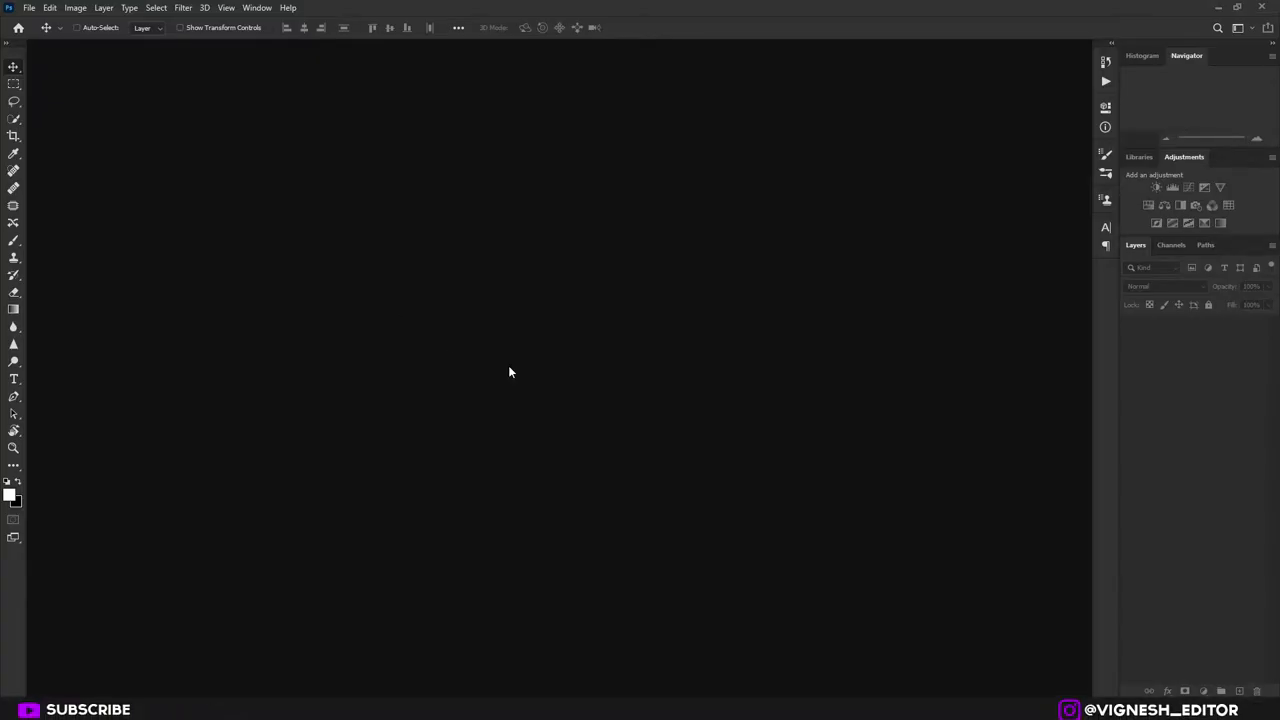
- Create a new document 2400 pixels wide and 3000 pixels high at 300 pixels/inch
key("ctrl+n")
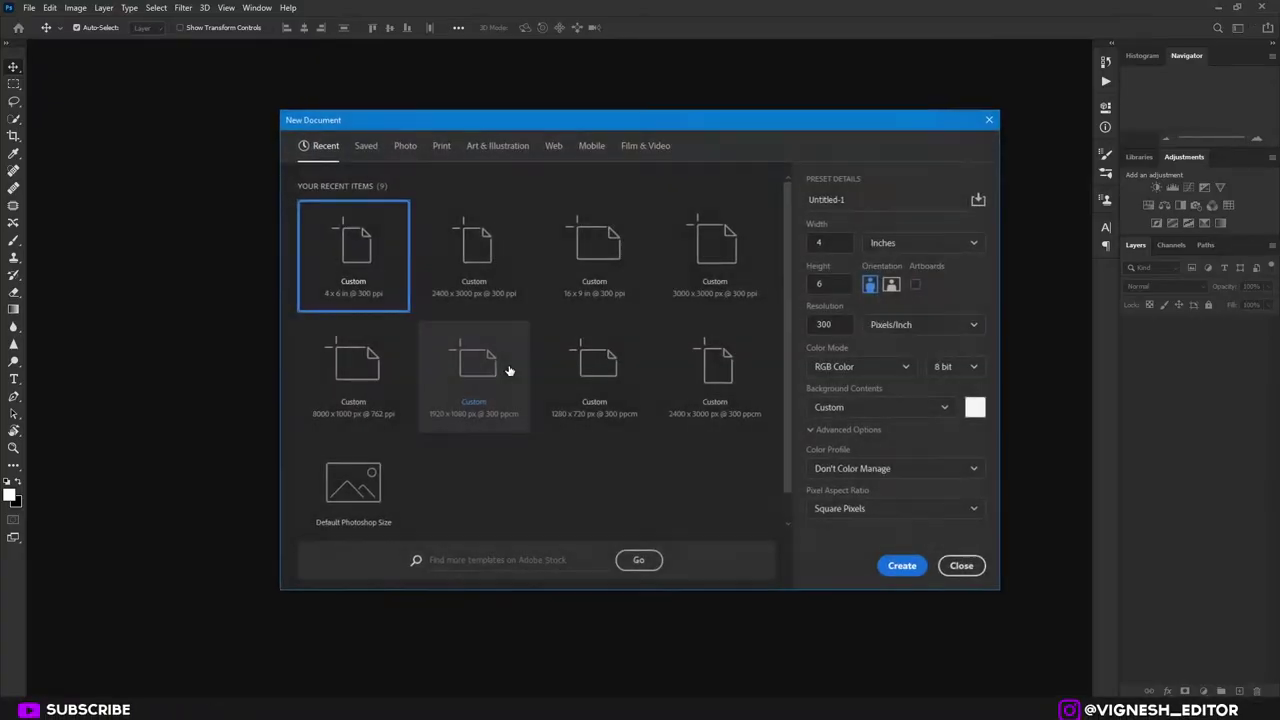
left_click(893, 245)
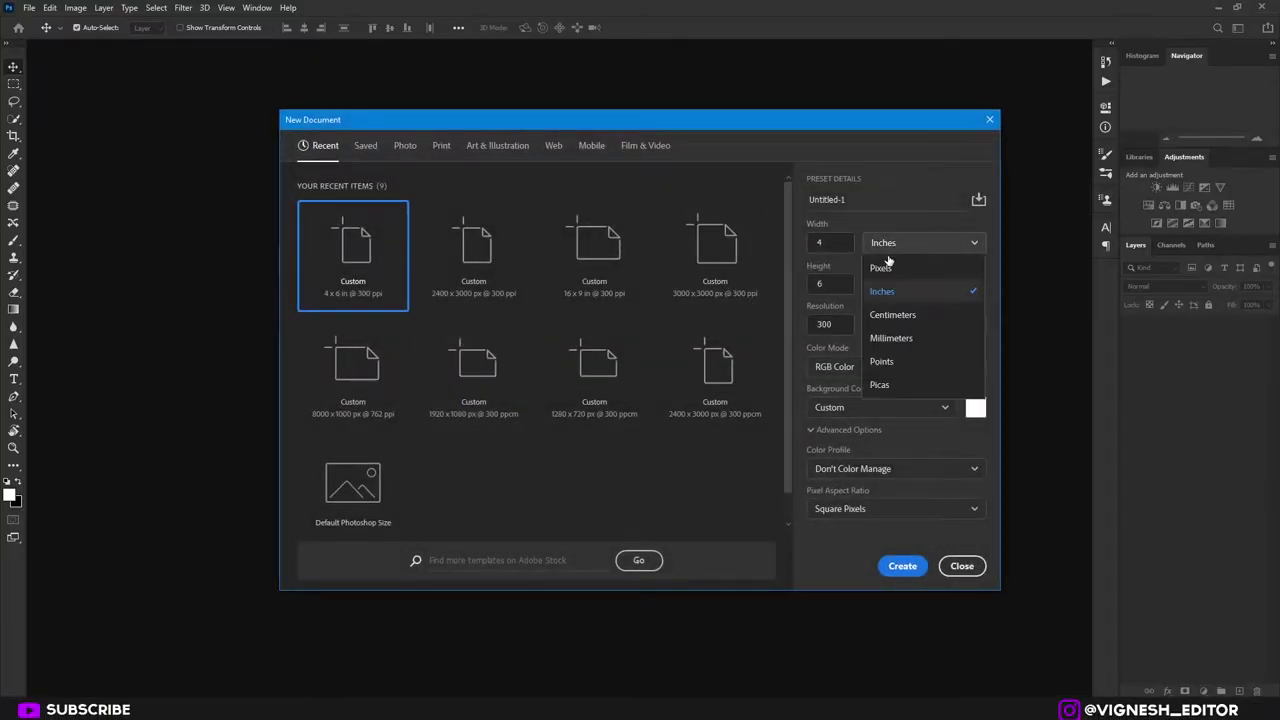
left_click(889, 260)
left_click(828, 244)
type("2400")
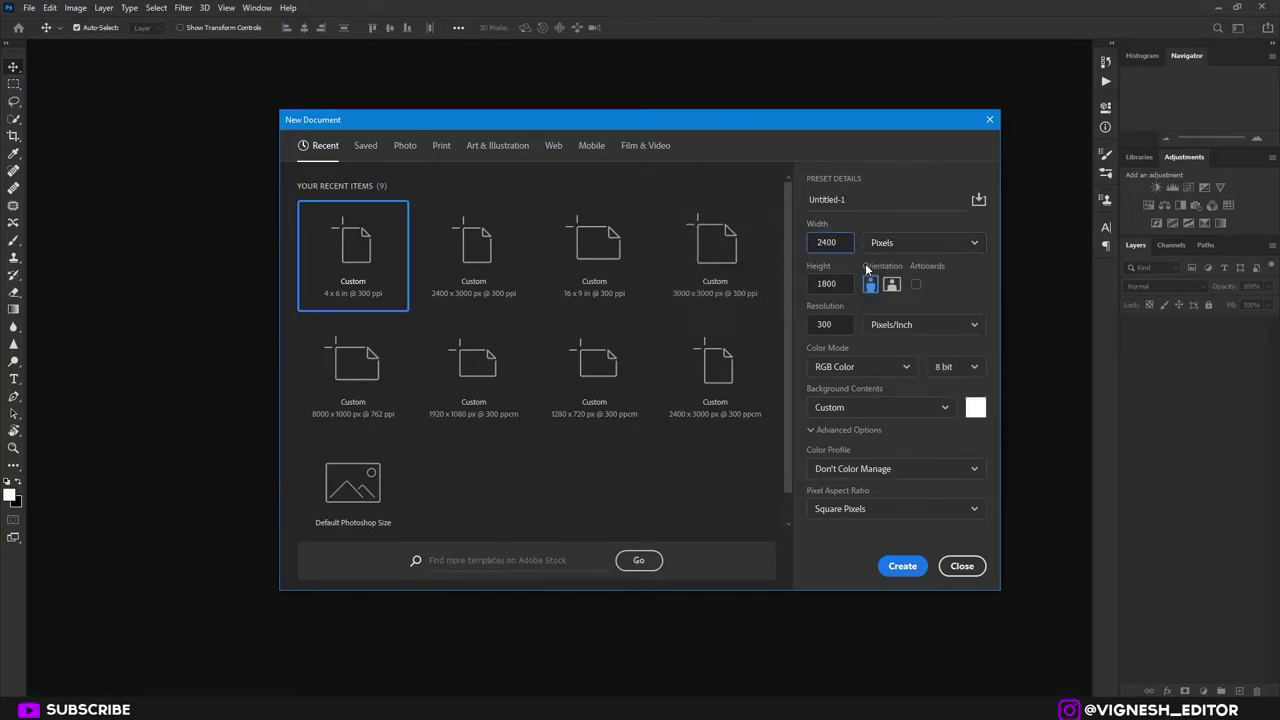
key("Tab")
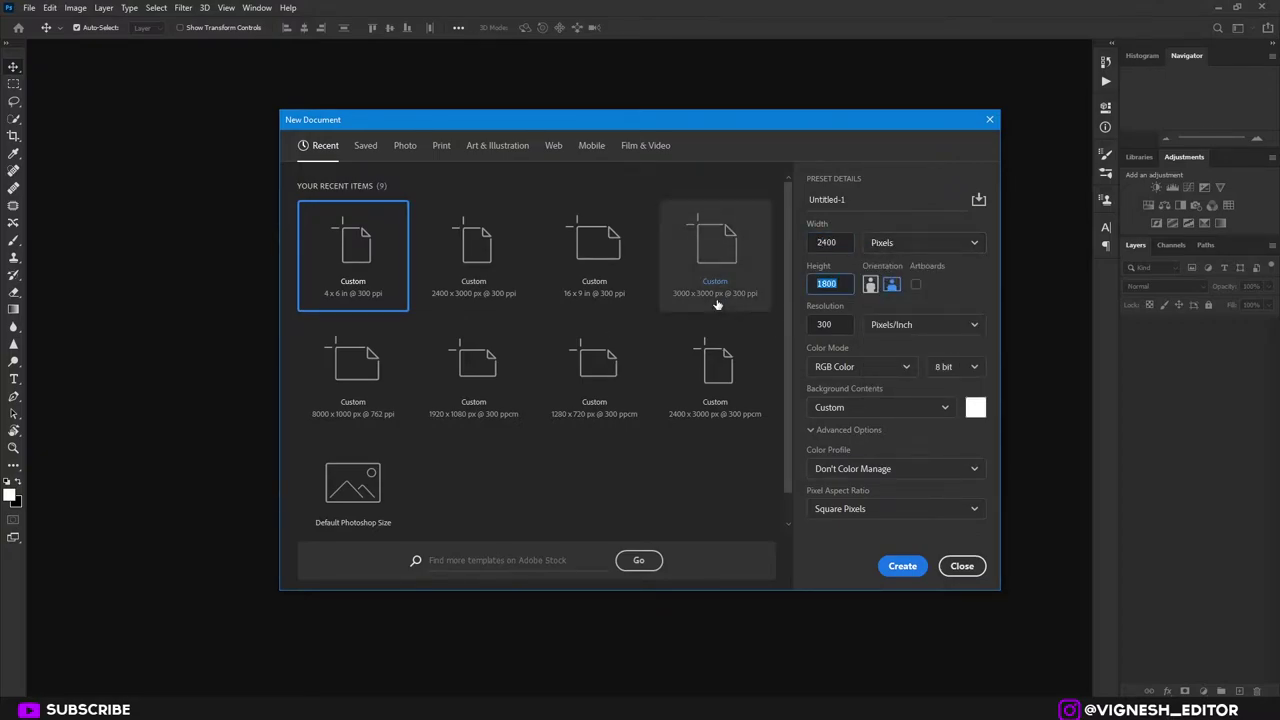
type("3000")
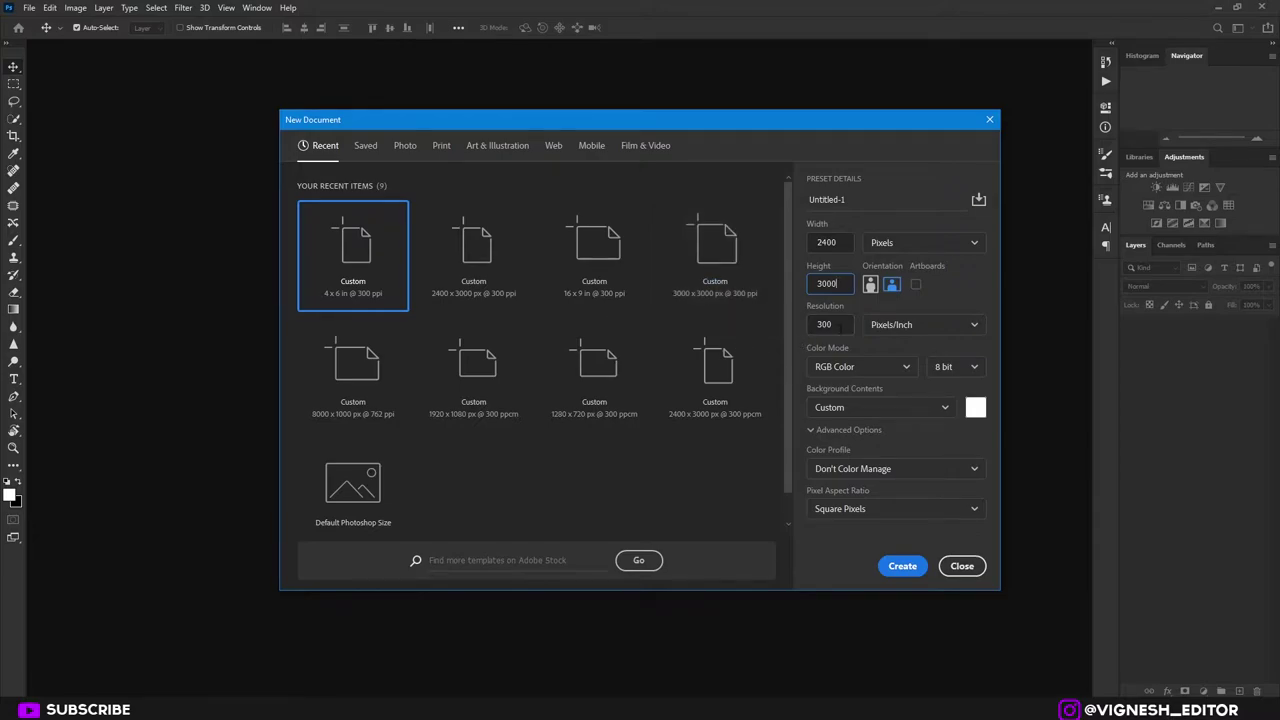
key("Tab")
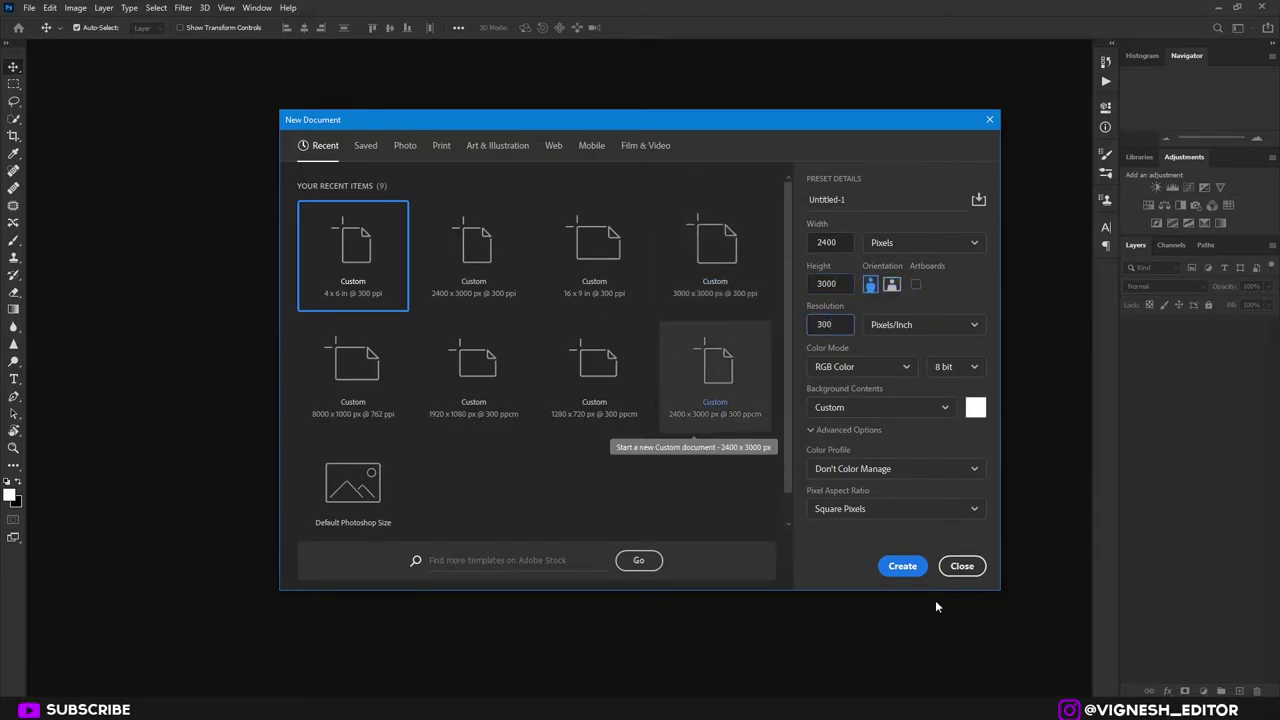
left_click(902, 567)
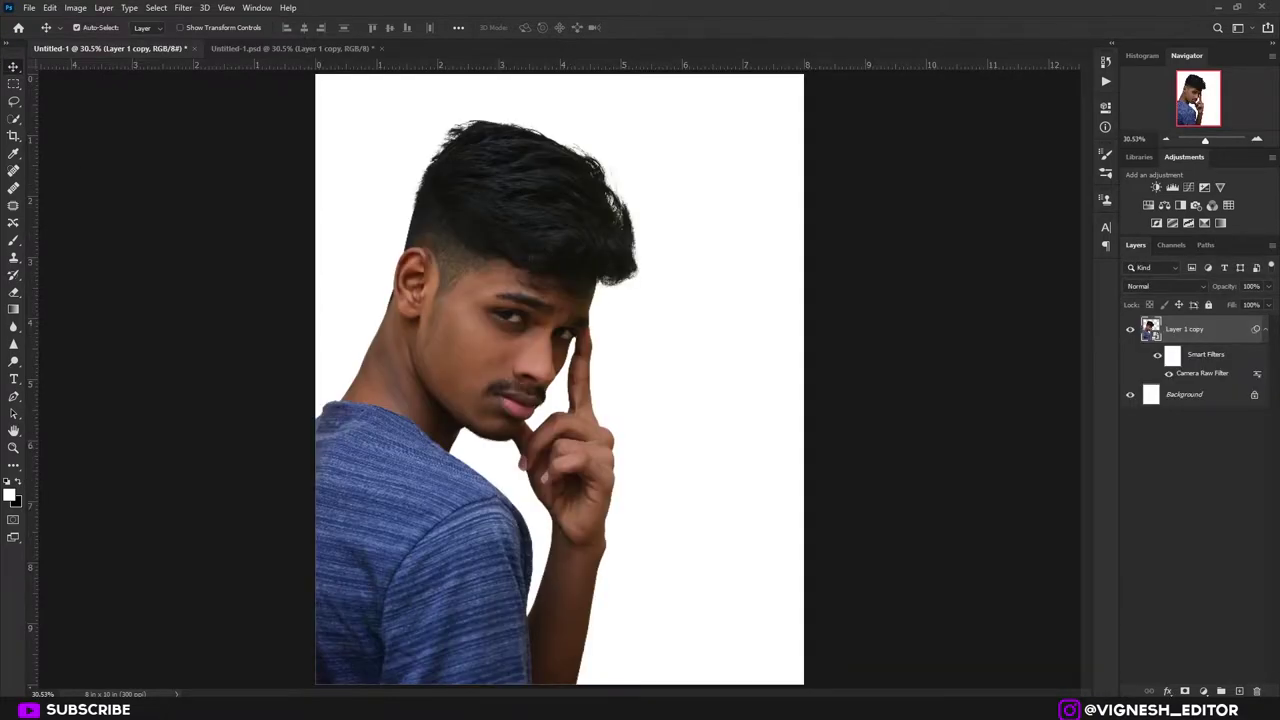
- Place the neon-lit crowd photo scaled to about 36.8% so it covers the canvas, and put its layer beneath the portrait
left_click_drag(205, 710, 568, 387)
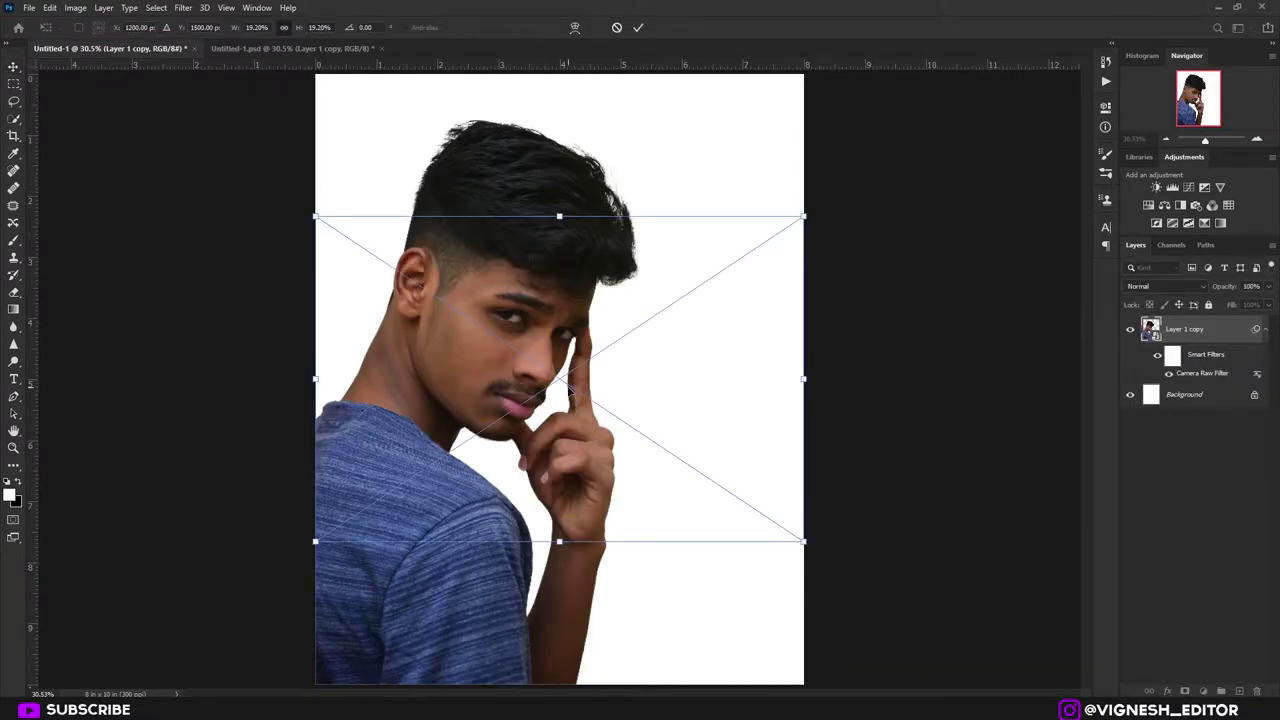
left_click_drag(803, 215, 1076, 58)
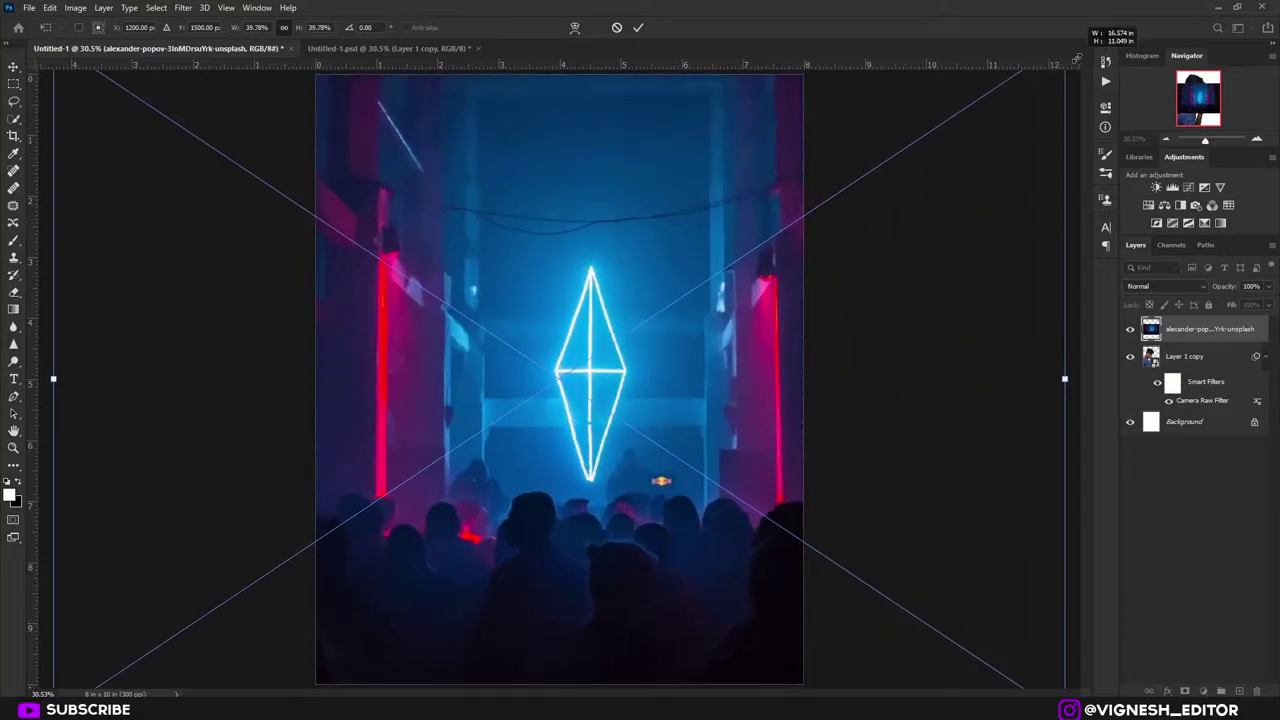
left_click_drag(602, 266, 617, 323)
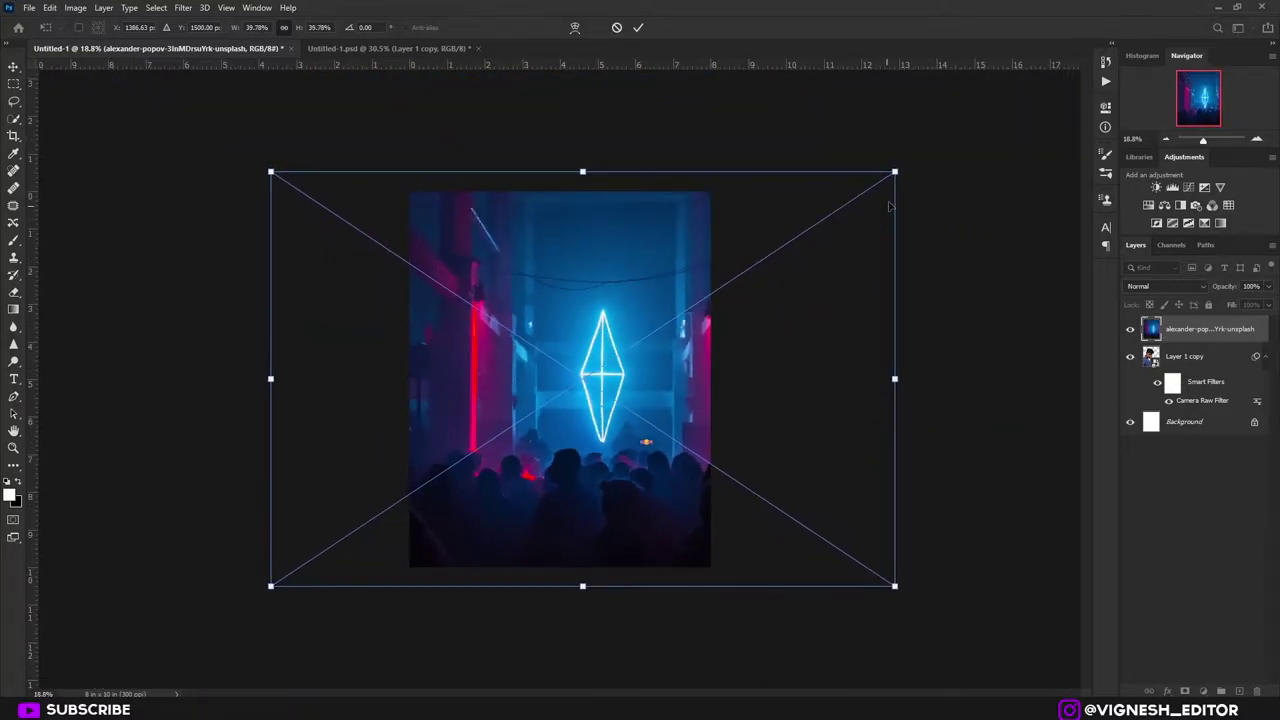
left_click_drag(895, 172, 871, 188)
key("Return")
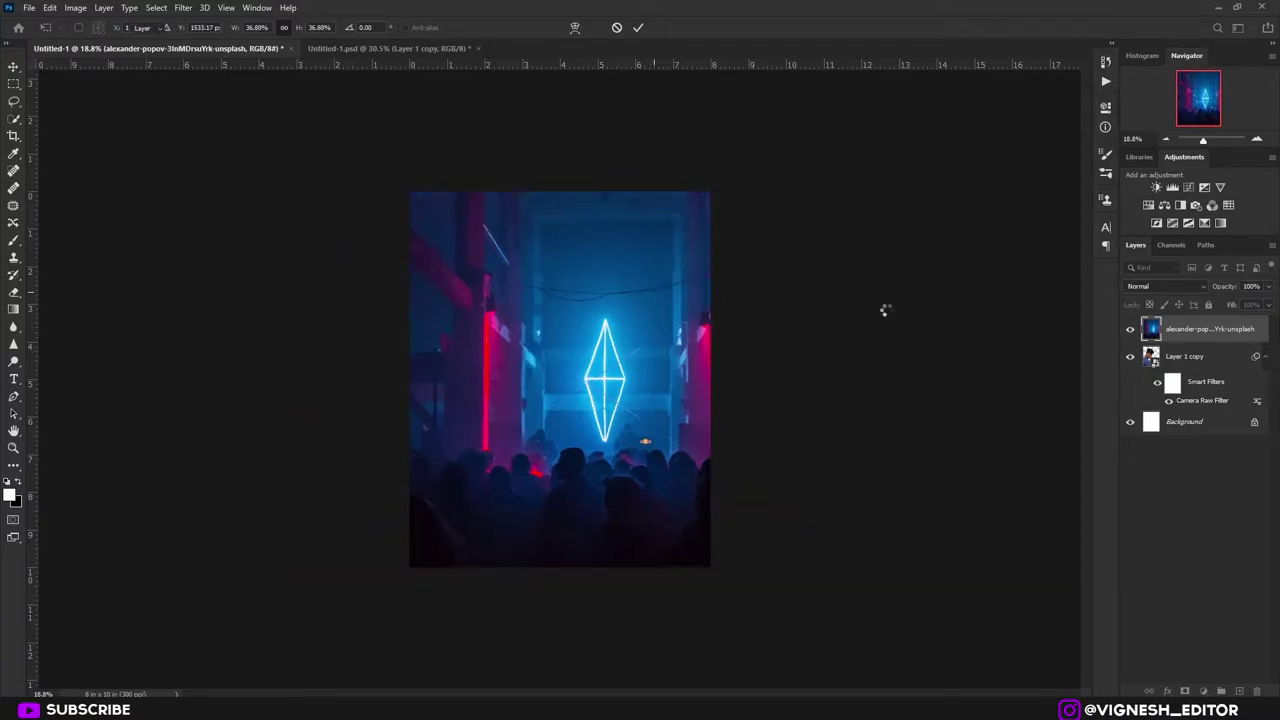
left_click_drag(1205, 330, 1195, 406)
- Stretch the crowd photo to about 75% width and 60% height, placing the neon diamond behind the subject's head and the red light in front
scroll(615, 408, "up", 3)
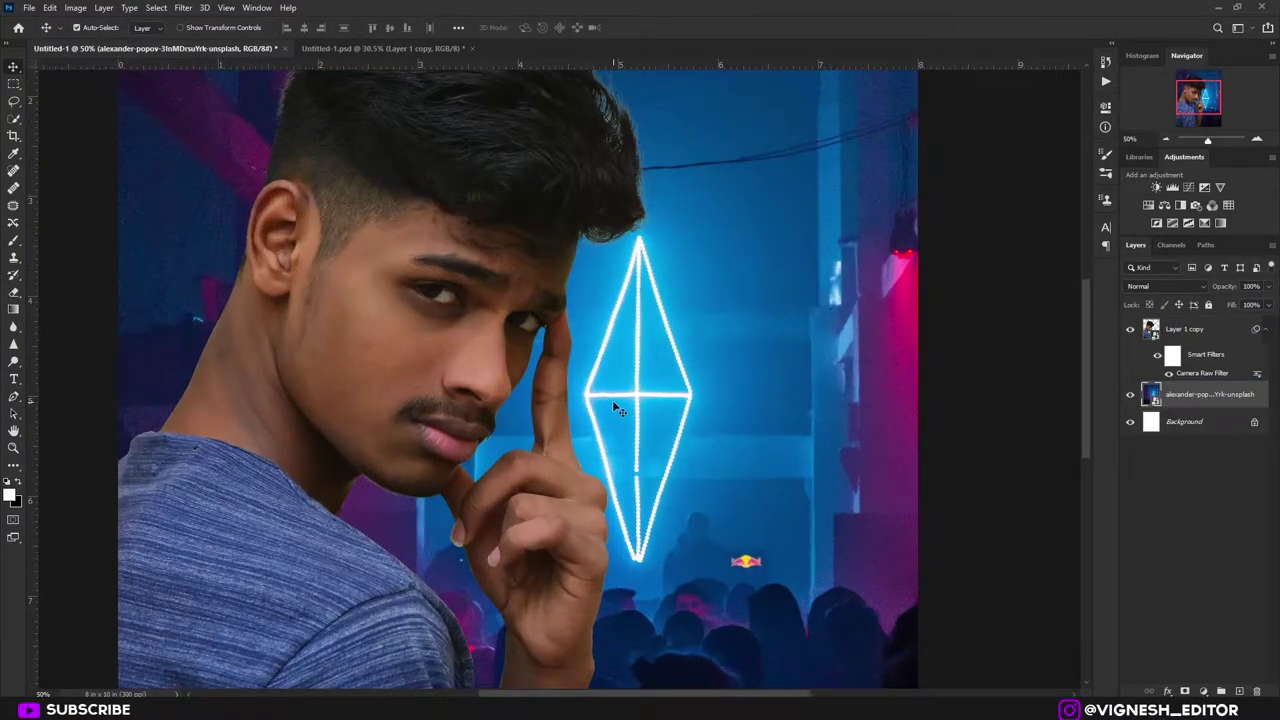
scroll(683, 345, "down", 4)
scroll(667, 369, "up", 1)
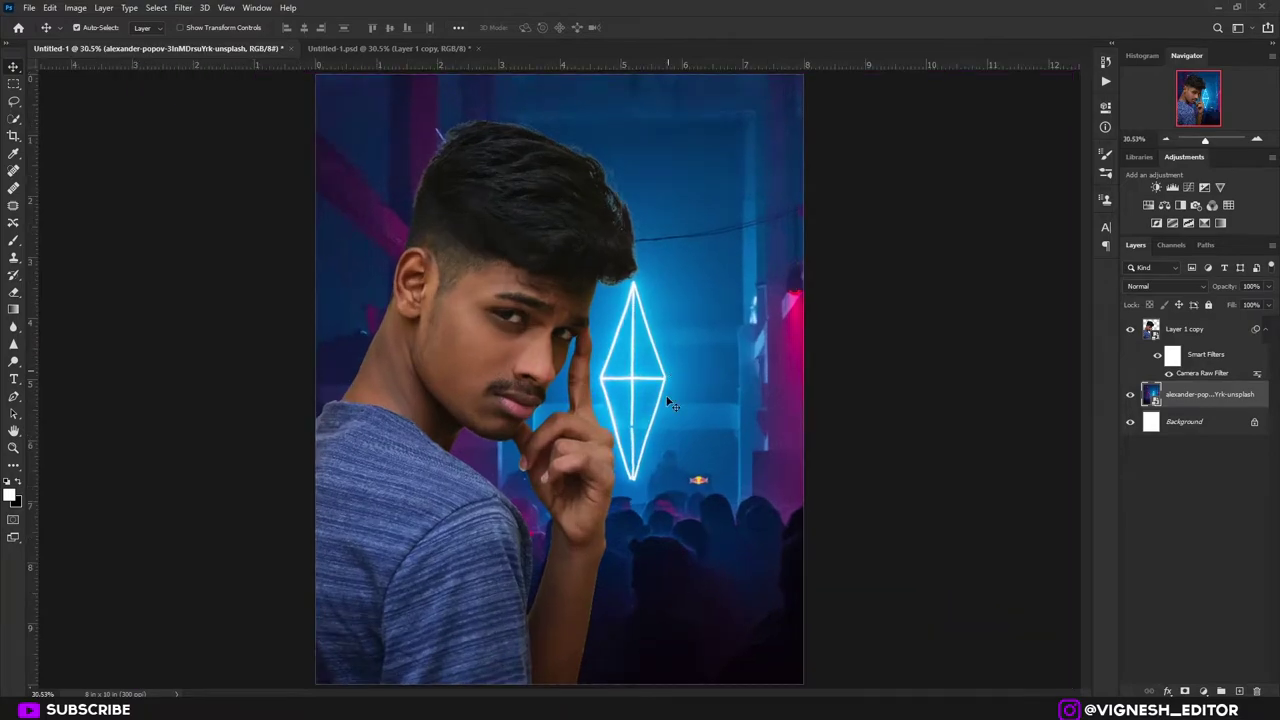
left_click_drag(714, 476, 452, 330)
key("ctrl+t")
scroll(480, 345, "down", 5)
mouse_move(659, 452)
left_mouse_down()
mouse_move(786, 537)
mouse_move(647, 465)
left_mouse_up()
left_click_drag(783, 323, 863, 324)
left_click_drag(651, 339, 651, 343)
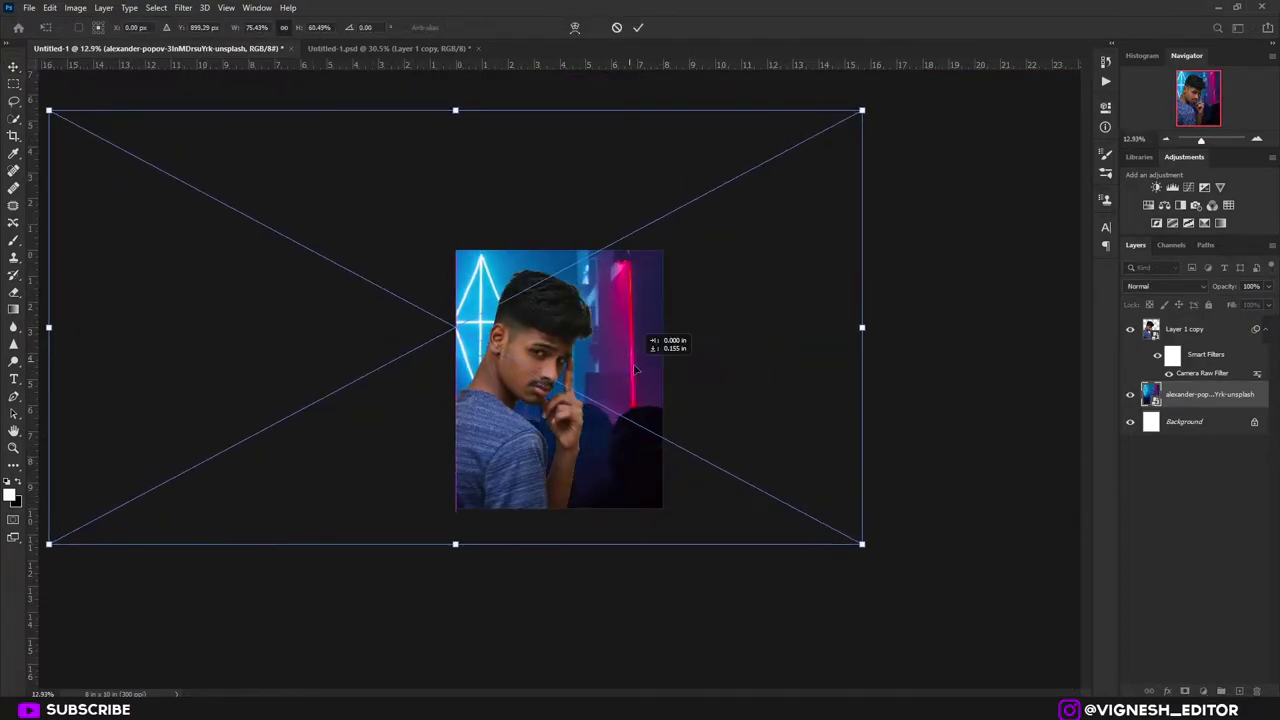
key("Return")
scroll(642, 405, "up", 6)
key("ctrl+0")
- Add a new layer above the crowd photo and fill it with a pixel copy of that photo
key("ctrl+shift+alt+n")
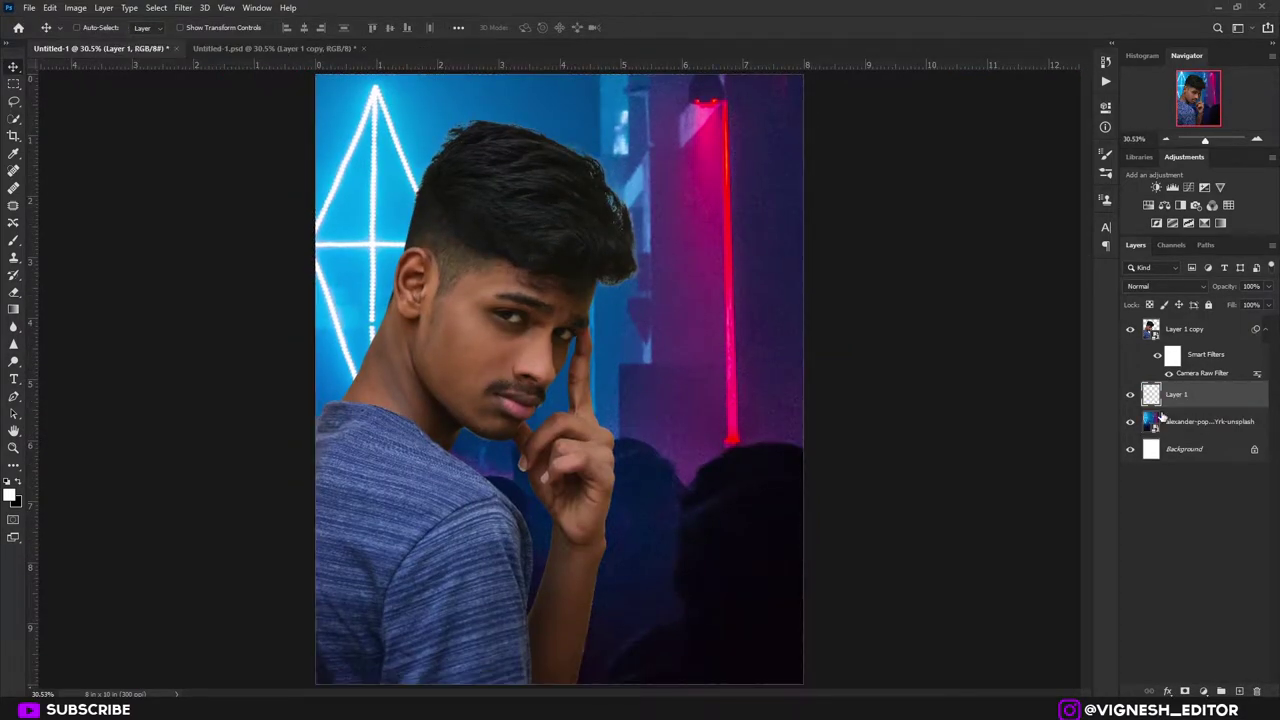
left_click(1157, 425)
left_click(1162, 400)
- Start a Lens Blur on the copied background layer and set its radius to 45
left_click(181, 8)
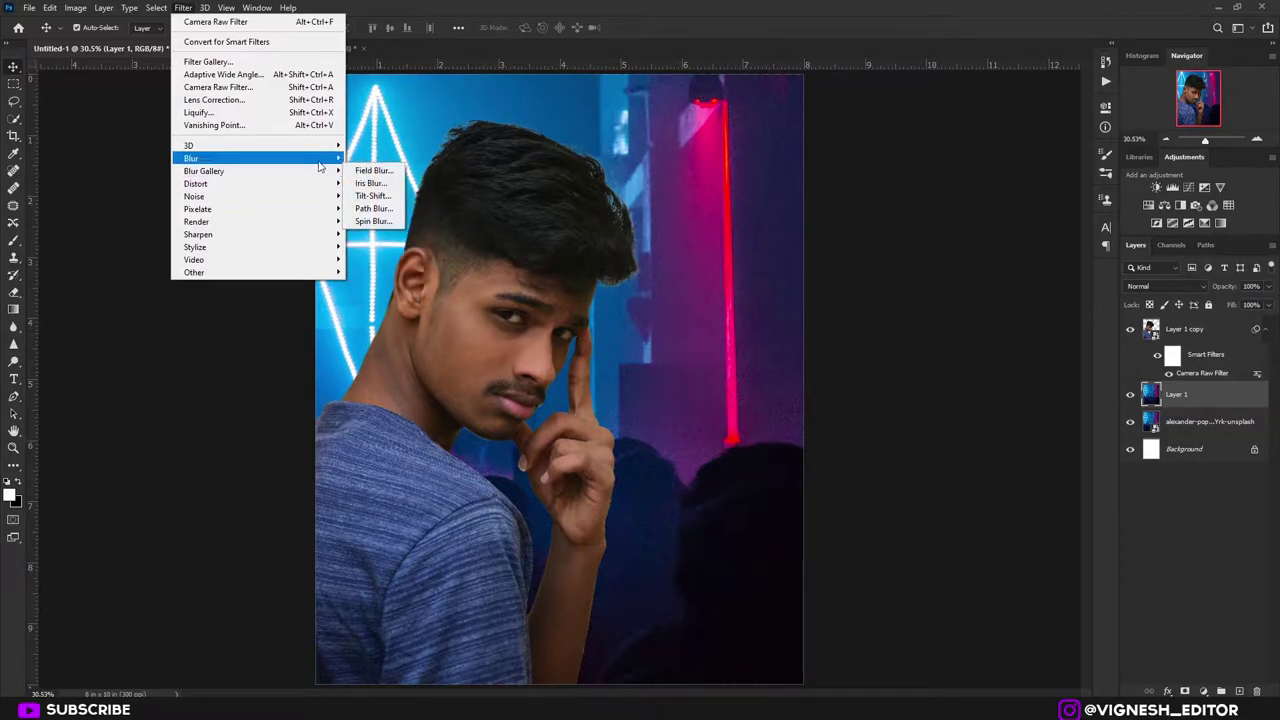
mouse_move(330, 158)
left_click(371, 221)
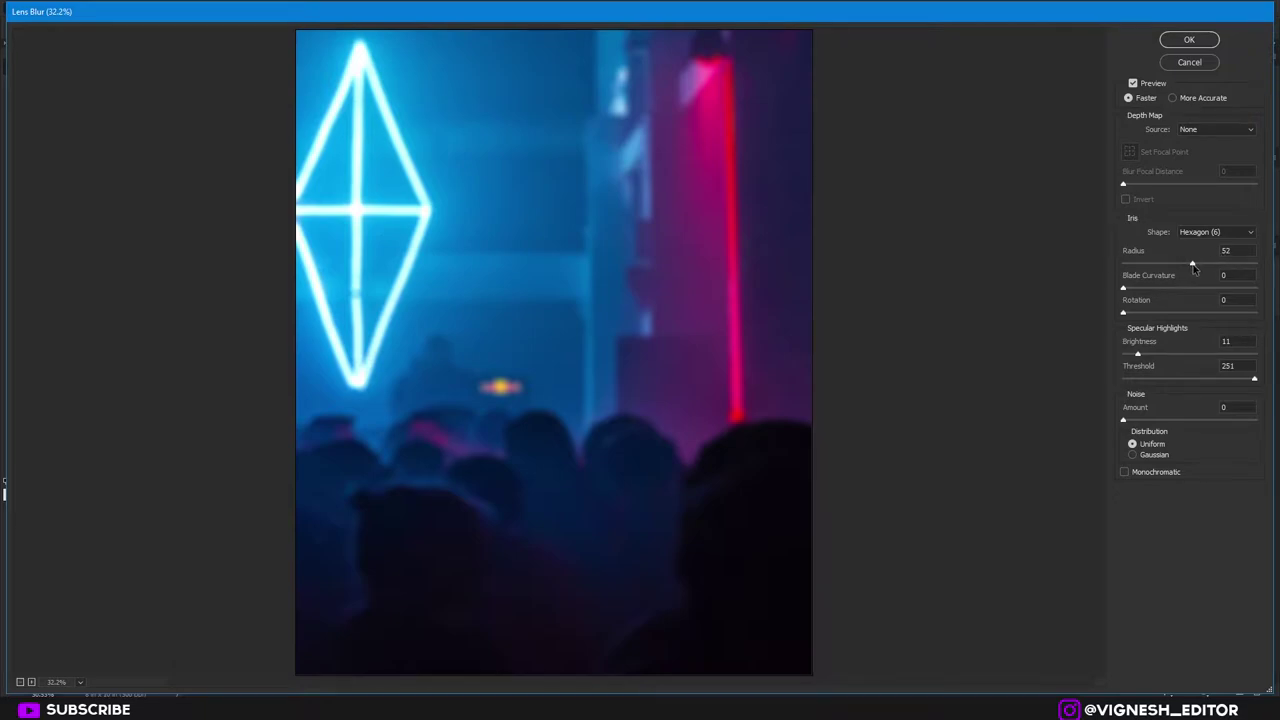
mouse_move(1192, 264)
left_mouse_down()
mouse_move(1158, 264)
mouse_move(1184, 266)
left_mouse_up()
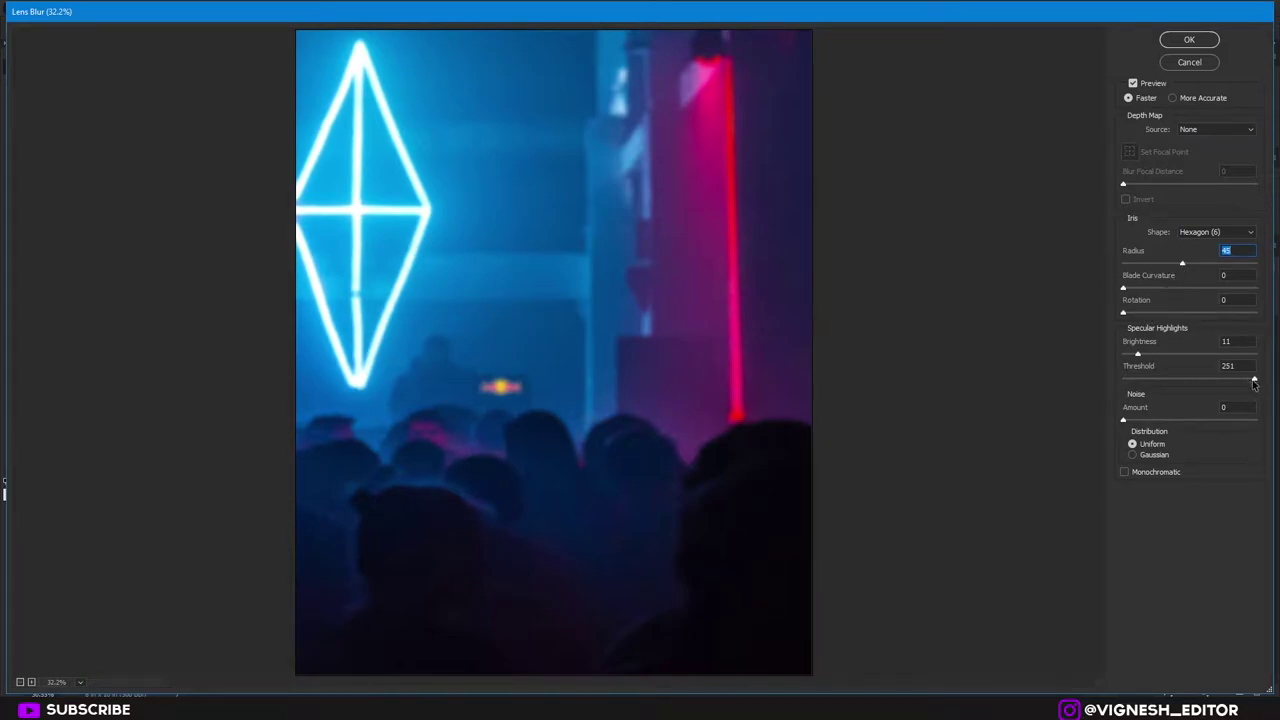
- Try stronger specular highlights in the Lens Blur, ending with brightness 57 and threshold 105
left_click_drag(1254, 384, 1236, 383)
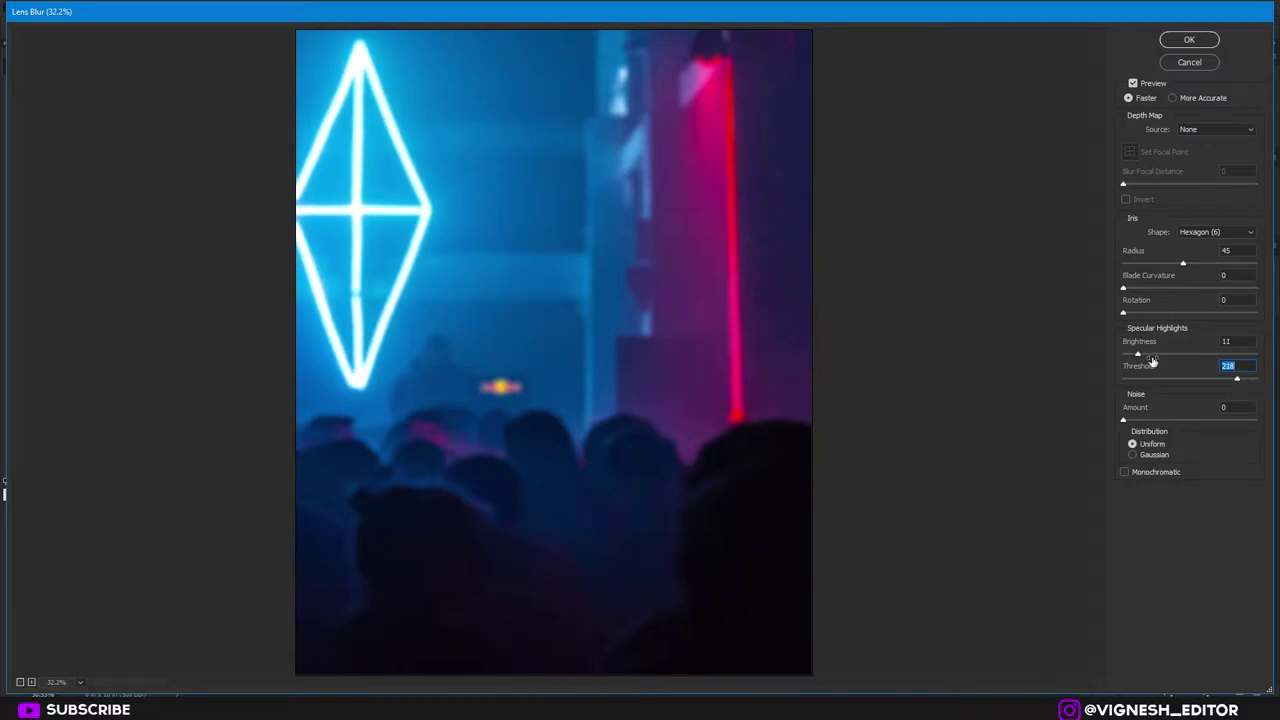
left_click_drag(1138, 354, 1179, 354)
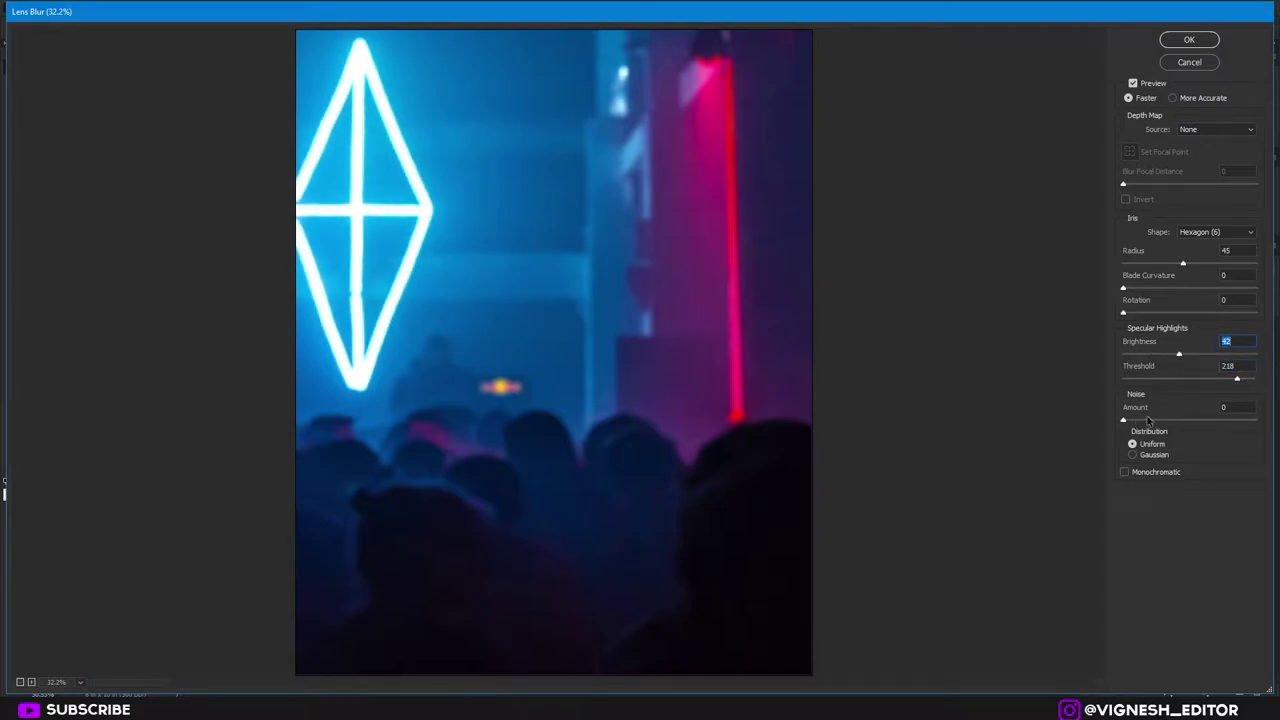
left_click(1212, 383)
left_click(1211, 354)
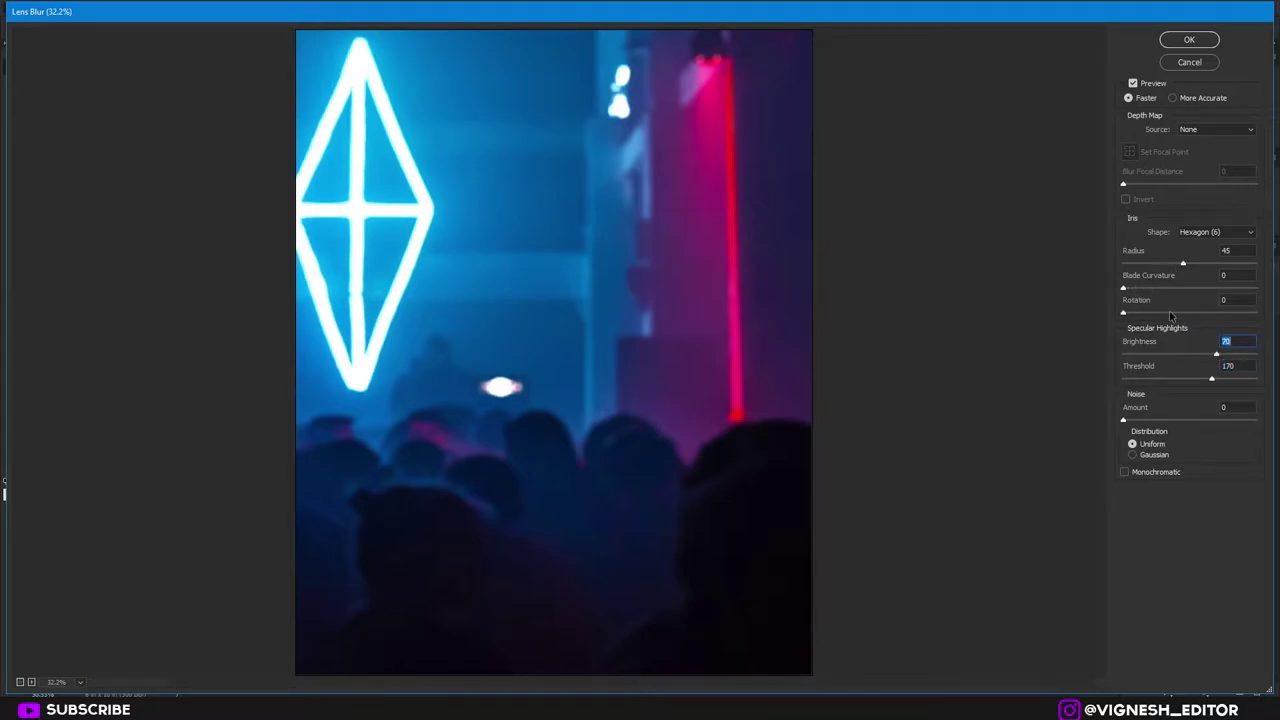
left_click(1138, 354)
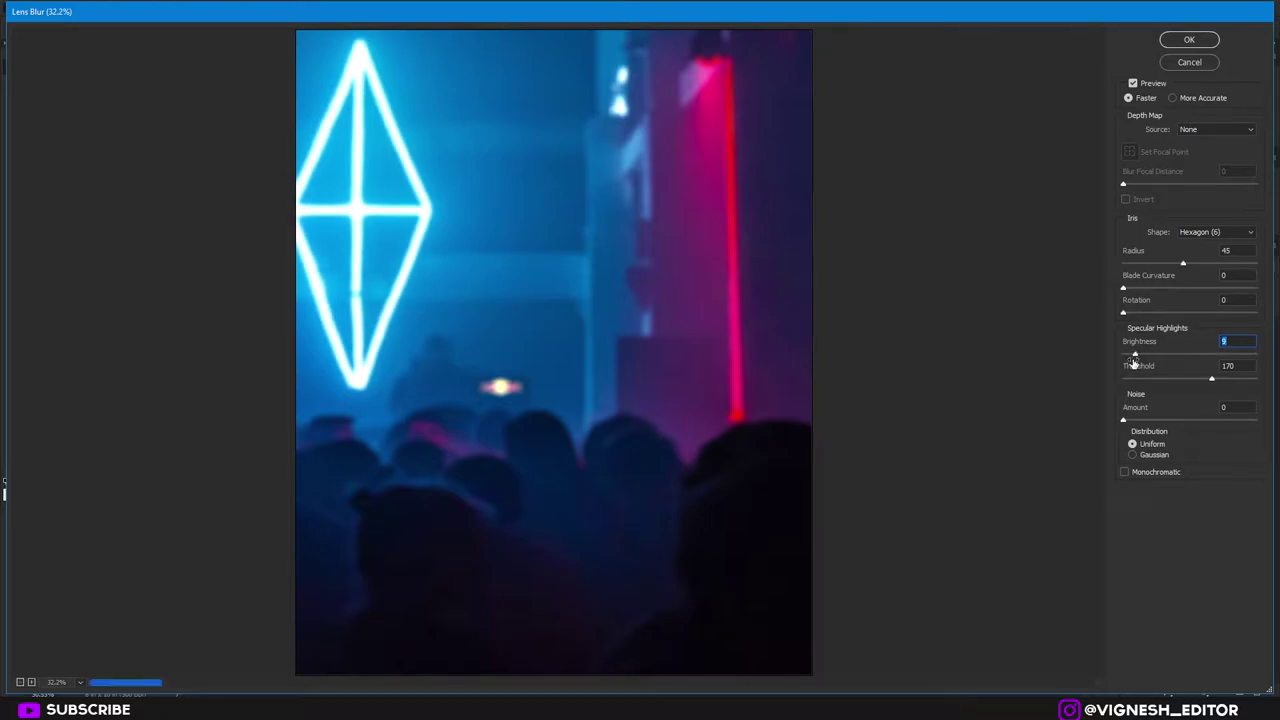
left_click_drag(1138, 356, 1177, 378)
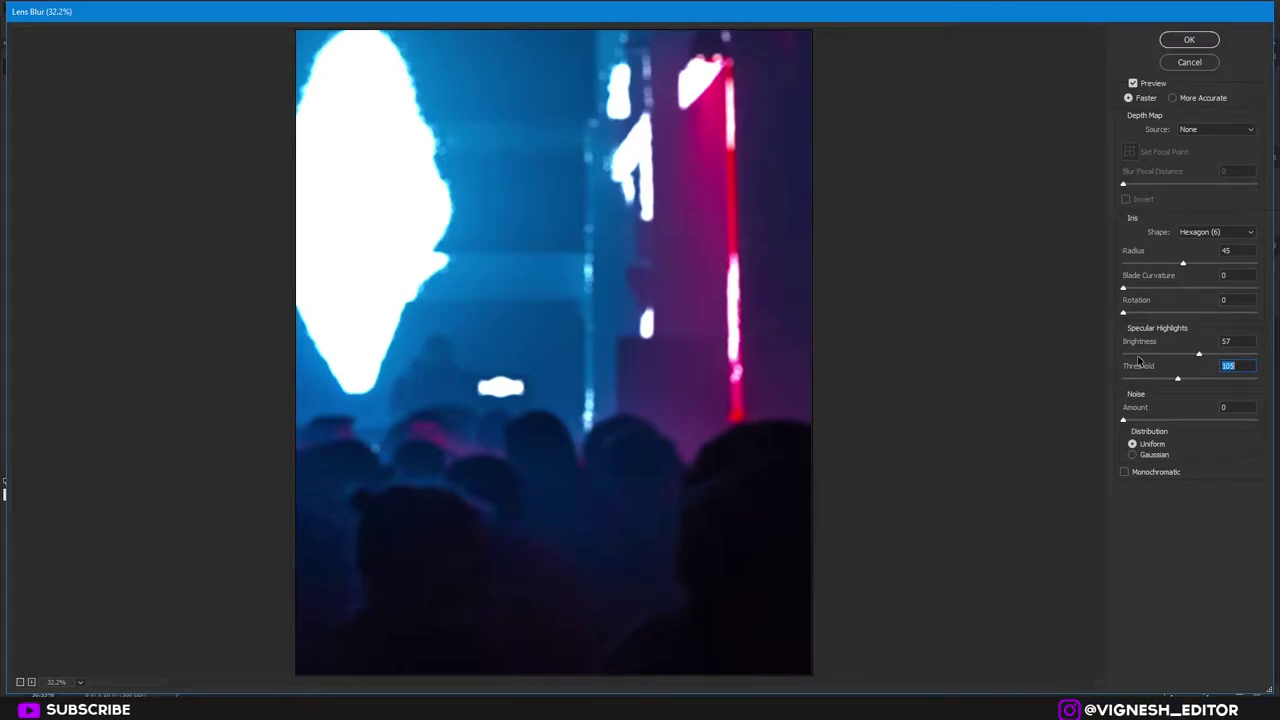
- Set the specular highlights to brightness 7 and threshold 162, and apply the Lens Blur
left_click(1136, 354)
left_click(1133, 355)
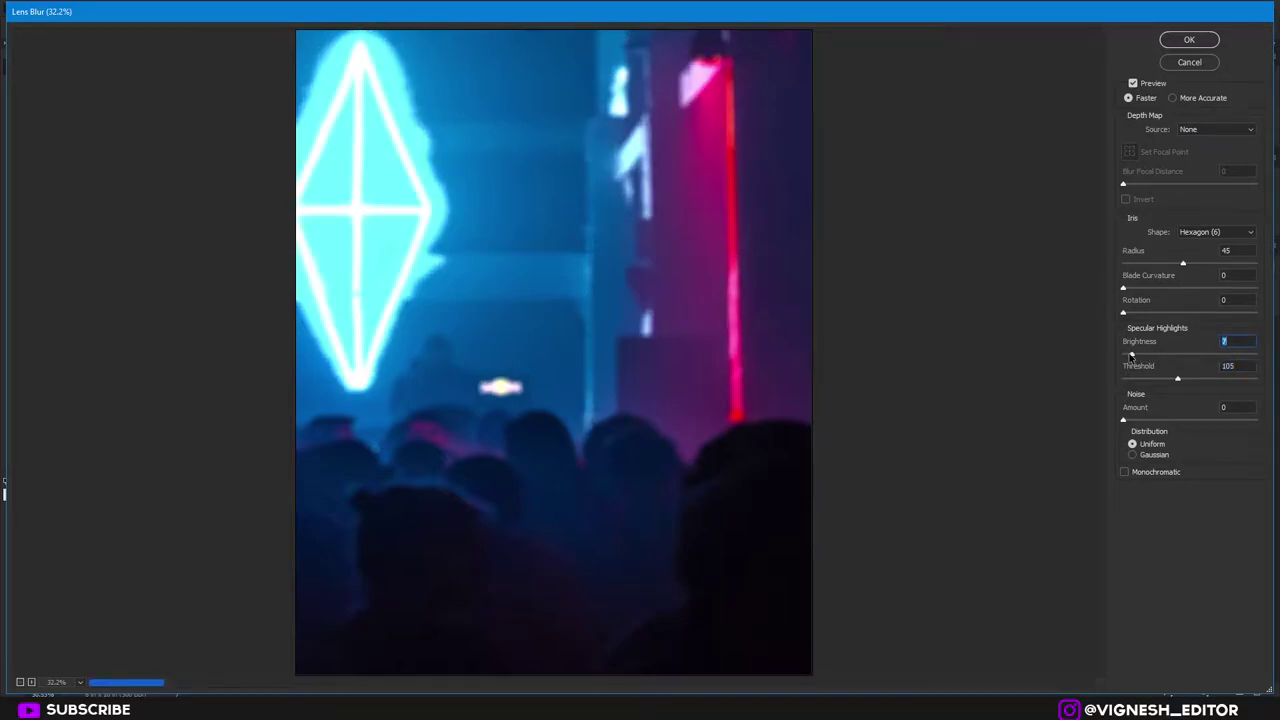
left_click(1208, 379)
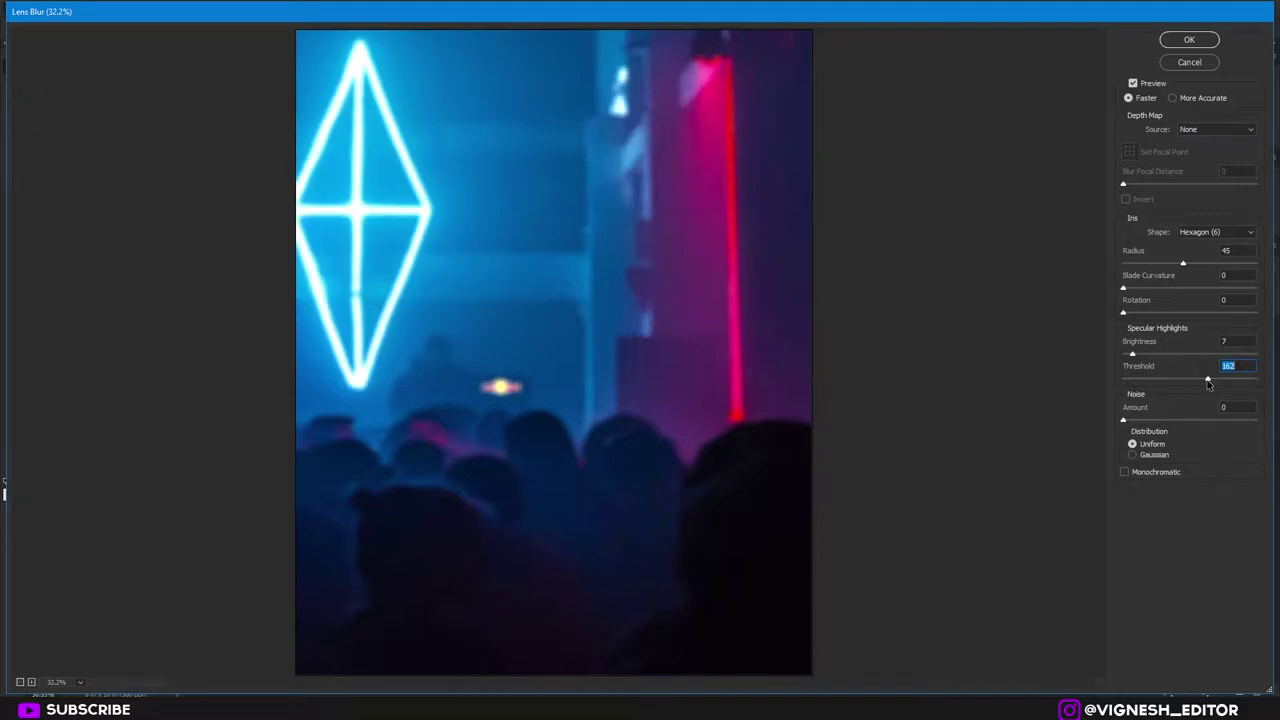
left_click(1199, 41)
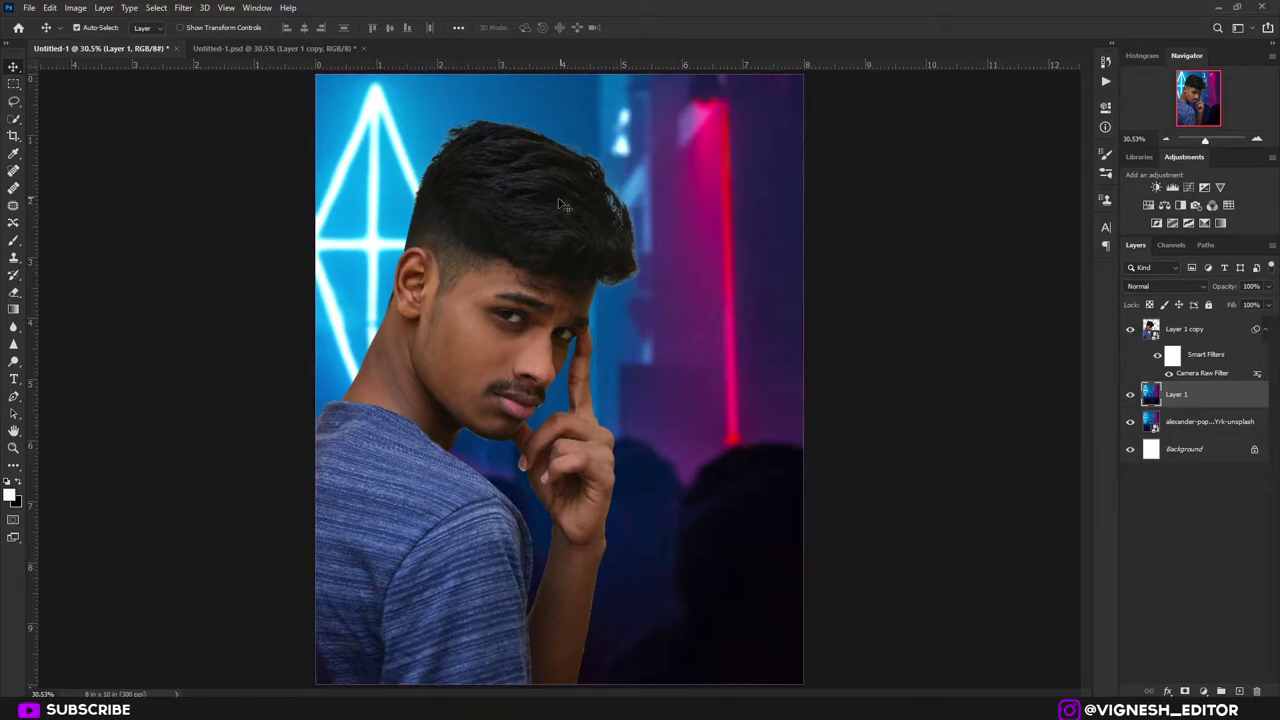
- Add a Brightness/Contrast adjustment with brightness -84 clipped to the portrait layer, and compare the portrait with and without it
left_click(1197, 339)
left_click(1203, 691)
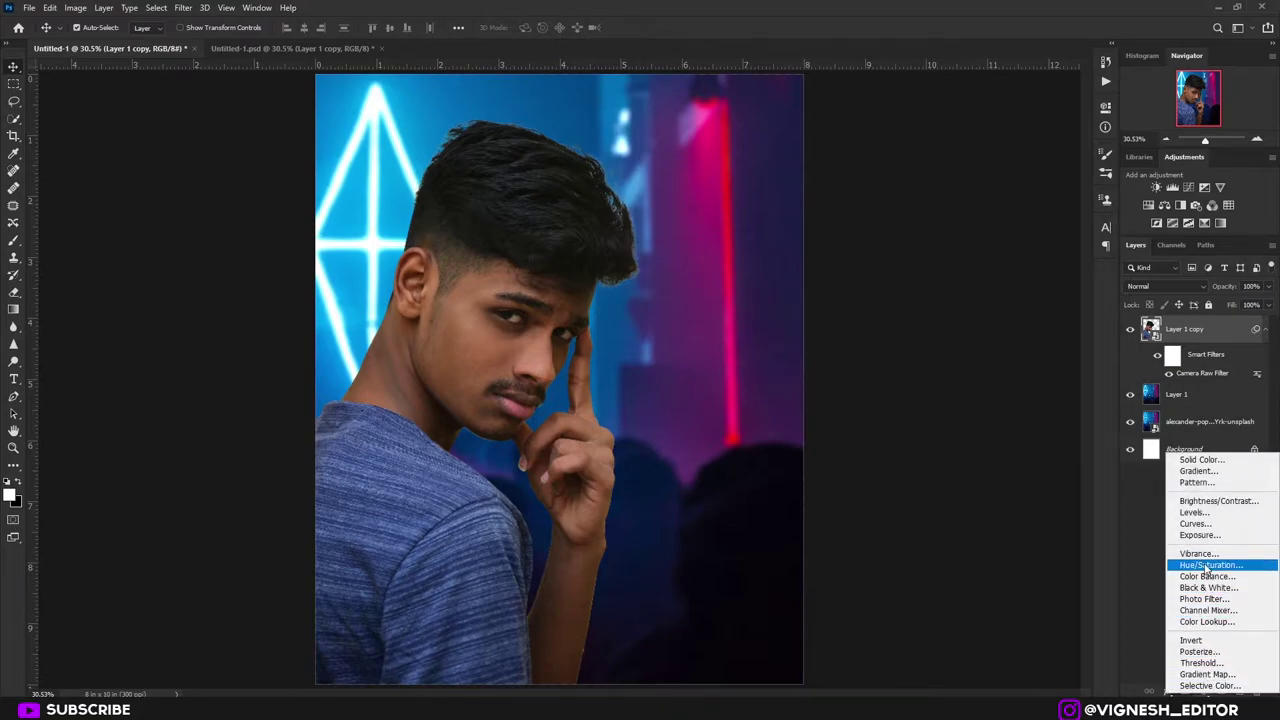
left_click(1205, 501)
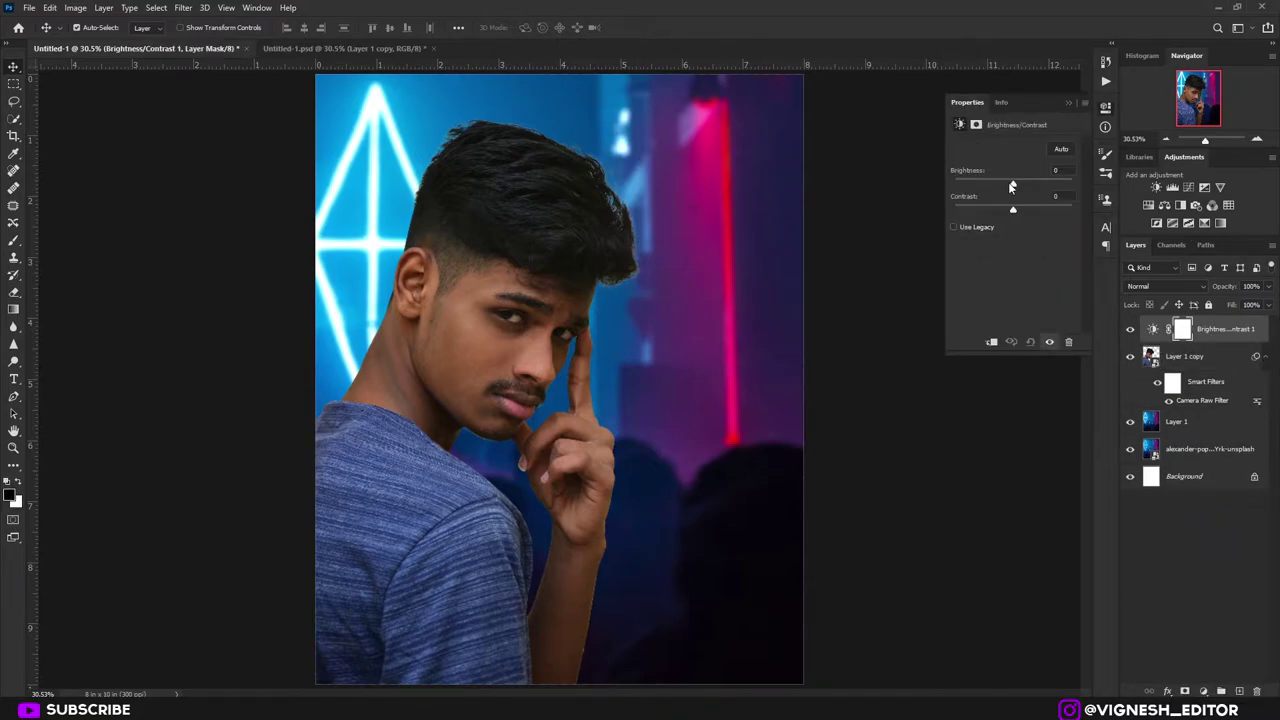
left_click_drag(1012, 187, 979, 187)
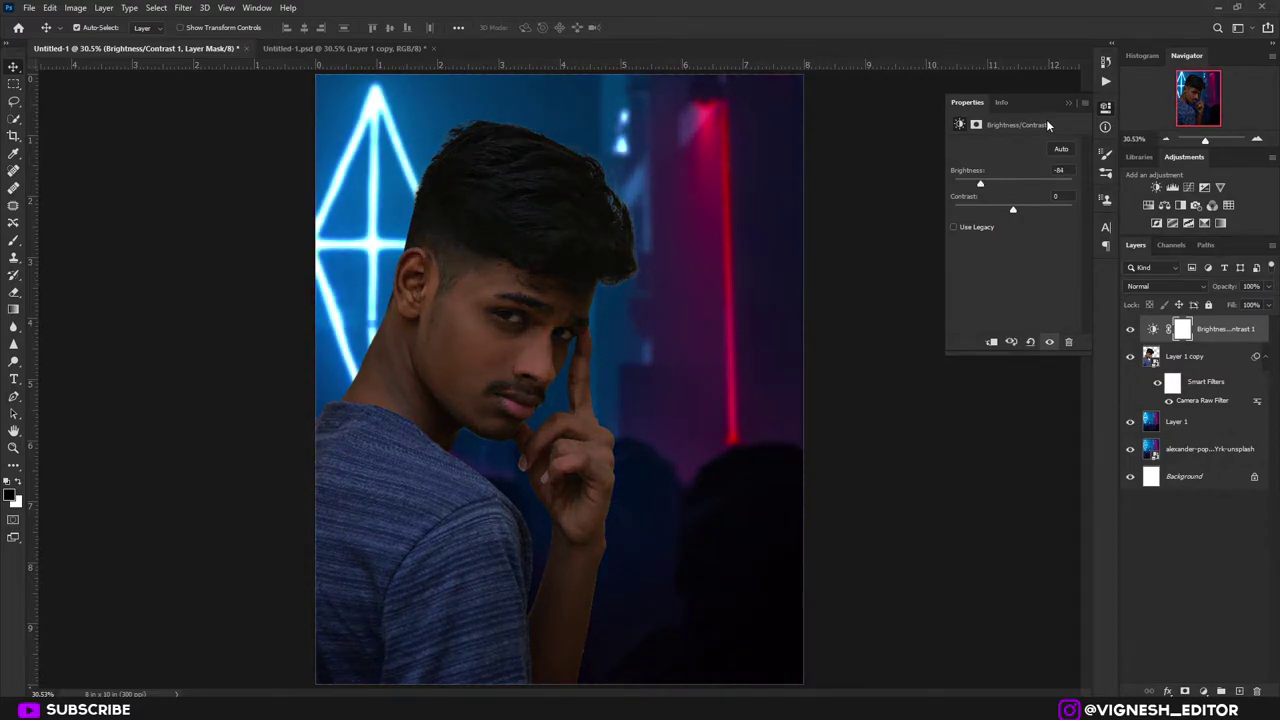
left_click(1068, 103)
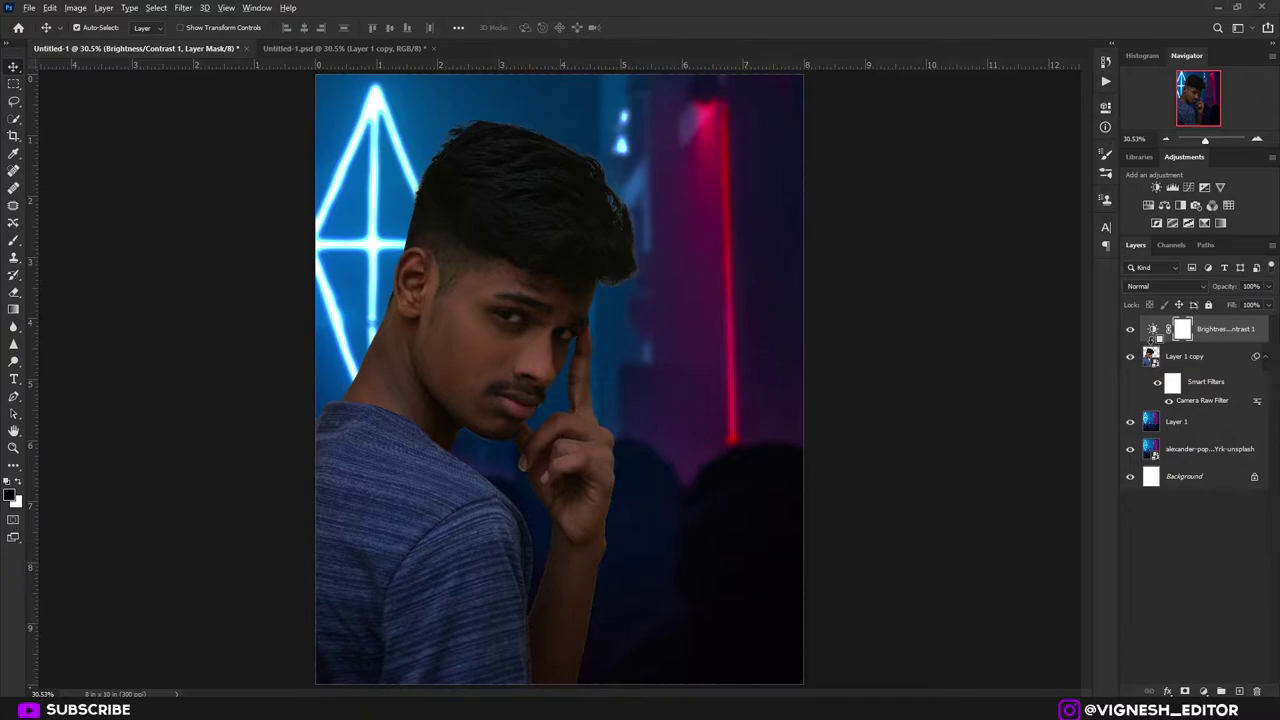
left_click(1150, 341, "alt")
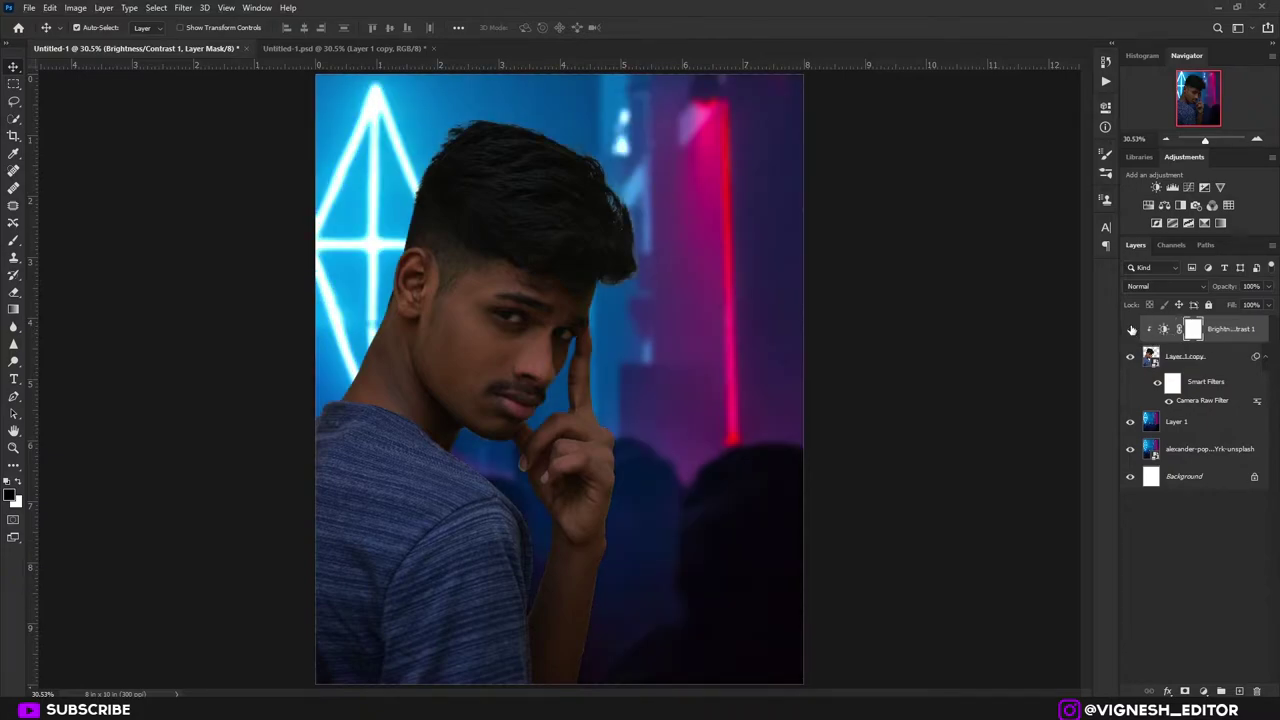
left_click(1131, 330)
left_click(1131, 330)
left_click(1131, 330)
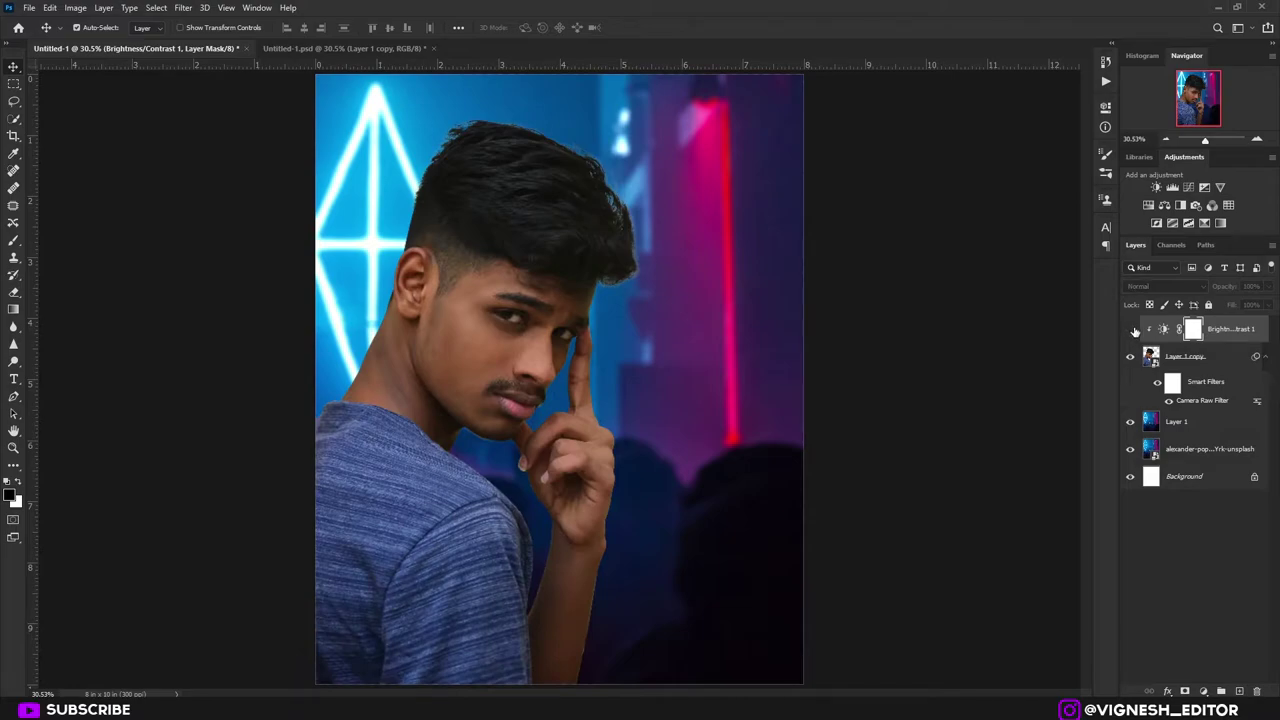
left_click(1131, 330)
- Paint black over the face on the Brightness/Contrast mask with a soft 1100 px brush at 56% opacity and 20% flow
left_click(13, 241)
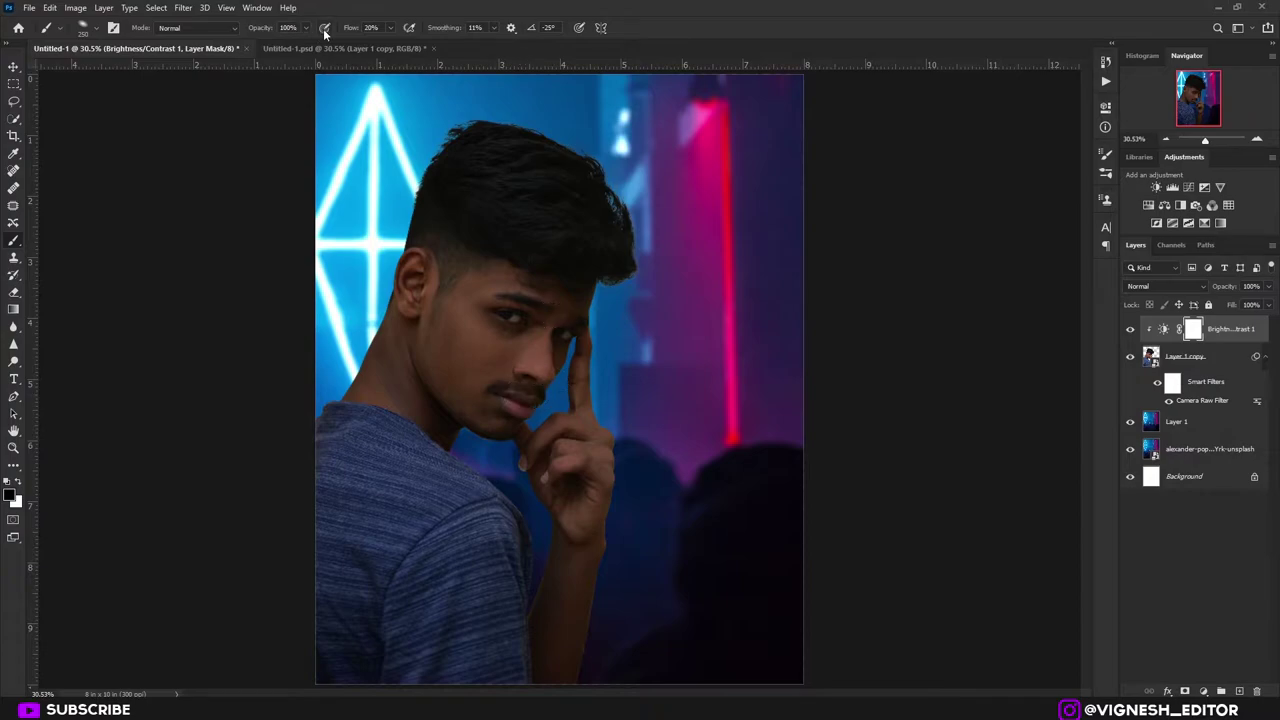
left_click_drag(272, 30, 245, 30)
right_click(460, 174)
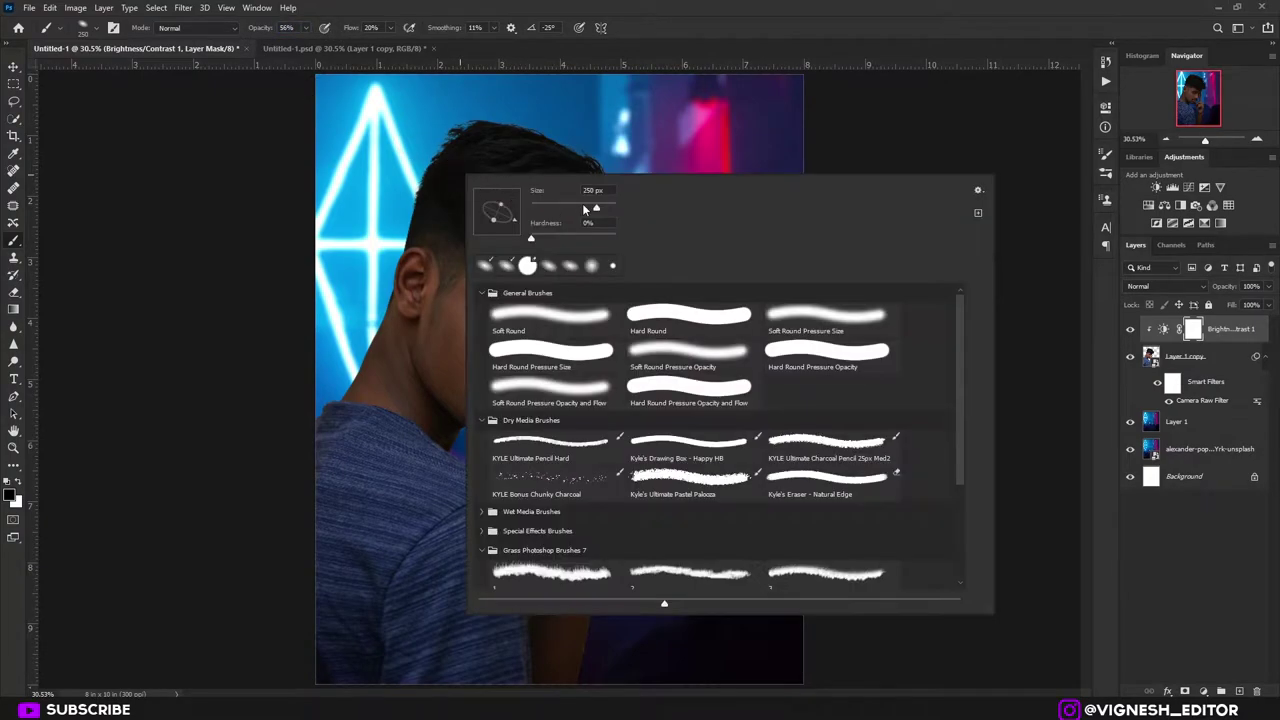
left_click(514, 143)
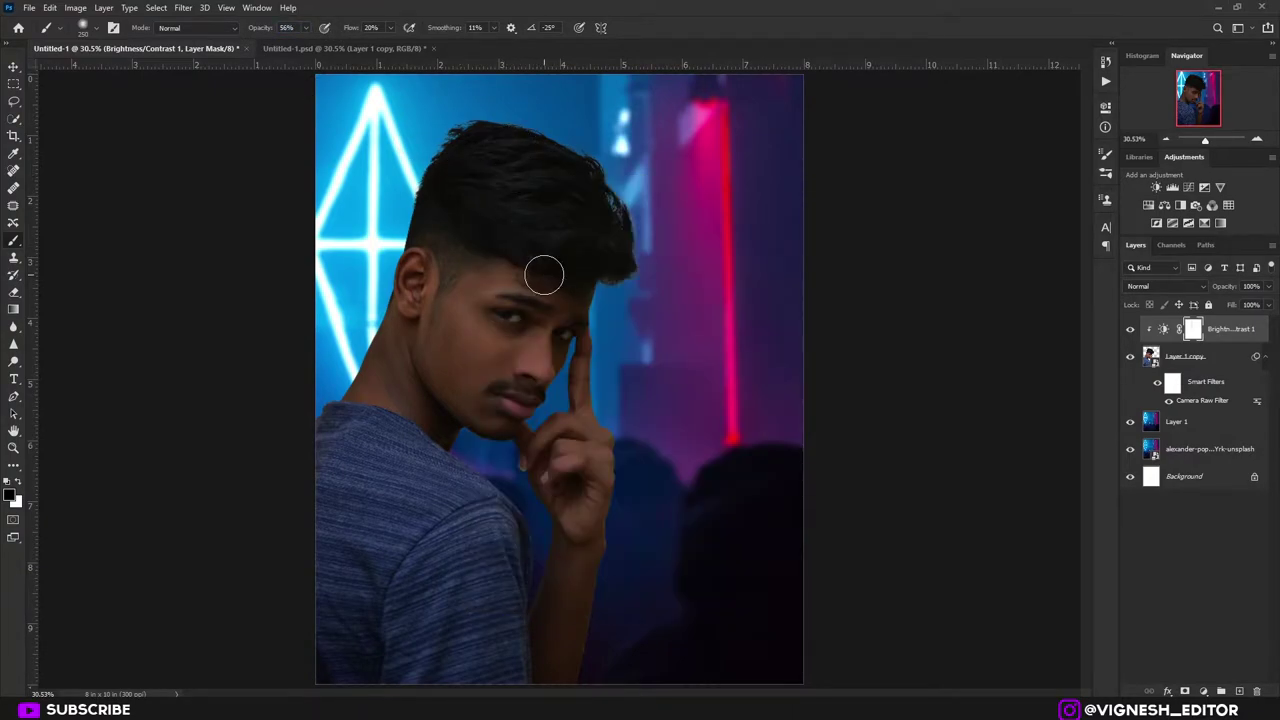
key("bracketright")
key("bracketright")
key("bracketright")
key("bracketright")
key("bracketright")
key("bracketright")
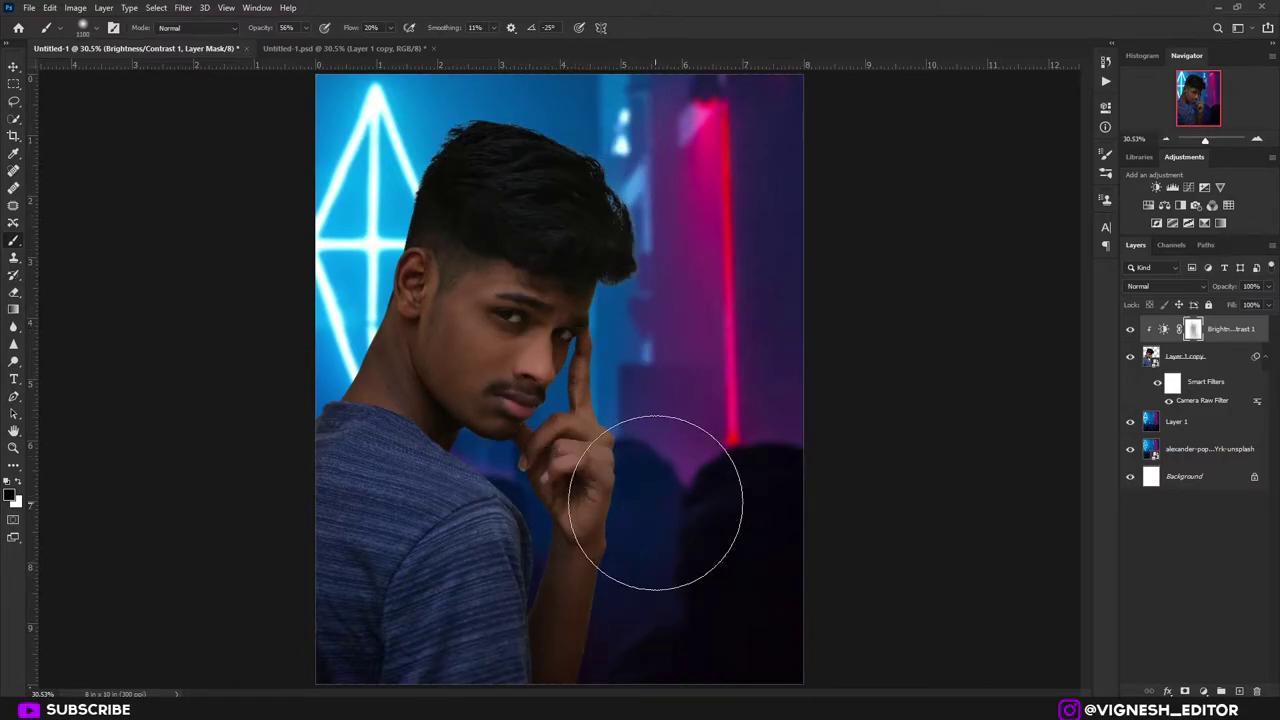
key("v")
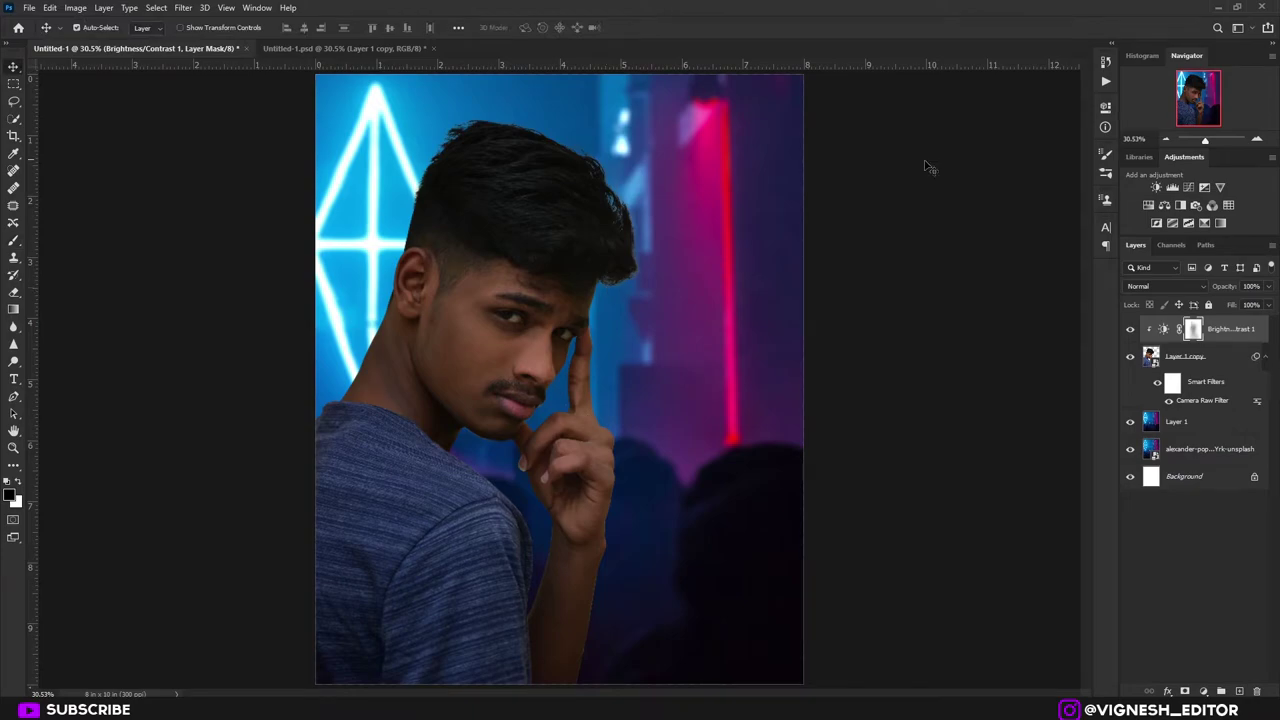
- Add a white solid color fill layer above the portrait's adjustment and invert its mask to black
left_click(1205, 692)
left_click(1186, 453)
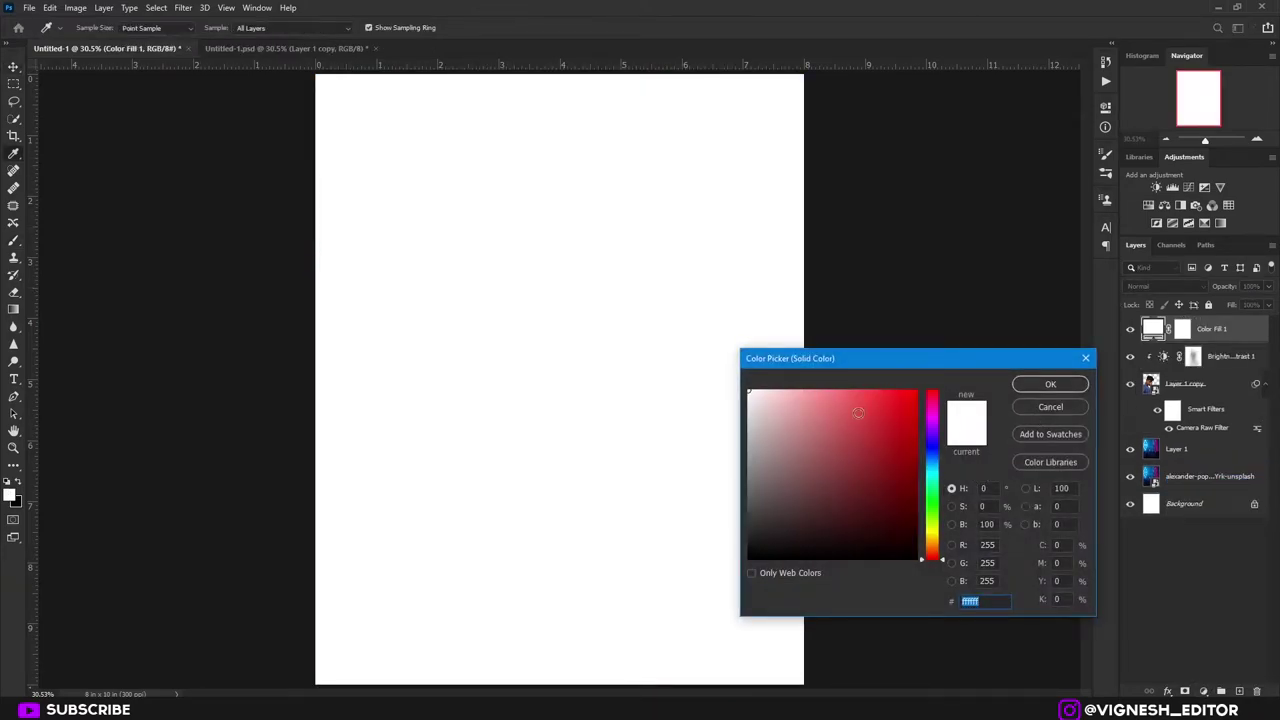
left_click(1047, 384)
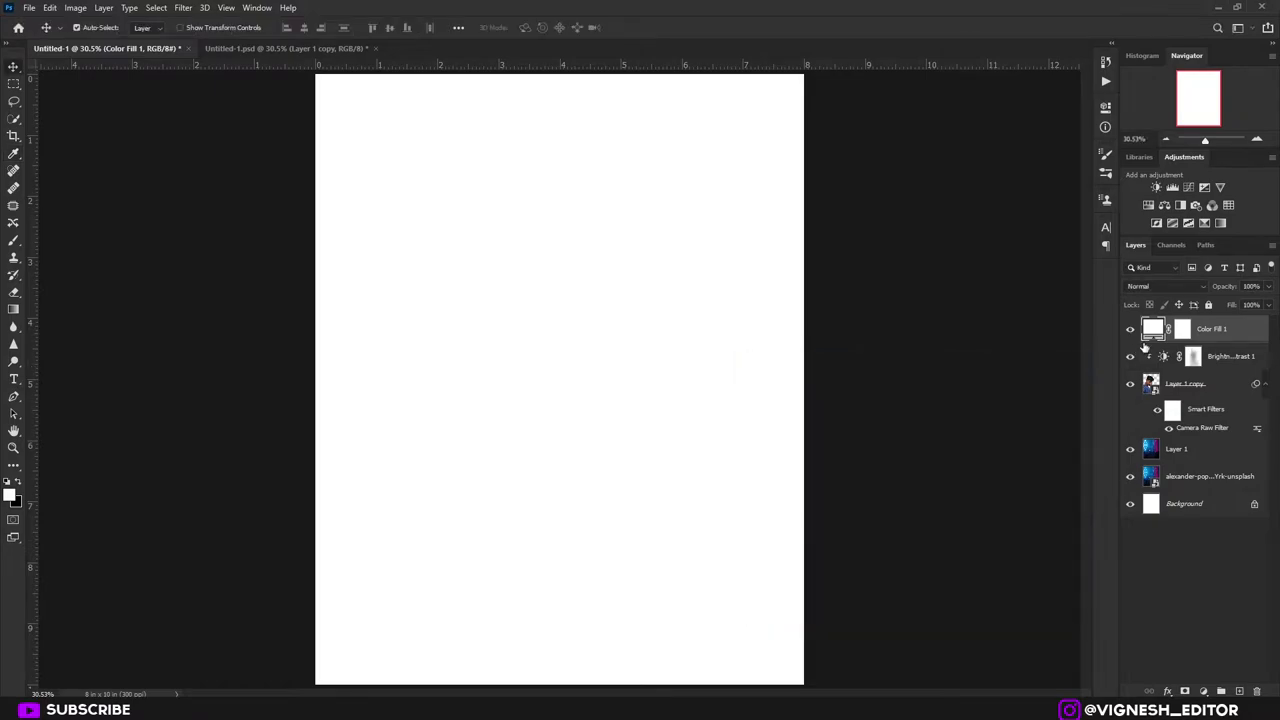
left_click(1183, 329)
key("ctrl+i")
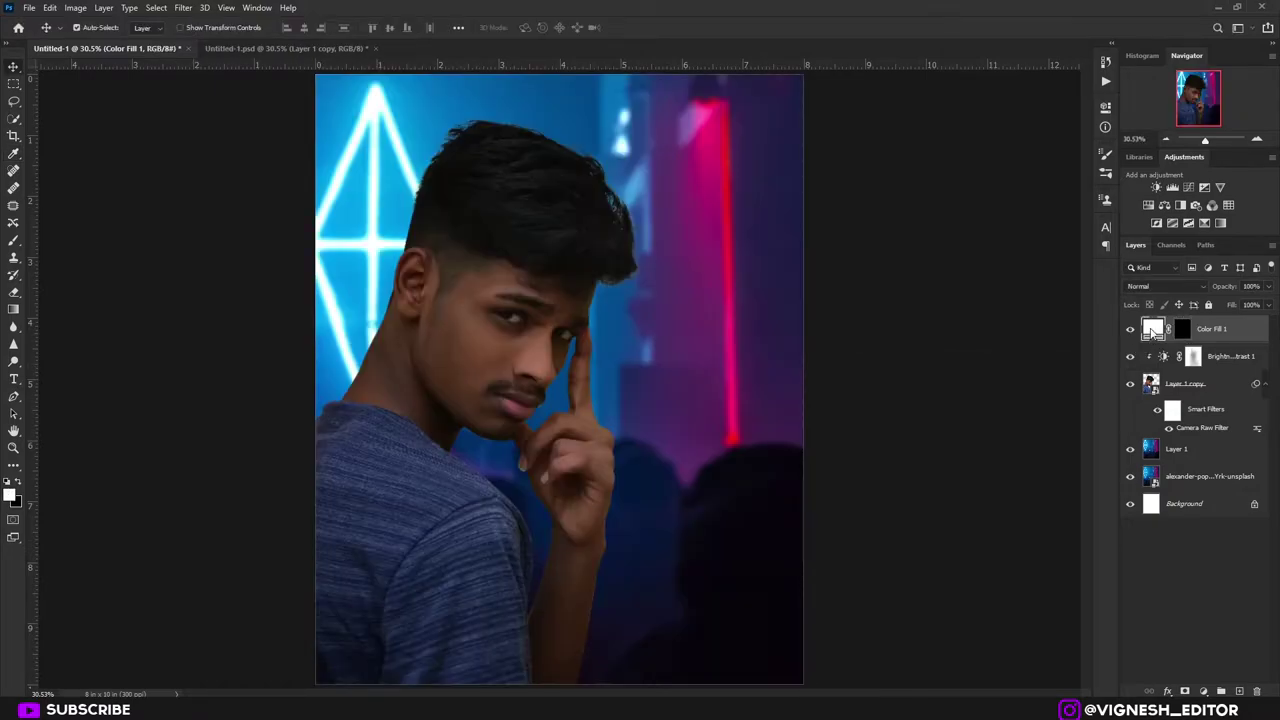
- Recolor the solid fill layer with a bright blue sampled from the neon-lit background
double_click(1153, 329)
left_click(358, 165)
type("00b5ff")
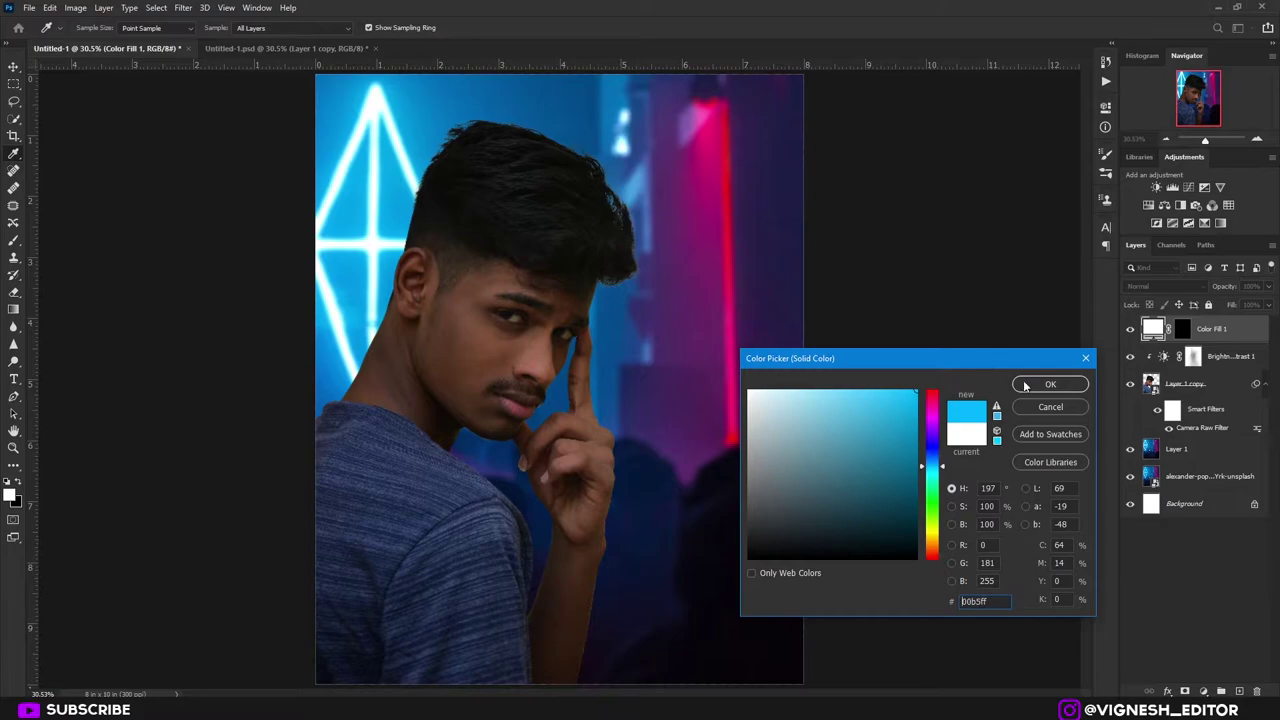
left_click_drag(927, 400, 935, 380)
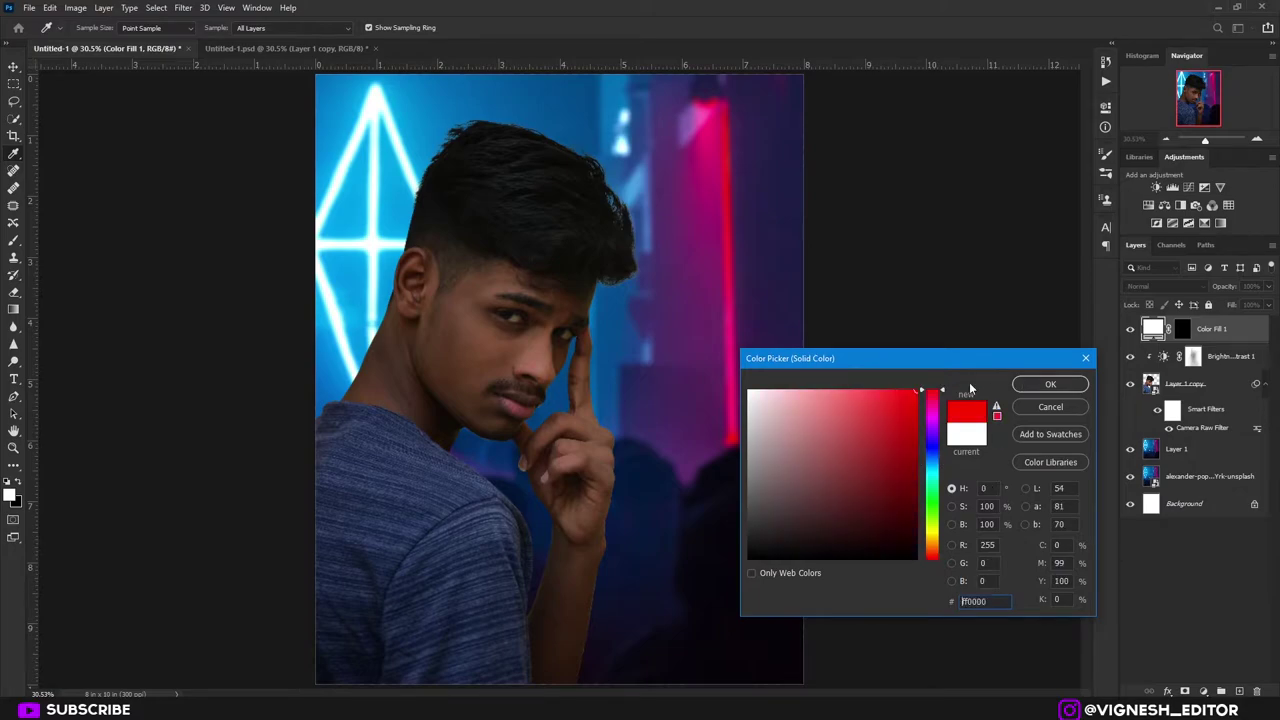
left_click(352, 217)
left_click(1036, 384)
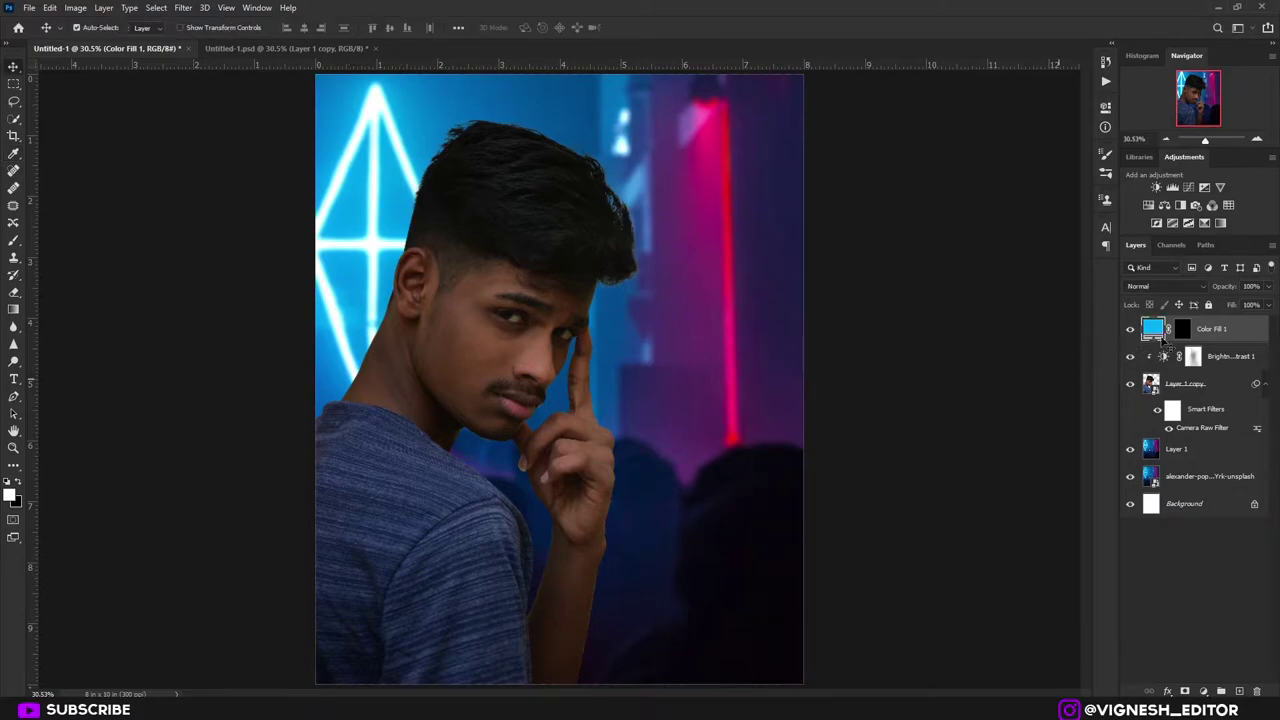
- Paint white on the blue fill's mask around the neon sign with a soft 1300 px brush, and blend the layer with Screen
left_click(1184, 332)
left_click(14, 241)
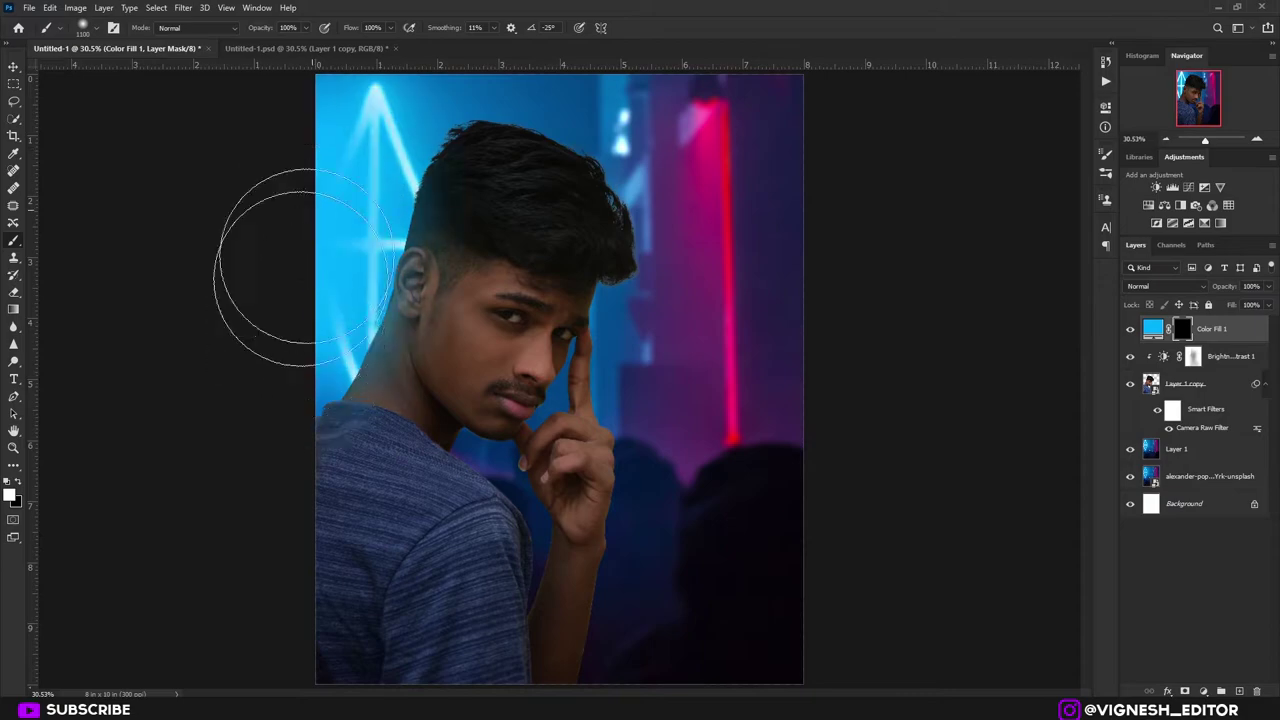
scroll(427, 201, "down", 1)
scroll(428, 202, "up", 1)
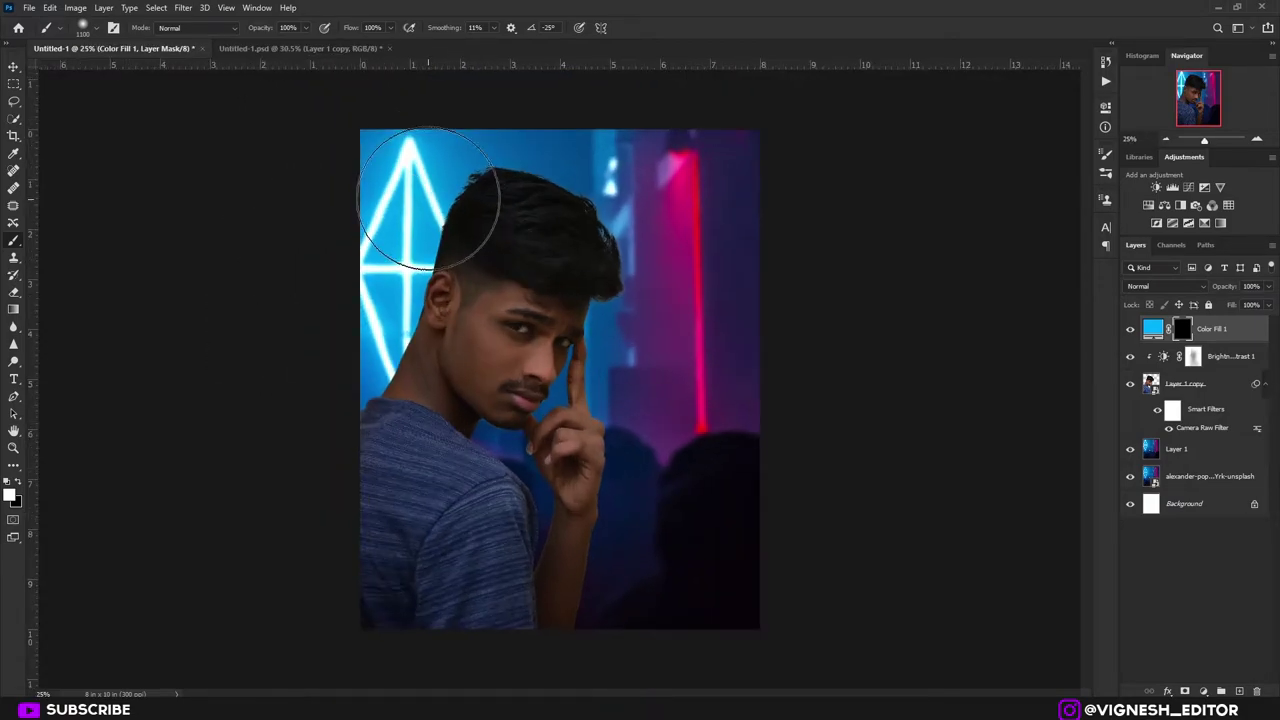
key("bracketright")
key("bracketright")
mouse_move(412, 155)
left_mouse_down()
mouse_move(315, 252)
mouse_move(298, 340)
mouse_move(336, 280)
left_mouse_up()
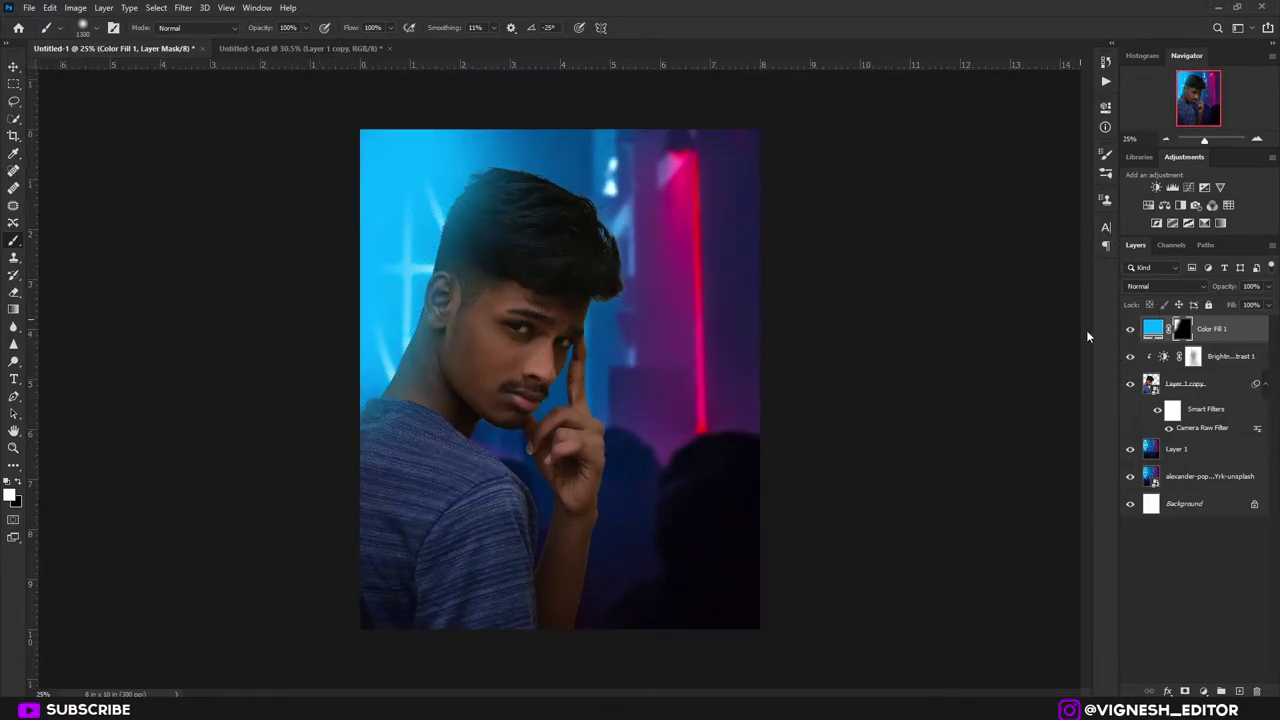
left_click(1156, 286)
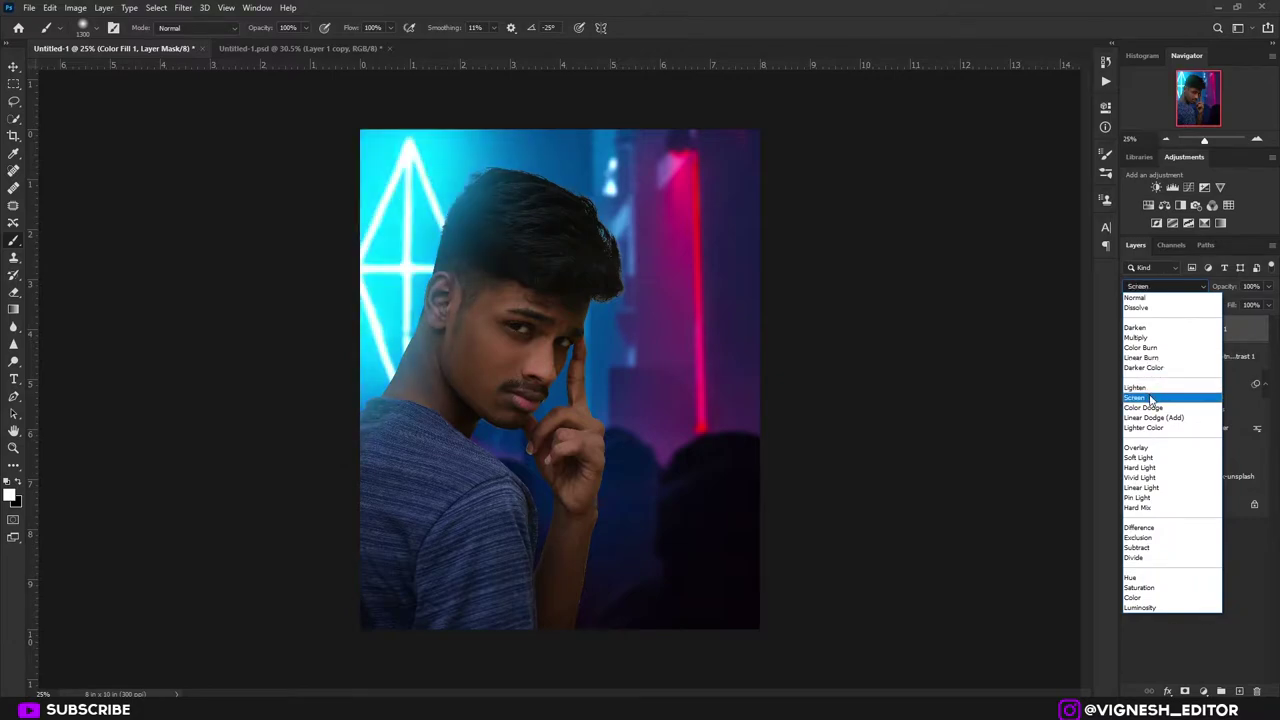
left_click(1150, 399)
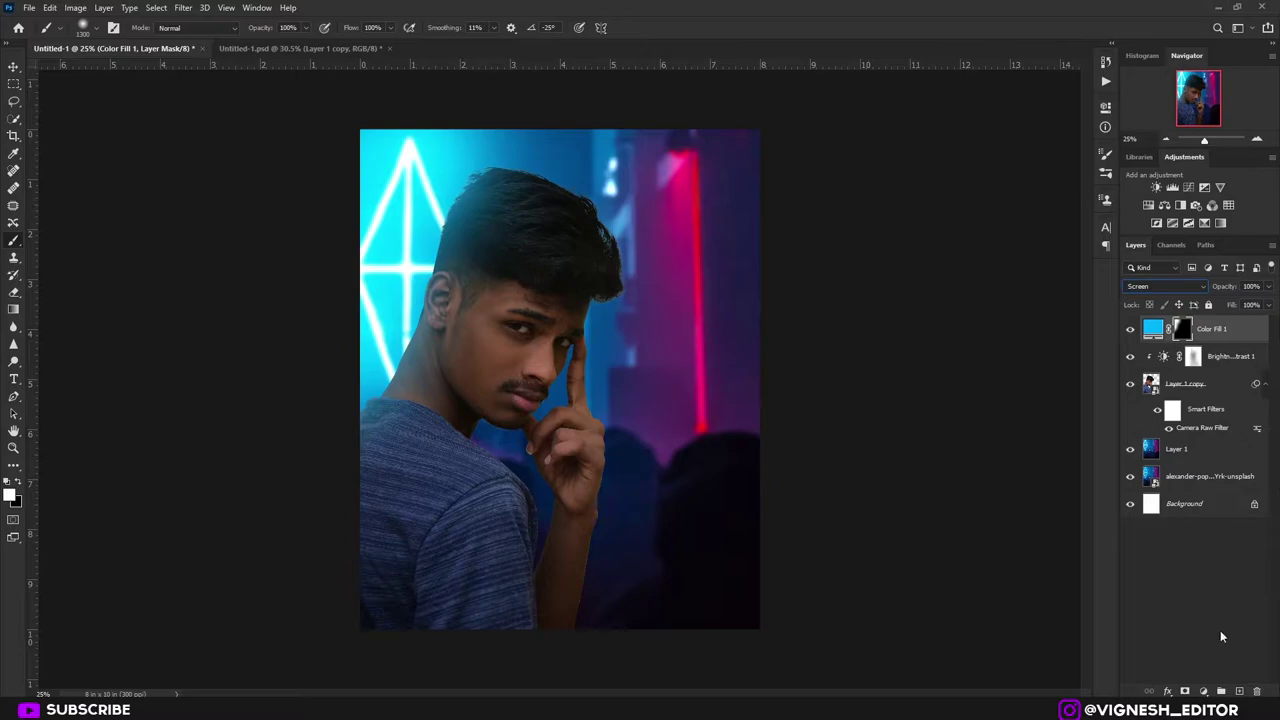
- Duplicate the blue fill layer and replace the copy's mask with a black one
key("ctrl+j")
right_click(1182, 329)
left_click(1183, 354)
left_click(1185, 691)
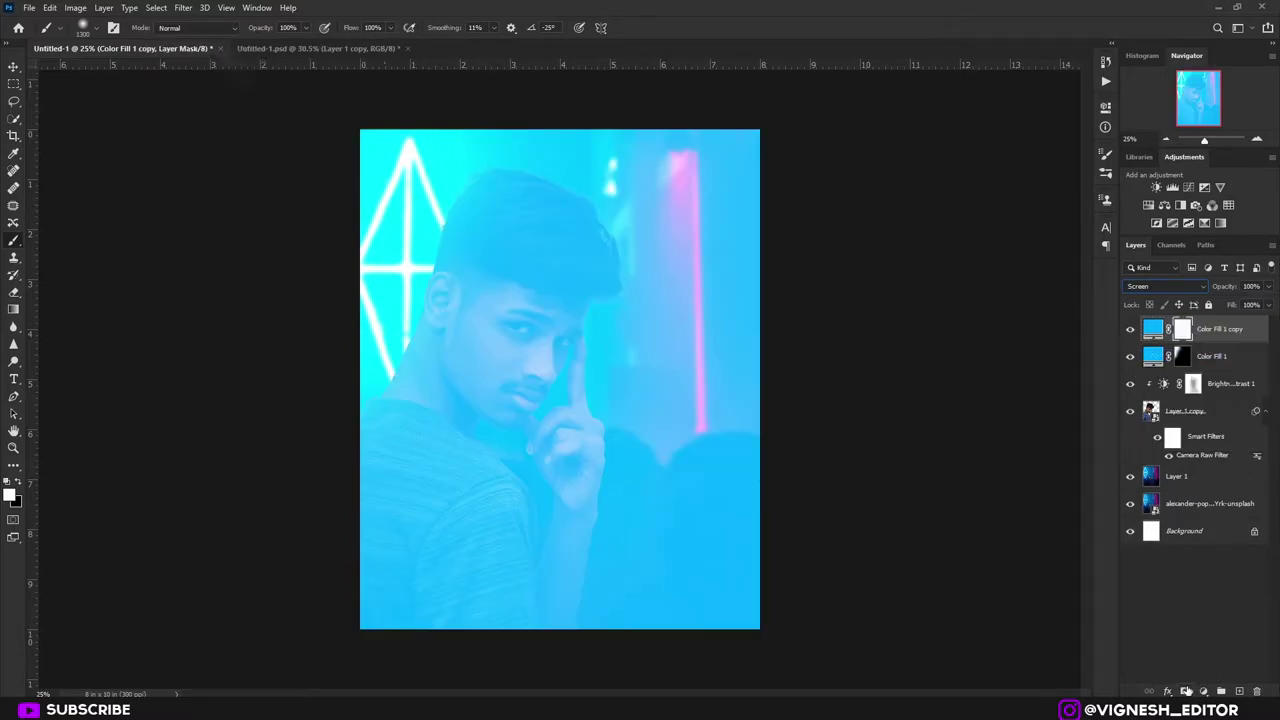
key("ctrl+i")
- Recolor the copied fill layer with a pink sampled from the glow beside the red neon tube
double_click(1153, 329)
left_click(692, 215)
left_click(1050, 385)
- Paint a pink glow along the red neon tube on the copied fill's mask at 10% flow, and reduce the layer opacity to 93%
left_click(1183, 329)
left_click_drag(740, 190, 716, 436)
key("ctrl+z")
scroll(686, 193, "up", 3)
left_click_drag(350, 28, 289, 51)
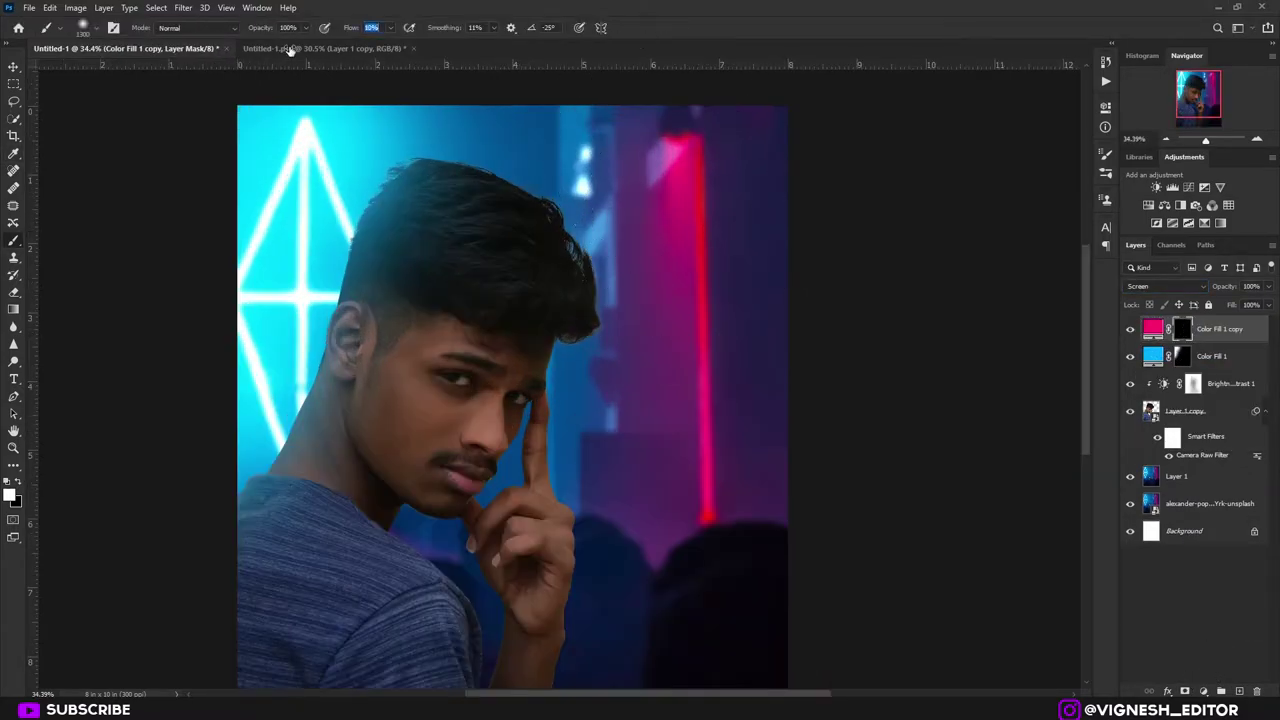
right_click(617, 197)
left_click_drag(665, 242, 651, 251)
left_click_drag(700, 230, 704, 524)
scroll(703, 523, "down", 2)
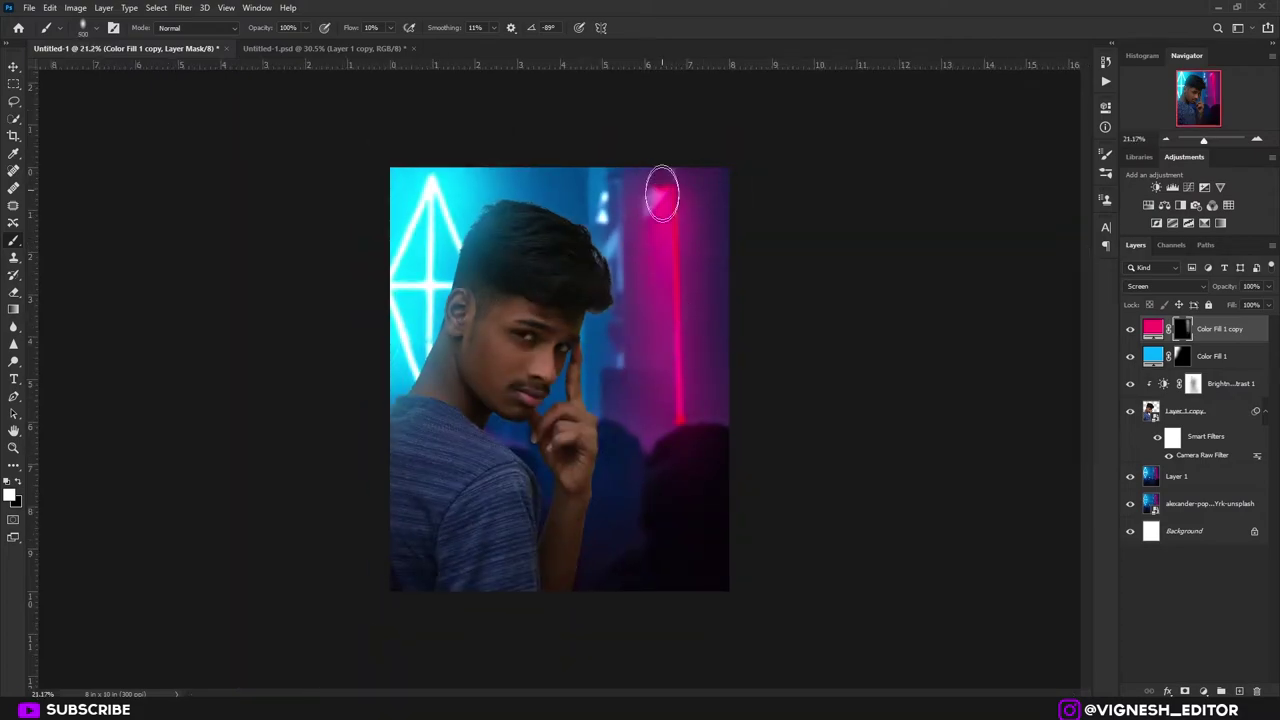
left_click_drag(1228, 287, 1221, 289)
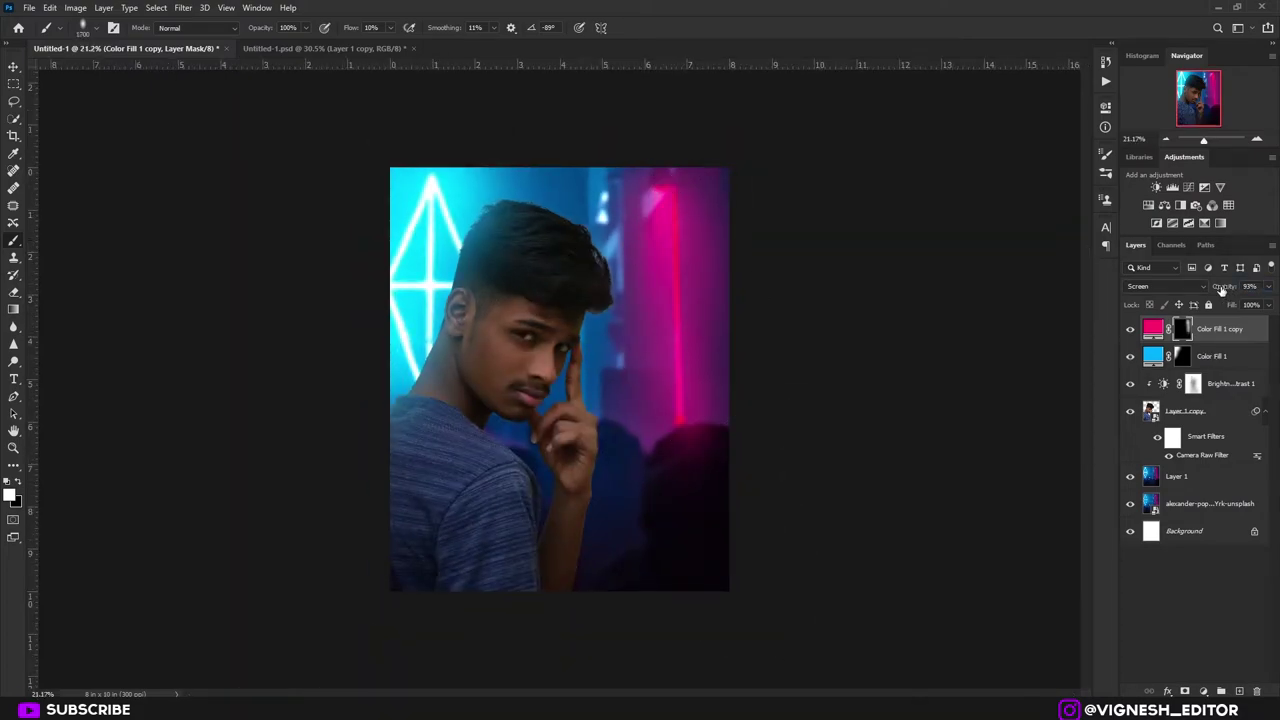
key("v")
key("ctrl+0")
- Lower the Brightness/Contrast adjustment layer's opacity to 75% and check the portrait
left_click(1140, 383)
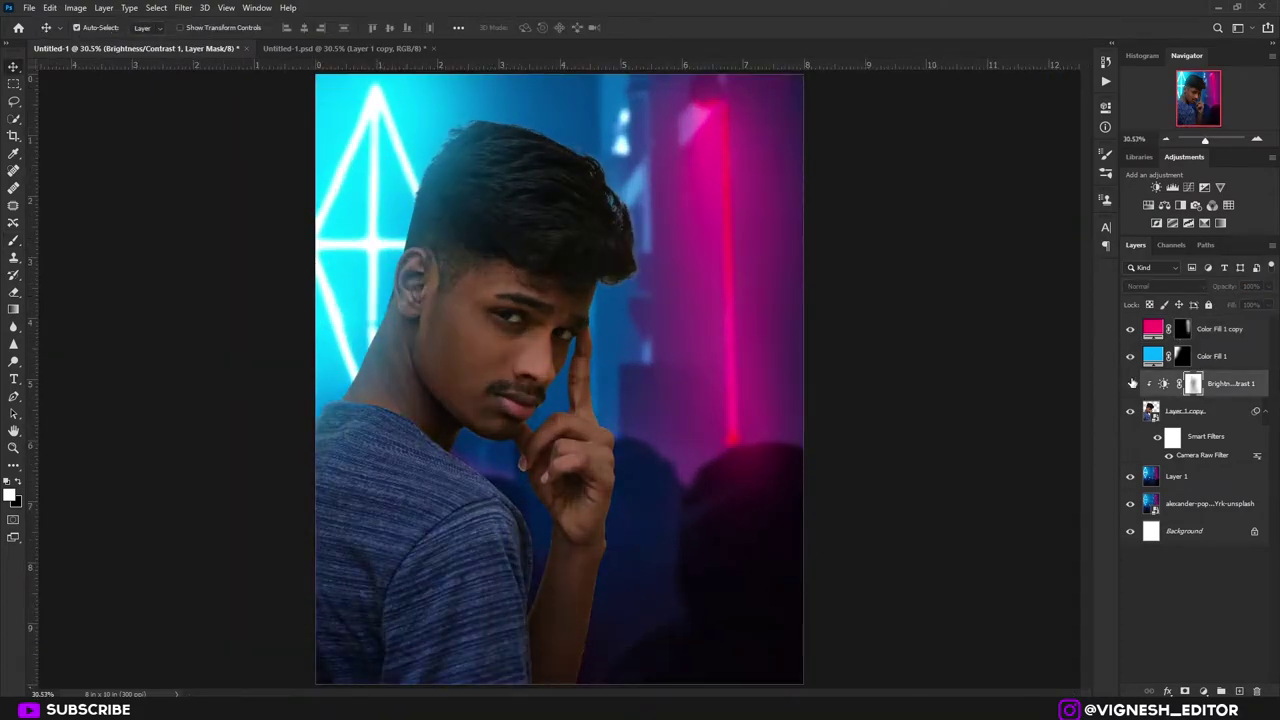
left_click_drag(1216, 290, 1208, 288)
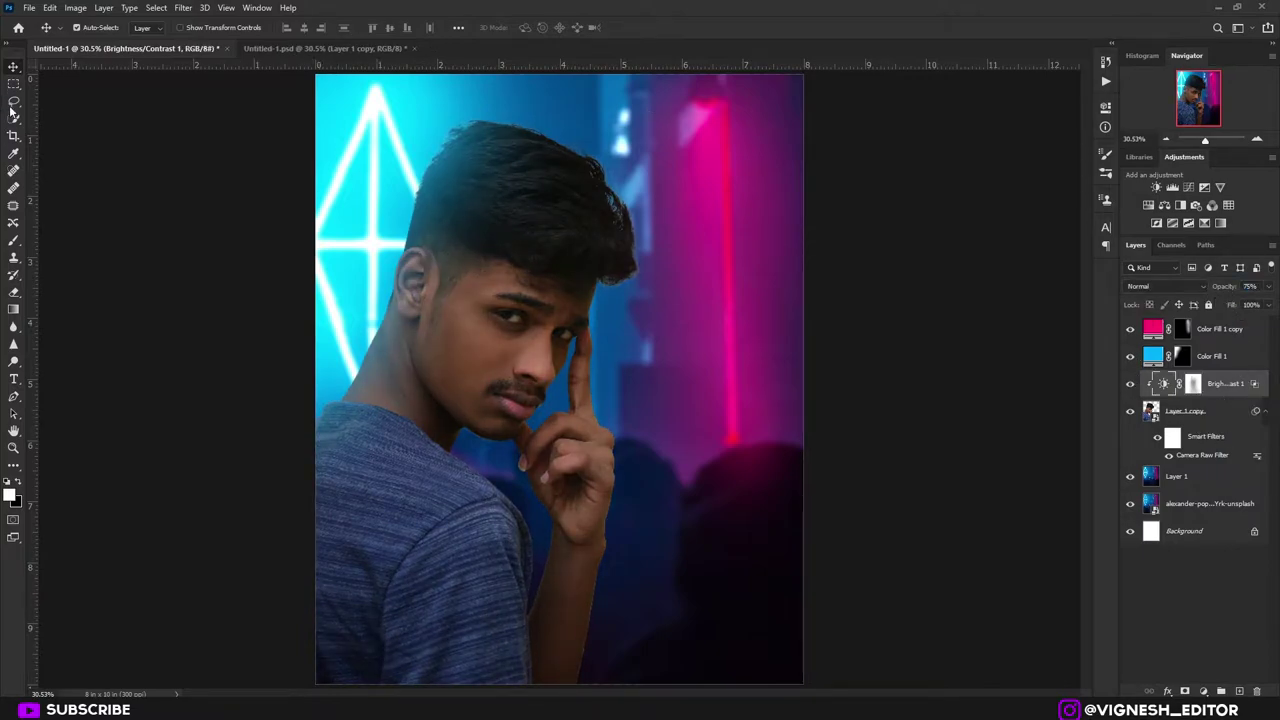
scroll(425, 206, "up", 3)
scroll(380, 303, "up", 1)
key("ctrl+0")
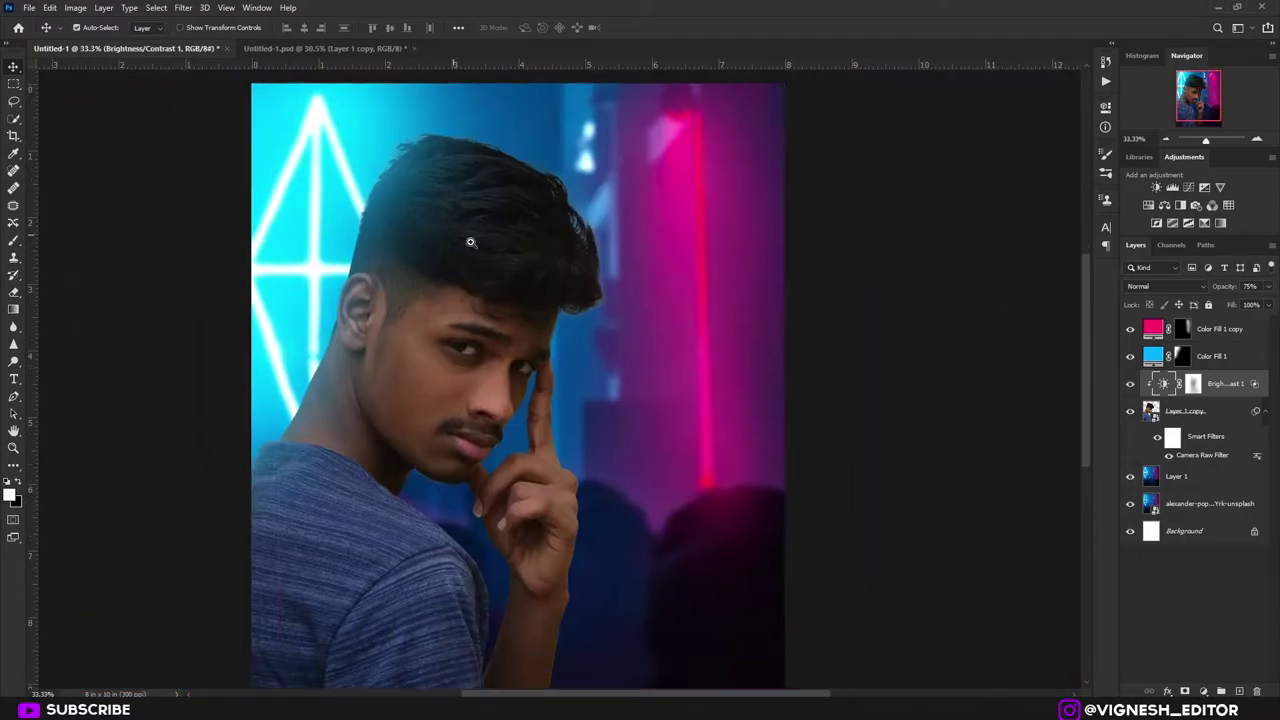
- Add a Hue/Saturation adjustment above the Brightness/Contrast layer and clip it to the portrait
left_click(1202, 691)
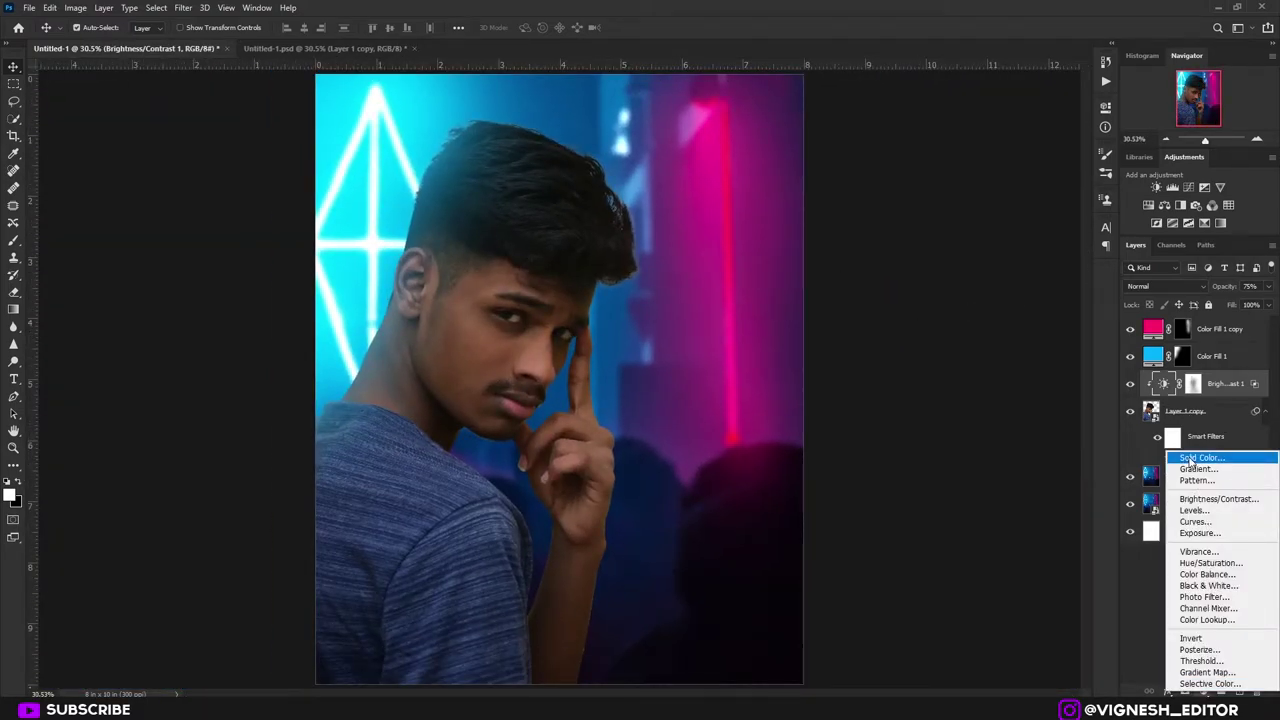
left_click(1211, 563)
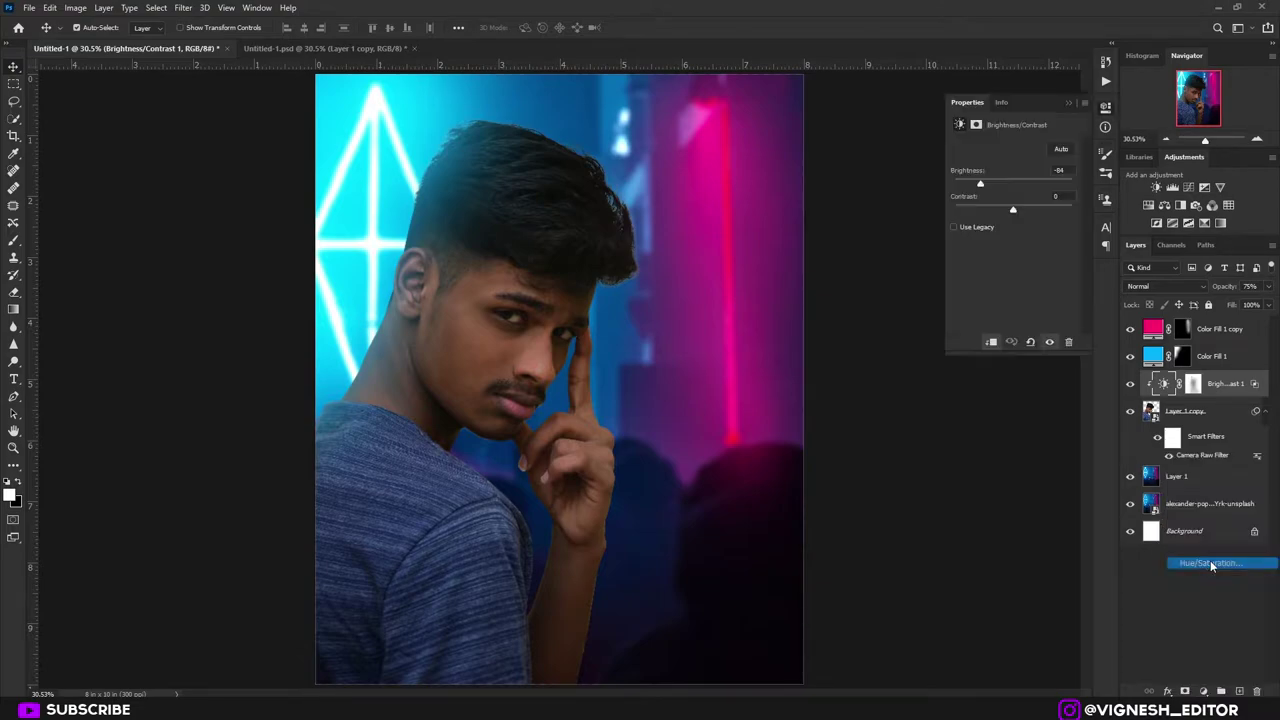
left_click(1147, 393, "alt")
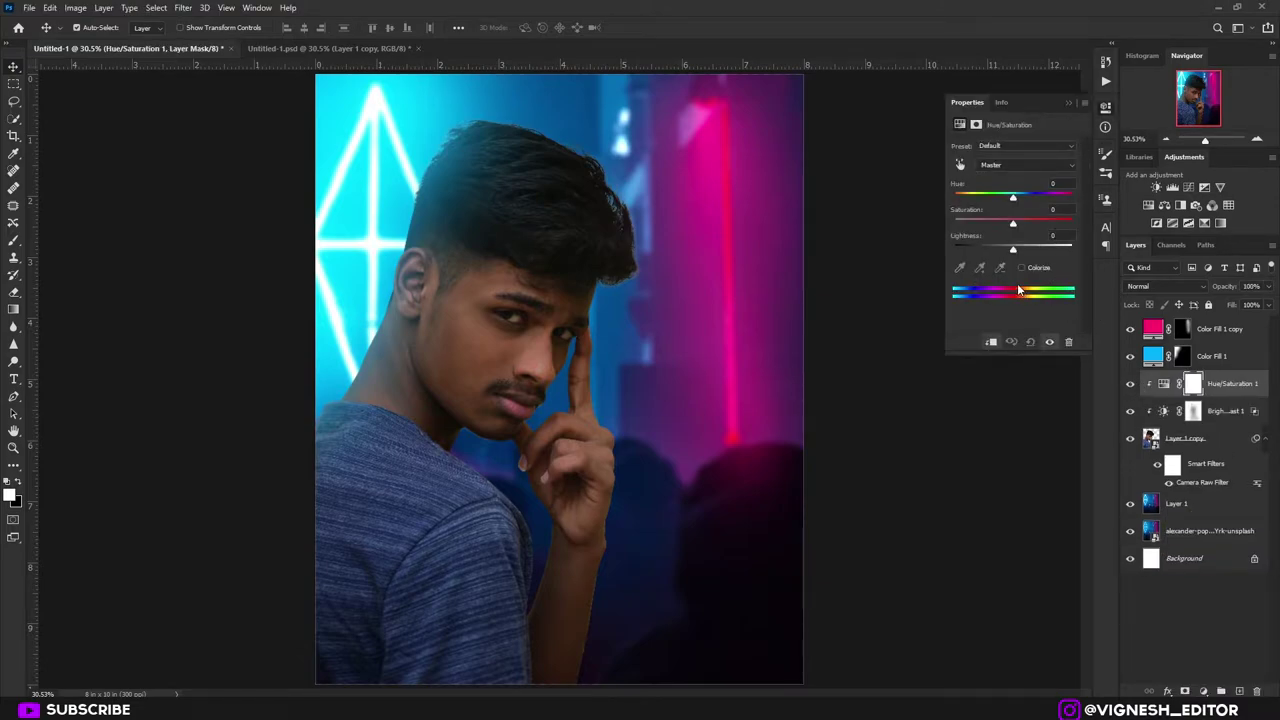
- Colorize the Hue/Saturation adjustment with hue 203, saturation 65 and lightness +35, and invert its mask to black
left_click(1021, 268)
left_click(1009, 196)
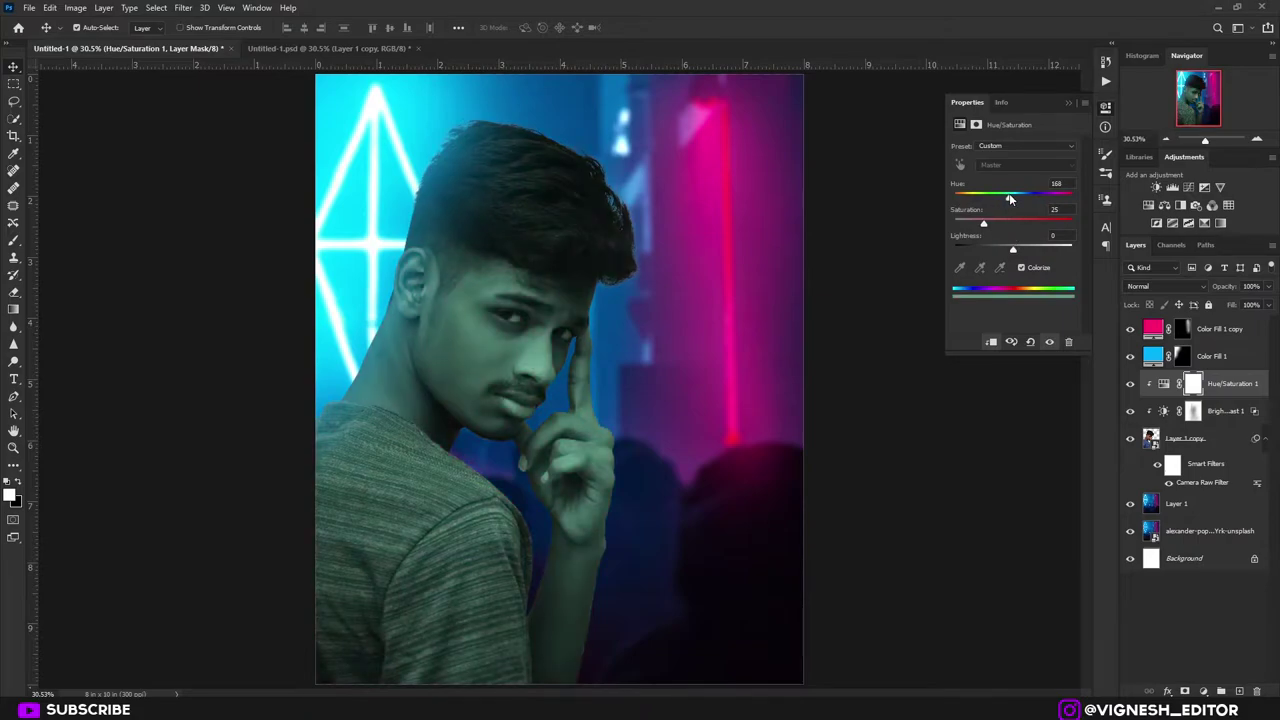
left_click_drag(1015, 199, 1027, 251)
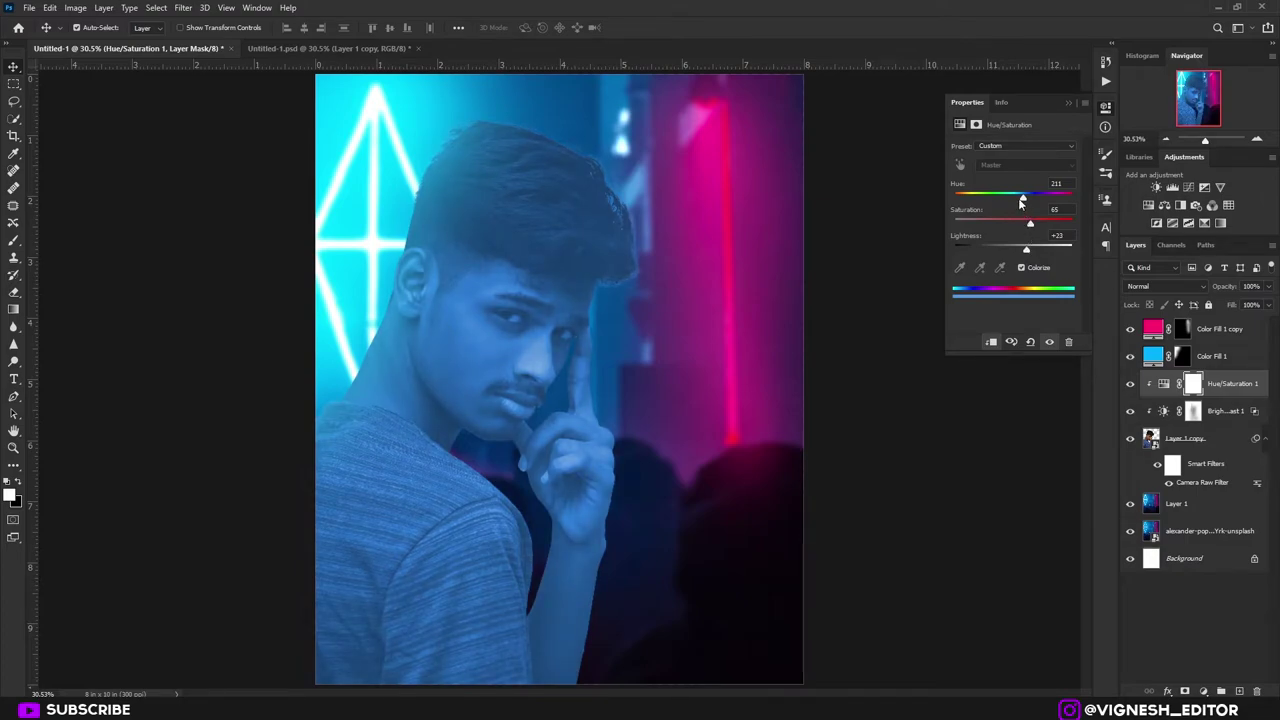
left_click_drag(1018, 198, 1020, 199)
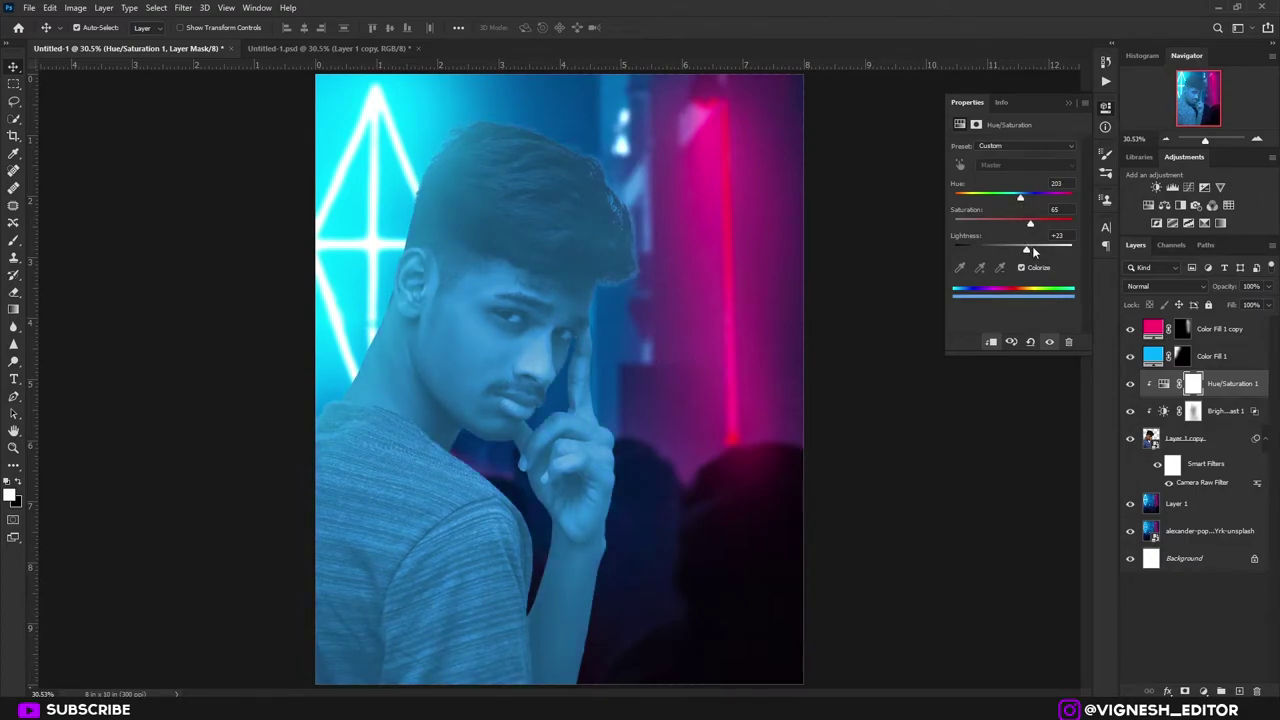
left_click_drag(1027, 249, 1033, 250)
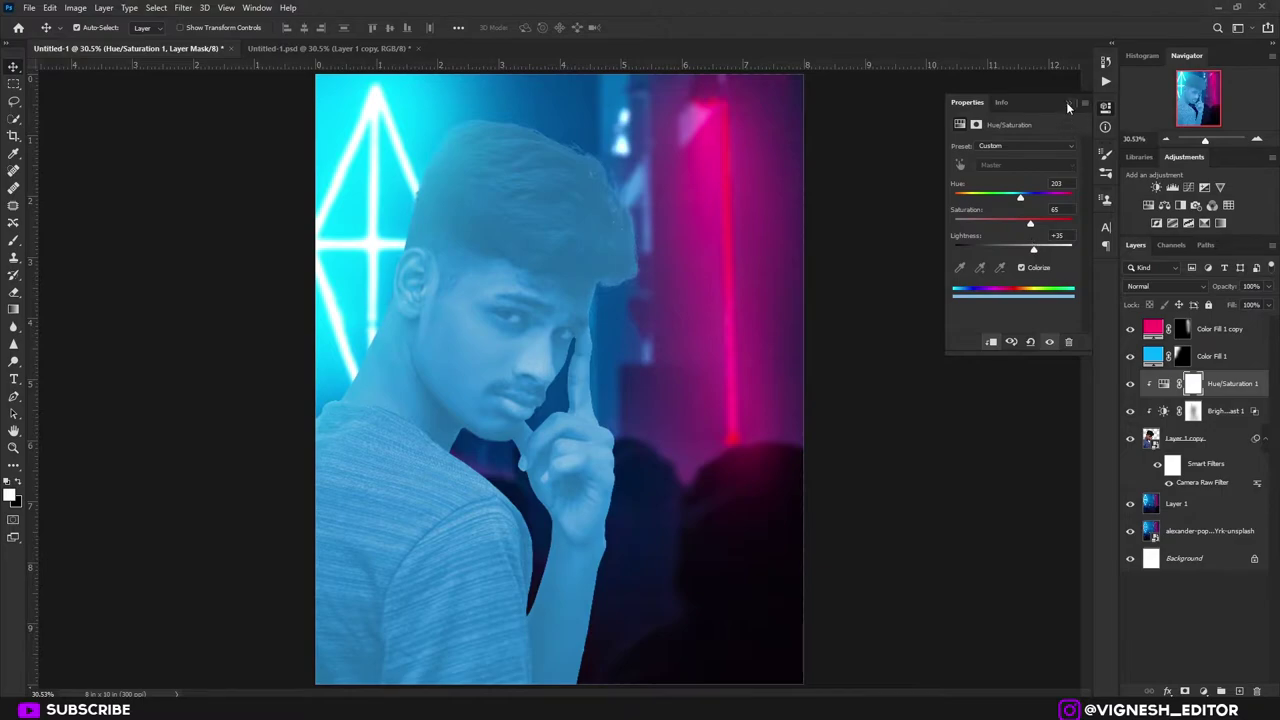
left_click(1068, 104)
key("ctrl+i")
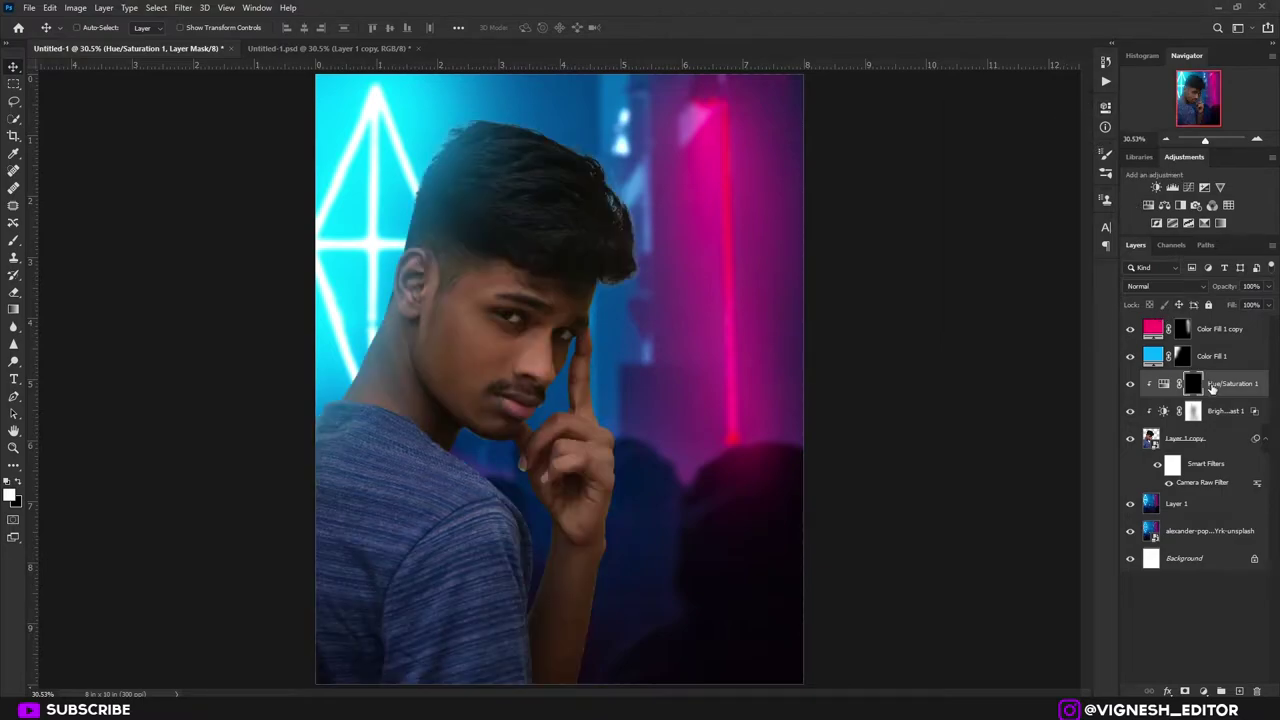
- Paint a blue rim light along the shirt's shoulder edge on the Hue/Saturation mask with a soft brush, trimming the excess with black
left_click(13, 243)
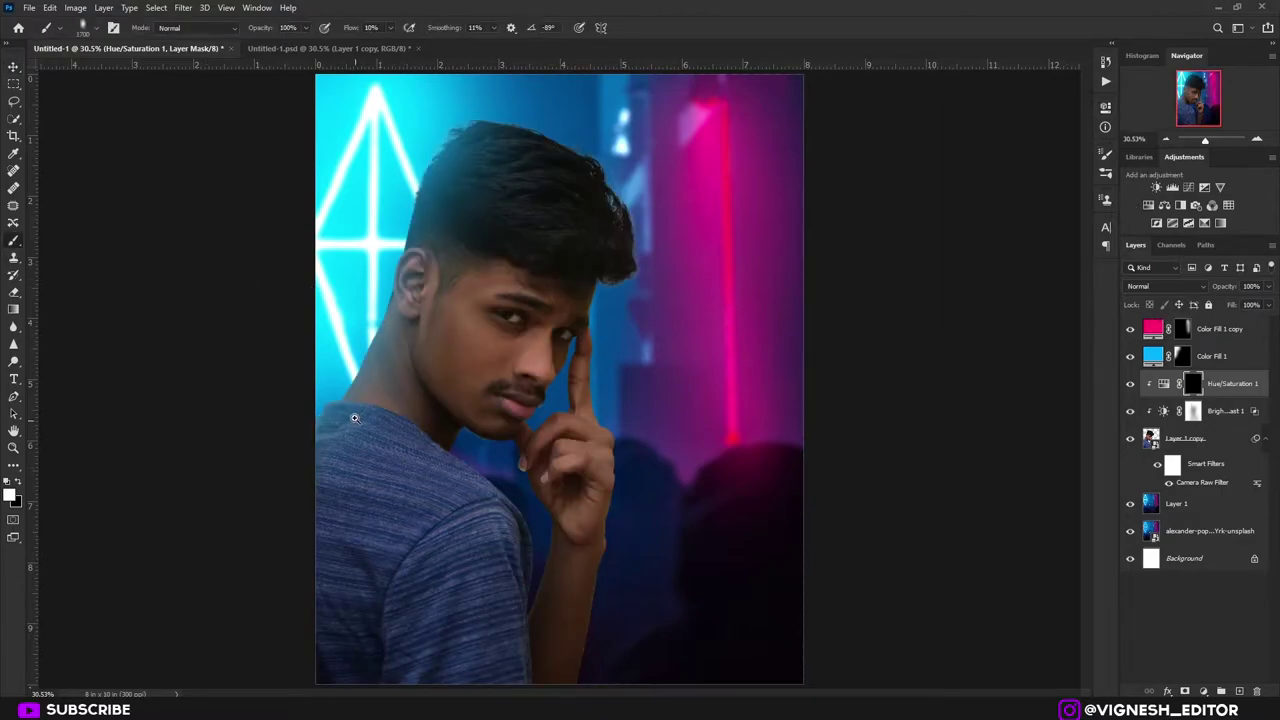
scroll(343, 414, "up", 10)
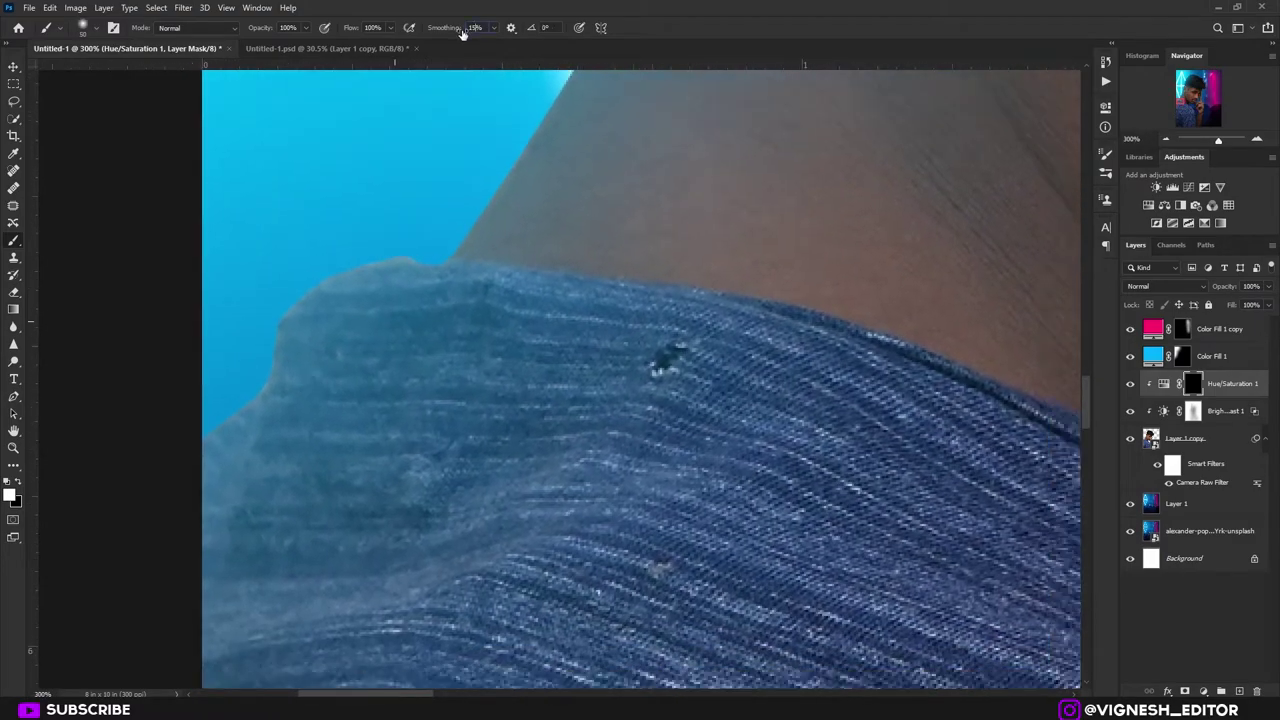
mouse_move(385, 304)
left_mouse_down()
mouse_move(387, 368)
mouse_move(322, 376)
left_mouse_up()
right_click(347, 353)
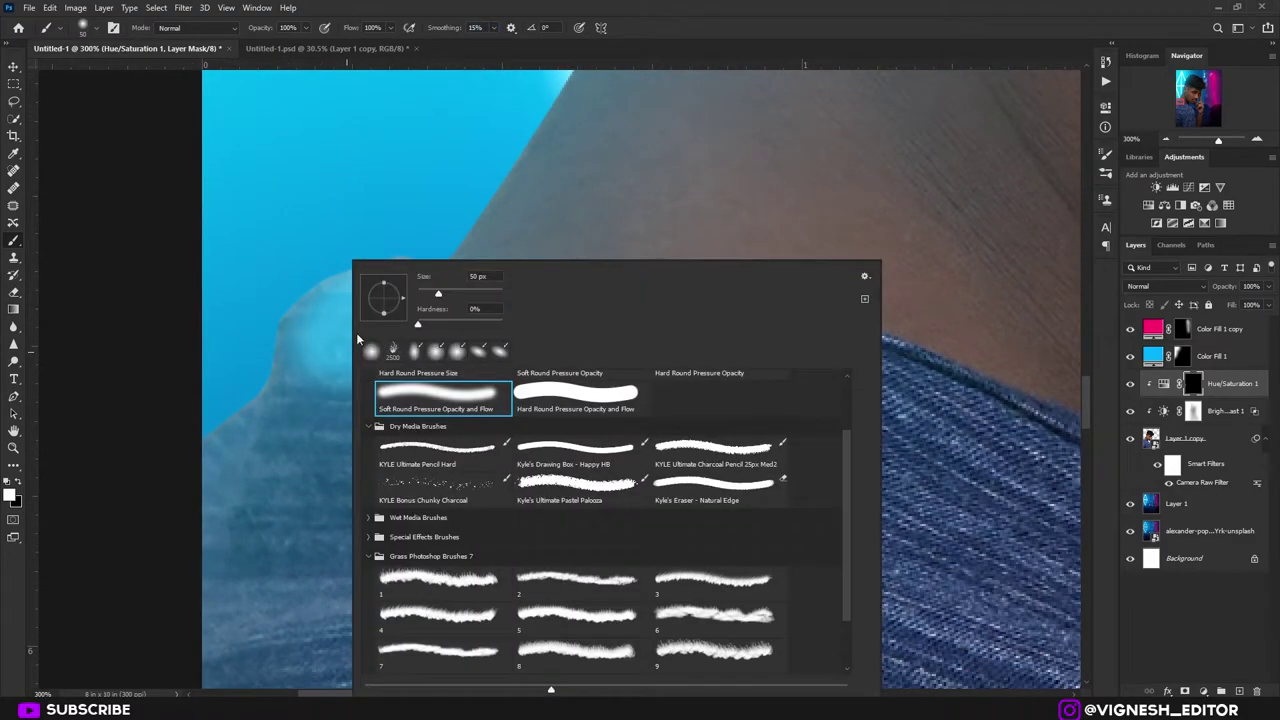
left_click(492, 376)
mouse_move(286, 330)
left_mouse_down()
mouse_move(257, 386)
mouse_move(366, 314)
mouse_move(729, 340)
mouse_move(805, 370)
left_mouse_up()
key("x")
mouse_move(893, 453)
left_mouse_down()
mouse_move(343, 343)
mouse_move(257, 650)
left_mouse_up()
- Paint a blue rim light along the edge of the neck on the Hue/Saturation mask
key("r")
mouse_move(462, 407)
left_mouse_down()
mouse_move(614, 292)
mouse_move(444, 510)
left_mouse_up()
key("b")
key("x")
left_click_drag(585, 555, 557, 280)
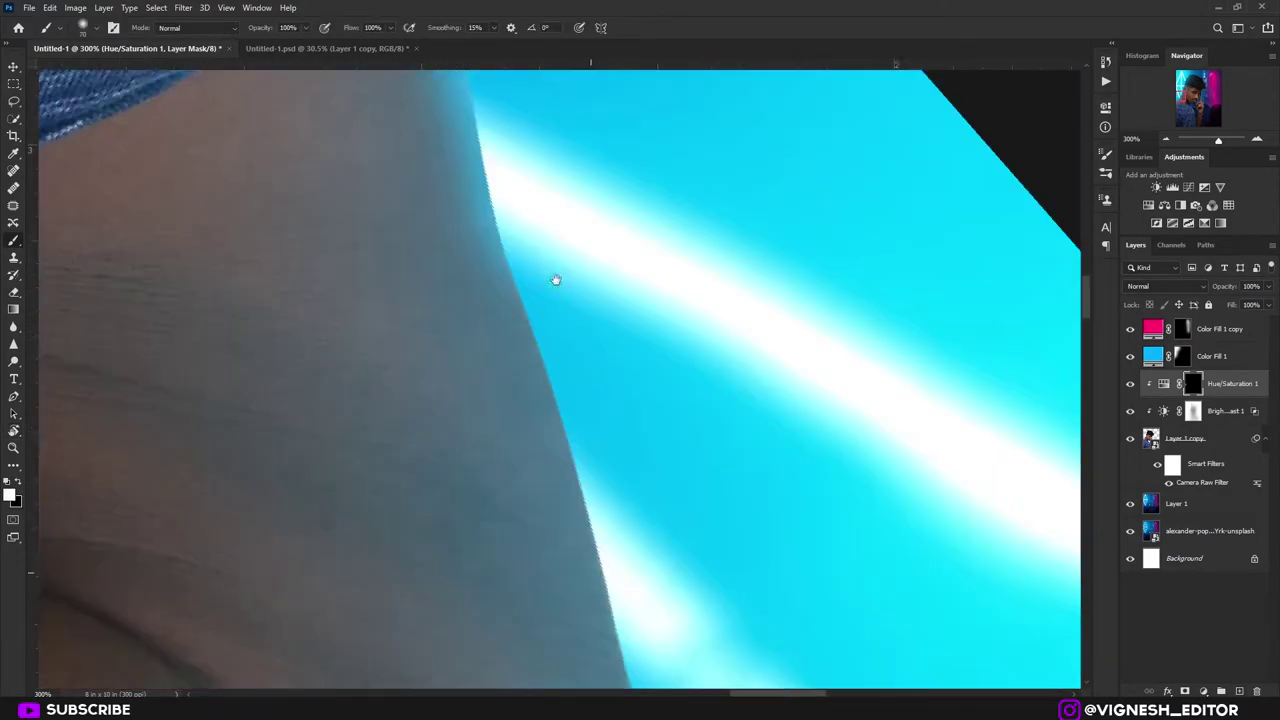
left_click_drag(506, 150, 600, 645)
mouse_move(650, 640)
left_mouse_down()
mouse_move(491, 220)
mouse_move(375, 92)
left_mouse_up()
- Paint a blue rim light around the outer edge of the ear on the mask with a smaller, harder brush
mouse_move(379, 188)
left_mouse_down()
mouse_move(452, 316)
mouse_move(226, 152)
left_mouse_up()
key("bracketleft")
key("bracketleft")
key("bracketleft")
key("bracketleft")
key("bracketleft")
mouse_move(165, 165)
left_mouse_down()
mouse_move(234, 289)
mouse_move(255, 194)
left_mouse_up()
mouse_move(268, 235)
left_mouse_down()
mouse_move(434, 511)
mouse_move(377, 357)
mouse_move(471, 524)
left_mouse_up()
mouse_move(168, 165)
left_mouse_down()
mouse_move(333, 276)
mouse_move(267, 193)
left_mouse_up()
left_click_drag(267, 193, 435, 427)
left_click_drag(435, 427, 433, 326)
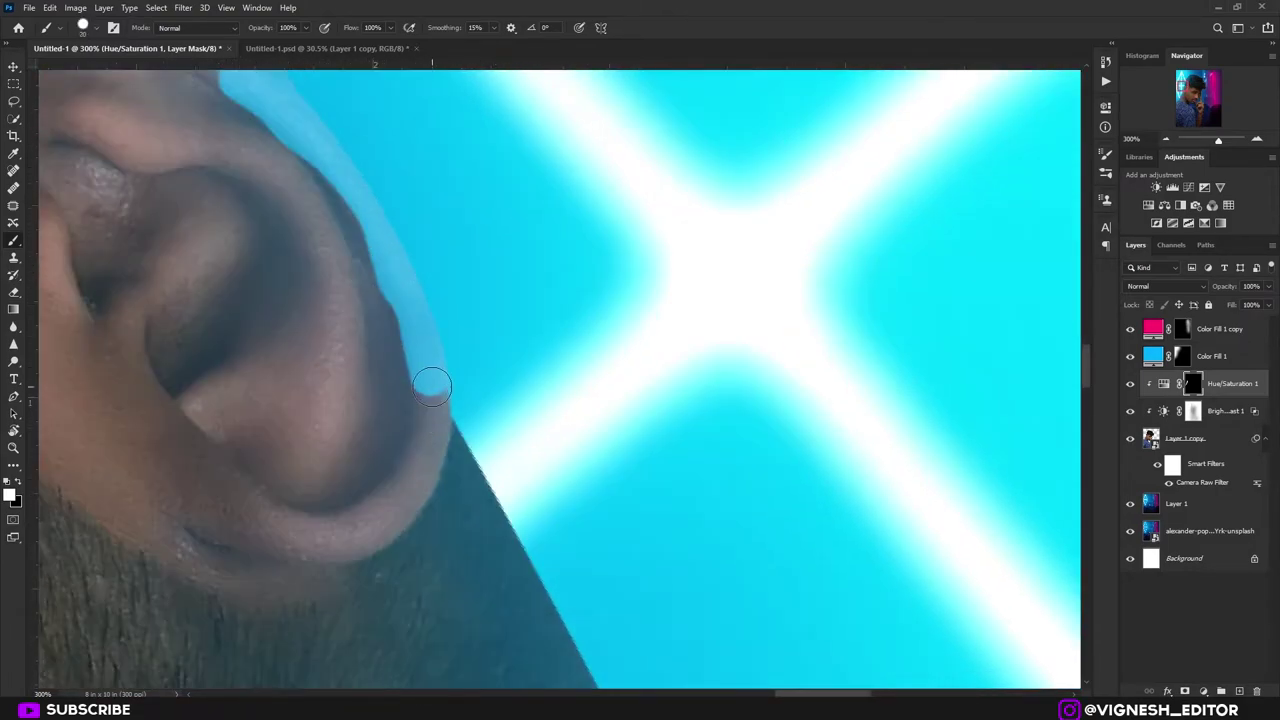
mouse_move(431, 377)
left_mouse_down()
mouse_move(349, 540)
mouse_move(264, 542)
left_mouse_up()
left_click_drag(375, 349, 463, 512)
left_click_drag(463, 512, 426, 391)
- Trim the inner side of the ear's blue rim light by painting black on the mask with a soft brush
right_click(258, 238)
key("x")
key("bracketright")
key("bracketright")
key("bracketright")
key("bracketright")
key("bracketright")
mouse_move(200, 163)
left_mouse_down()
mouse_move(403, 402)
mouse_move(449, 508)
left_mouse_up()
mouse_move(449, 508)
left_mouse_down()
mouse_move(403, 381)
mouse_move(355, 565)
mouse_move(416, 408)
left_mouse_up()
key("ctrl+z")
left_click_drag(303, 186, 428, 400)
left_click_drag(230, 108, 346, 283)
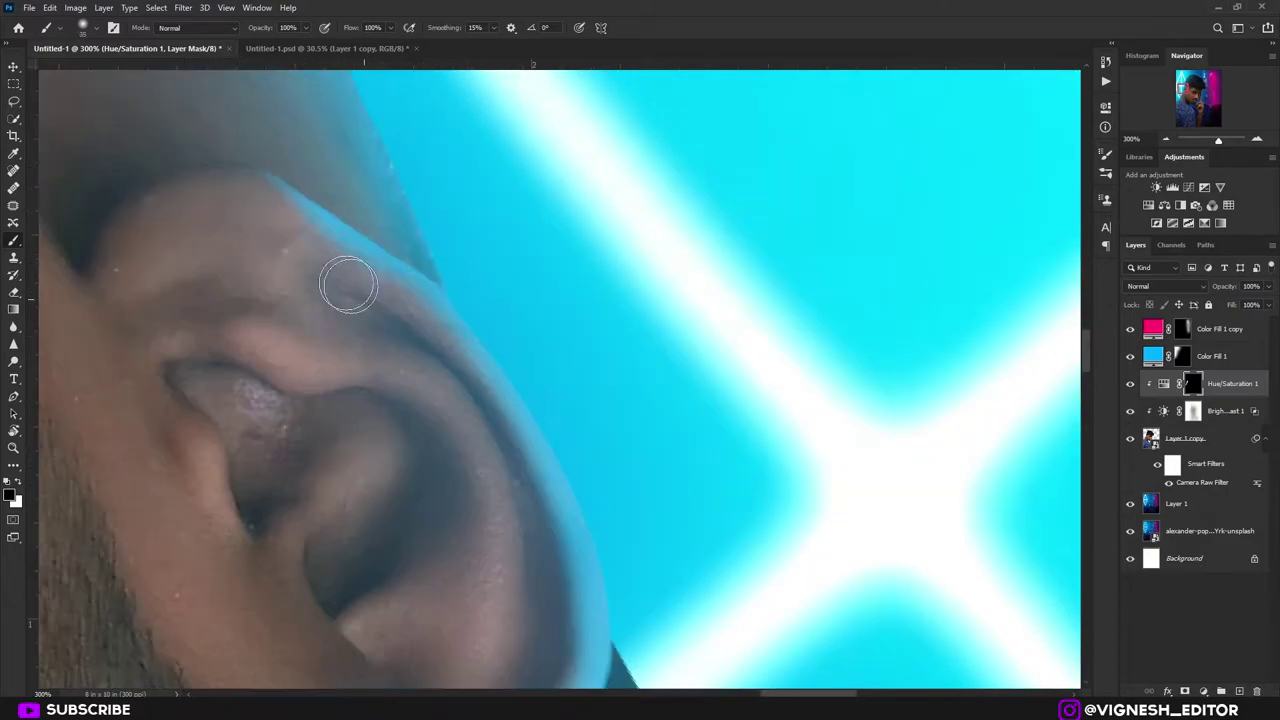
left_click_drag(478, 418, 281, 170)
mouse_move(281, 170)
left_mouse_down()
mouse_move(360, 383)
mouse_move(240, 492)
left_mouse_up()
key("bracketright")
left_click_drag(345, 490, 262, 515)
left_click_drag(528, 657, 283, 463)
- Paint blue light in white along the back of the head and hair on the mask with a progressively larger soft brush
key("x")
left_click_drag(212, 262, 345, 492)
key("bracketright")
key("bracketright")
key("bracketright")
key("bracketright")
mouse_move(371, 520)
left_mouse_down()
mouse_move(220, 277)
mouse_move(155, 330)
left_mouse_up()
key("bracketright")
key("bracketright")
key("bracketright")
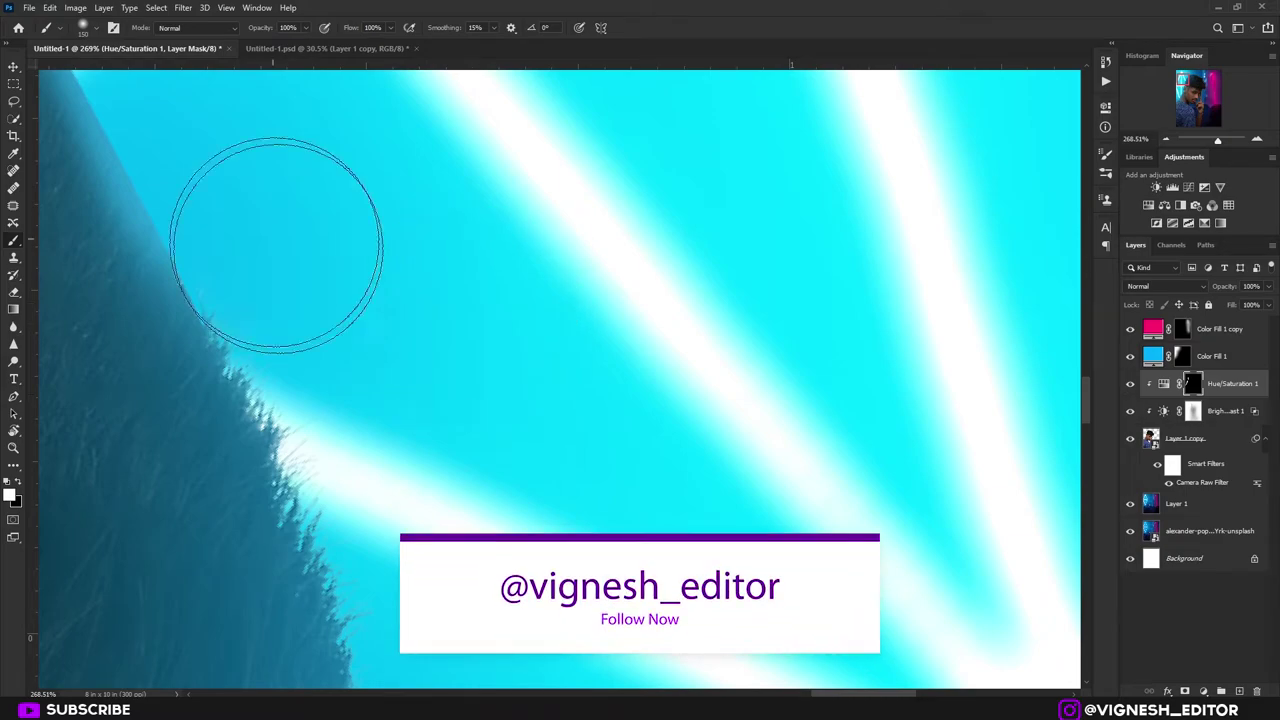
key("bracketright")
key("bracketright")
key("bracketright")
mouse_move(490, 182)
left_mouse_down()
mouse_move(360, 177)
mouse_move(390, 372)
left_mouse_up()
key("bracketright")
key("bracketright")
scroll(390, 372, "down", 5)
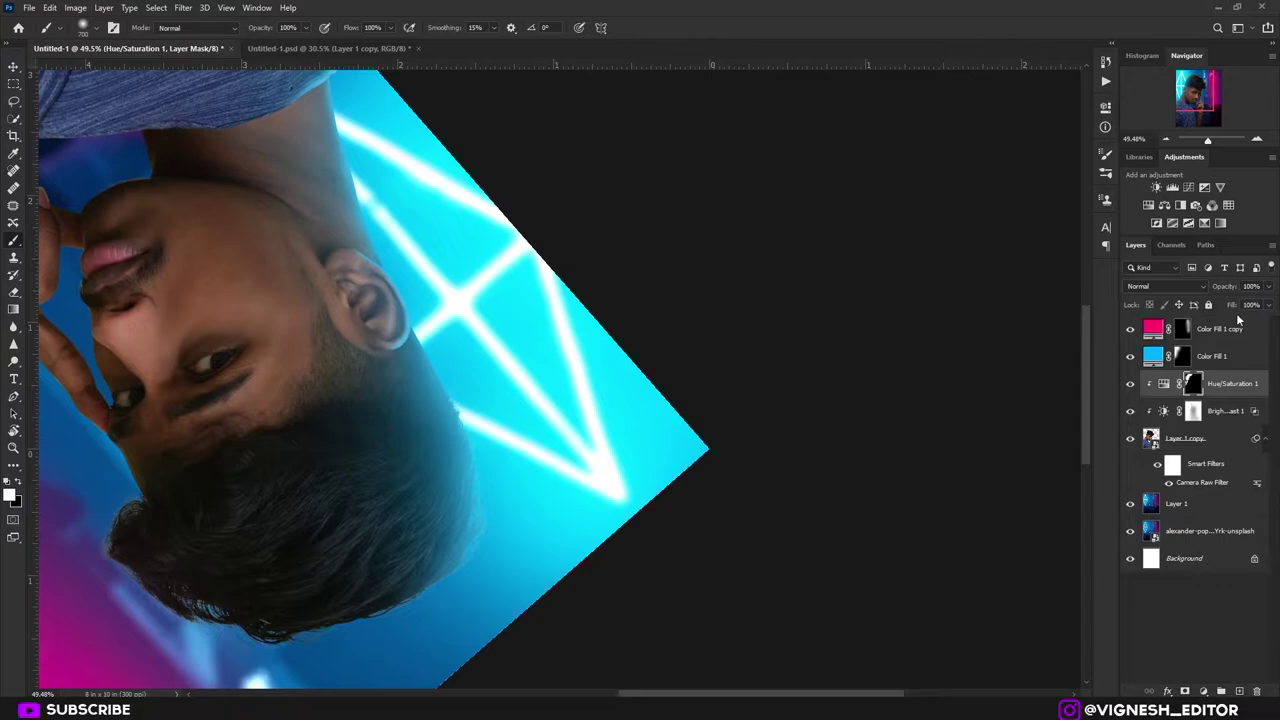
- Try splitting the Hue/Saturation adjustment's Blend If underlying-layer shadow range to 0 / 41
double_click(1264, 387)
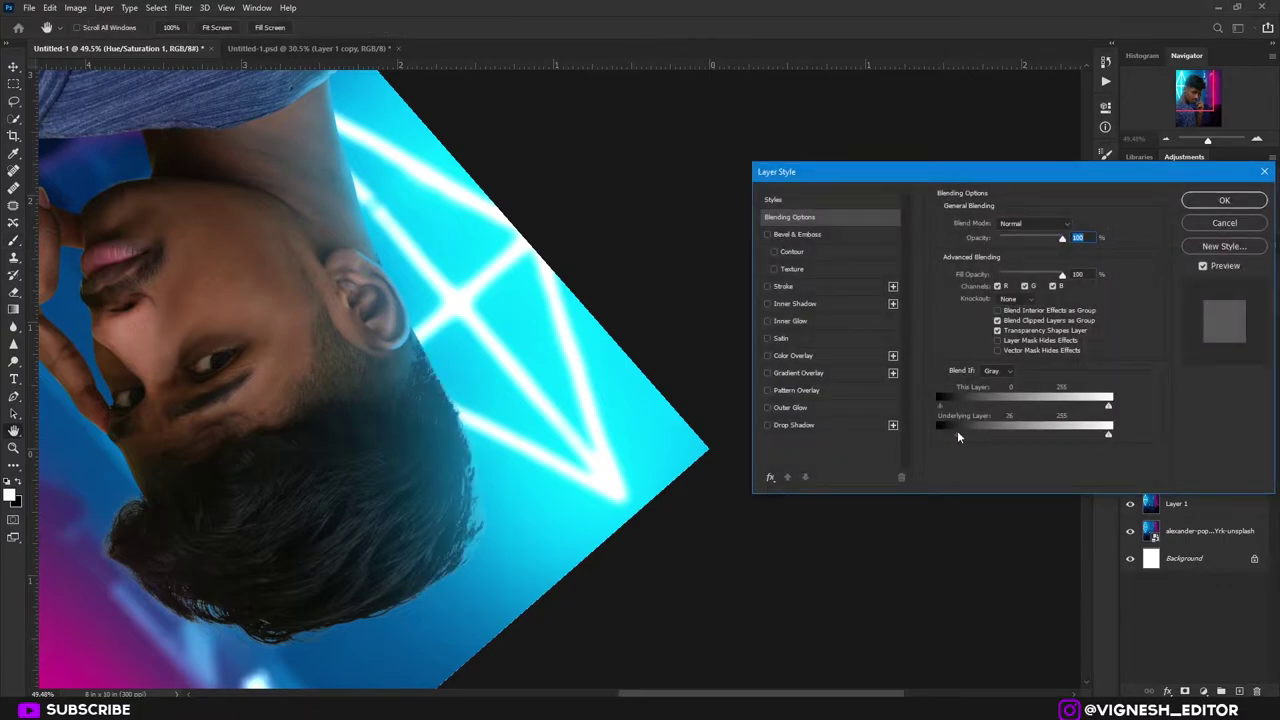
mouse_move(957, 432)
left_mouse_down()
mouse_move(940, 437)
mouse_move(975, 436)
left_mouse_up()
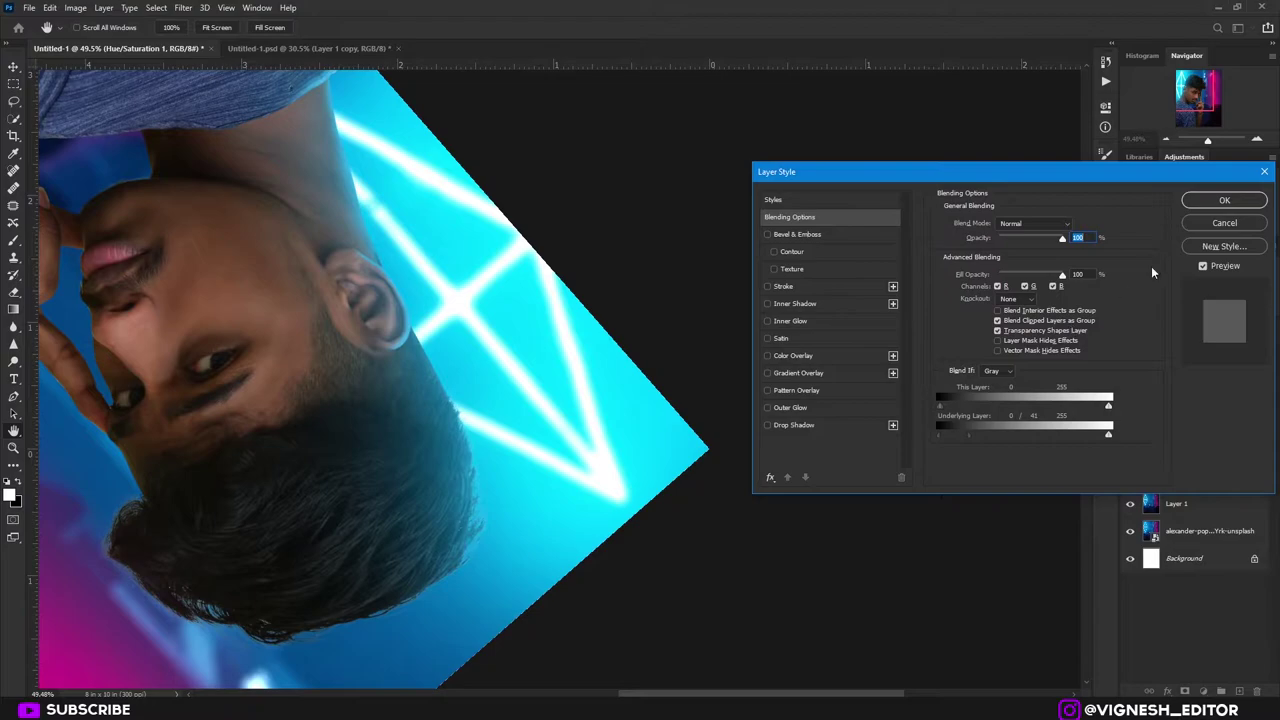
left_click(1218, 203)
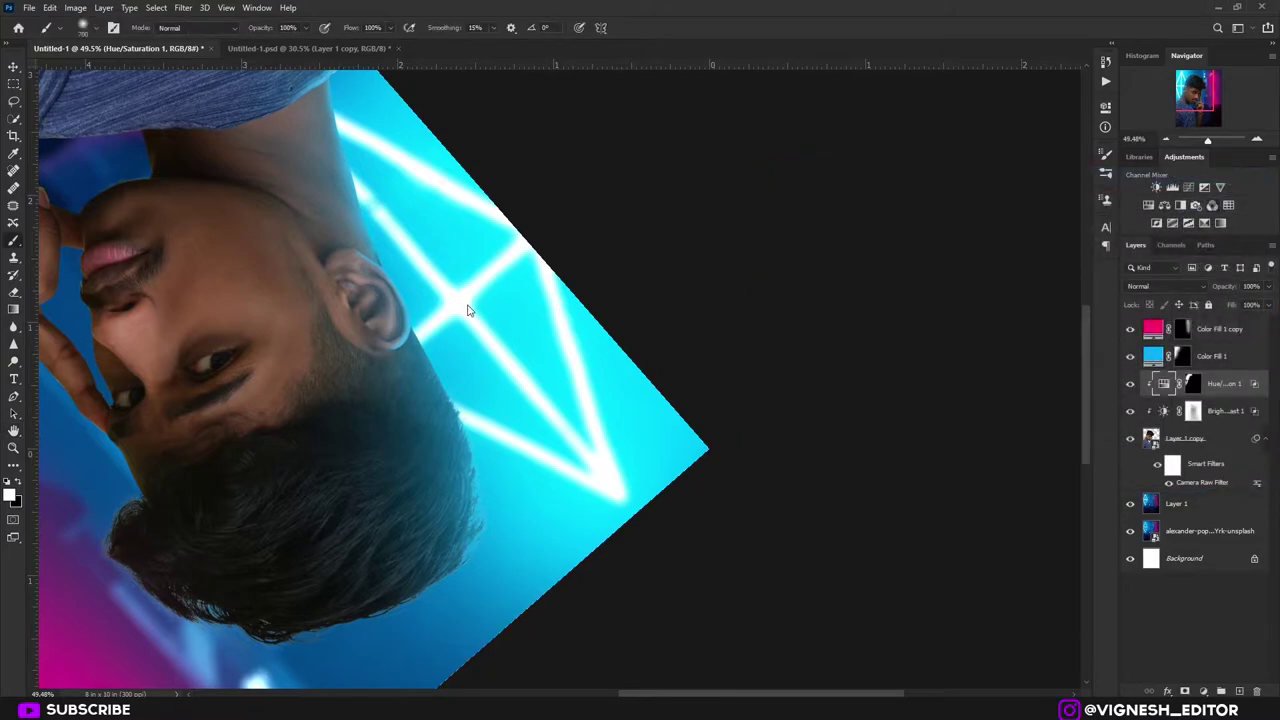
- Reset the canvas rotation and split the Hue/Saturation adjustment's Blend If underlying-layer shadow range to 0 / 98
key("r")
left_click(192, 29)
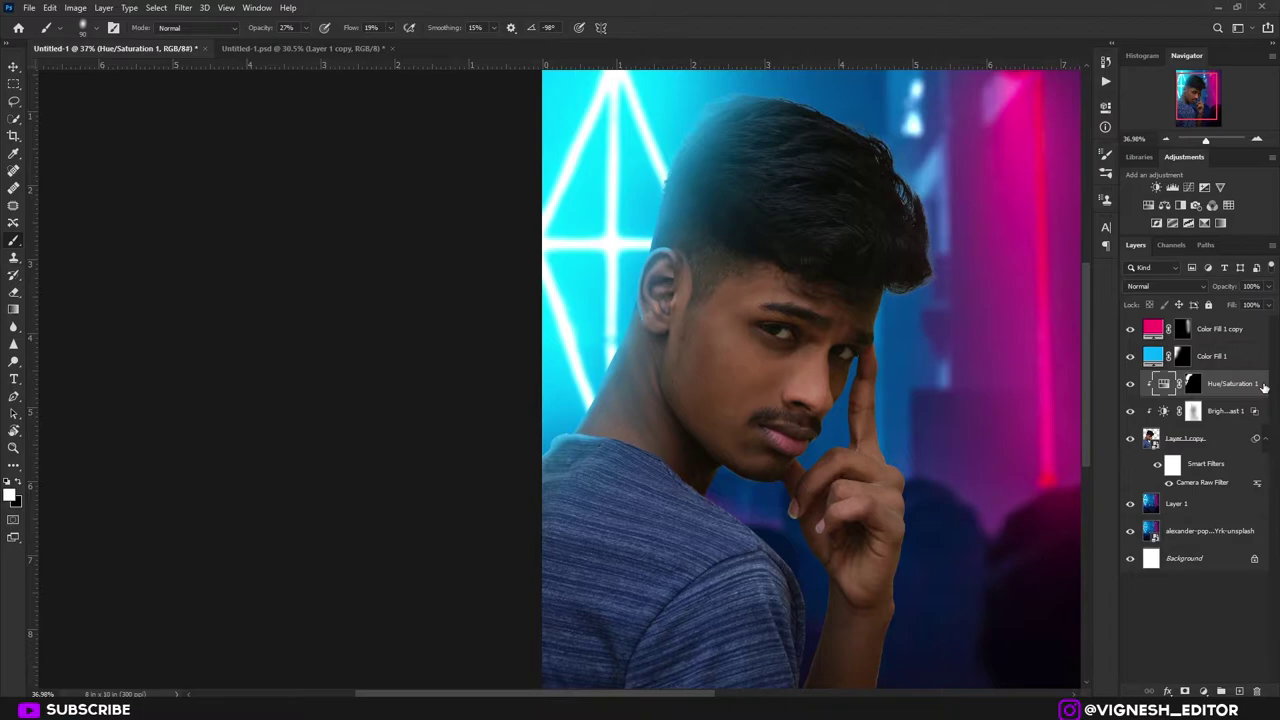
double_click(1264, 387)
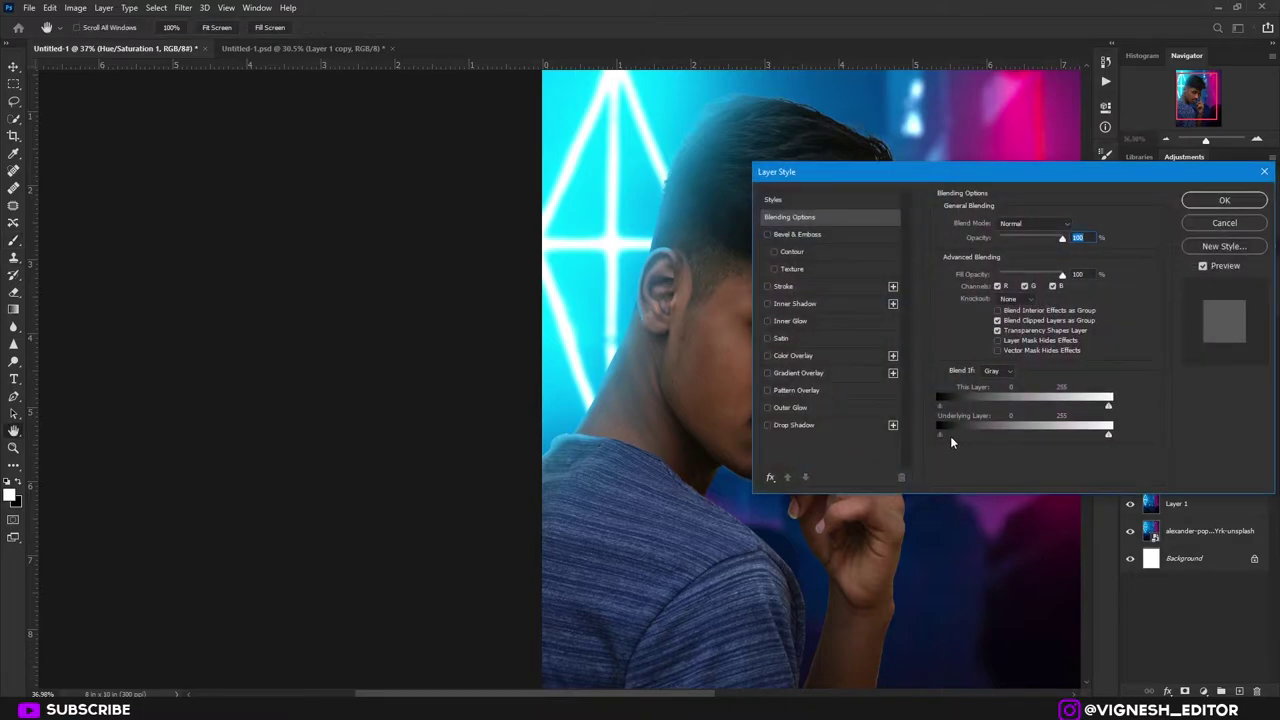
left_click_drag(950, 437, 914, 436)
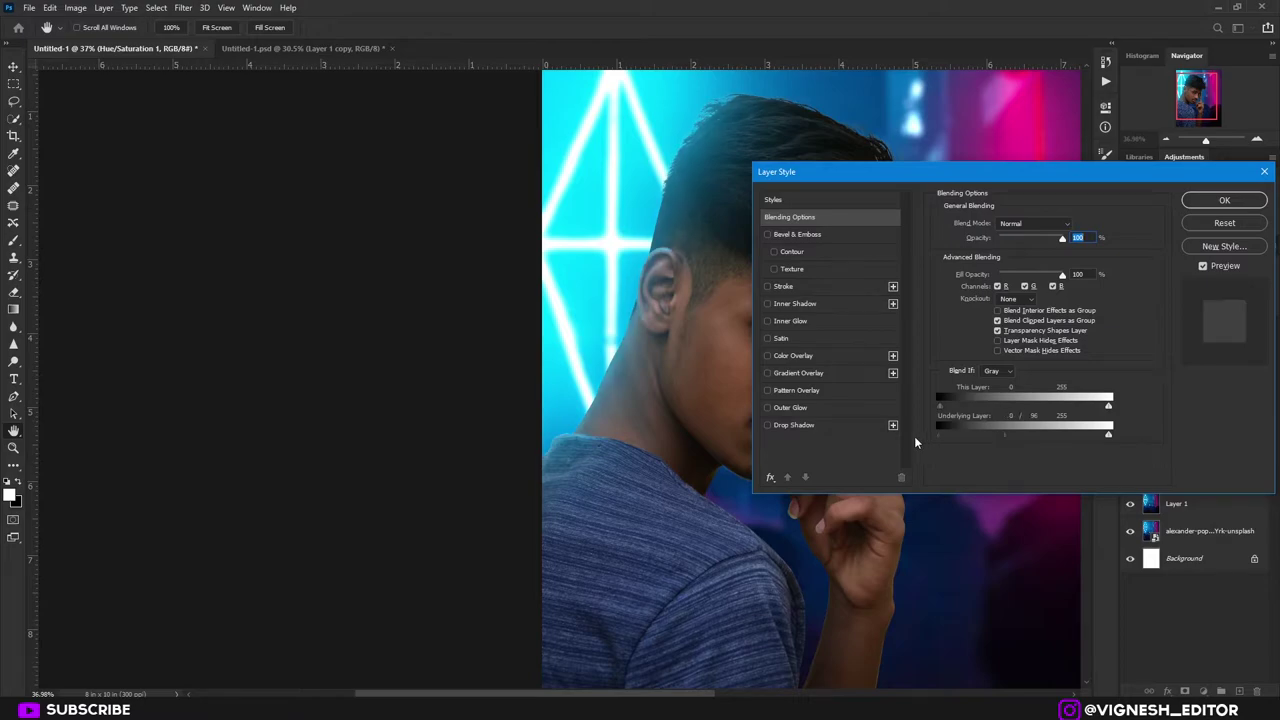
left_click(1224, 200)
- Build up soft blue light on the shirt's shoulder and the neck in the Hue/Saturation mask at 27% opacity and 19% flow
left_click(1192, 384)
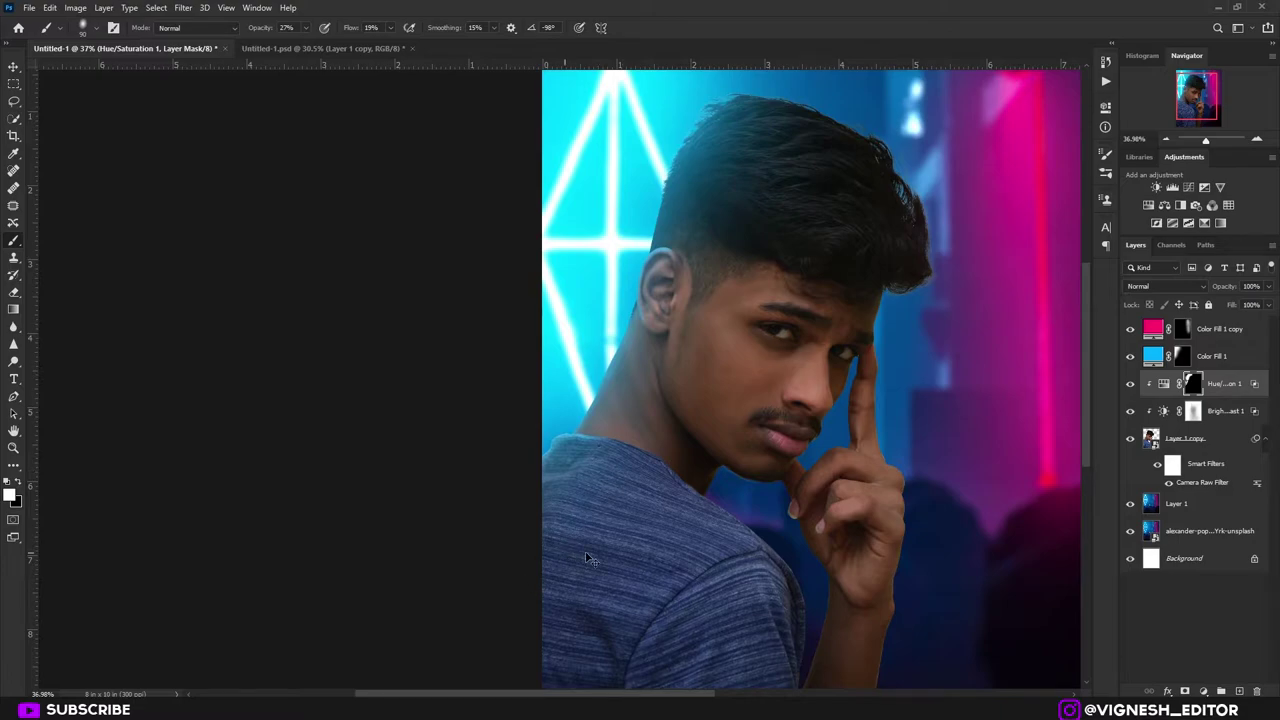
left_click_drag(587, 558, 650, 556)
key("]")
key("]")
mouse_move(508, 394)
left_mouse_down()
mouse_move(566, 317)
mouse_move(478, 482)
left_mouse_up()
left_click_drag(694, 240, 510, 490)
key("]")
key("]")
key("]")
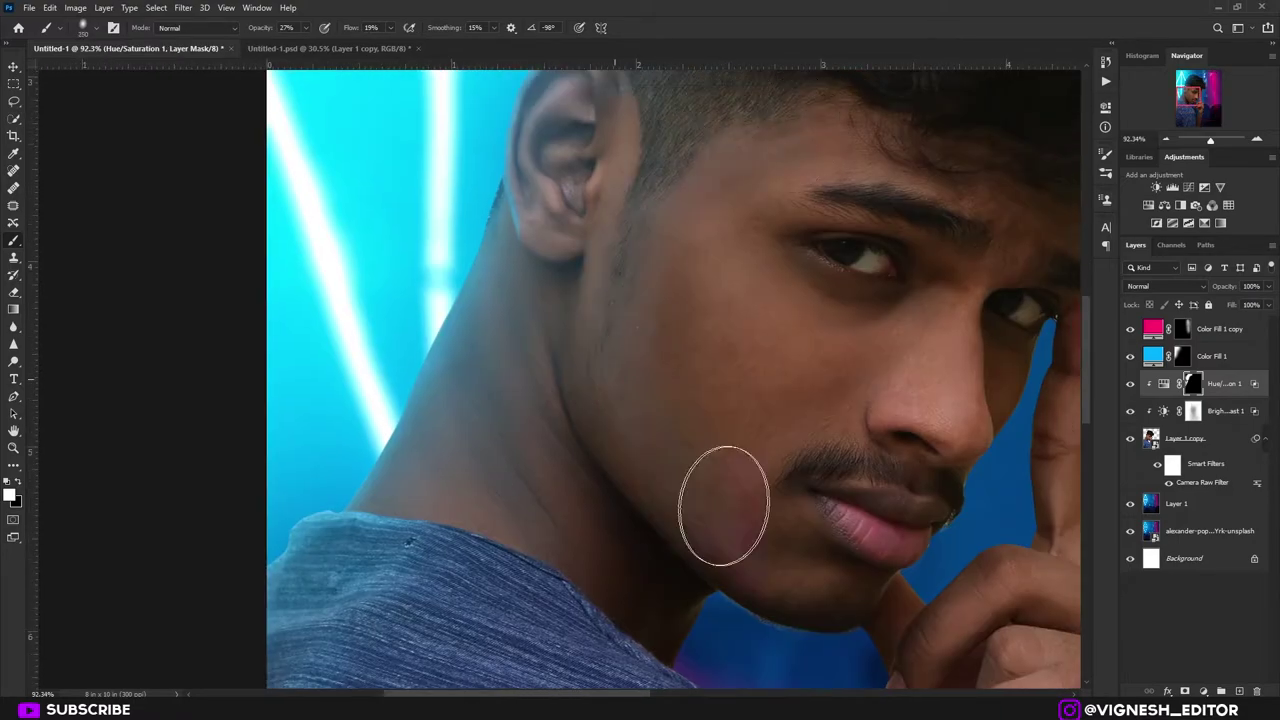
- Paint soft blue light along the jaw, cheek and sideburn area on the Hue/Saturation mask
left_click_drag(724, 506, 835, 561)
key("[")
key("[")
key("[")
key("[")
key("[")
left_click_drag(530, 200, 468, 501)
key("]")
key("]")
key("]")
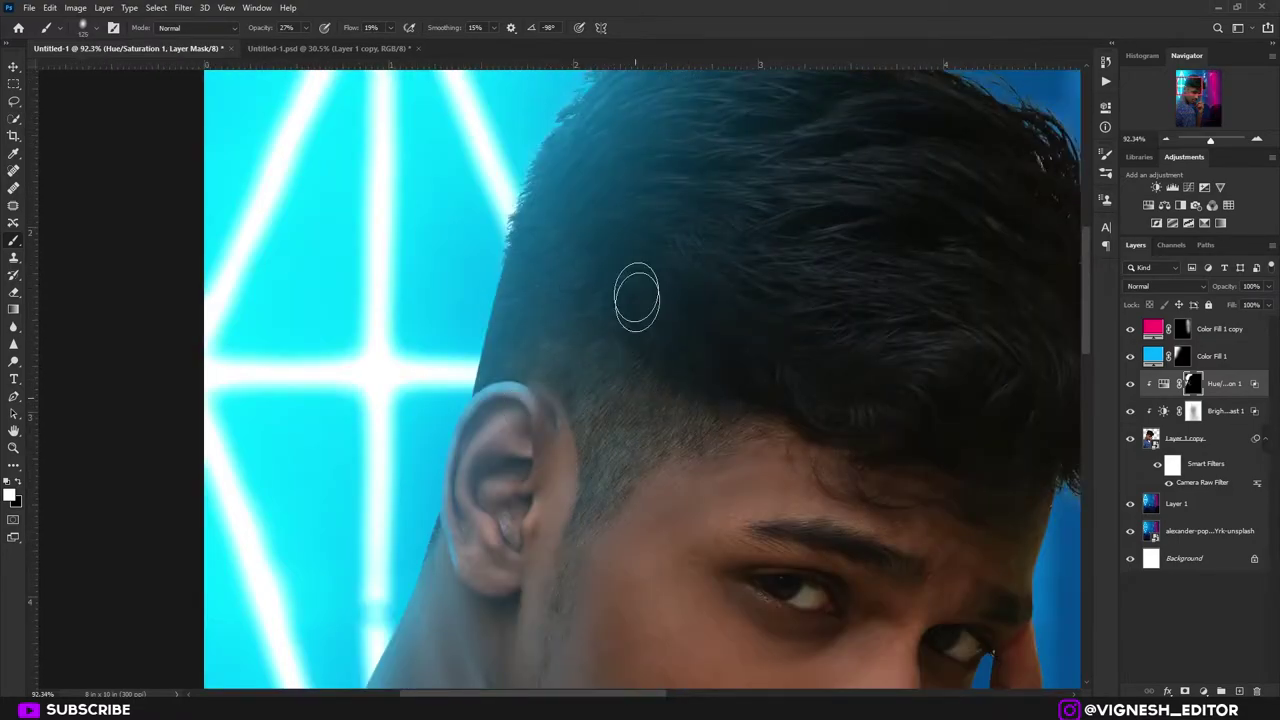
- Blend the blue light into the side of the hair above the ear on the mask and check the whole portrait
left_click_drag(640, 300, 451, 495)
key("]")
key("]")
key("]")
key("]")
scroll(681, 487, "down", 5)
scroll(681, 487, "up", 2)
key("v")
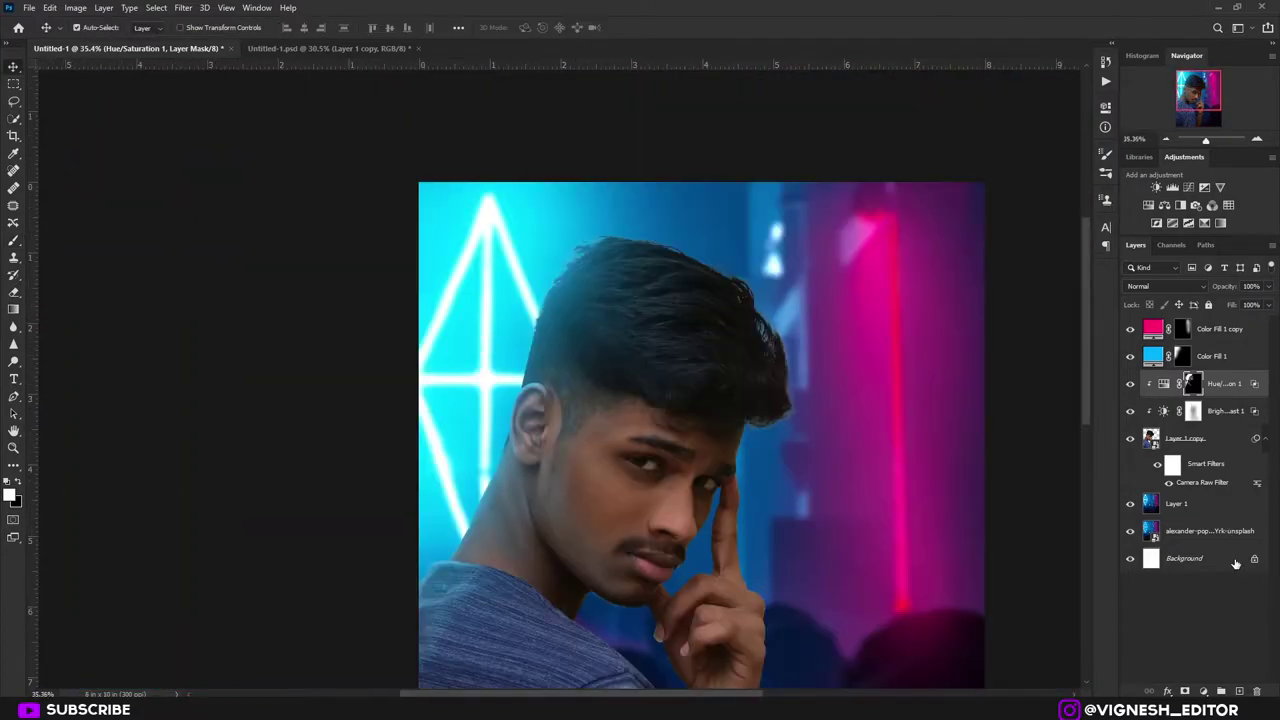
- Add a Color Balance adjustment clipped directly above the portrait, with midtones Cyan/Red -22 and Yellow/Blue +12
left_click(1203, 691)
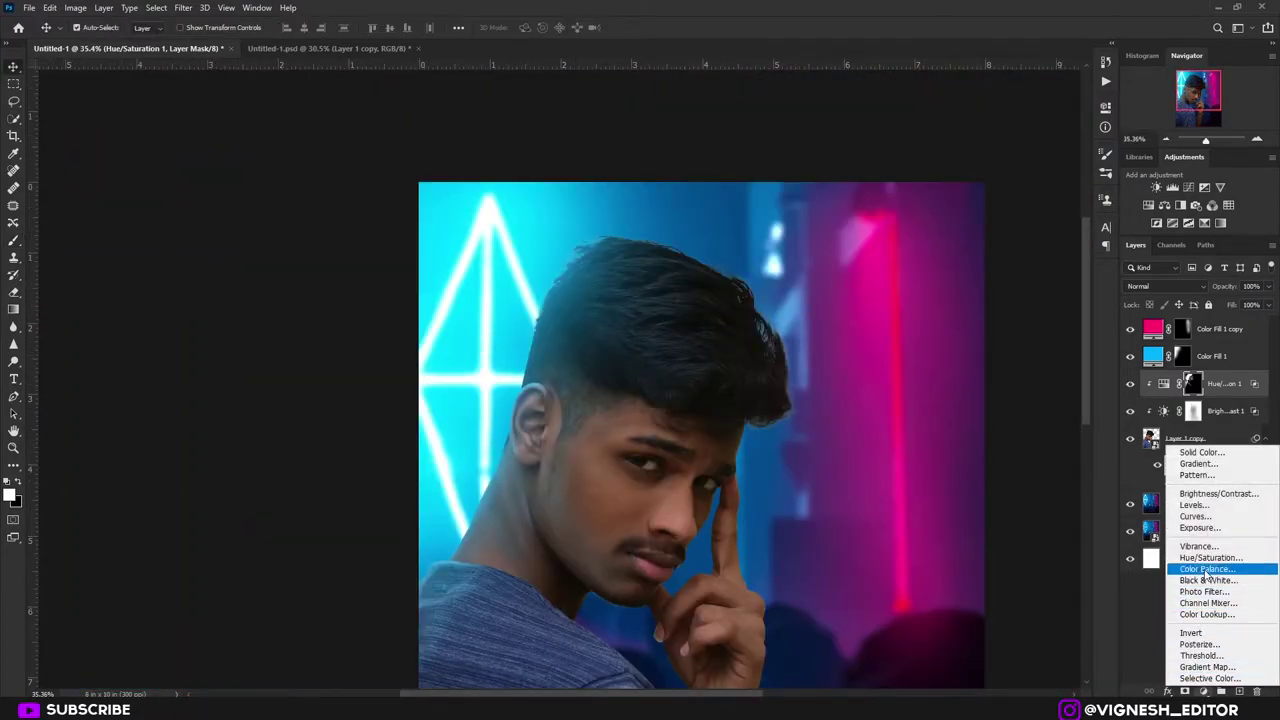
left_click(1207, 569)
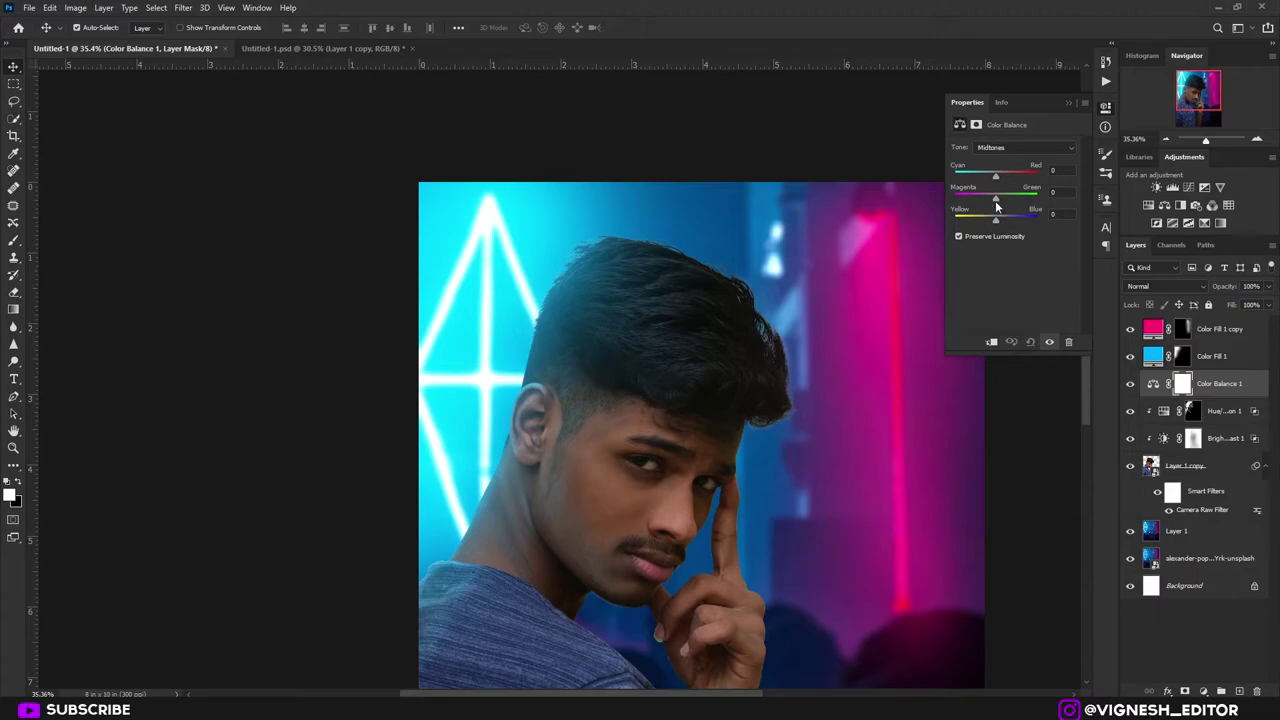
left_click_drag(998, 218, 1002, 223)
left_click_drag(1156, 394, 1216, 446)
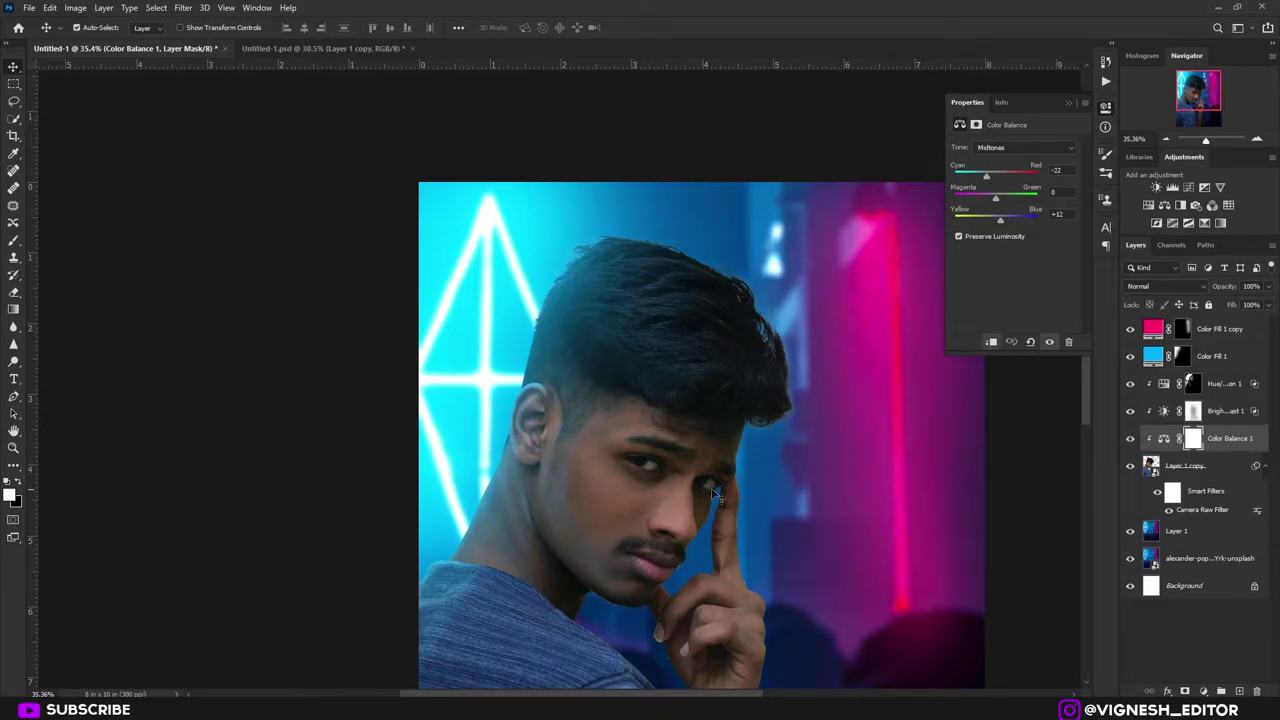
scroll(715, 493, "down", 3)
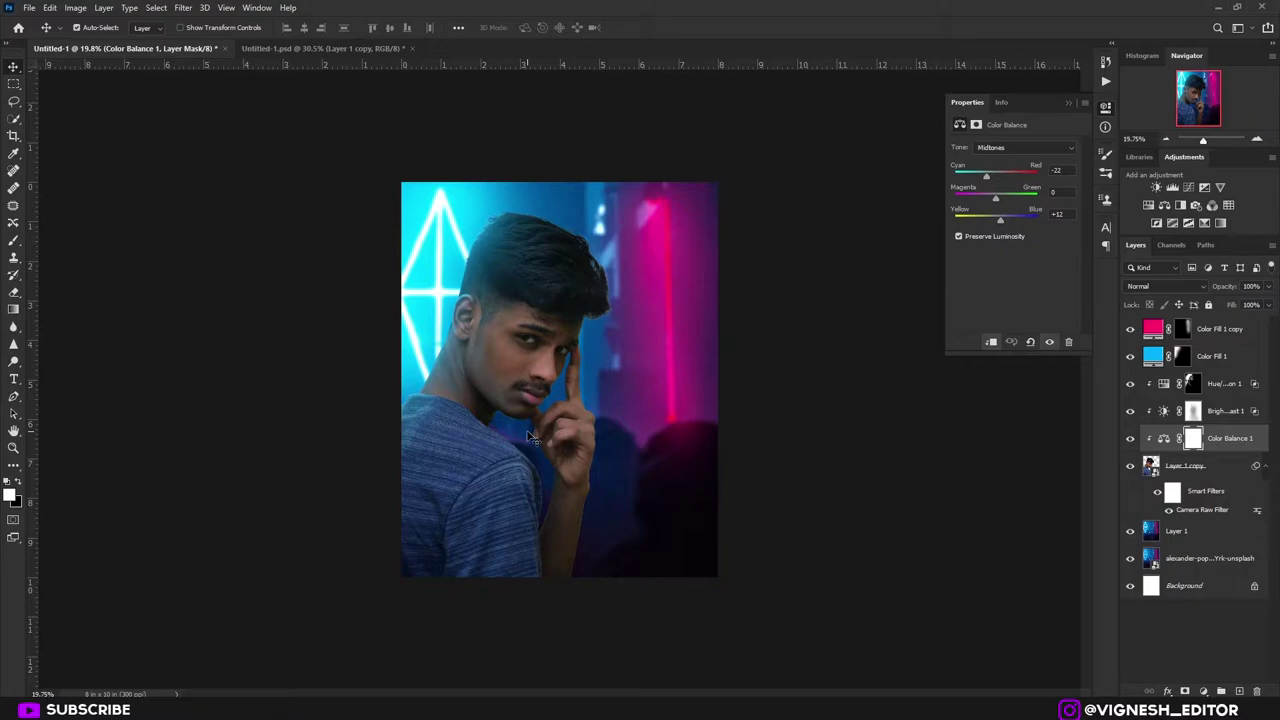
left_click(1069, 104)
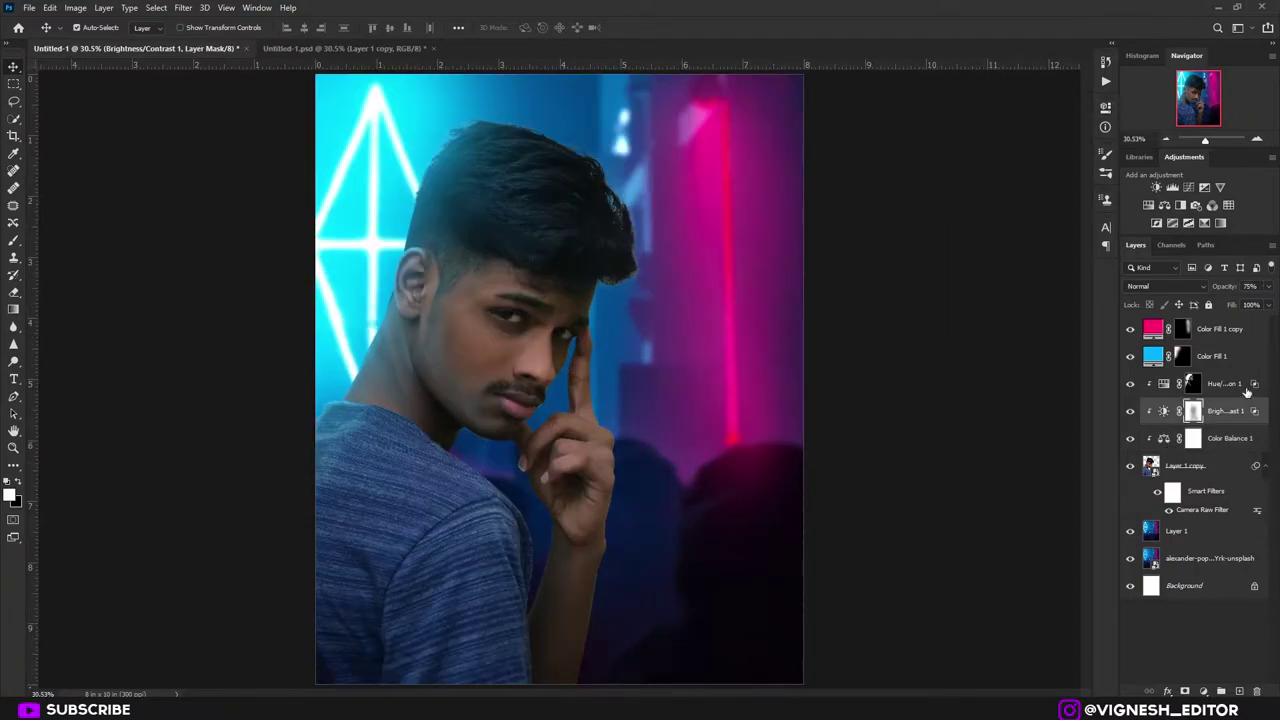
- Add a second Hue/Saturation adjustment above the first and colorize it with hue 311, saturation 69 and lightness +18
left_click(1246, 387)
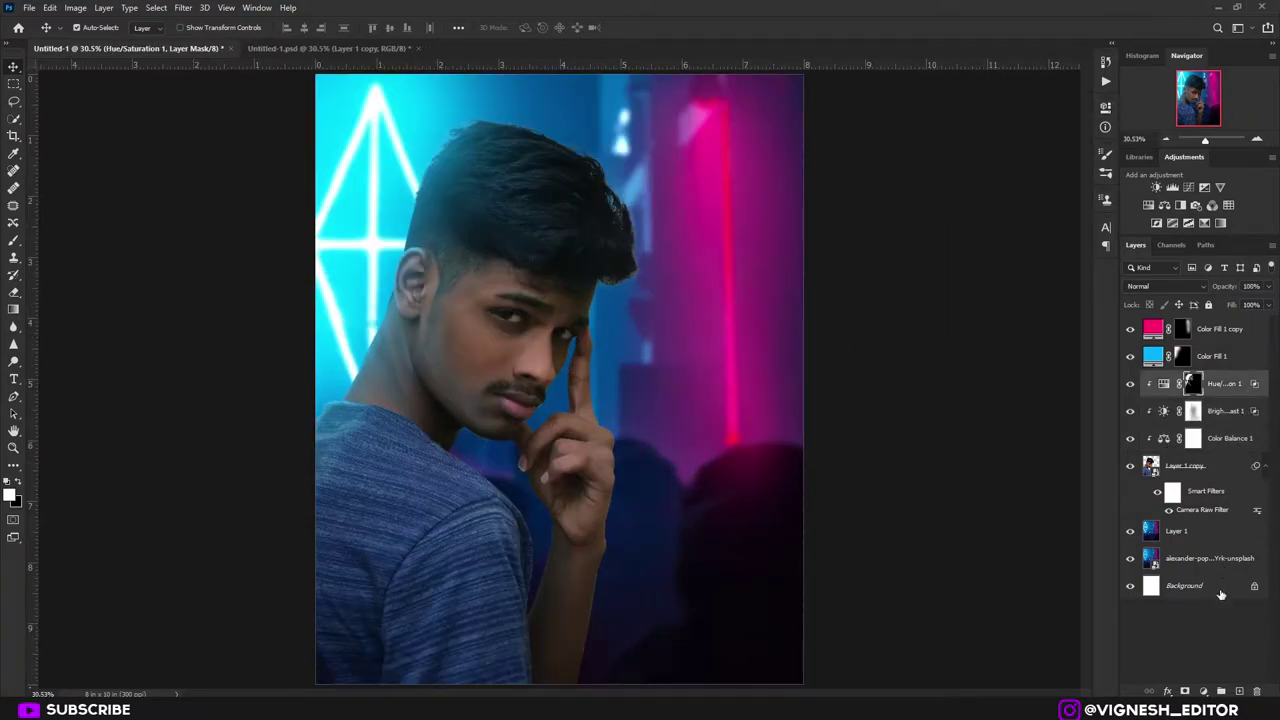
left_click(1202, 691)
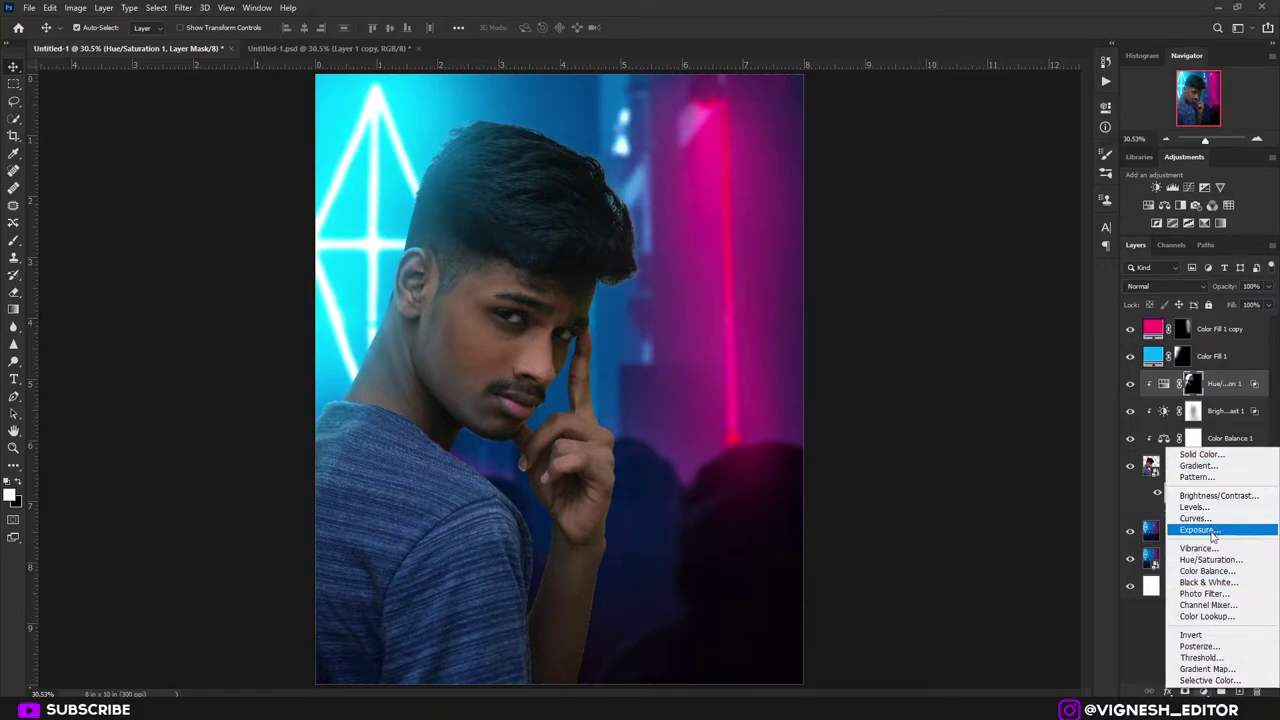
left_click(1077, 436)
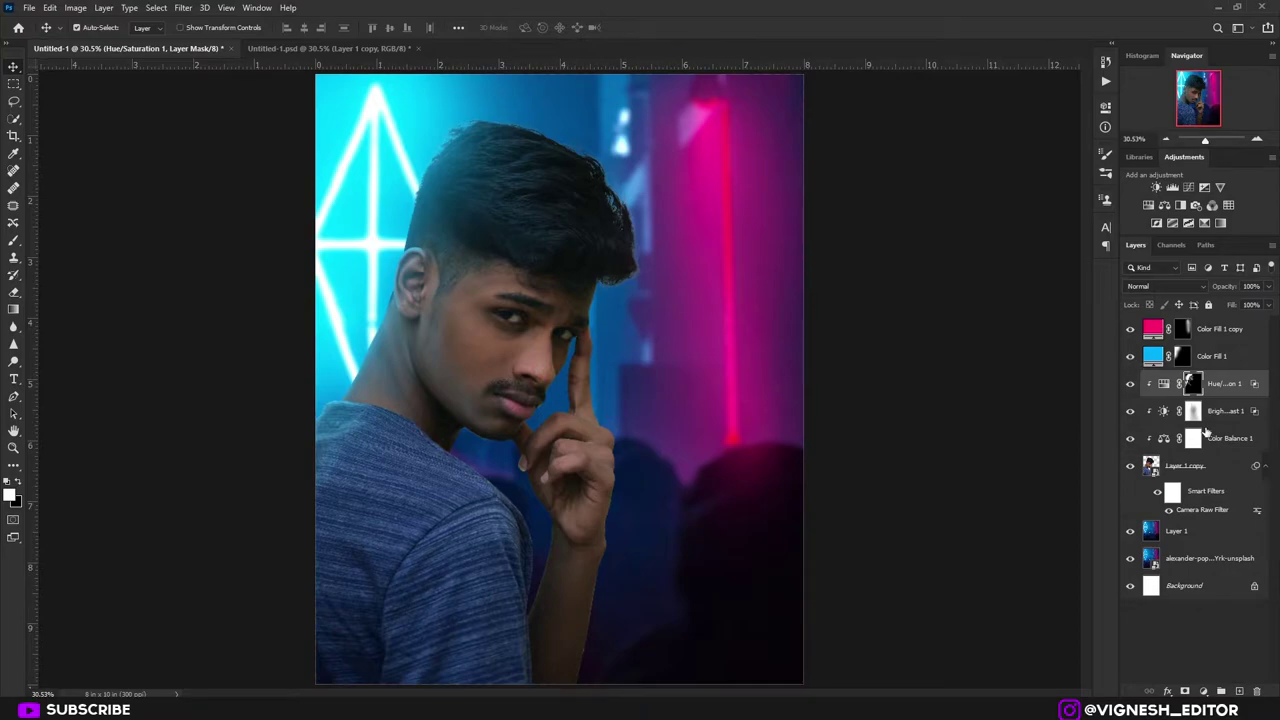
left_click(1203, 691)
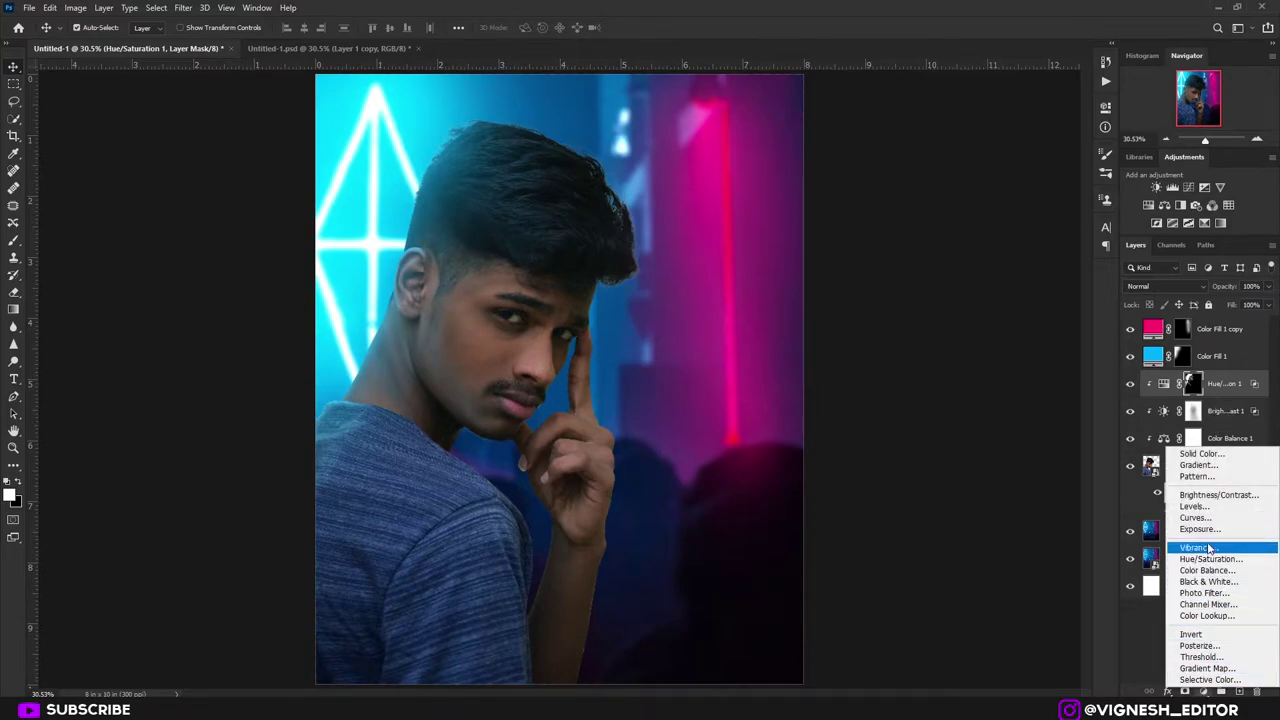
left_click(1209, 559)
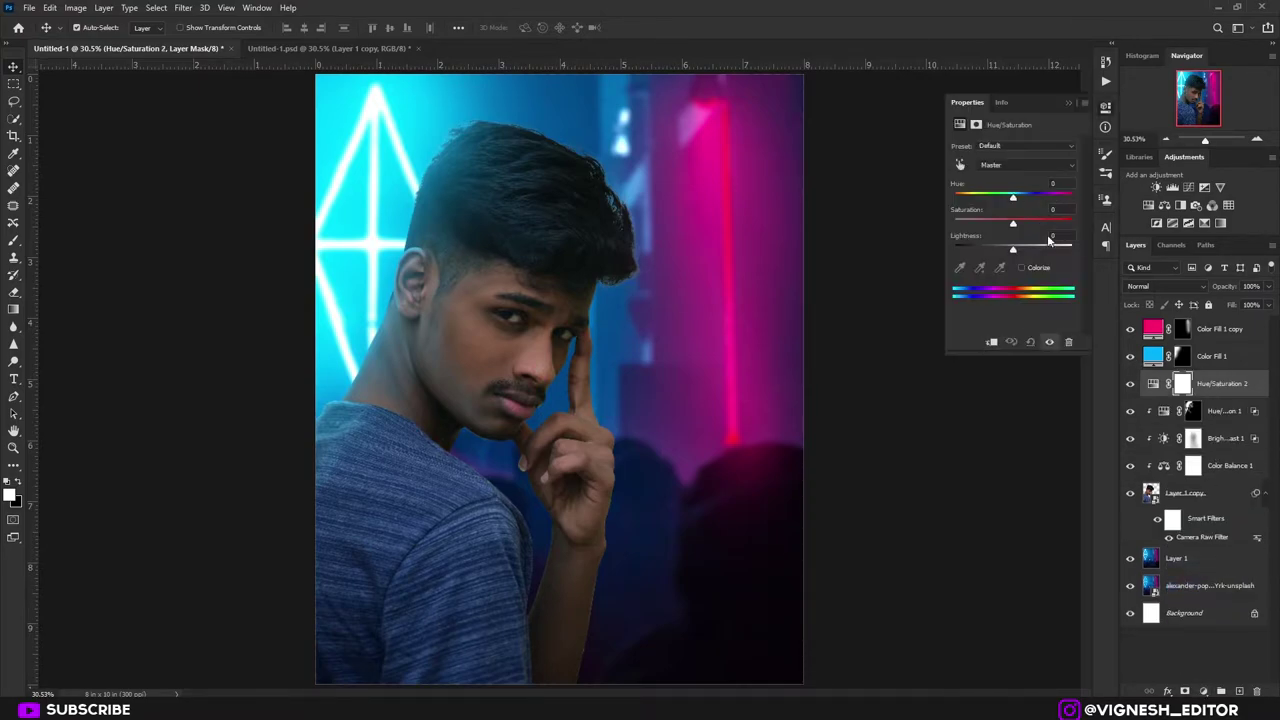
left_click(1022, 267)
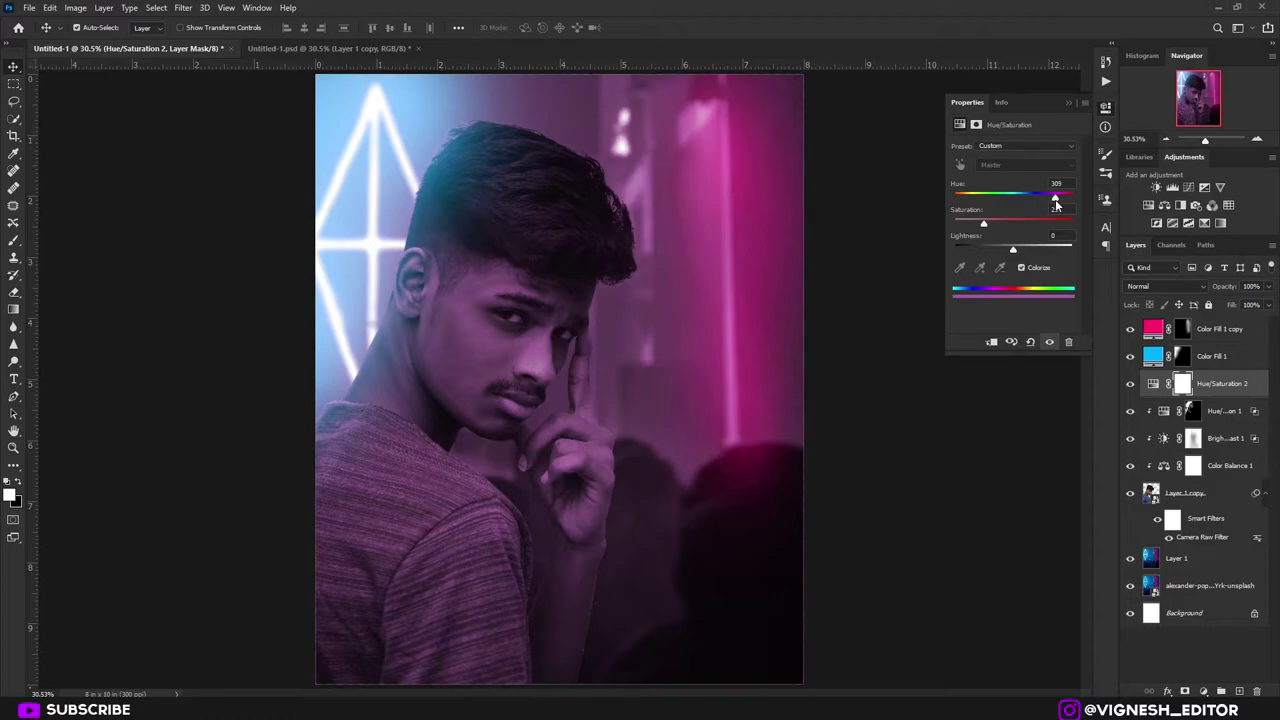
left_click(1035, 221)
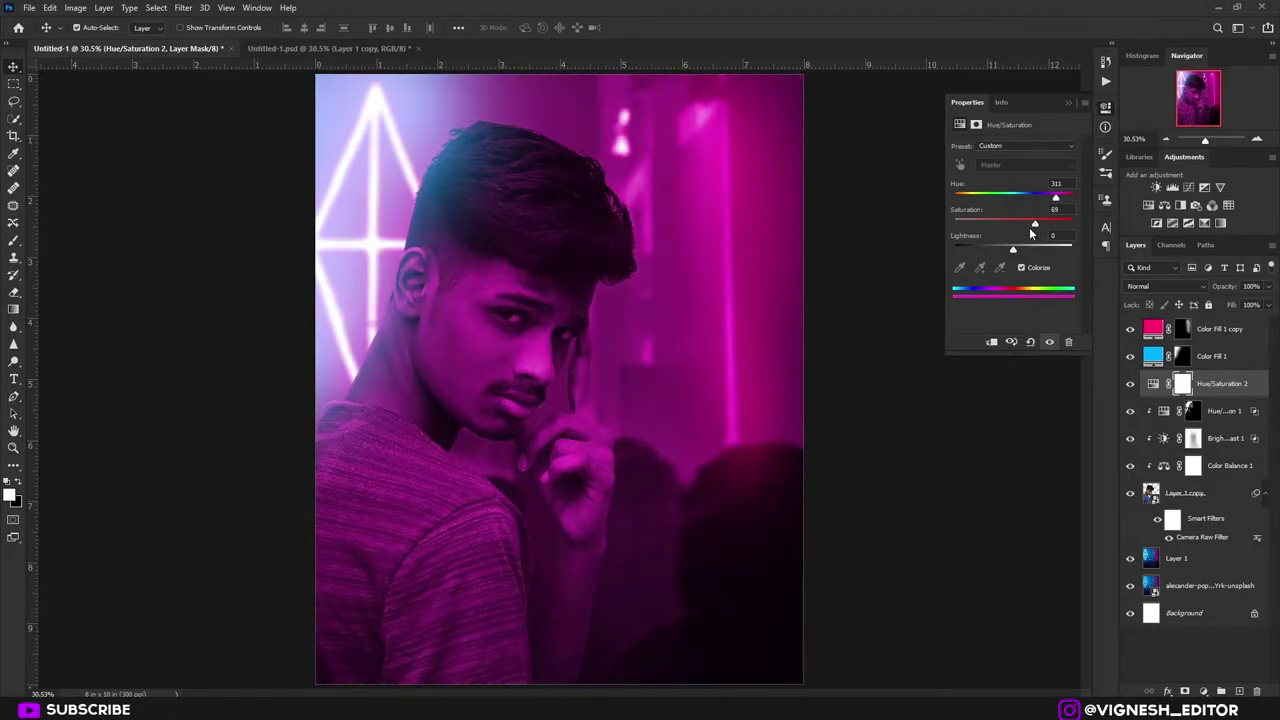
left_click_drag(1016, 250, 1024, 254)
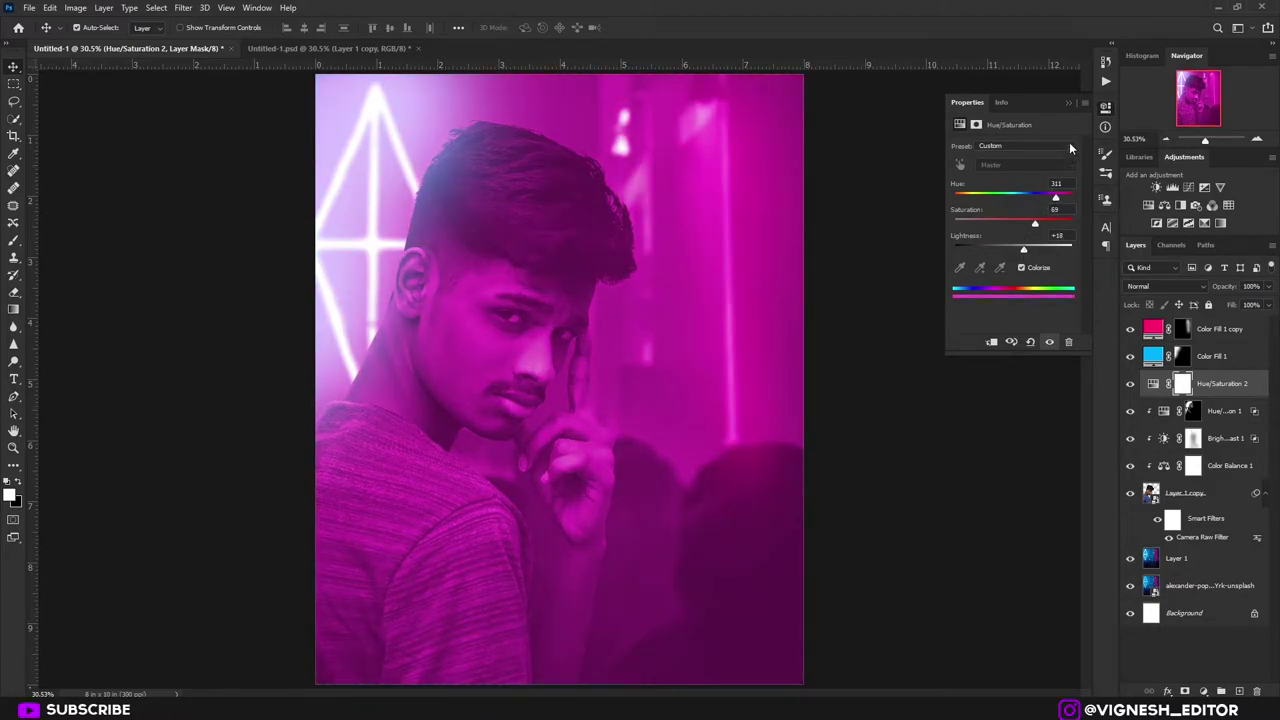
- Clip the second Hue/Saturation adjustment to the portrait and invert its mask to black
left_click(1066, 100)
left_click(1165, 396, "alt")
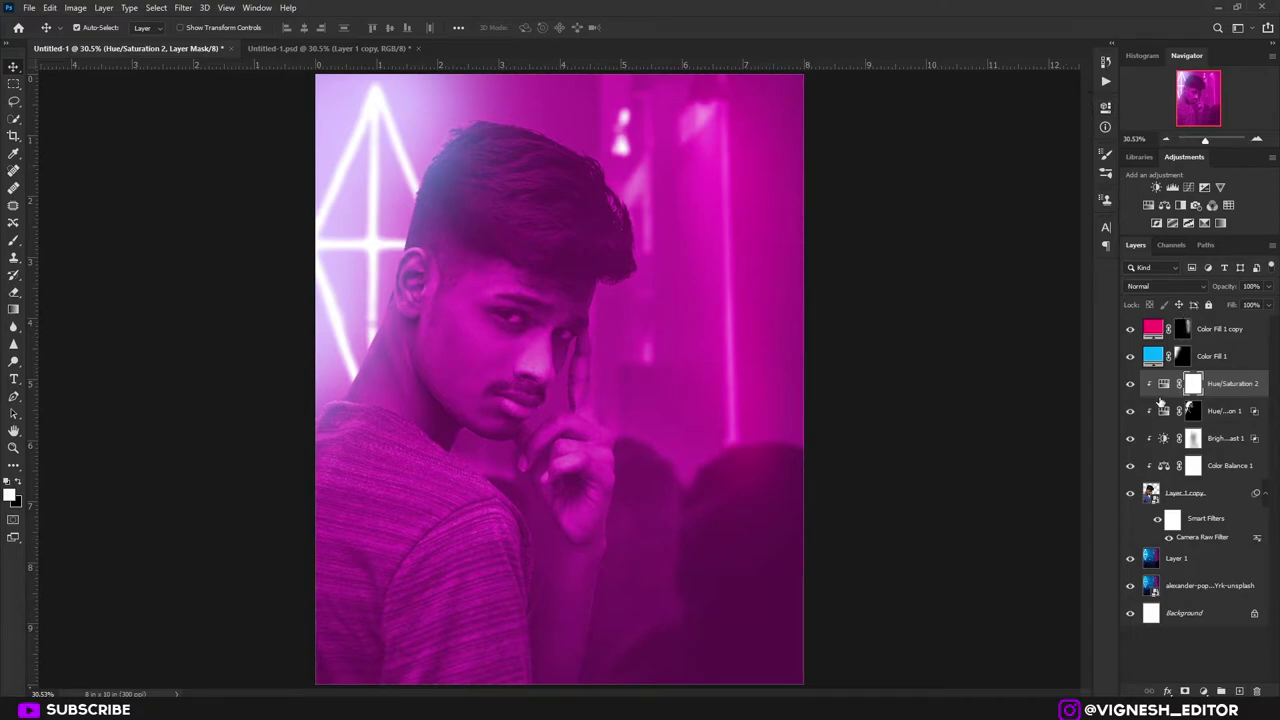
key("ctrl+i")
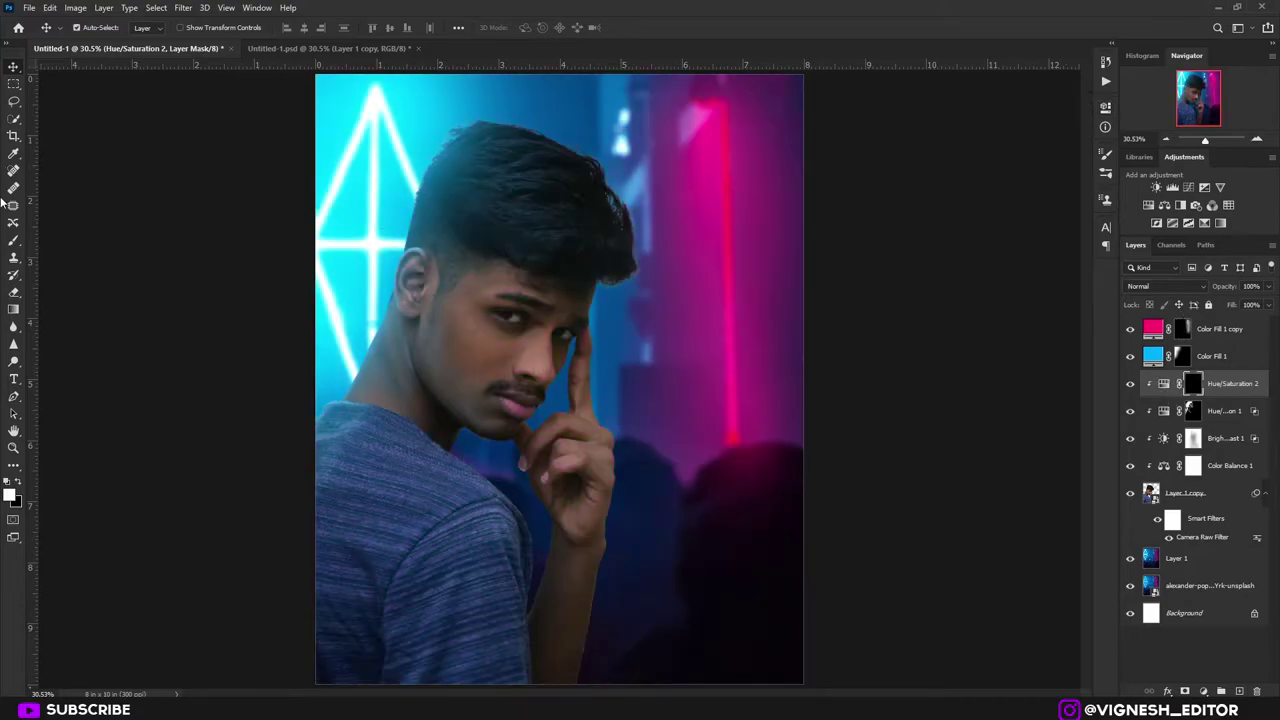
- Paint soft pink light on the forehead, raised finger and knuckles on the second Hue/Saturation mask
left_click(13, 240)
scroll(600, 440, "up", 10)
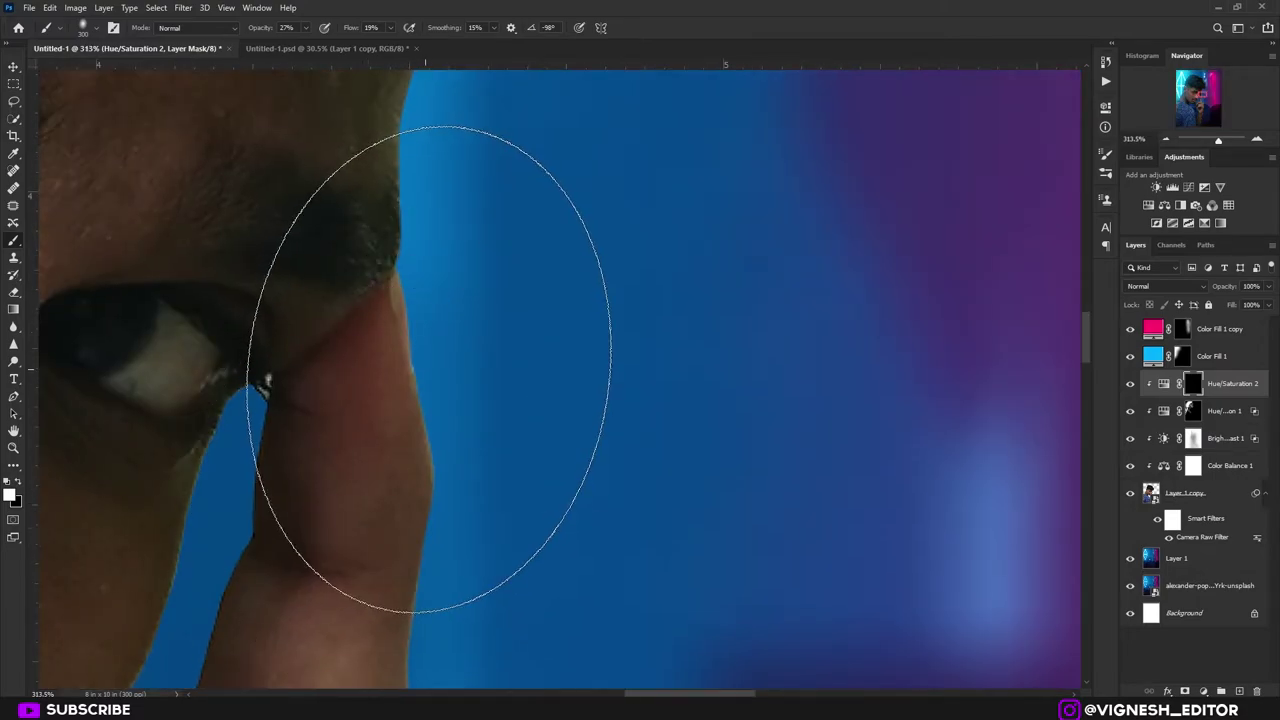
scroll(470, 382, "down", 6)
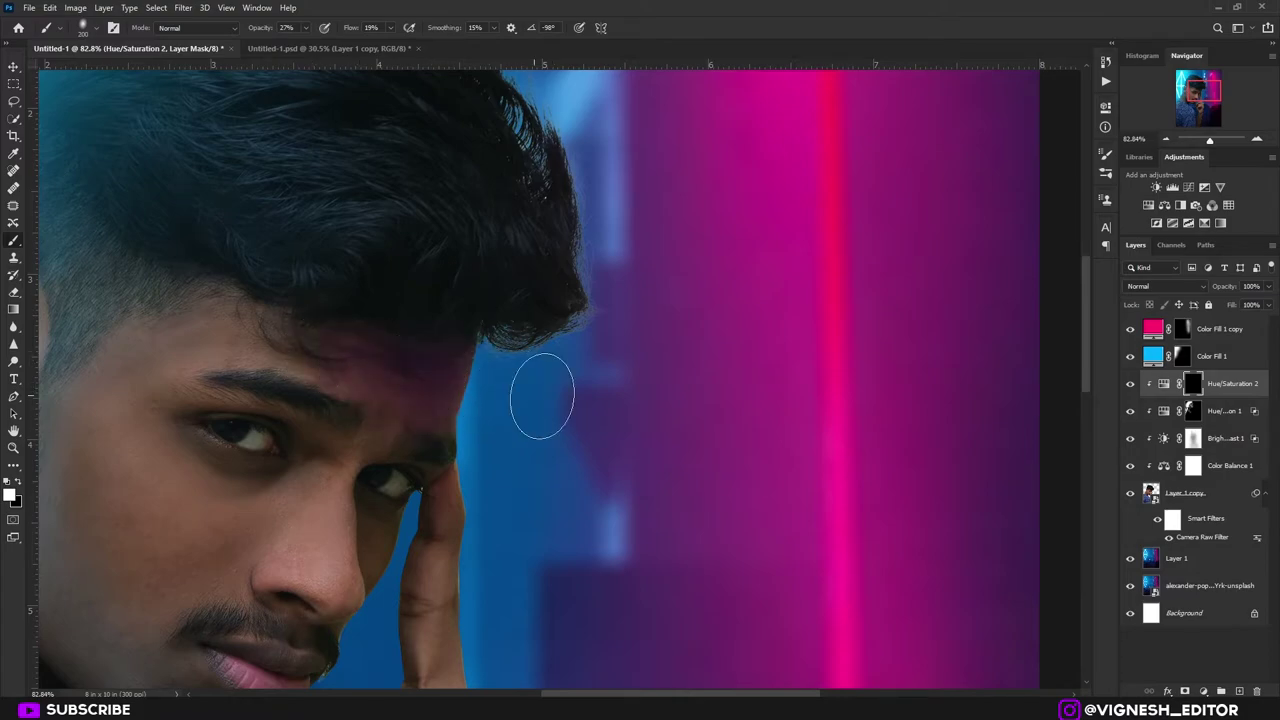
scroll(510, 450, "down", 5)
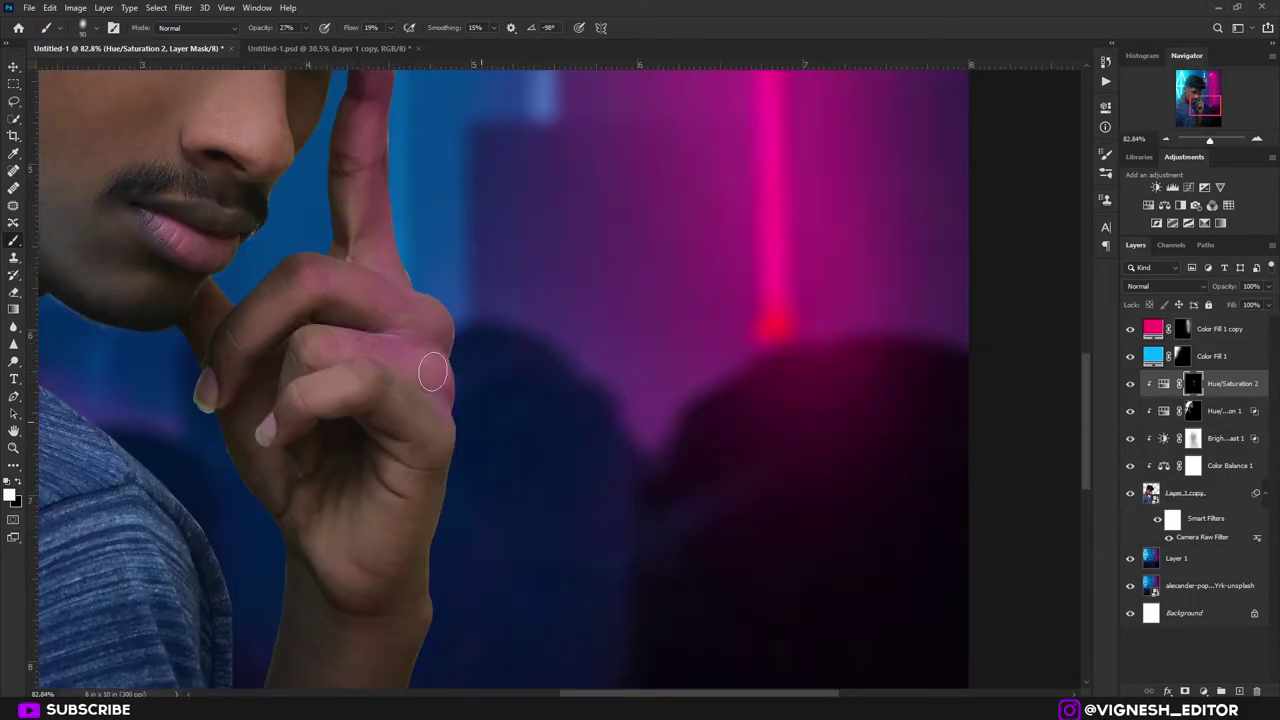
- Extend the pink light down the outer edge of the hand and wrist on the mask
left_click_drag(388, 394, 359, 286)
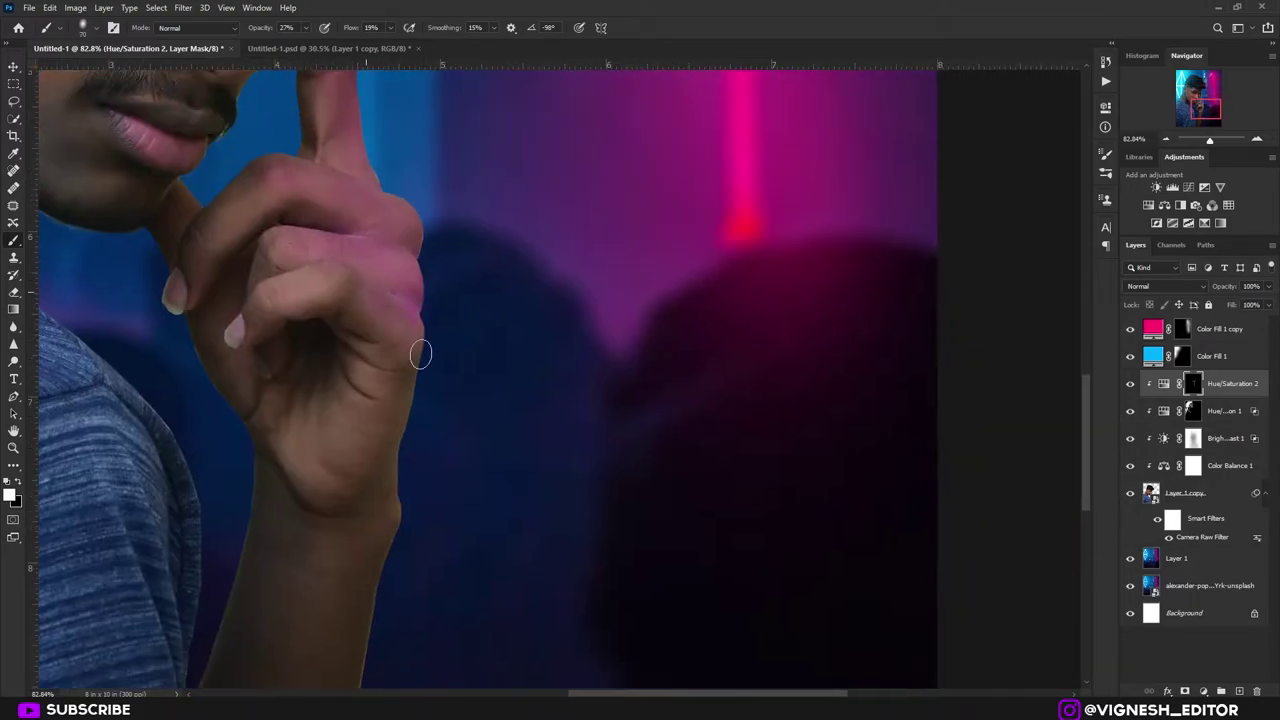
left_click_drag(420, 354, 405, 445)
left_click_drag(412, 370, 380, 185)
key("]")
key("]")
key("]")
left_click_drag(354, 380, 350, 465)
- Paint pink light along the front shoulder and sleeve edge of the shirt with a larger soft brush
mouse_move(371, 515)
left_mouse_down()
mouse_move(397, 329)
mouse_move(585, 600)
left_mouse_up()
key("]")
key("]")
scroll(274, 366, "up", 5)
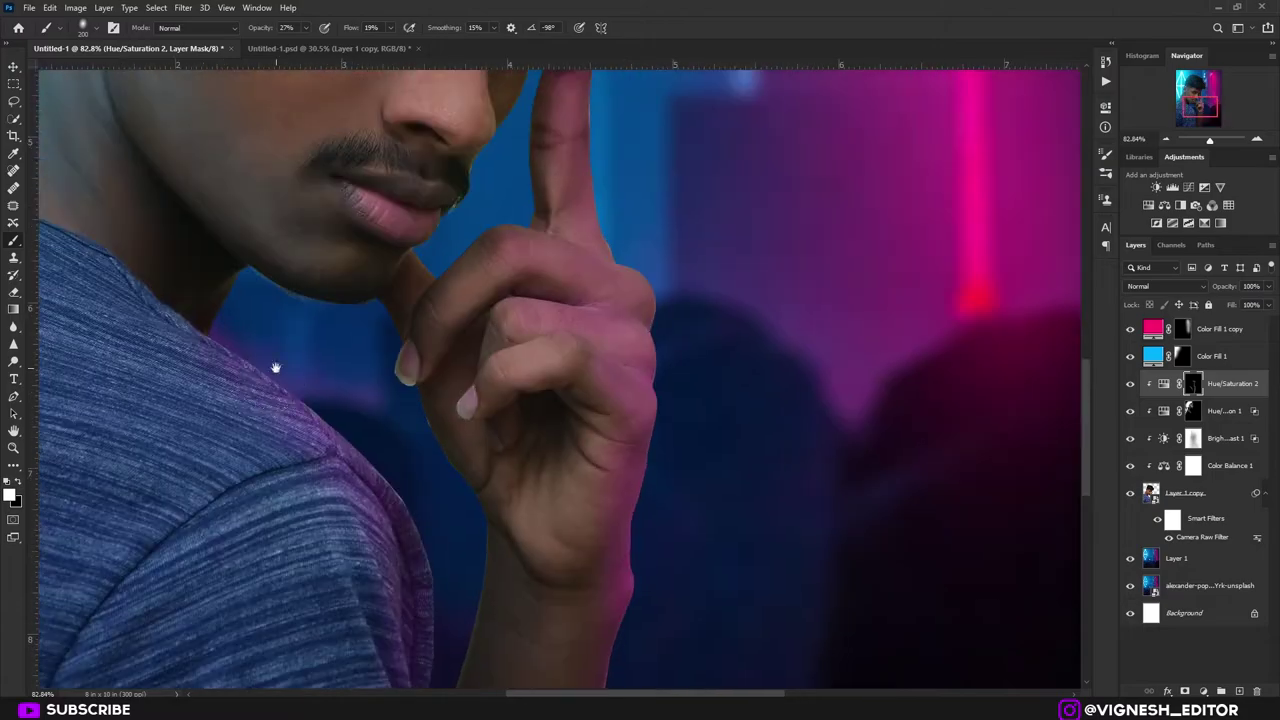
- Paint out excess pink light around the jaw on the second Hue/Saturation mask with black
scroll(223, 309, "up", 4)
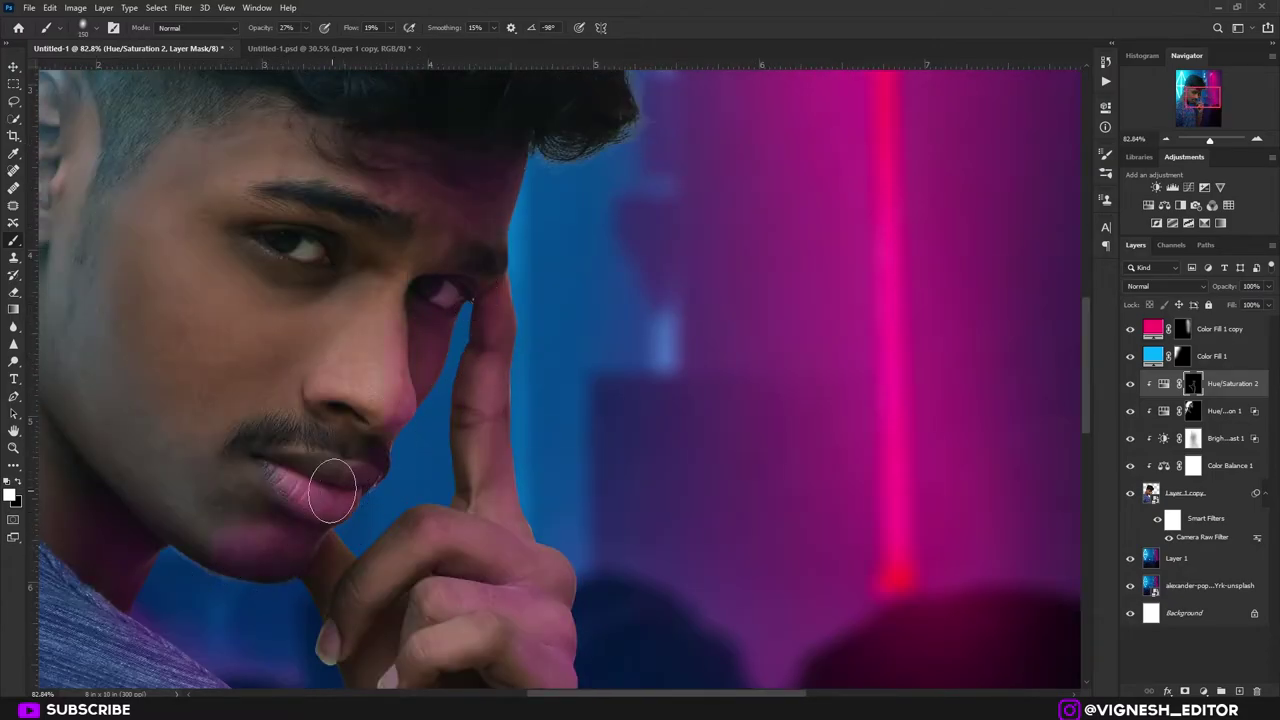
key("x")
left_click_drag(252, 540, 240, 554)
mouse_move(372, 306)
left_mouse_down()
mouse_move(352, 286)
mouse_move(376, 288)
left_mouse_up()
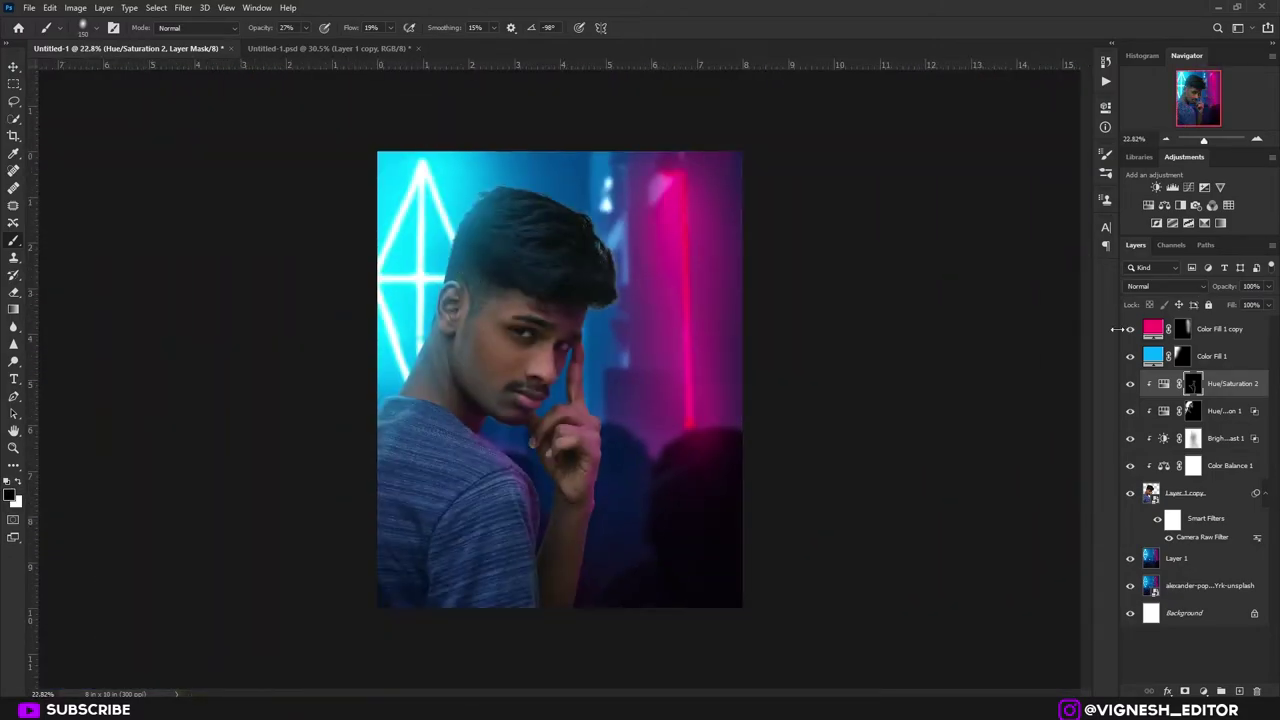
- Duplicate the second Hue/Saturation adjustment, delete the copy's mask and raise its lightness to +56
key("ctrl+j")
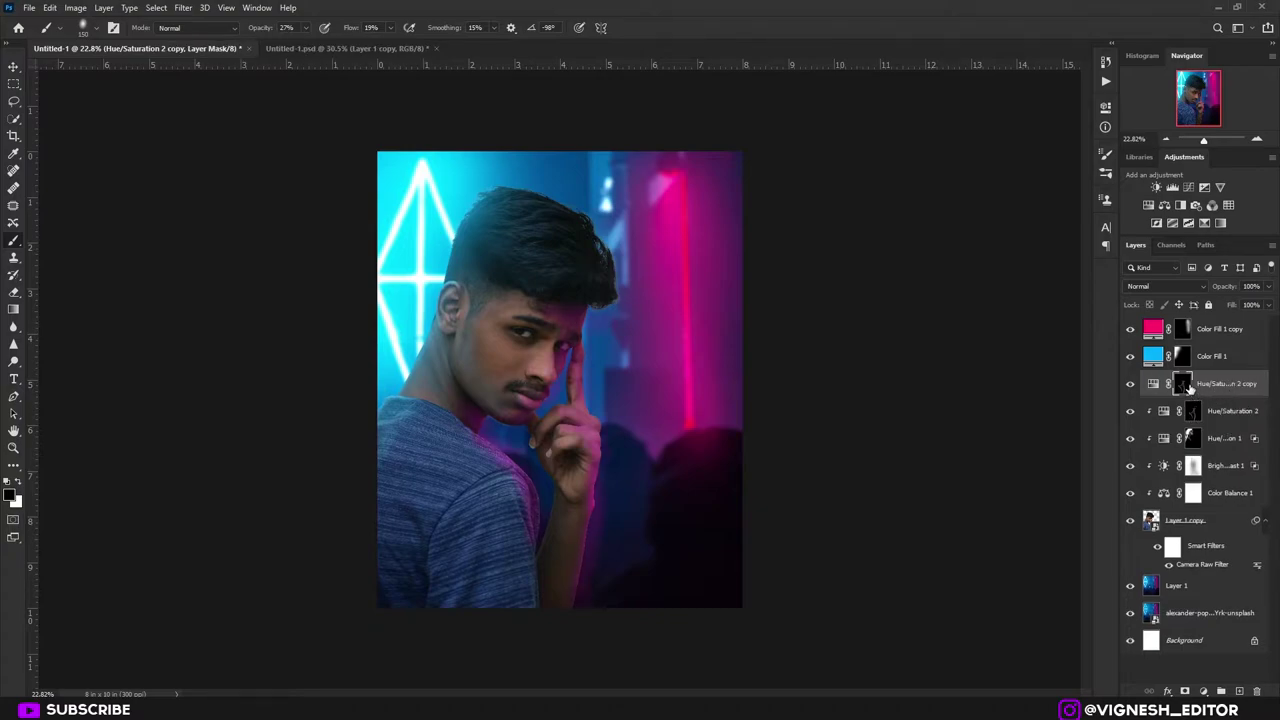
right_click(1187, 388)
left_click(1192, 410)
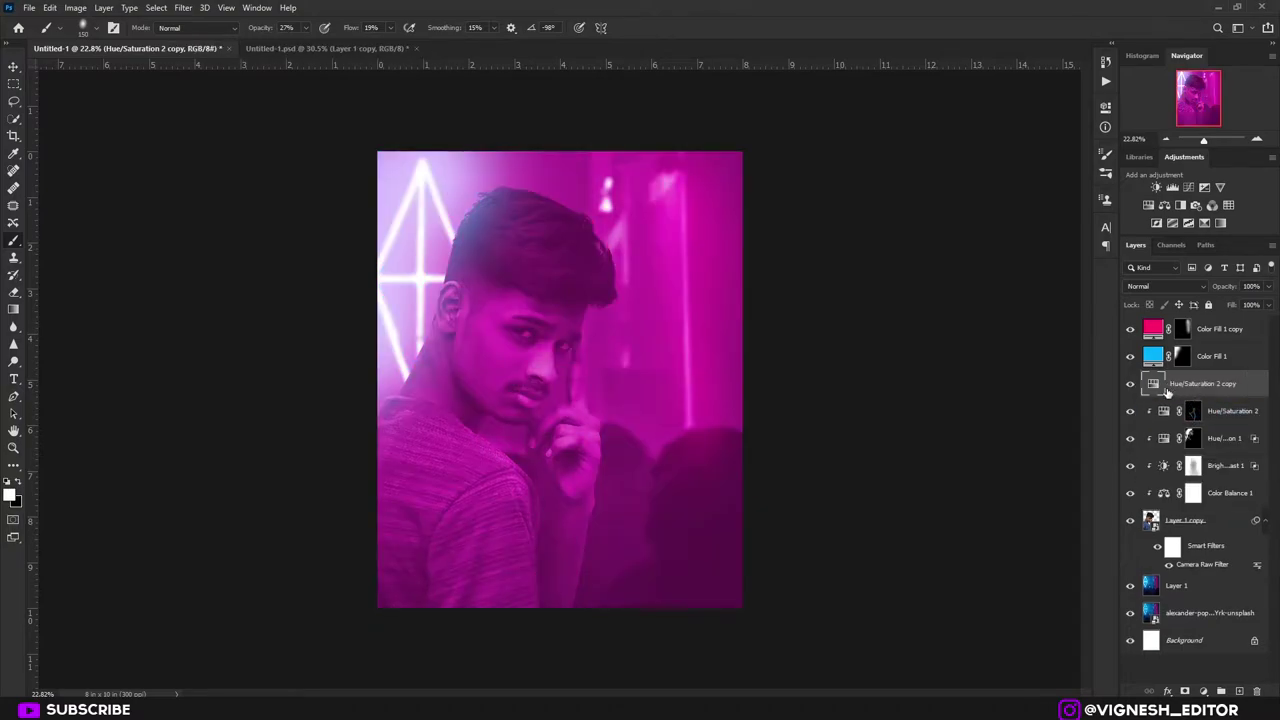
double_click(1156, 386)
left_click(1047, 252)
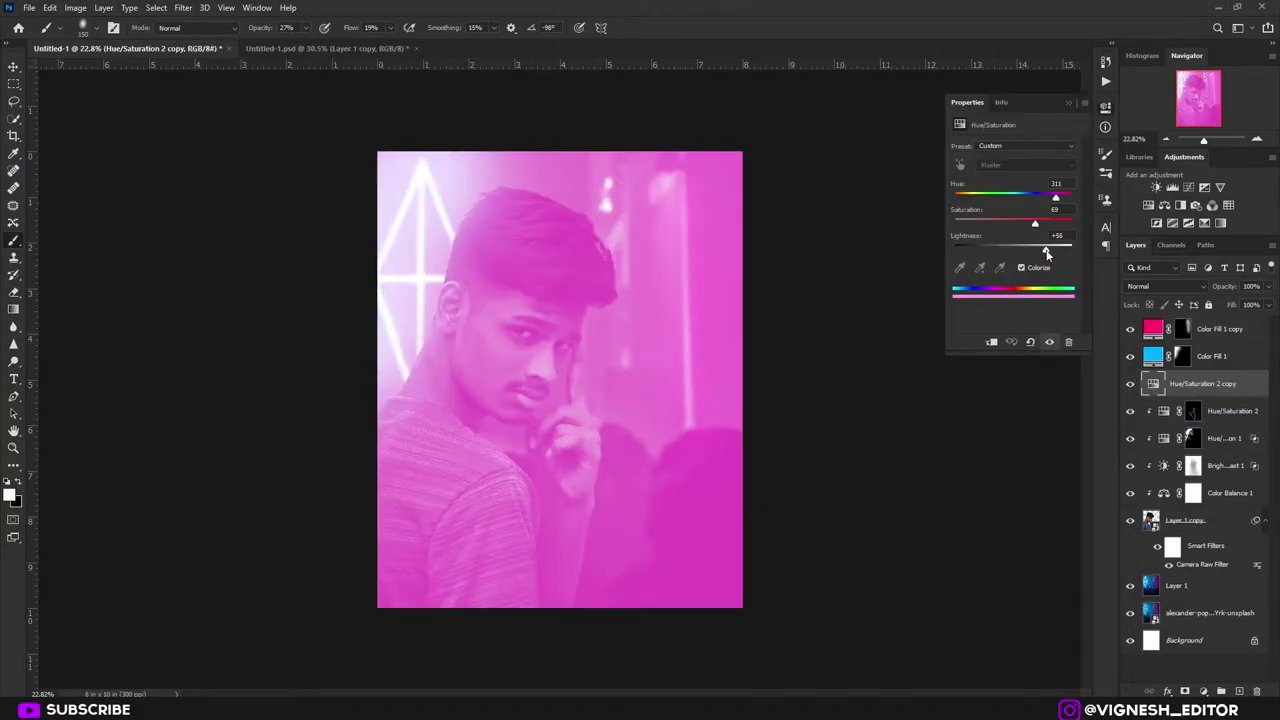
left_click(1069, 104)
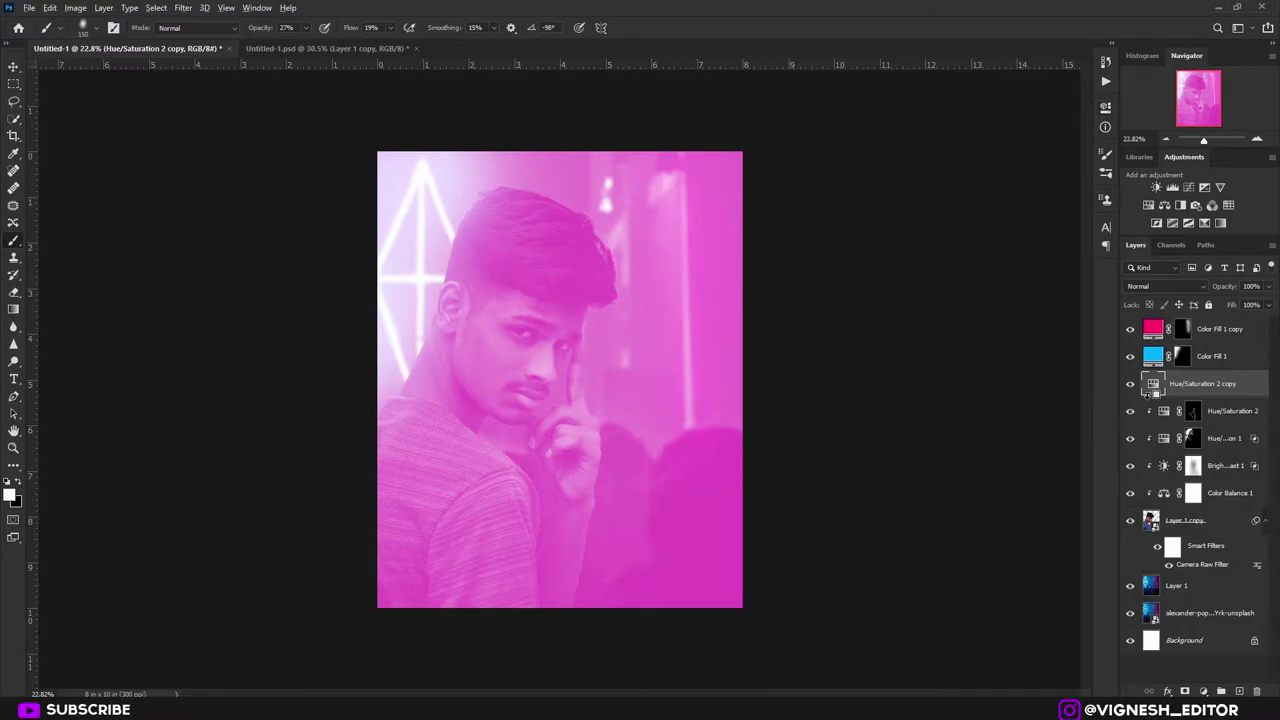
- Clip the brighter Hue/Saturation copy to the portrait and give it a new mask inverted to black
left_click(1150, 396, "alt")
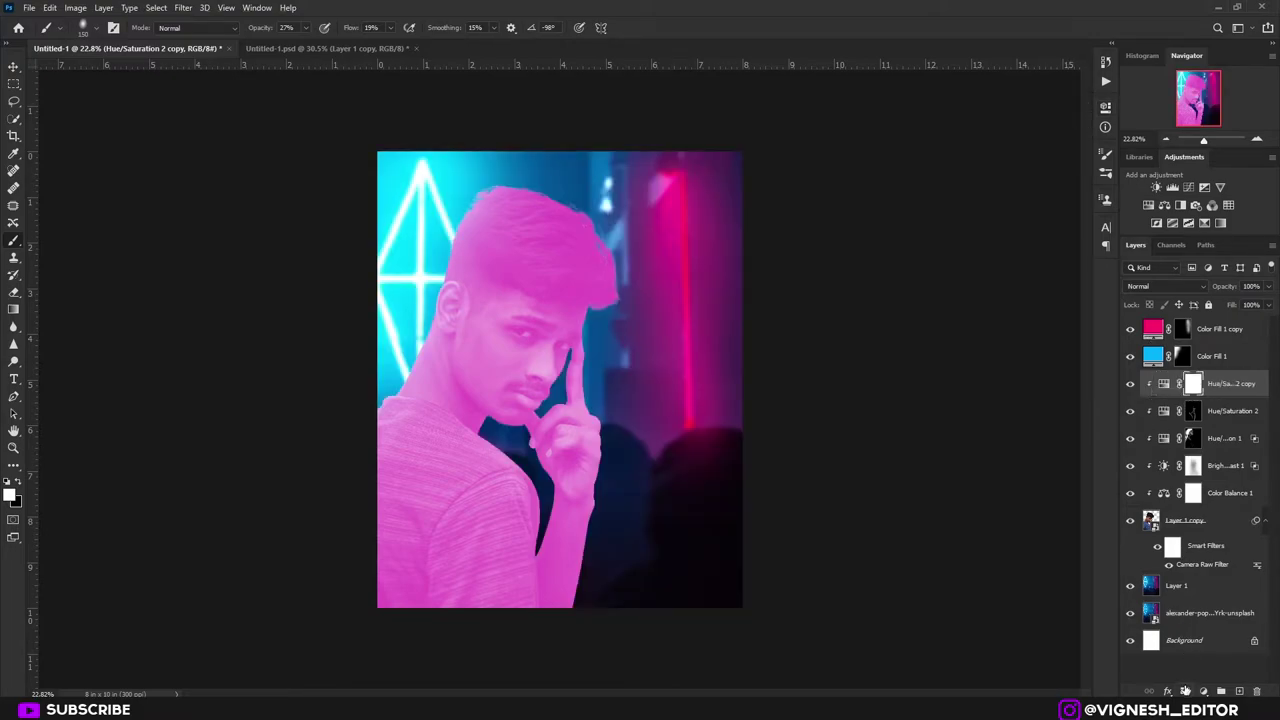
key("ctrl+backslash")
key("ctrl+i")
- Paint a thin pink rim along the forehead edge on the copy's mask using a smaller brush at 100% opacity and 51% flow
left_click_drag(612, 286, 704, 372)
left_click_drag(491, 502, 571, 566)
left_click_drag(477, 402, 494, 414)
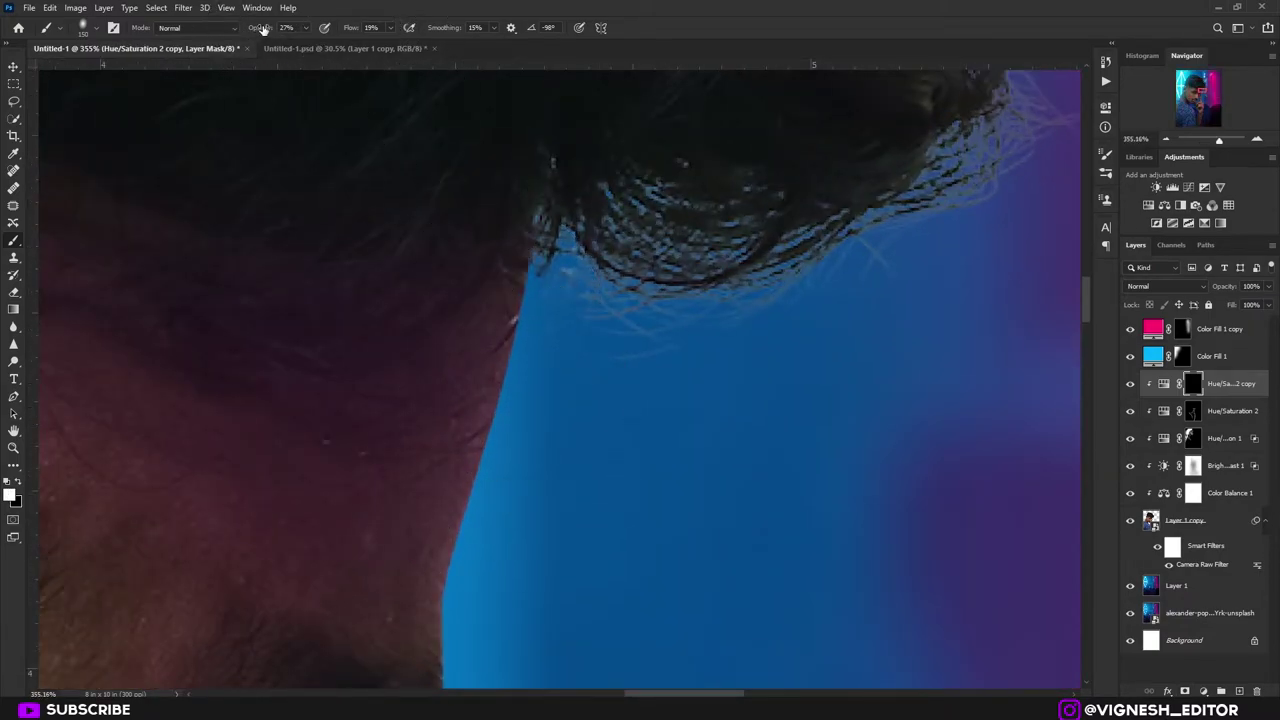
left_click_drag(264, 29, 318, 29)
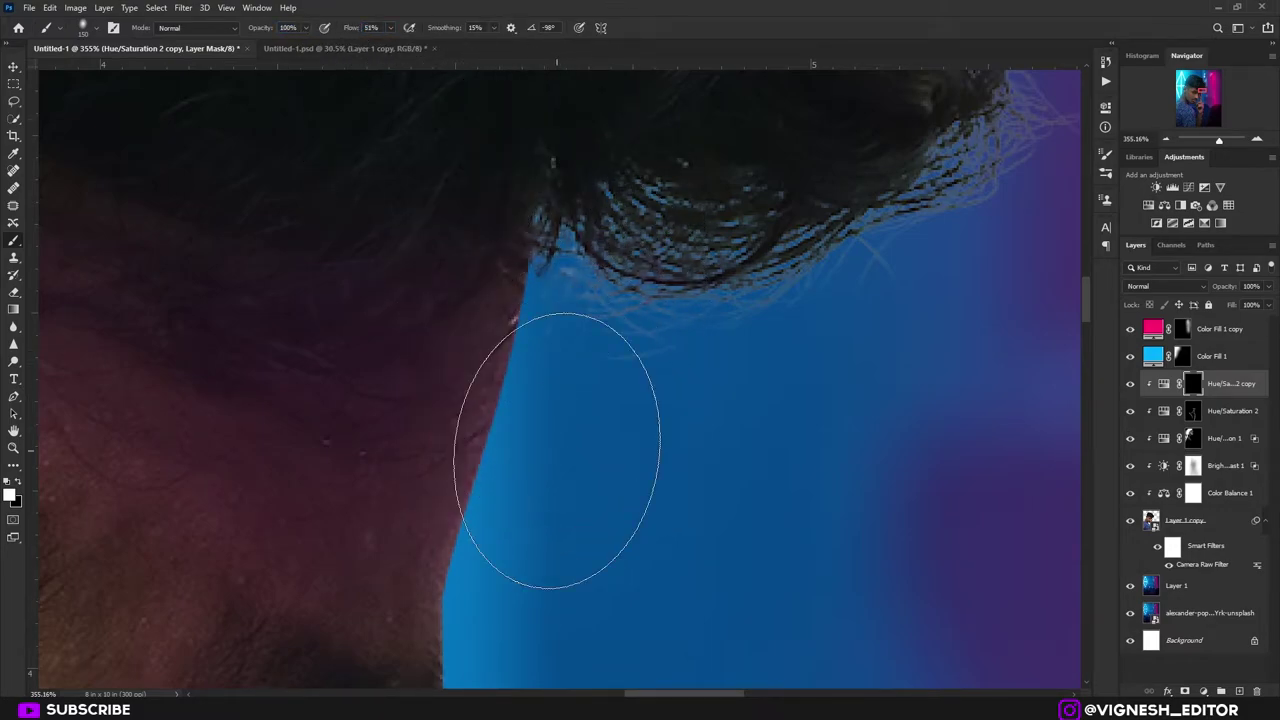
key("bracketleft")
key("bracketleft")
key("bracketleft")
left_click_drag(537, 298, 470, 560)
mouse_move(468, 569)
left_mouse_down()
mouse_move(503, 297)
mouse_move(462, 90)
left_mouse_up()
- Paint a thin pink rim down the outer edge of the raised finger and trim the excess with black
key("bracketleft")
key("bracketleft")
key("bracketleft")
left_click_drag(450, 120, 441, 267)
scroll(441, 267, "down", 10)
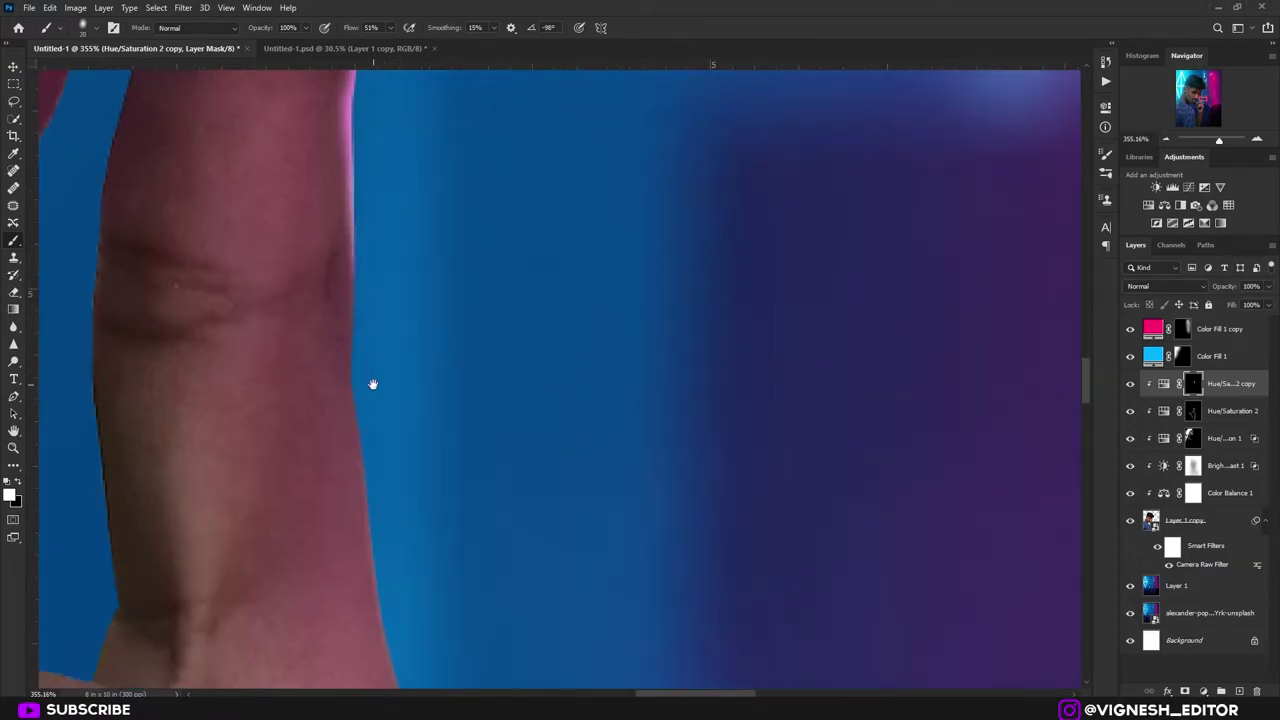
scroll(337, 443, "right", 3)
key("x")
mouse_move(274, 416)
left_mouse_down()
mouse_move(326, 438)
mouse_move(415, 630)
left_mouse_up()
key("x")
mouse_move(440, 417)
left_mouse_down()
mouse_move(357, 329)
mouse_move(430, 325)
left_mouse_up()
key("x")
- Paint a bright pink rim along the upper knuckle edge, trimming it with a 20 px brush at 100% hardness
mouse_move(383, 223)
left_mouse_down()
mouse_move(357, 569)
mouse_move(200, 569)
left_mouse_up()
key("x")
left_click_drag(270, 400, 440, 400)
right_click(460, 340)
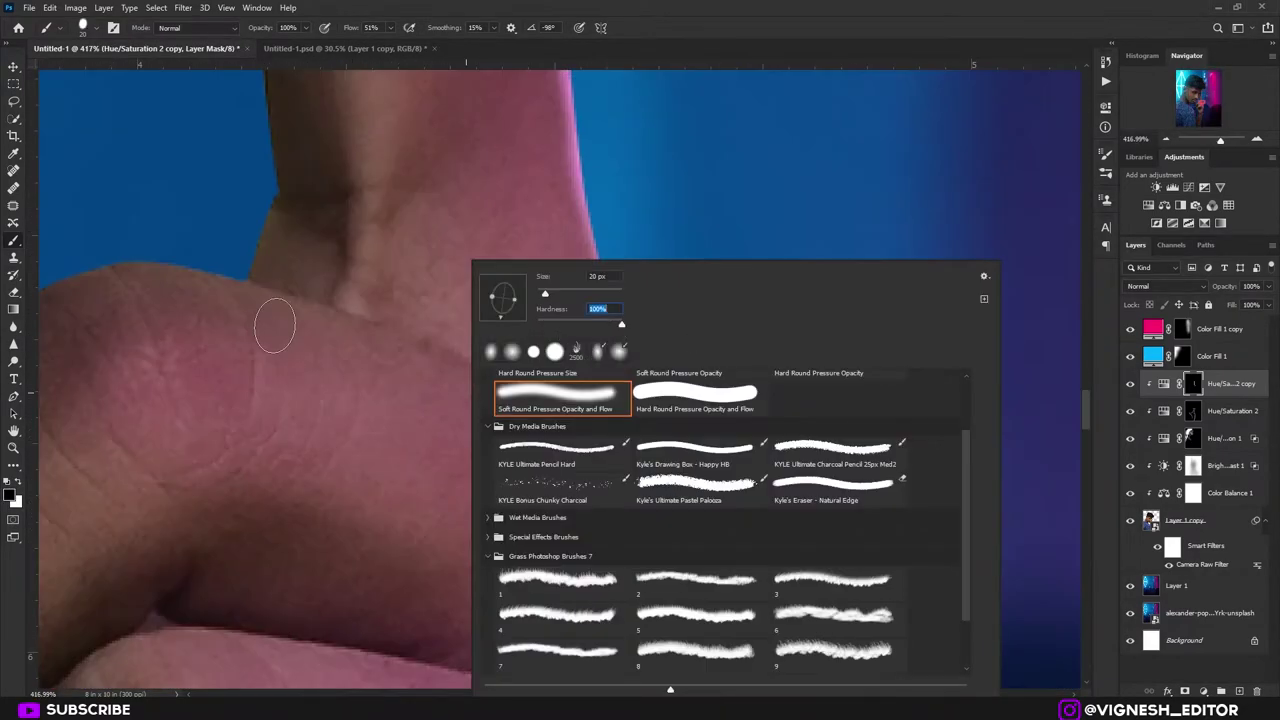
left_click(273, 322)
left_click(709, 493, "shift")
key("x")
mouse_move(295, 371)
left_mouse_down()
mouse_move(244, 305)
mouse_move(368, 402)
mouse_move(690, 520)
left_mouse_up()
key("]")
key("[")
key("[")
key("[")
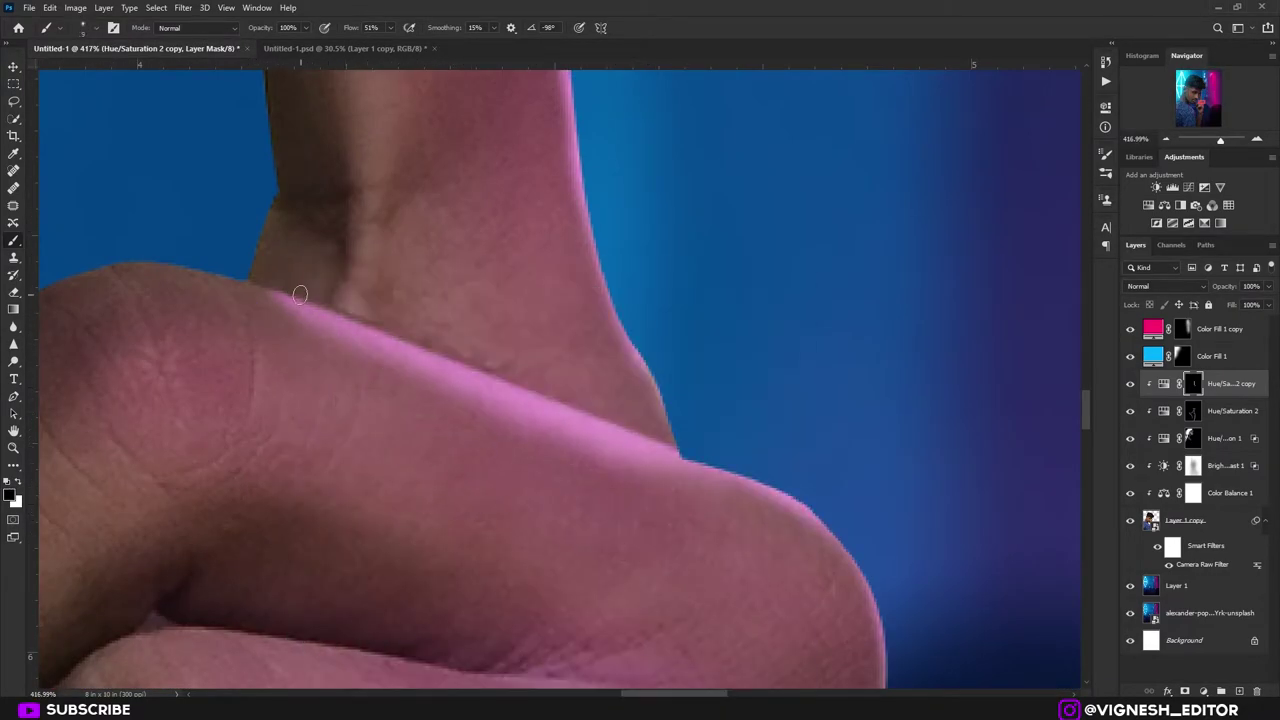
scroll(499, 461, "down", 1)
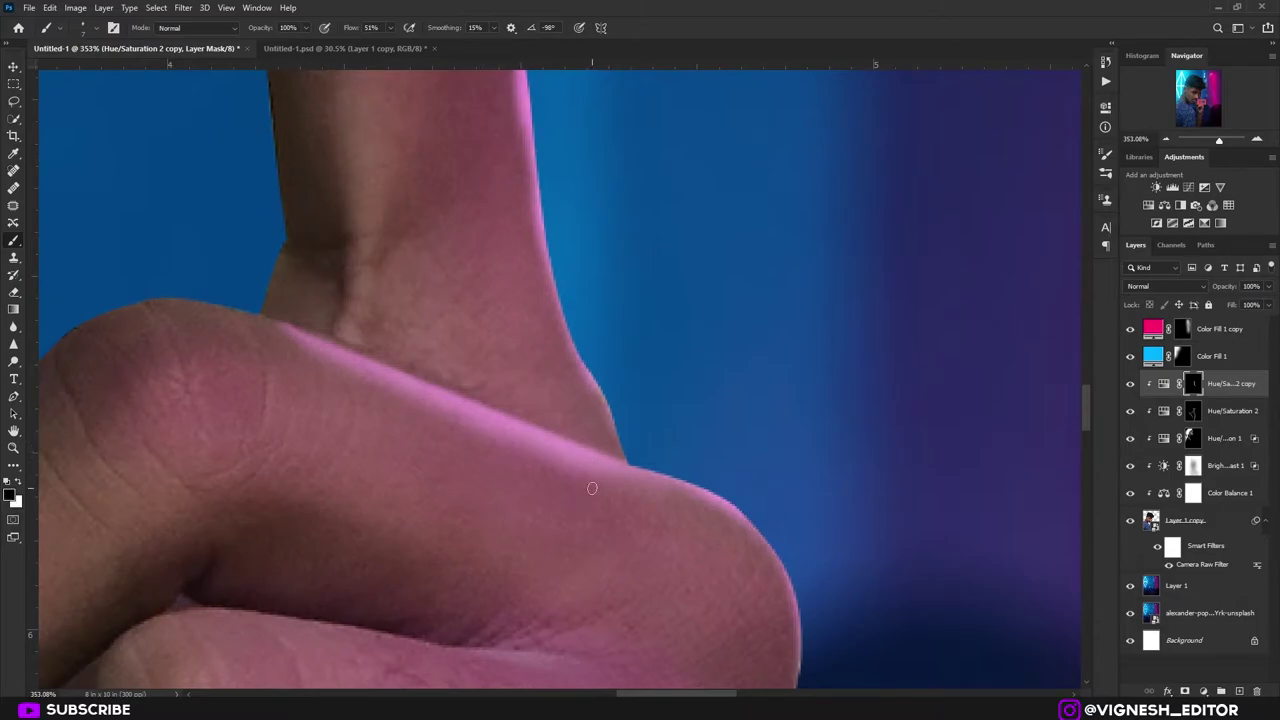
- Paint a thin pink rim along the neck edge beneath the jaw and onto the shirt's front shoulder
scroll(349, 400, "down", 8)
scroll(663, 262, "up", 10)
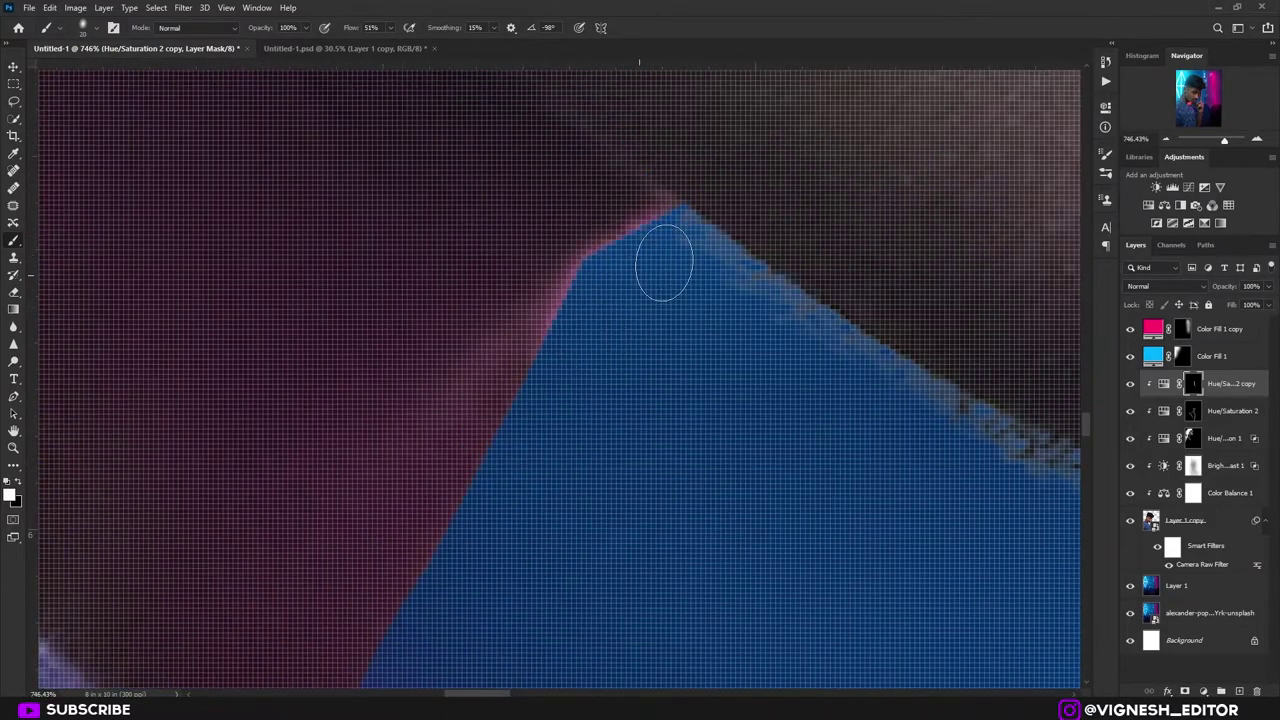
scroll(611, 297, "down", 6)
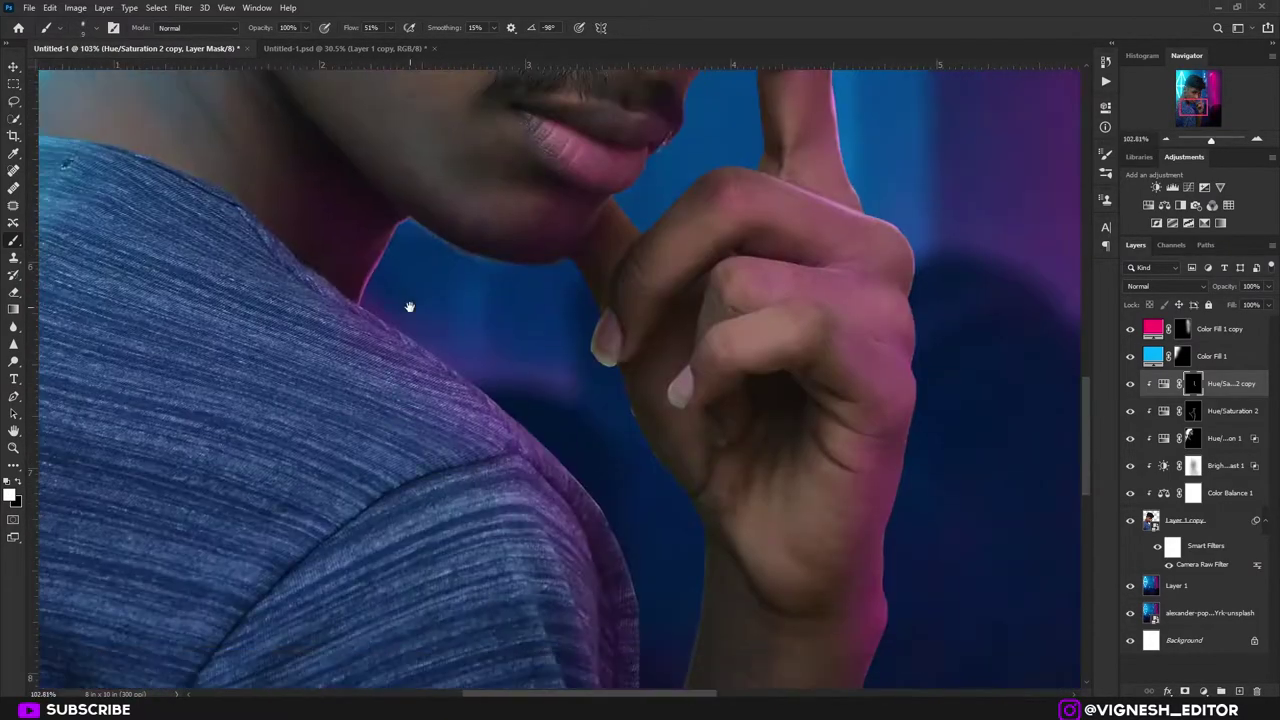
scroll(409, 303, "up", 3)
mouse_move(440, 360)
left_mouse_down()
mouse_move(229, 229)
mouse_move(537, 418)
left_mouse_up()
mouse_move(537, 418)
left_mouse_down()
mouse_move(331, 289)
mouse_move(587, 489)
left_mouse_up()
- Paint a broad bright pink band along the shoulder and sleeve edge with a larger brush
key("]")
key("]")
key("]")
key("]")
key("]")
key("]")
key("]")
key("]")
left_click_drag(587, 489, 329, 309)
left_click_drag(475, 600, 345, 280)
left_click_drag(345, 280, 310, 583)
left_click_drag(320, 250, 310, 530)
left_click_drag(310, 530, 286, 480)
left_click_drag(250, 170, 612, 528)
mouse_move(250, 170)
left_mouse_down()
mouse_move(611, 526)
mouse_move(155, 220)
left_mouse_up()
- Soften the brush and erase the inner side of the pink sleeve band with black on the mask
key("shift+[")
key("shift+[")
key("shift+[")
key("shift+[")
key("x")
mouse_move(225, 370)
left_mouse_down()
mouse_move(150, 208)
mouse_move(280, 306)
left_mouse_up()
key("]")
key("]")
key("]")
key("]")
left_click_drag(440, 540, 330, 200)
- Trim the remaining pink band along the sleeve opening and shoulder seam to a narrow rim
key("r")
left_click_drag(690, 640, 251, 214)
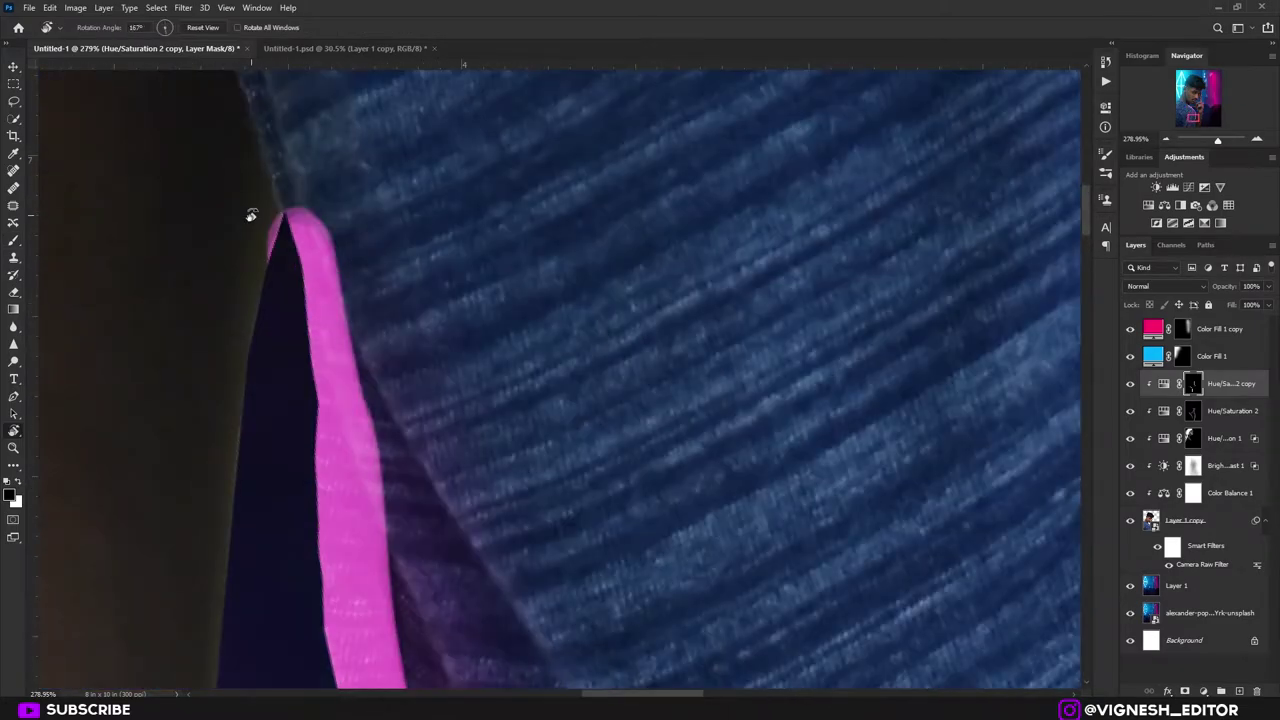
left_click_drag(297, 528, 206, 271)
left_click_drag(330, 560, 234, 262)
mouse_move(234, 262)
left_mouse_down()
mouse_move(291, 410)
mouse_move(430, 590)
left_mouse_up()
key("r")
mouse_move(440, 585)
left_mouse_down()
mouse_move(357, 346)
mouse_move(409, 260)
left_mouse_up()
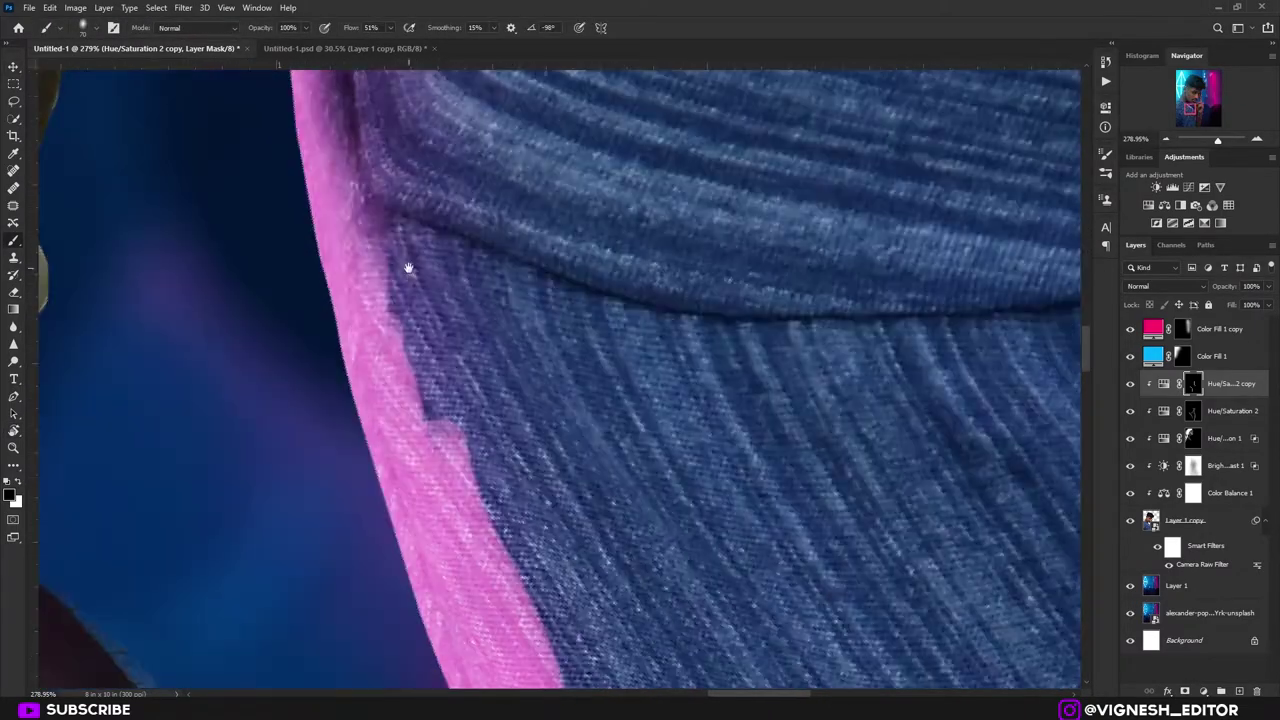
left_click_drag(450, 620, 340, 250)
left_click_drag(345, 275, 405, 430)
left_click_drag(320, 180, 388, 516)
key("]")
key("]")
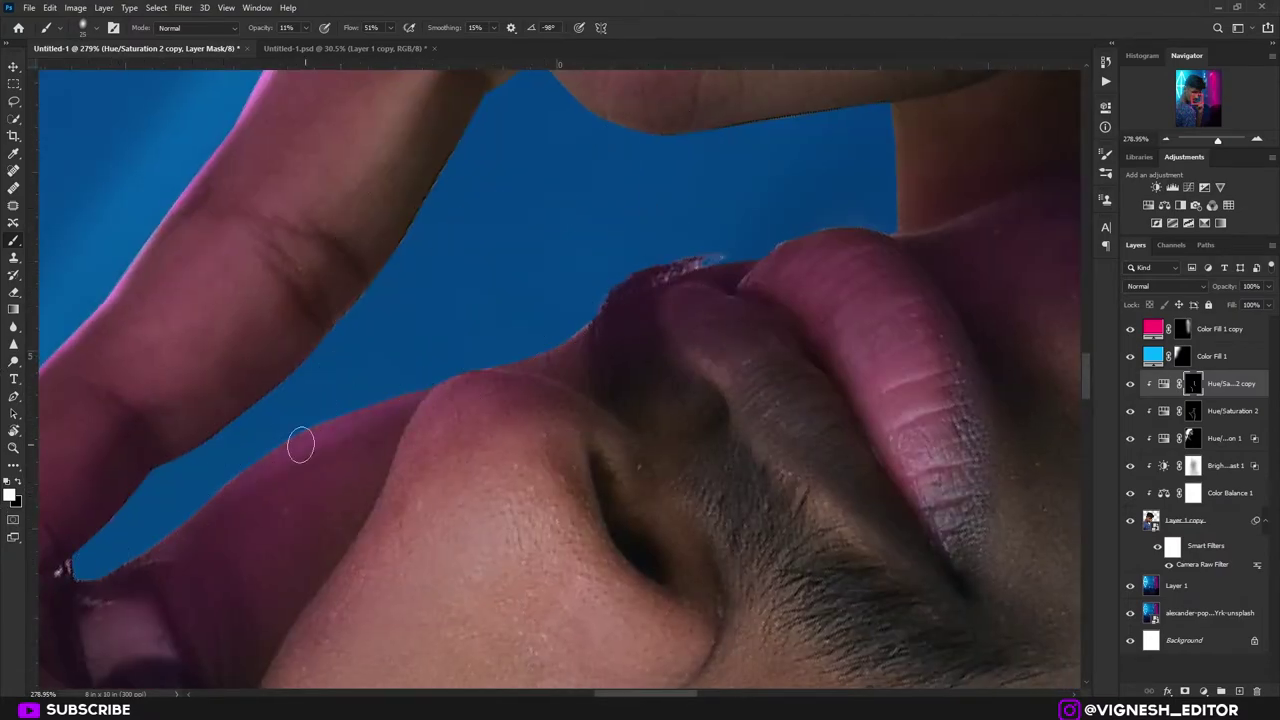
- Paint faint pink highlights along the far cheek and nose edge at 11% brush opacity
left_click_drag(300, 444, 631, 260)
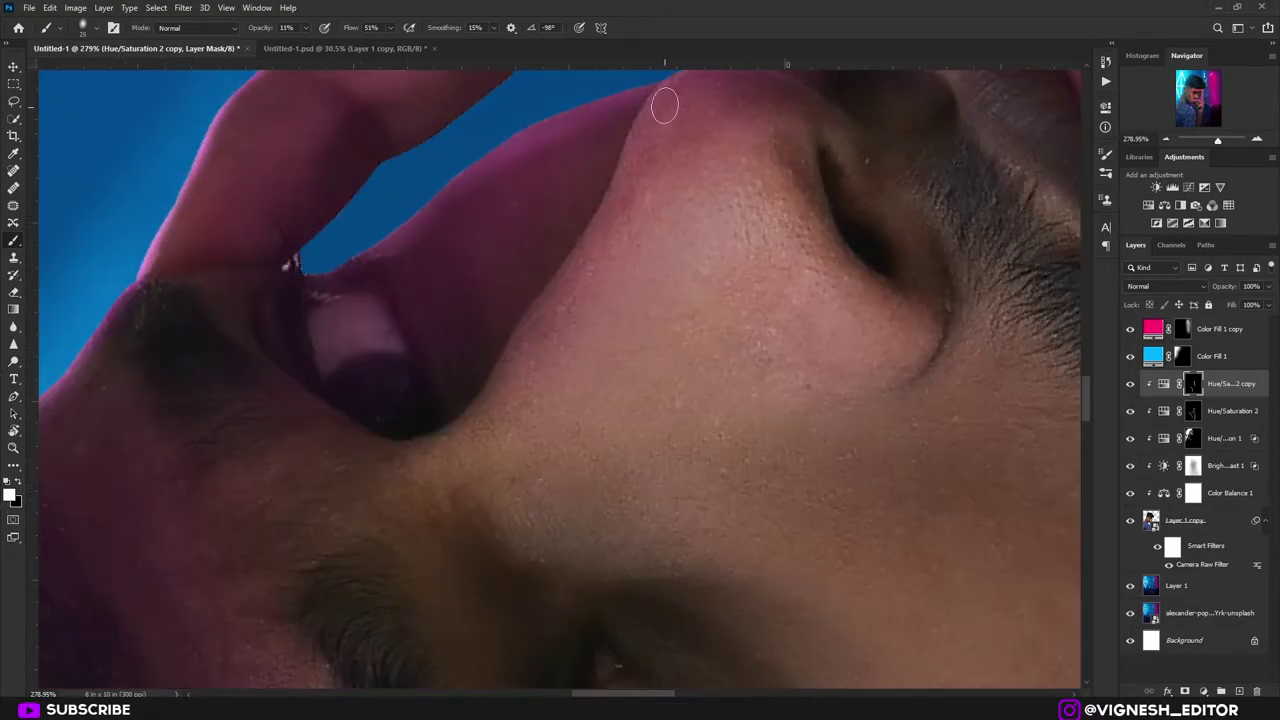
left_click_drag(663, 106, 623, 177)
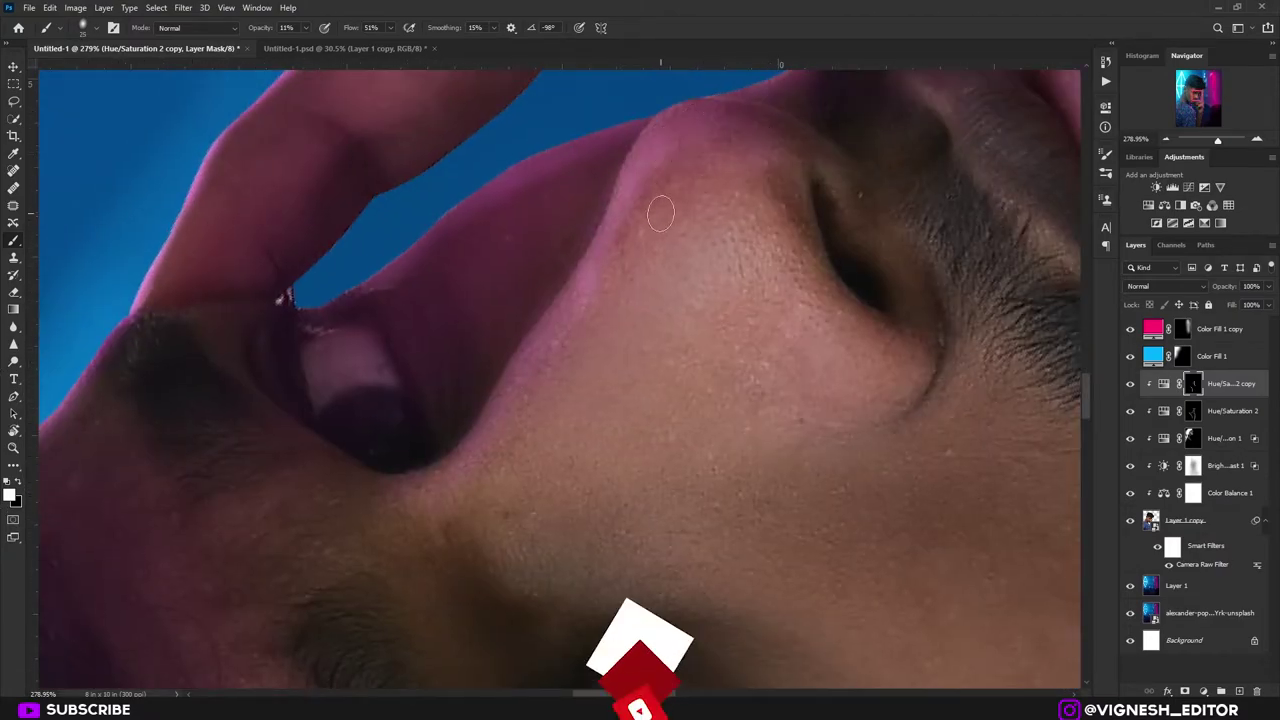
key("shift+bracketright")
key("shift+bracketright")
key("shift+bracketright")
key("shift+bracketright")
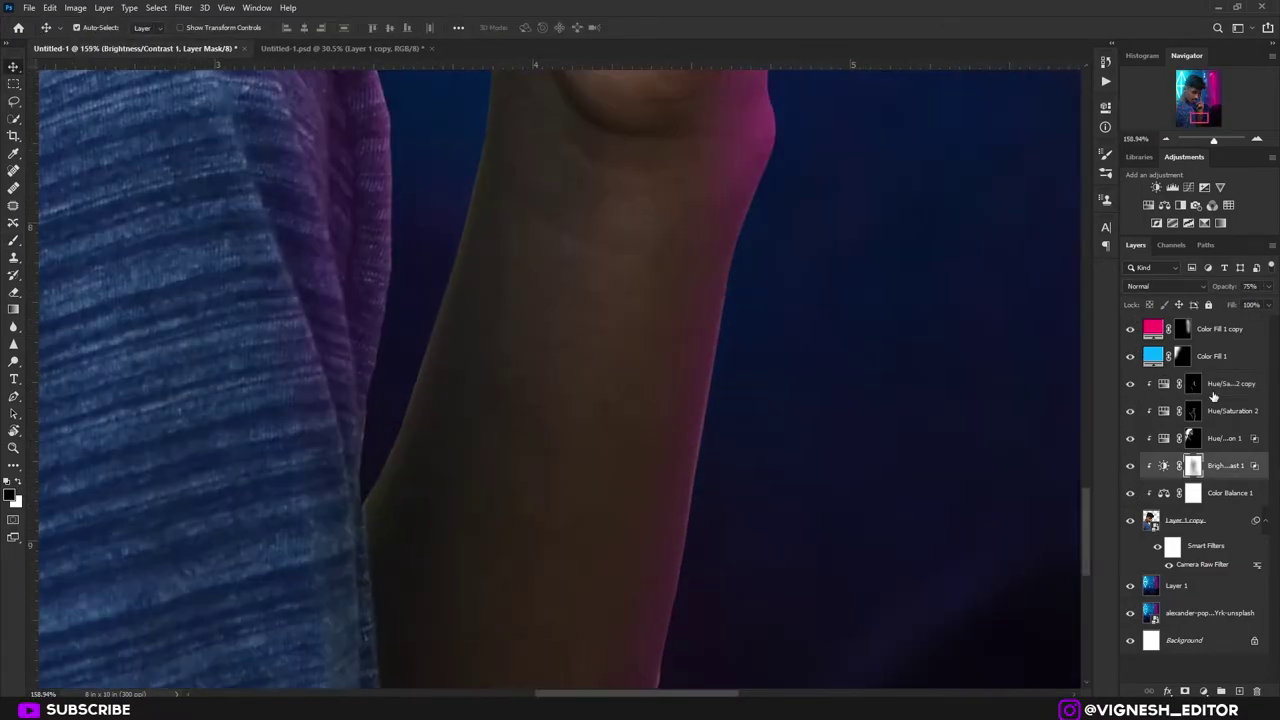
- Add a colorized magenta Hue/Saturation adjustment above the Hue/Saturation copy and invert its mask to black
left_click(1214, 390)
left_click(1203, 691)
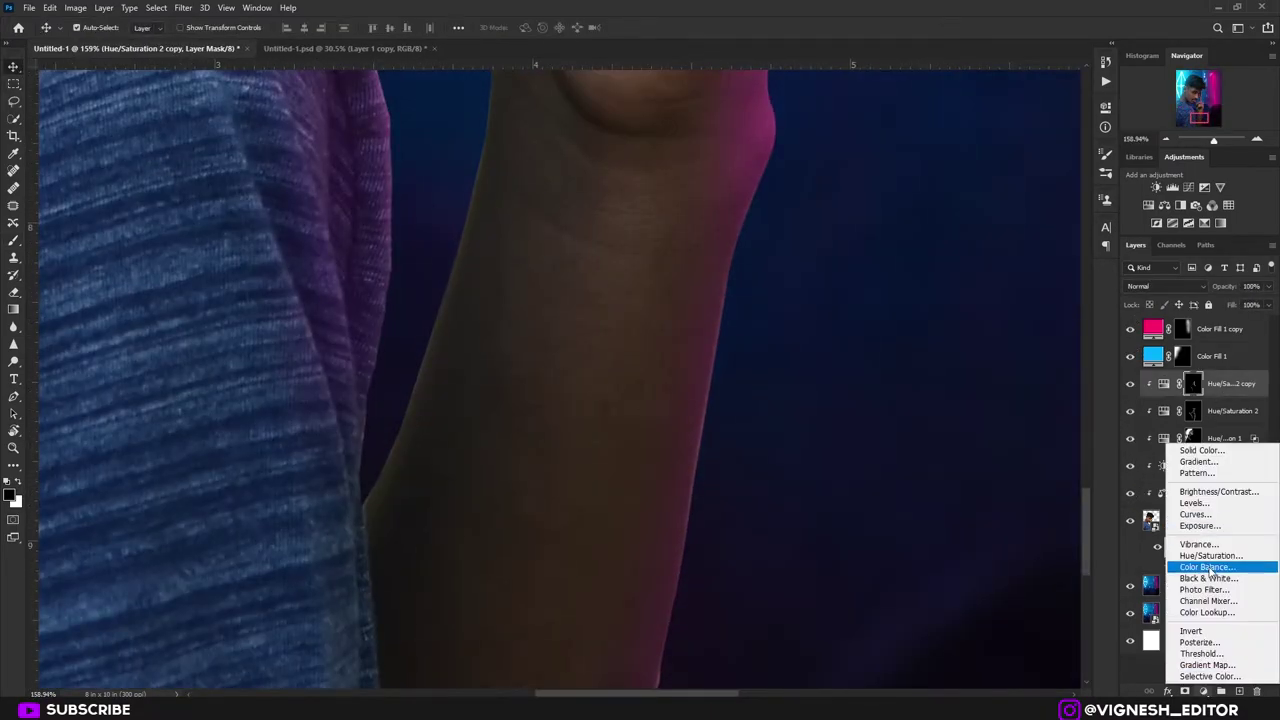
left_click(1211, 555)
left_click(1022, 268)
left_click_drag(956, 197, 1054, 197)
left_click_drag(984, 223, 1072, 223)
left_click_drag(1014, 249, 1023, 249)
key("ctrl+i")
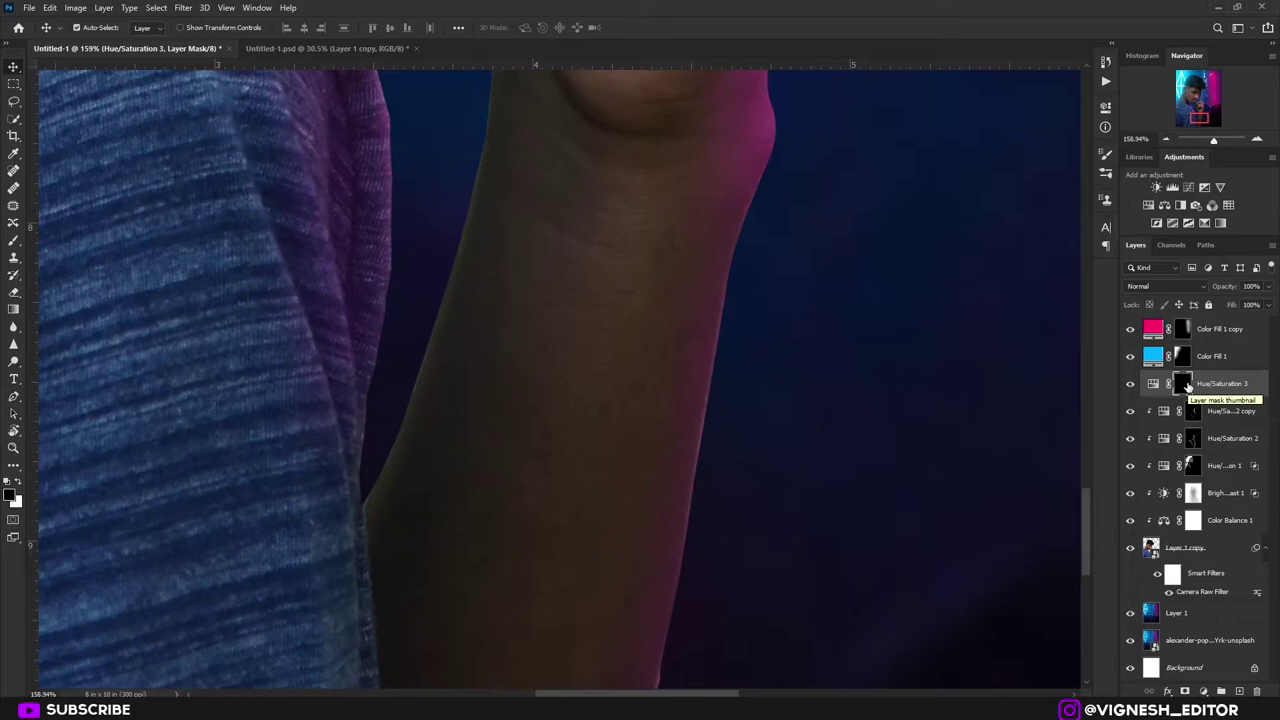
- Draw straight branching tattoo lines on the forearm mask in white with a thin brush at 100% opacity and flow
key("b")
key("x")
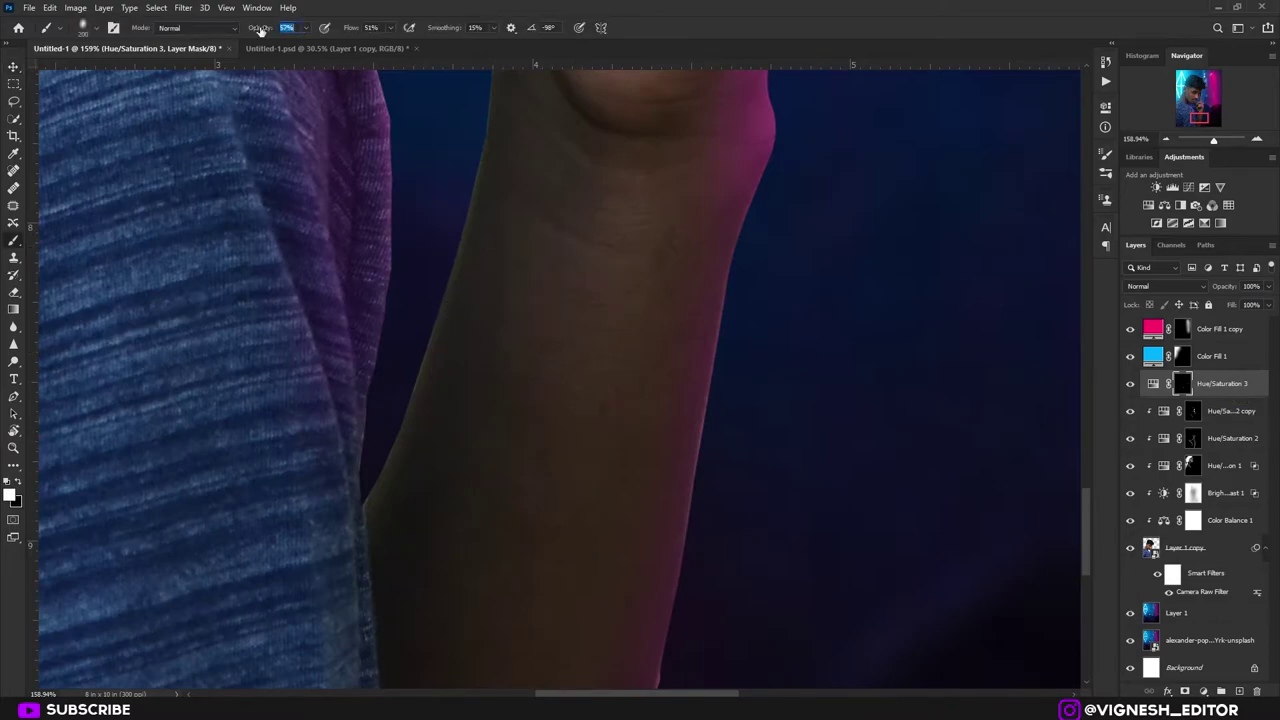
mouse_move(566, 208)
left_mouse_down()
mouse_move(582, 208)
mouse_move(490, 208)
left_mouse_up()
left_click_drag(450, 640, 528, 363)
left_click_drag(460, 466, 596, 221)
left_click_drag(598, 186, 580, 428)
left_click_drag(520, 370, 578, 463)
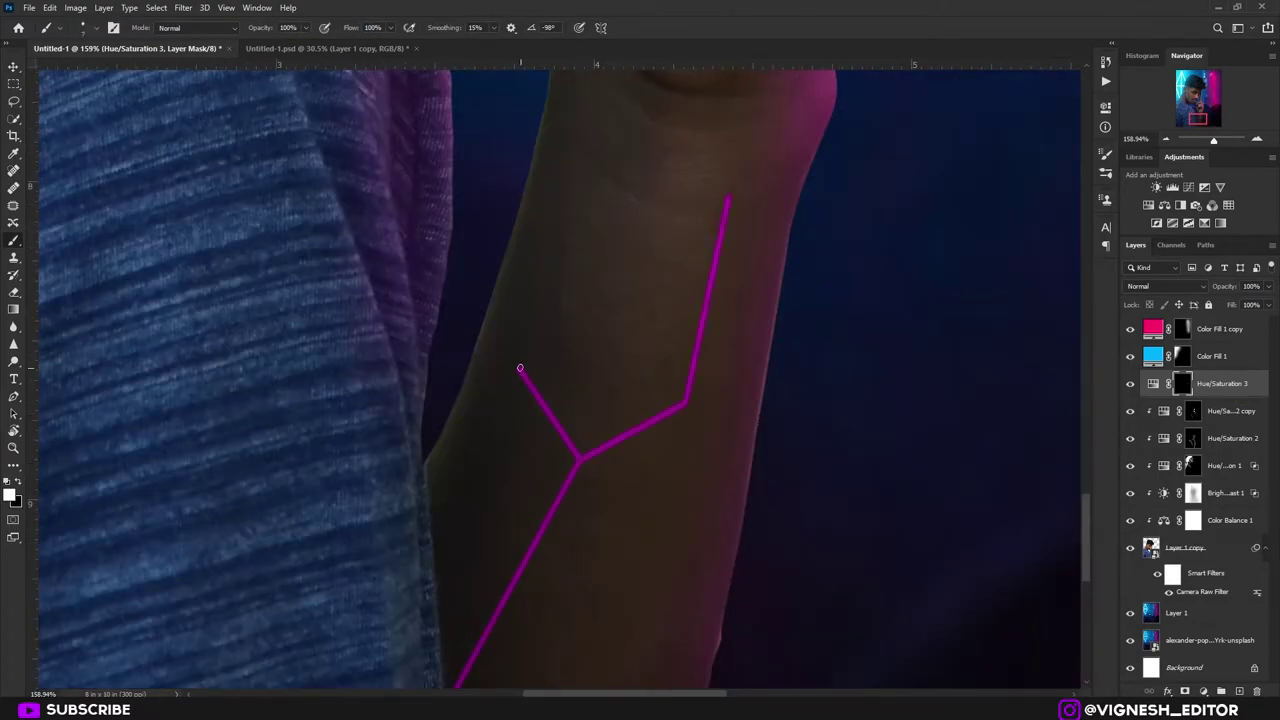
- Add more straight connected line segments to the forearm tattoo on the new Hue/Saturation mask
left_click(576, 174, "shift")
mouse_move(700, 617)
left_mouse_down()
mouse_move(657, 617)
mouse_move(700, 617)
left_mouse_up()
left_click(574, 440)
left_click(528, 306, "shift")
left_click(475, 297)
left_click(373, 363, "shift")
- Set the tattoo adjustment's blend mode to Darken and erase the line overlapping the sleeve edge
key("ctrl+0")
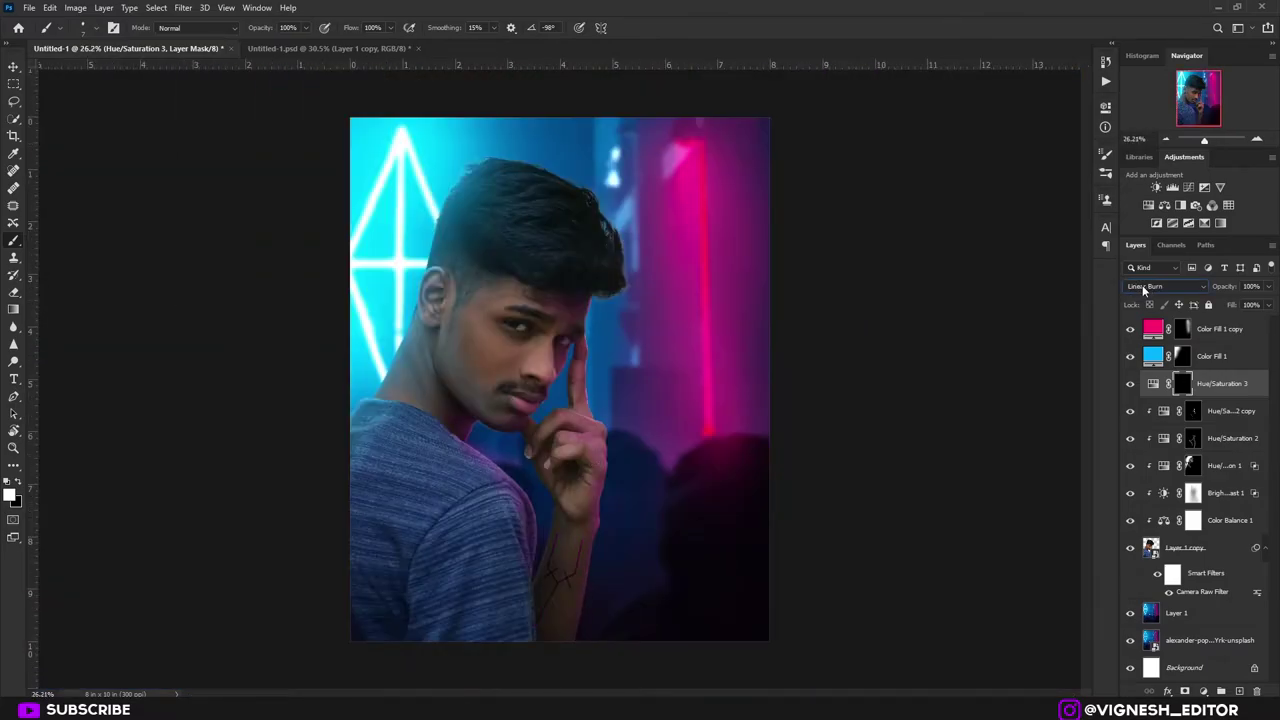
scroll(1144, 290, "up", 7)
left_click_drag(612, 576, 650, 576)
left_click_drag(557, 569, 557, 423)
left_click_drag(517, 548, 620, 548)
key("x")
left_click_drag(554, 345, 528, 415)
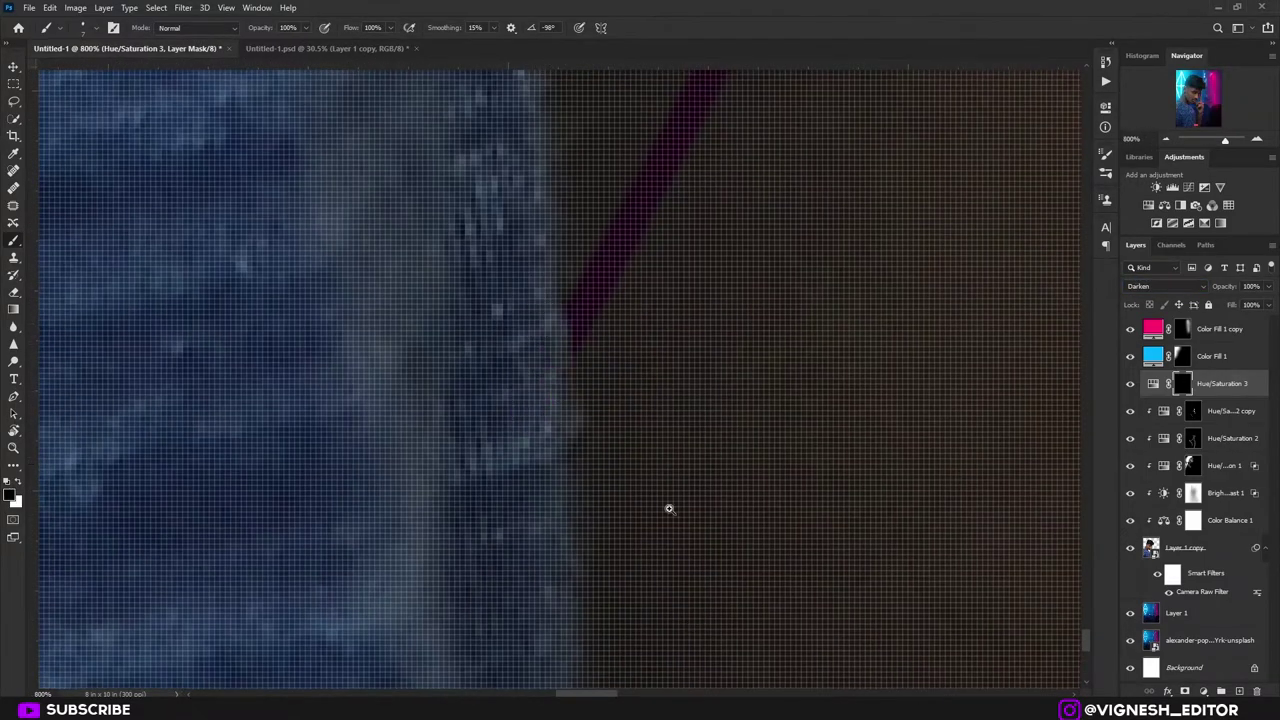
left_click_drag(669, 509, 580, 509)
mouse_move(605, 371)
left_mouse_down()
mouse_move(632, 422)
mouse_move(670, 422)
left_mouse_up()
- Stamp a large hard-edged disc on the upper forearm and cut out its center with a slightly smaller brush to form a ring
right_click(603, 211)
key("bracketright")
key("bracketright")
key("bracketright")
key("bracketright")
key("bracketright")
key("bracketright")
key("bracketright")
key("bracketright")
key("bracketright")
key("bracketright")
key("bracketright")
key("bracketright")
left_click(601, 347)
key("x")
key("bracketleft")
left_click(601, 347)
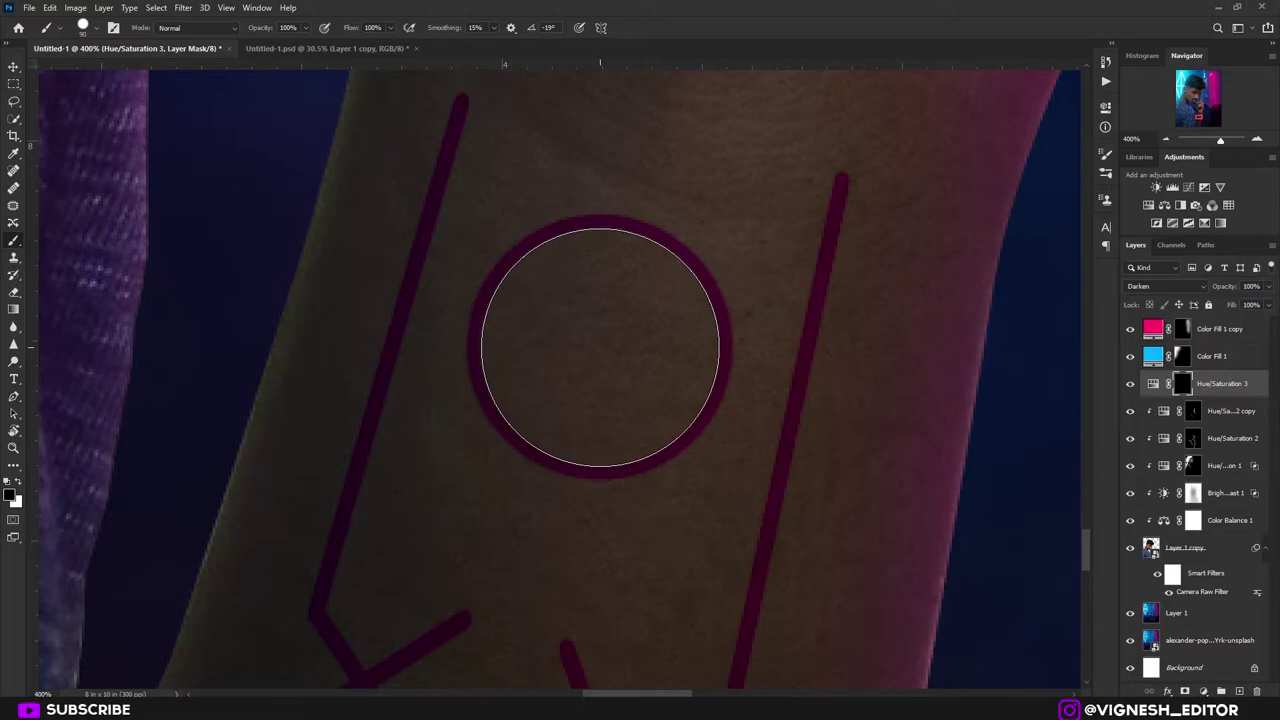
- Stamp progressively smaller concentric discs inside the forearm ring, alternating white and black, to complete the circular tattoo motif
key("x")
key("bracketleft")
left_click(601, 347)
key("bracketleft")
key("bracketleft")
key("bracketleft")
key("x")
left_click(601, 347)
key("p")
key("b")
key("x")
key("bracketleft")
left_click(600, 347)
key("ctrl+0")
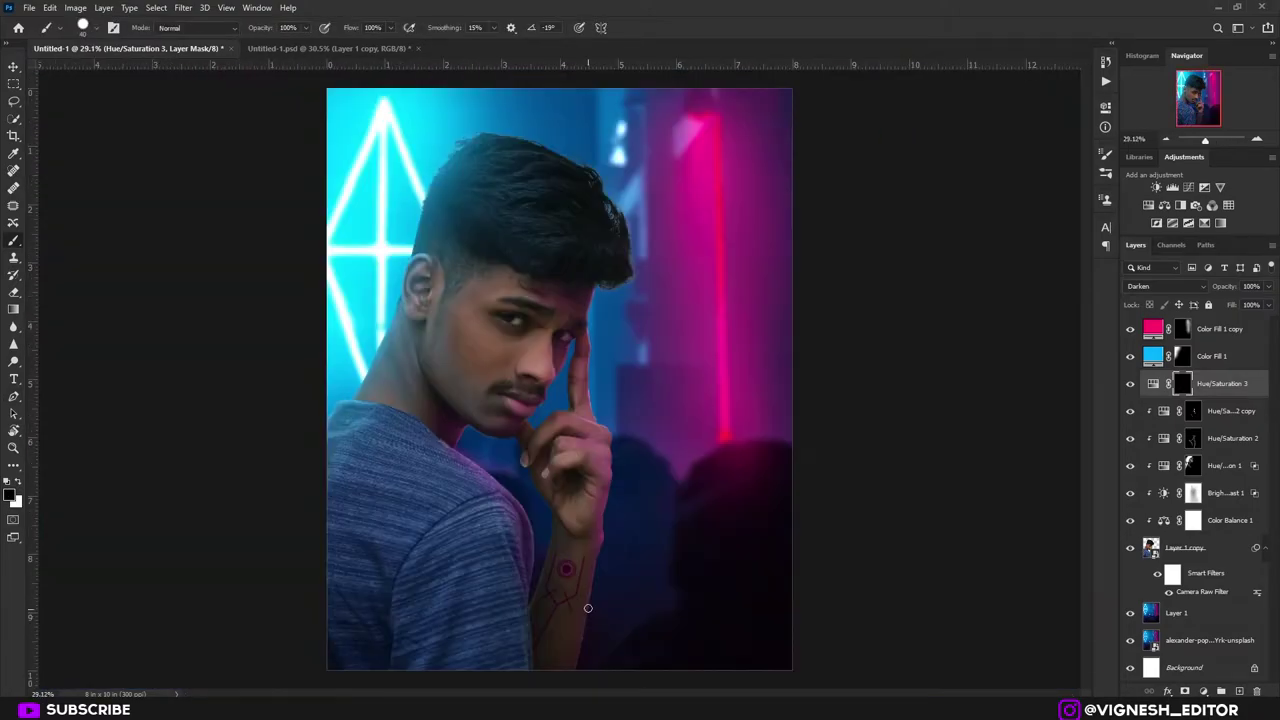
- Add an Outer Glow to the Hue/Saturation 3 tattoo layer and set its glow color to a saturated magenta-pink
left_click_drag(559, 604, 551, 360)
key("ctrl+0")
key("v")
left_click(1168, 690)
left_click(1200, 668)
left_click(970, 270)
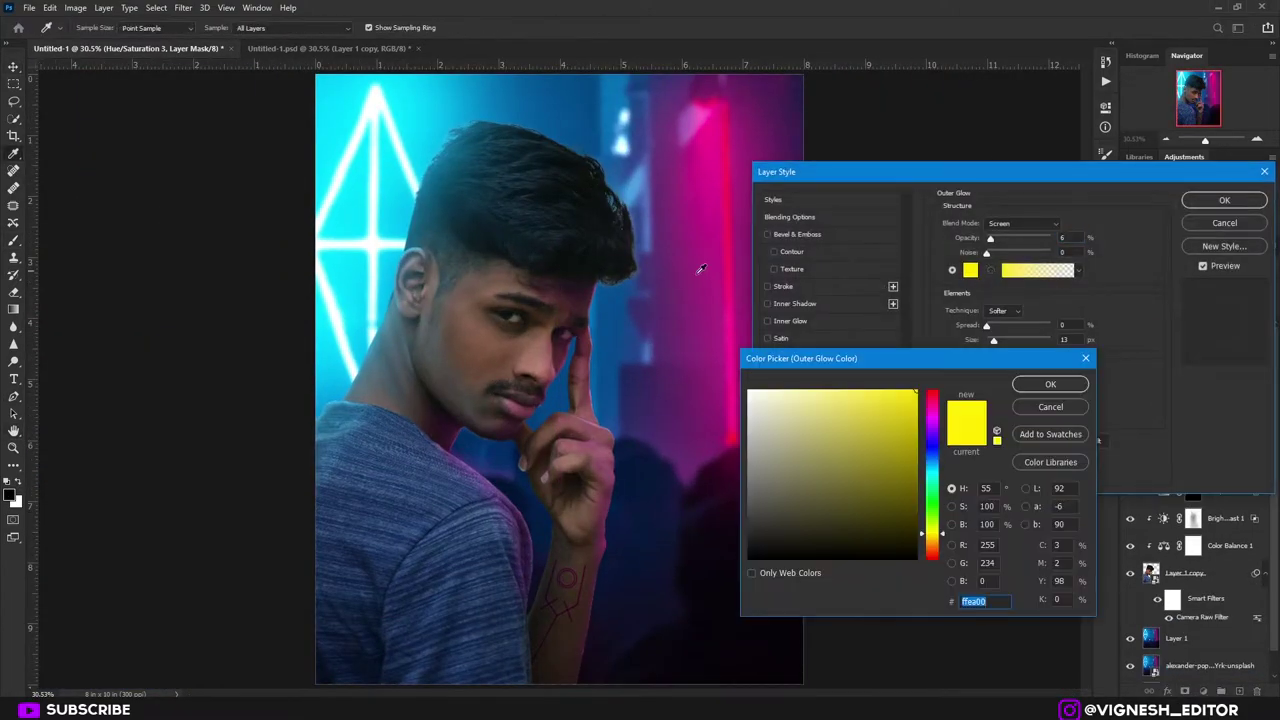
left_click(723, 295)
left_click(915, 402)
left_click(933, 414)
left_click(1050, 384)
- Set the tattoo's outer glow to 20% opacity, 0% spread and 144 px size, and apply the layer style
left_click_drag(991, 239, 1016, 240)
left_click_drag(987, 326, 1026, 341)
left_click_drag(1012, 326, 986, 326)
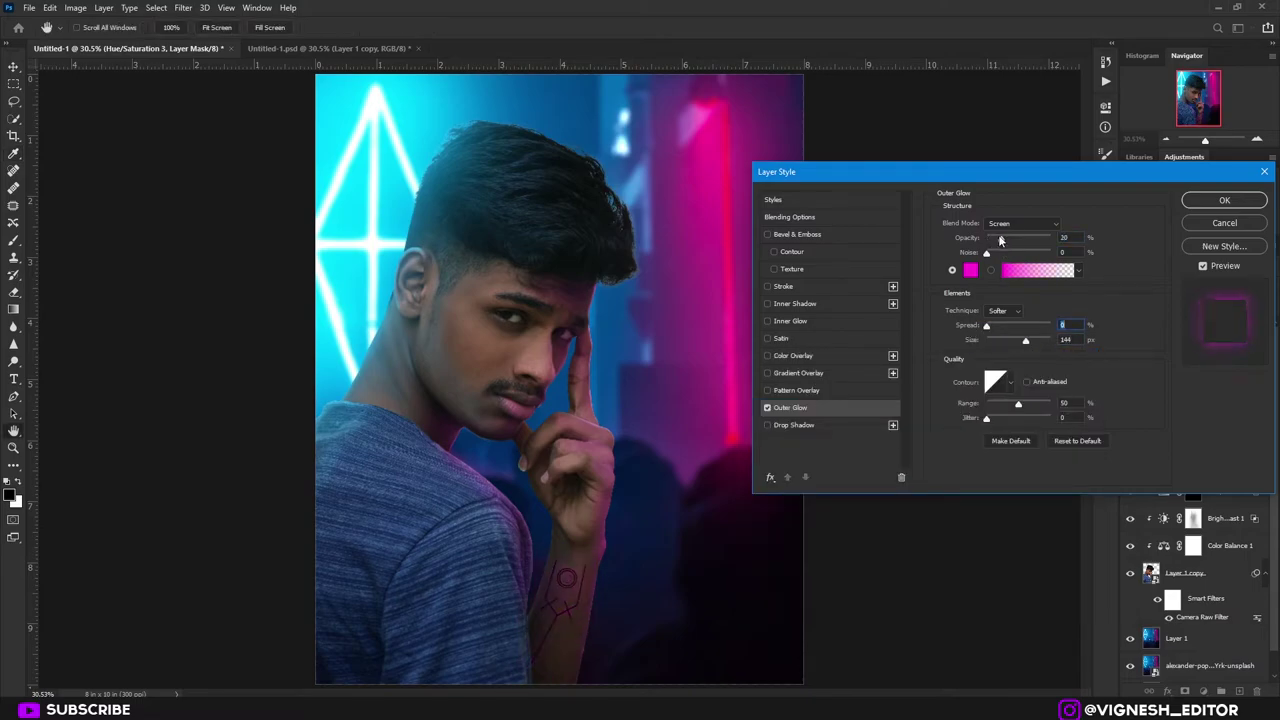
left_click(1022, 224)
left_click(1224, 200)
- Isolate the blurred background layer and restore the other layers to compare the composite with and without them
left_click(1177, 638)
left_click_drag(525, 565, 551, 517)
key("ctrl+0")
left_click(1130, 638, "alt")
left_click(1130, 638, "alt")
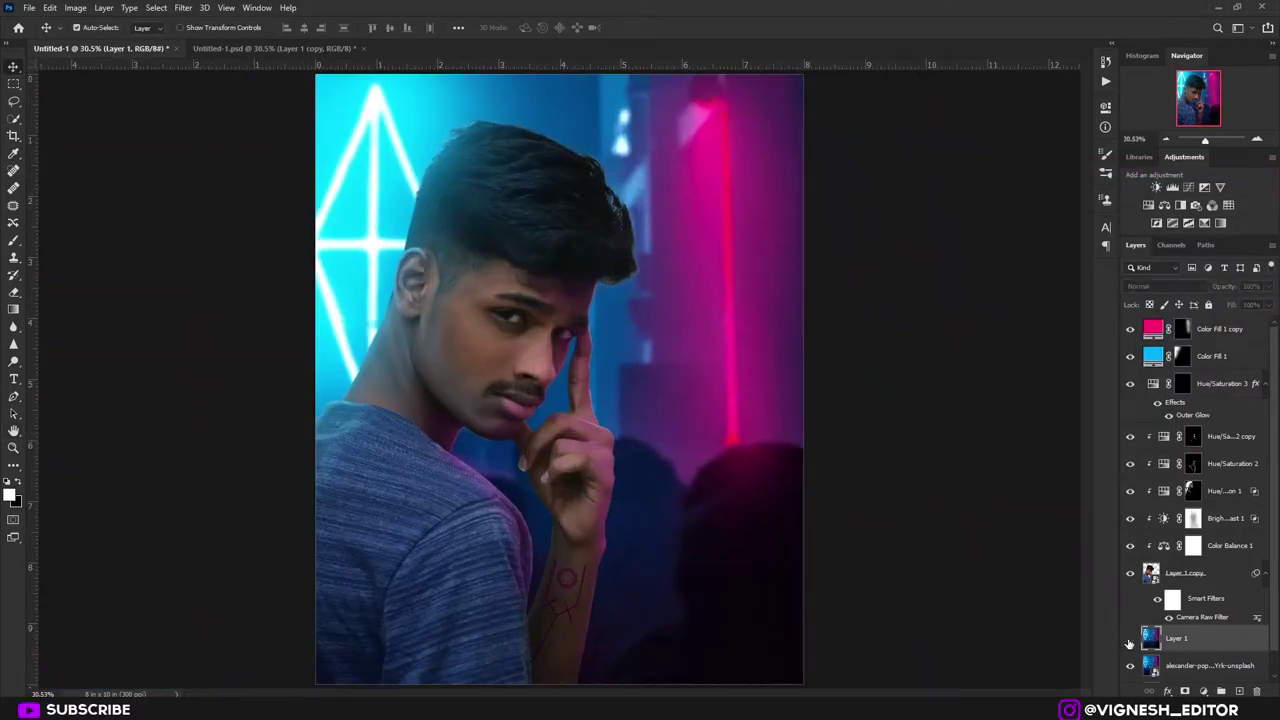
left_click_drag(545, 322, 586, 370)
key("ctrl+0")
key("ctrl+0")
- Add a white Solid Color fill above the Hue/Saturation 2 copy layer and clip it to the portrait
left_click(1192, 491)
left_click(1233, 443)
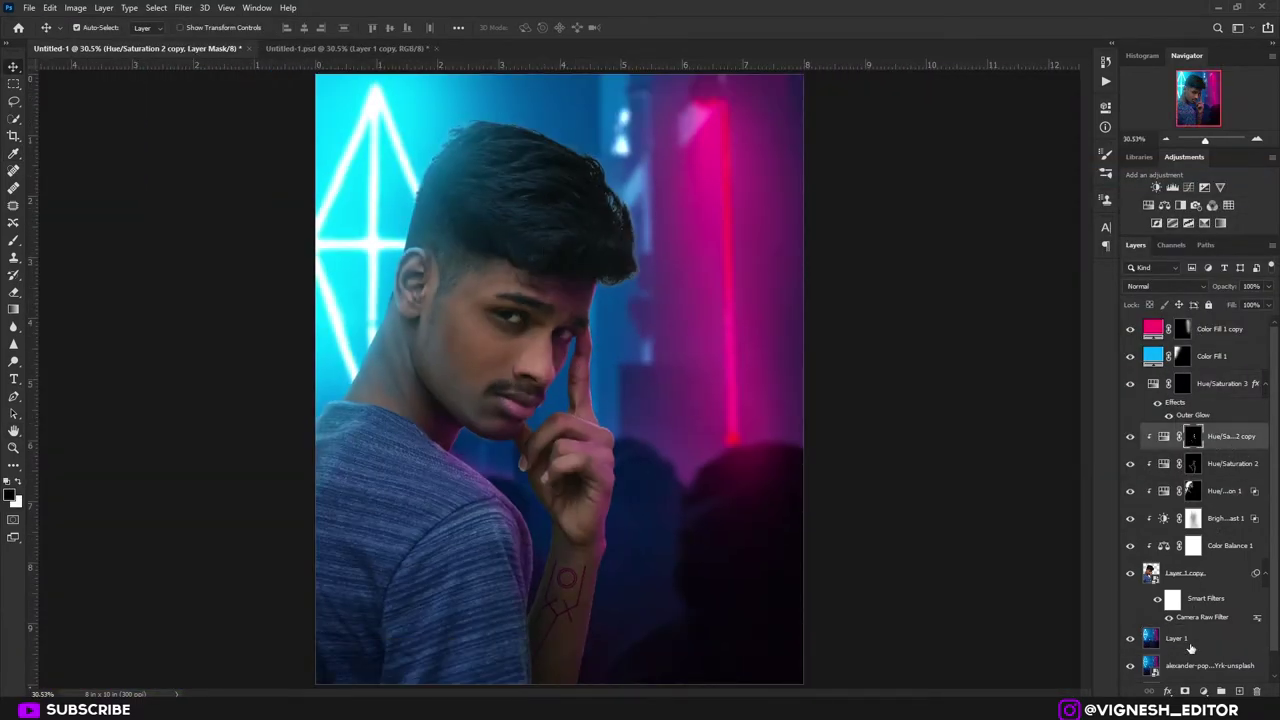
left_click(1203, 691)
left_click(1195, 458)
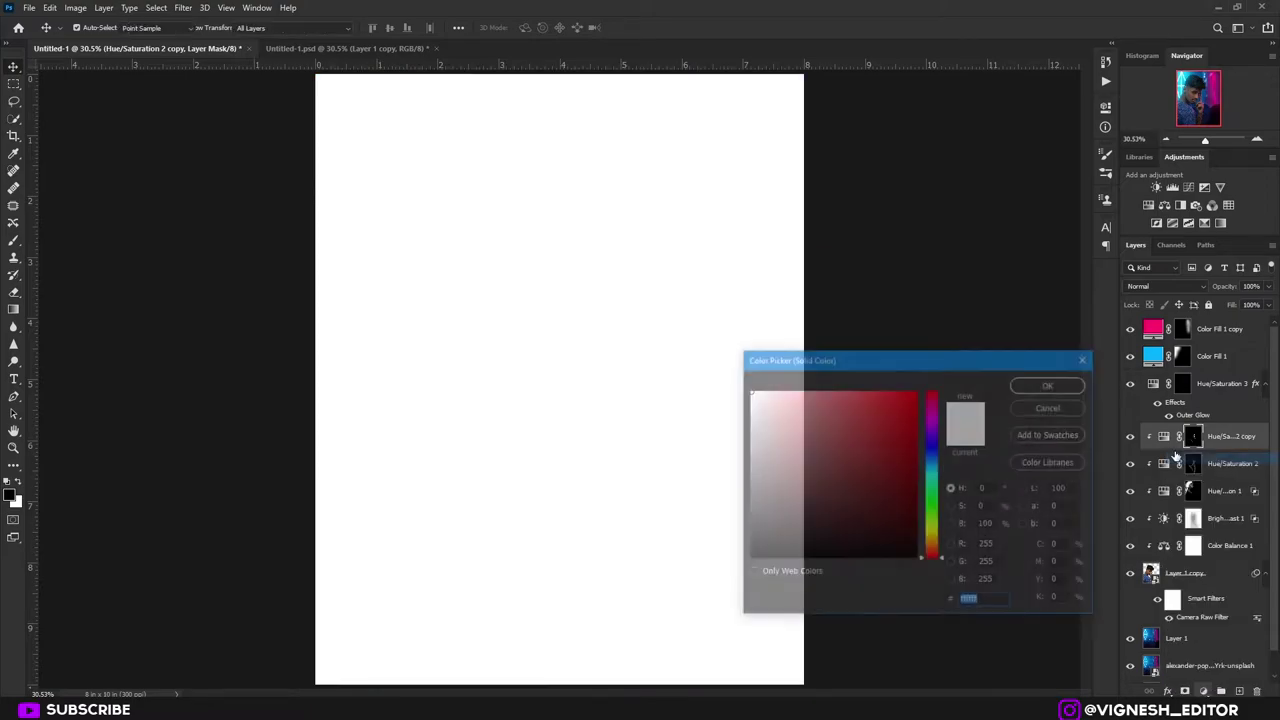
left_click(1064, 388)
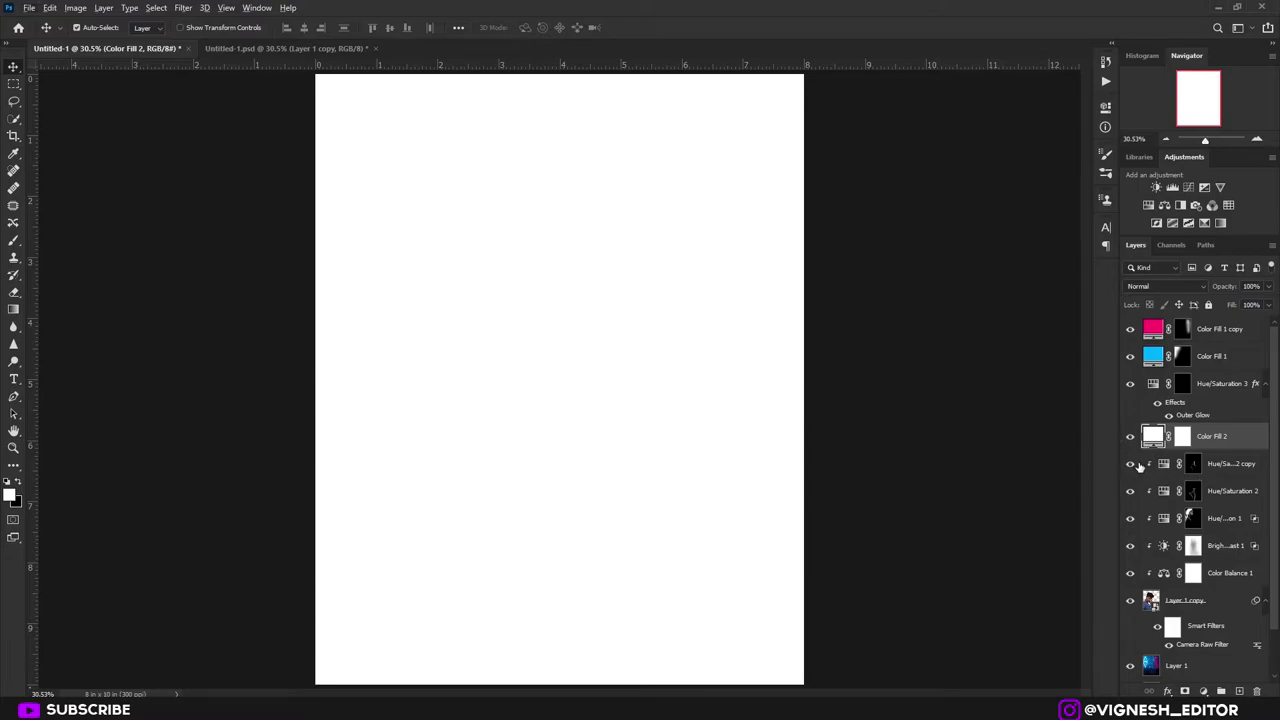
left_click(1157, 450, "alt")
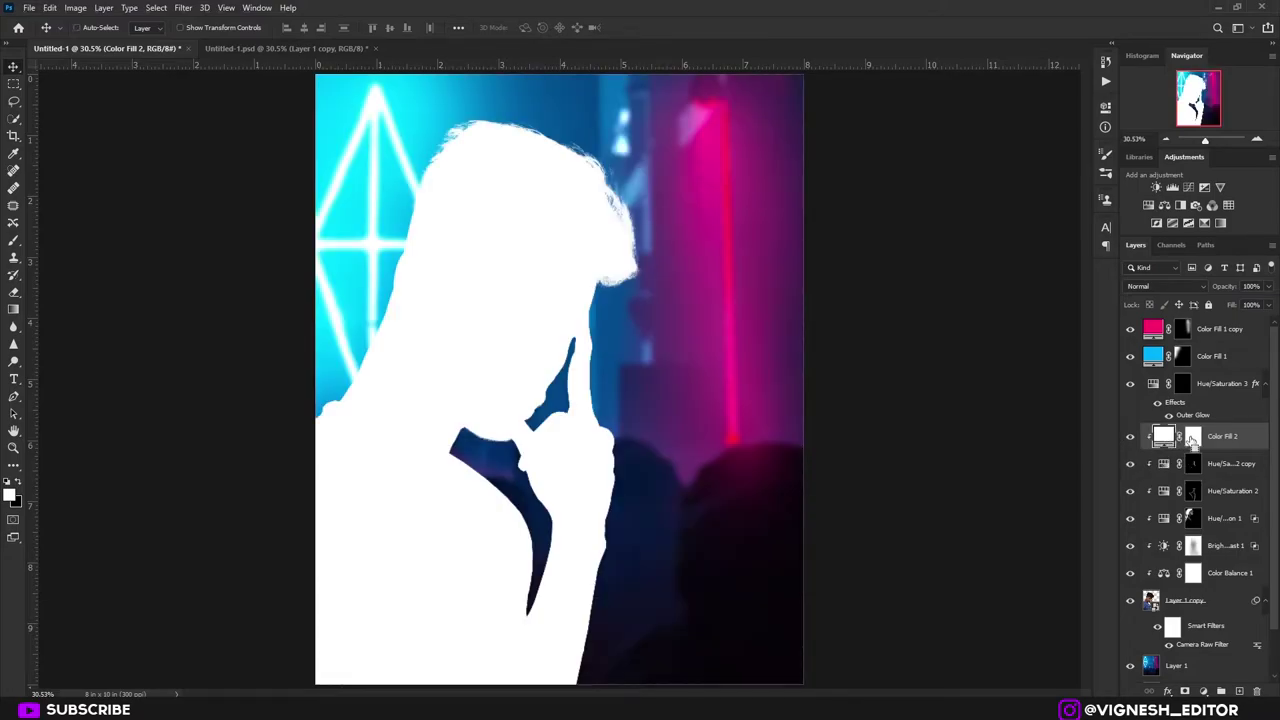
- Invert the Color Fill 2 mask to black and prepare a small soft white brush for the shoulder edge
left_click(1193, 437)
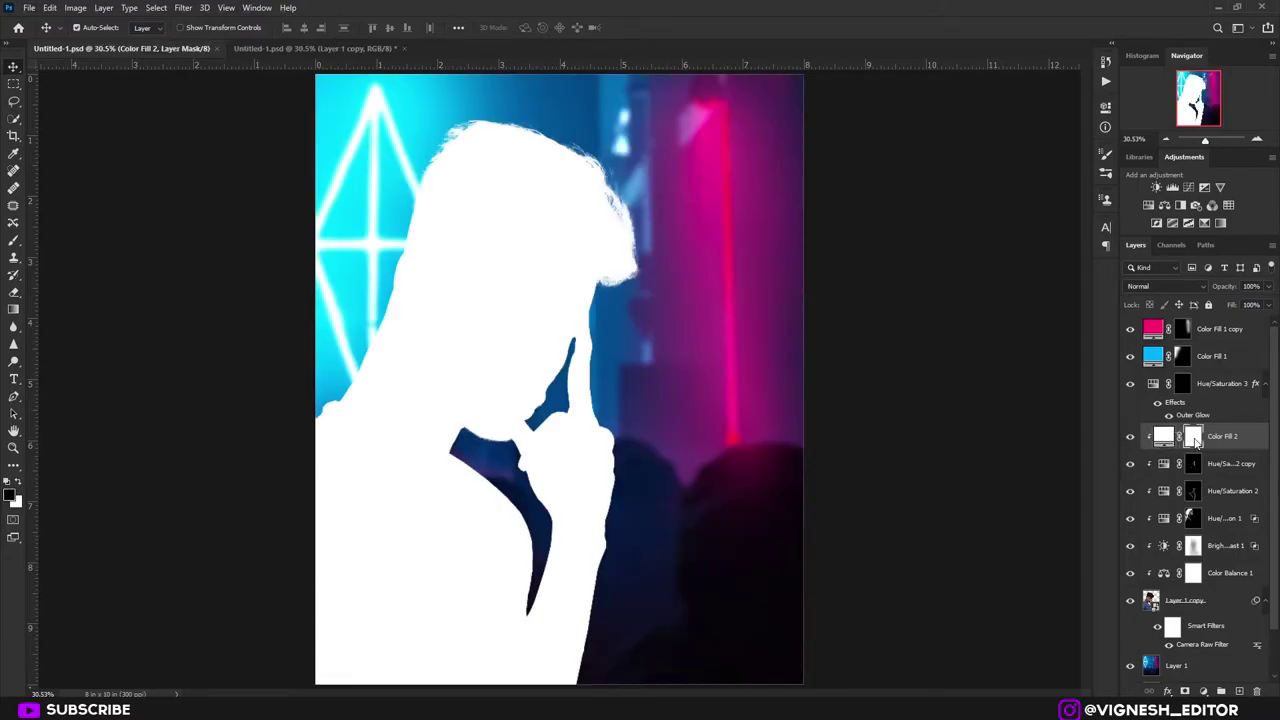
key("ctrl+i")
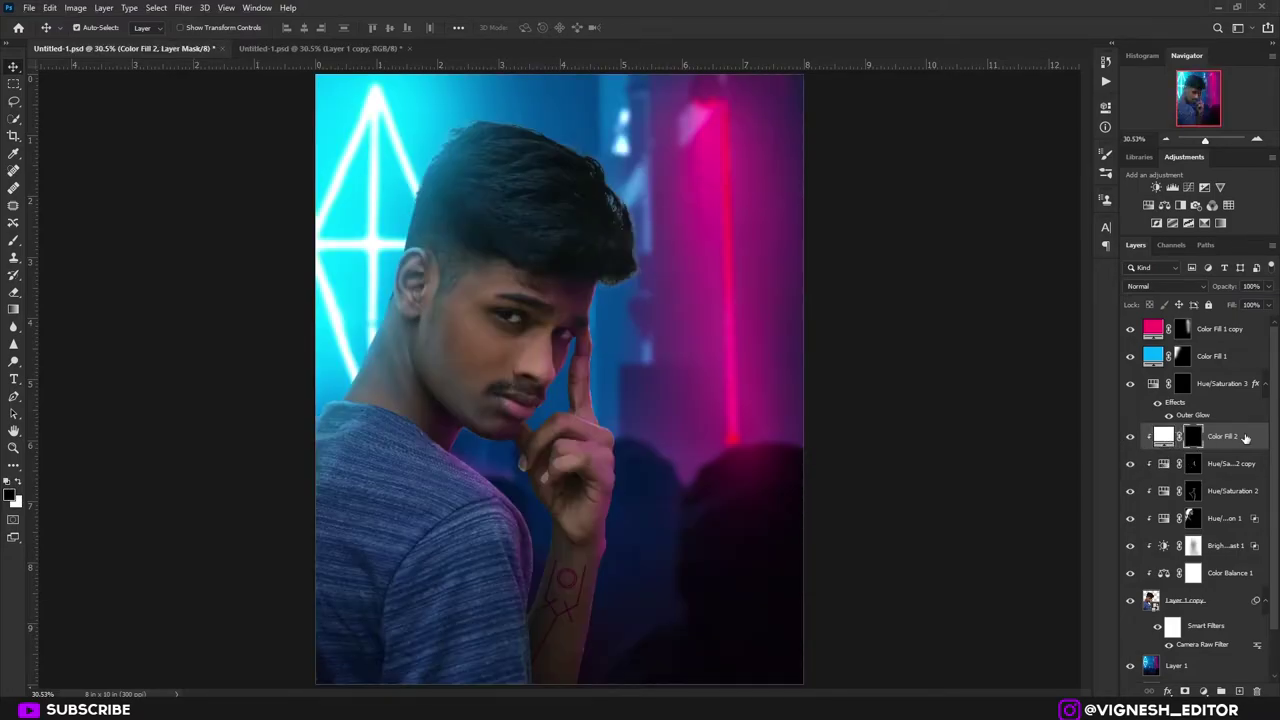
left_click_drag(274, 395, 932, 395)
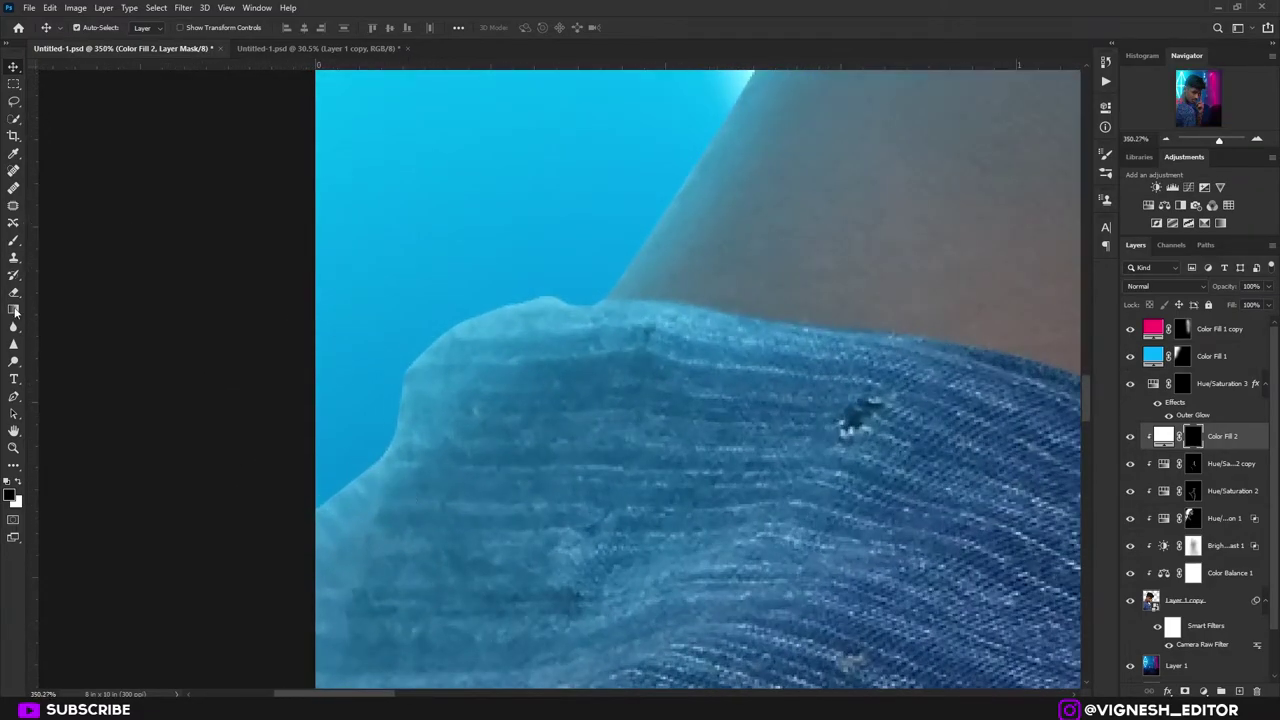
left_click(13, 241)
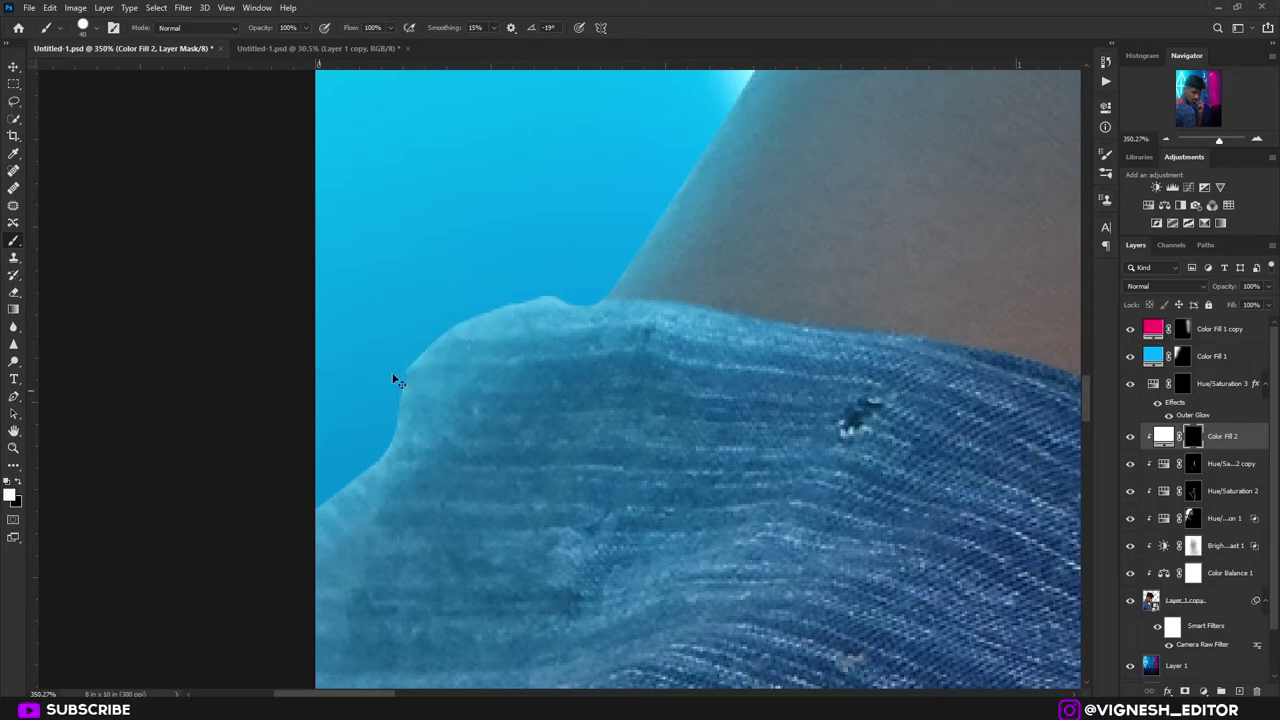
right_click(561, 341)
left_click(581, 322)
left_click_drag(455, 337, 397, 428)
key("ctrl+z")
left_click_drag(370, 365, 600, 368)
left_click_drag(425, 475, 606, 371)
key("bracketleft")
key("bracketleft")
key("bracketleft")
key("bracketleft")
key("bracketleft")
key("bracketleft")
key("bracketleft")
key("bracketleft")
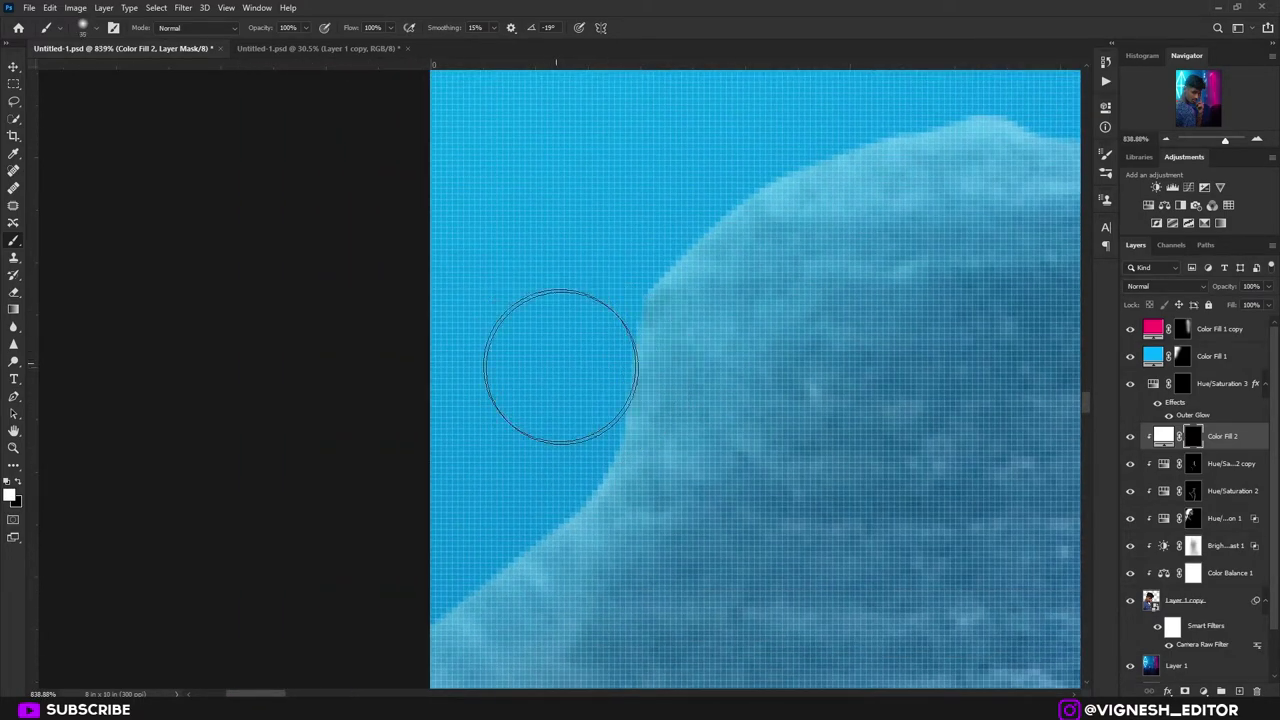
- Rotate the canvas and paint a thin white rim light along the shirt's shoulder edge and the base of the neck
key("r")
left_click_drag(634, 326, 566, 483)
left_click_drag(714, 471, 518, 443)
key("b")
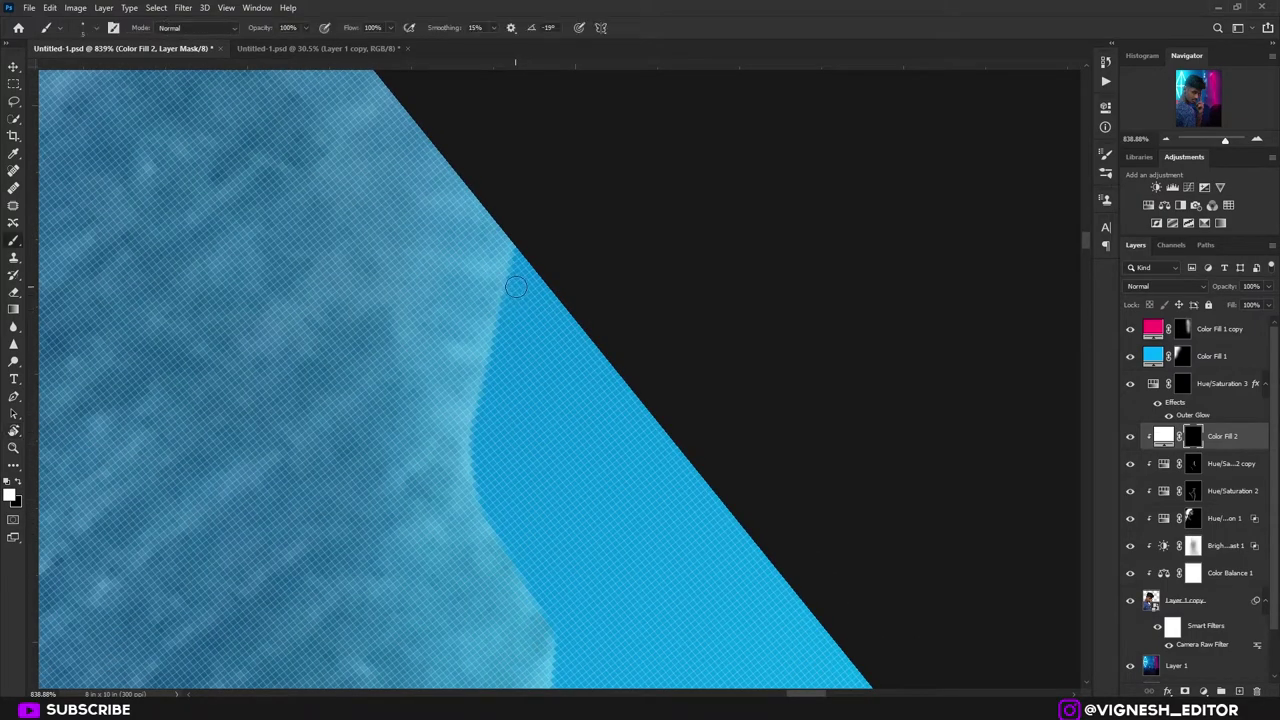
mouse_move(544, 615)
left_mouse_down()
mouse_move(383, 283)
mouse_move(374, 485)
left_mouse_up()
left_click_drag(441, 502, 491, 286)
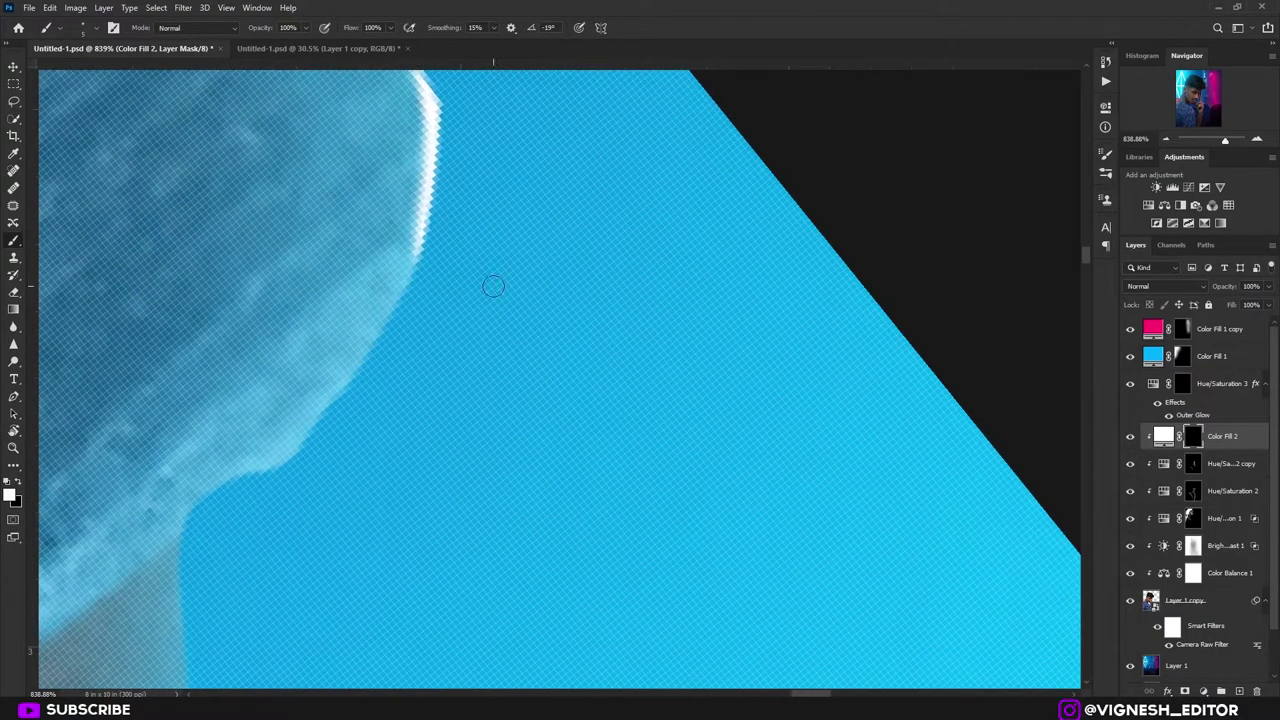
left_click_drag(416, 250, 366, 376)
left_click_drag(426, 230, 546, 237)
left_click_drag(480, 500, 560, 275)
mouse_move(391, 480)
left_mouse_down()
mouse_move(389, 289)
mouse_move(389, 517)
left_mouse_up()
- Set the brush flow to 20%, undo the last stroke, and repaint a fainter rim along the neck edge
left_click(358, 29)
type("20")
key("Return")
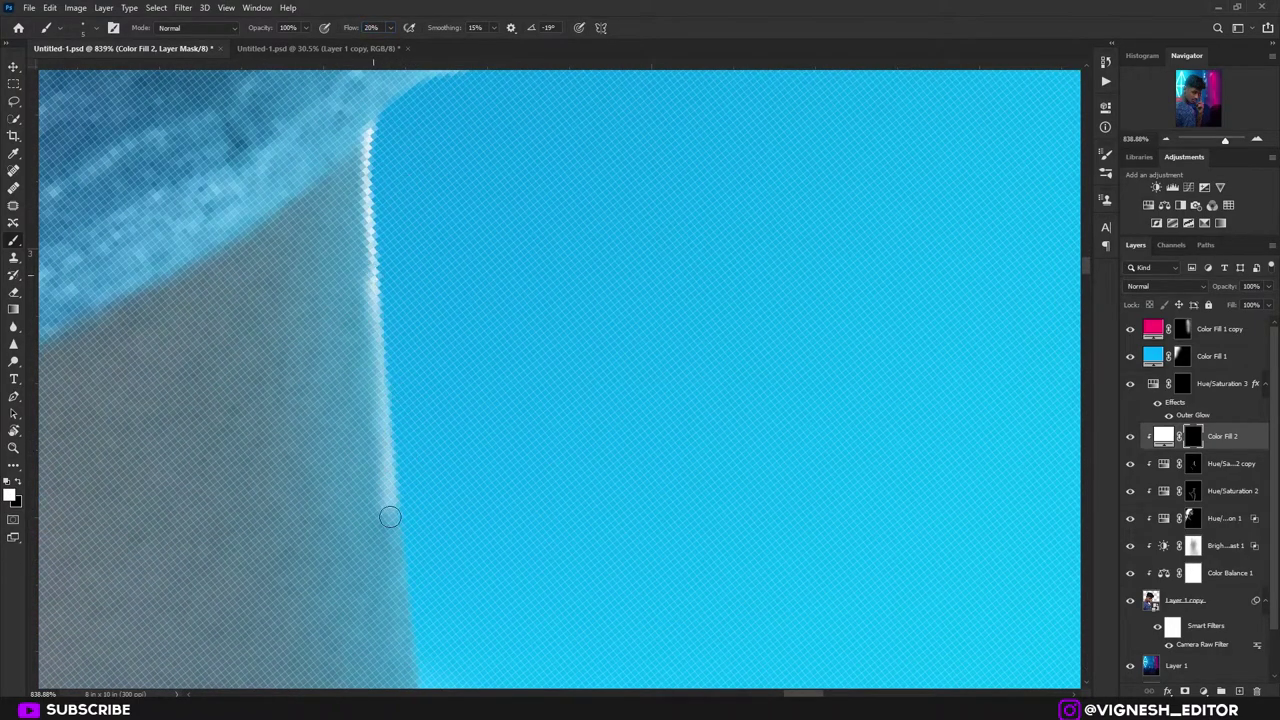
key("ctrl+z")
left_click_drag(374, 257, 389, 437)
mouse_move(377, 510)
left_mouse_down()
mouse_move(317, 267)
mouse_move(252, 142)
left_mouse_up()
left_click_drag(258, 140, 326, 491)
left_click_drag(345, 650, 300, 420)
left_click_drag(335, 517, 243, 151)
- Set the brush flow to 50% and continue the white rim light farther along the neck edge
type("50")
key("Return")
left_click_drag(268, 322, 322, 452)
left_click_drag(335, 600, 170, 240)
mouse_move(285, 590)
left_mouse_down()
mouse_move(199, 250)
mouse_move(91, 150)
left_mouse_up()
left_click_drag(90, 80, 207, 565)
- Add a white highlight along the shirt collar and trim its inner end with a larger black brush
scroll(240, 180, "down", 10)
scroll(230, 118, "up", 8)
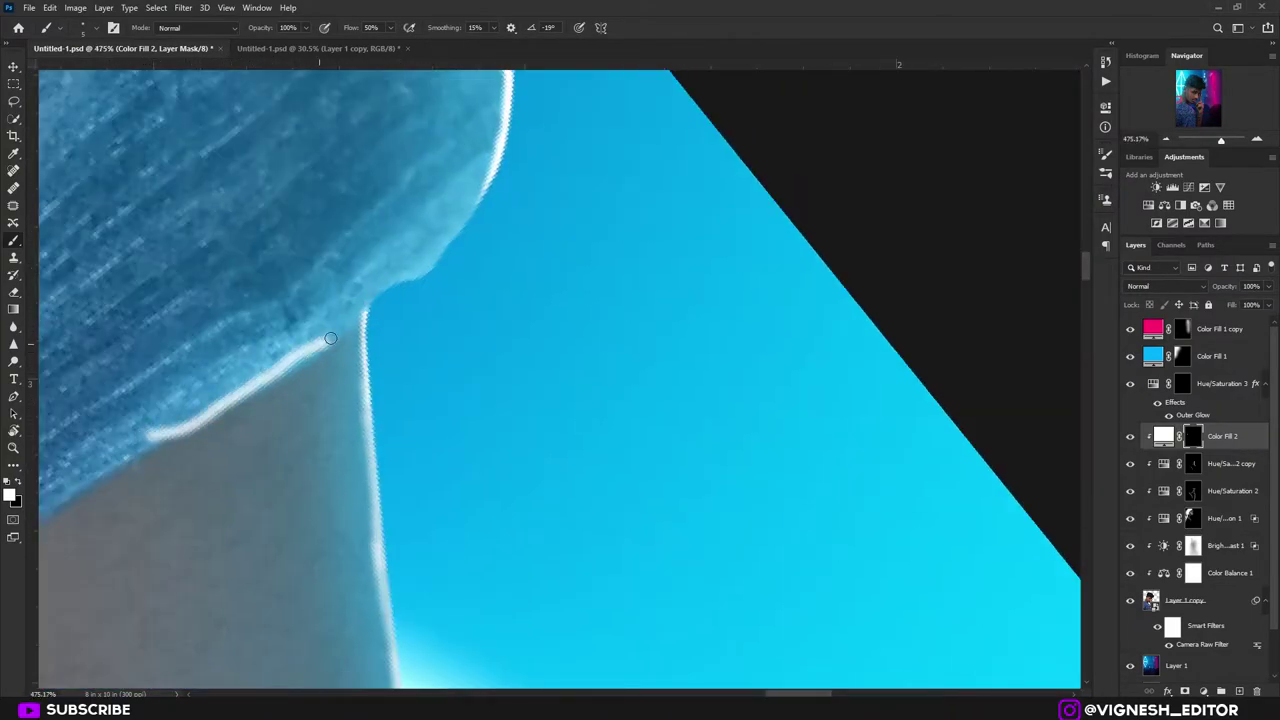
scroll(330, 338, "up", 6)
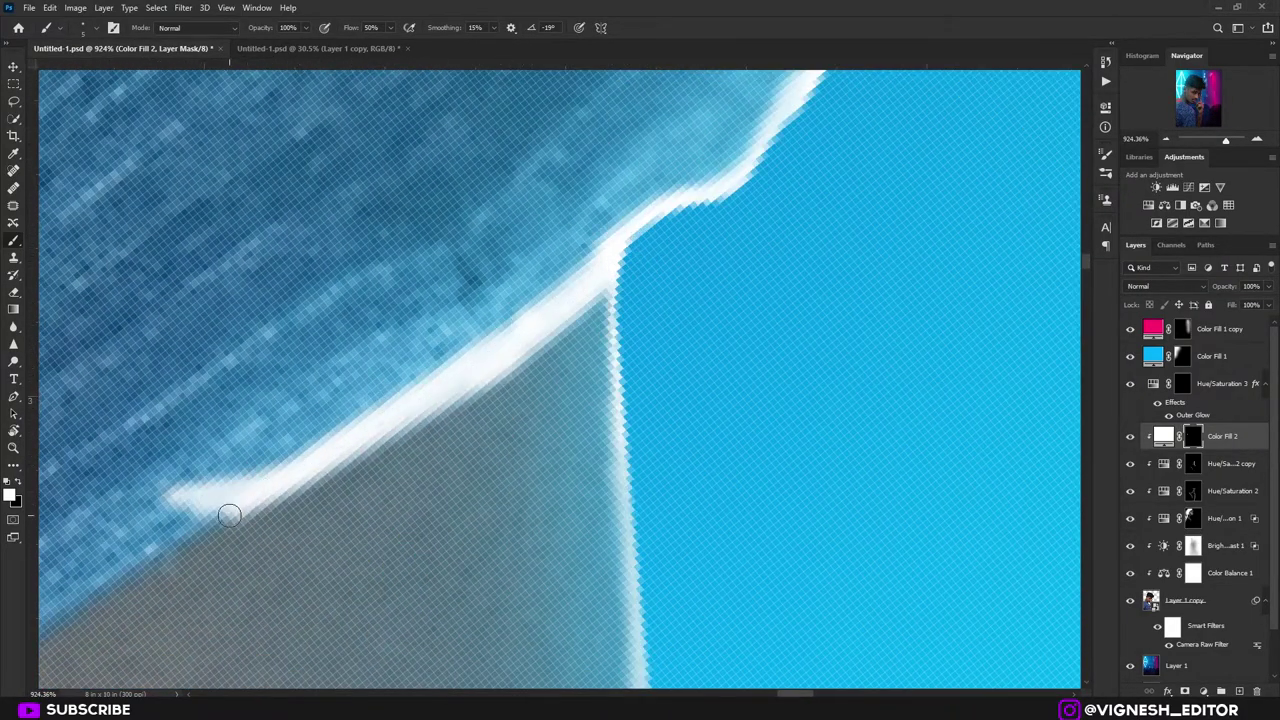
key("x")
key("bracketright")
key("bracketright")
key("bracketright")
key("bracketright")
key("bracketright")
key("bracketright")
key("bracketright")
key("bracketright")
key("bracketright")
key("bracketright")
key("bracketright")
left_click_drag(210, 512, 417, 504)
- Extend the thin white rim light along the back of the neck, behind the ear and up to the hairline
scroll(602, 297, "down", 8)
scroll(370, 465, "up", 7)
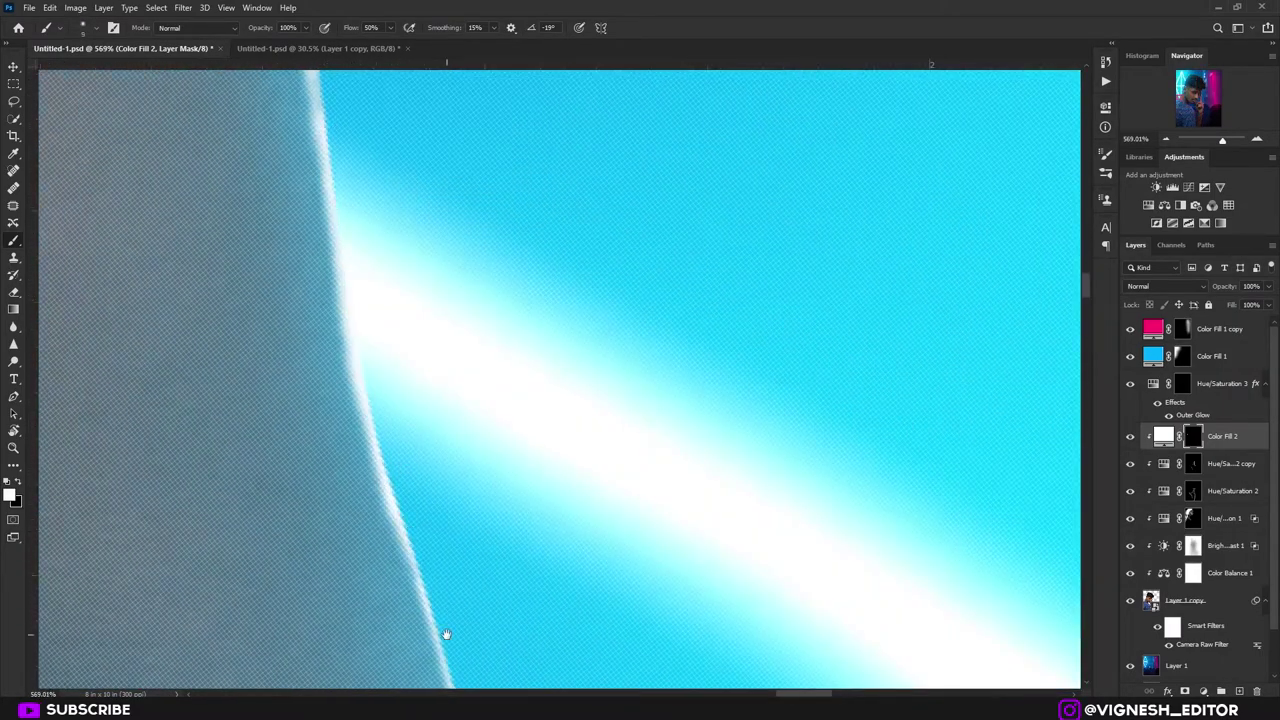
left_click_drag(447, 635, 514, 180)
left_click_drag(508, 480, 508, 250)
left_click_drag(501, 536, 416, 214)
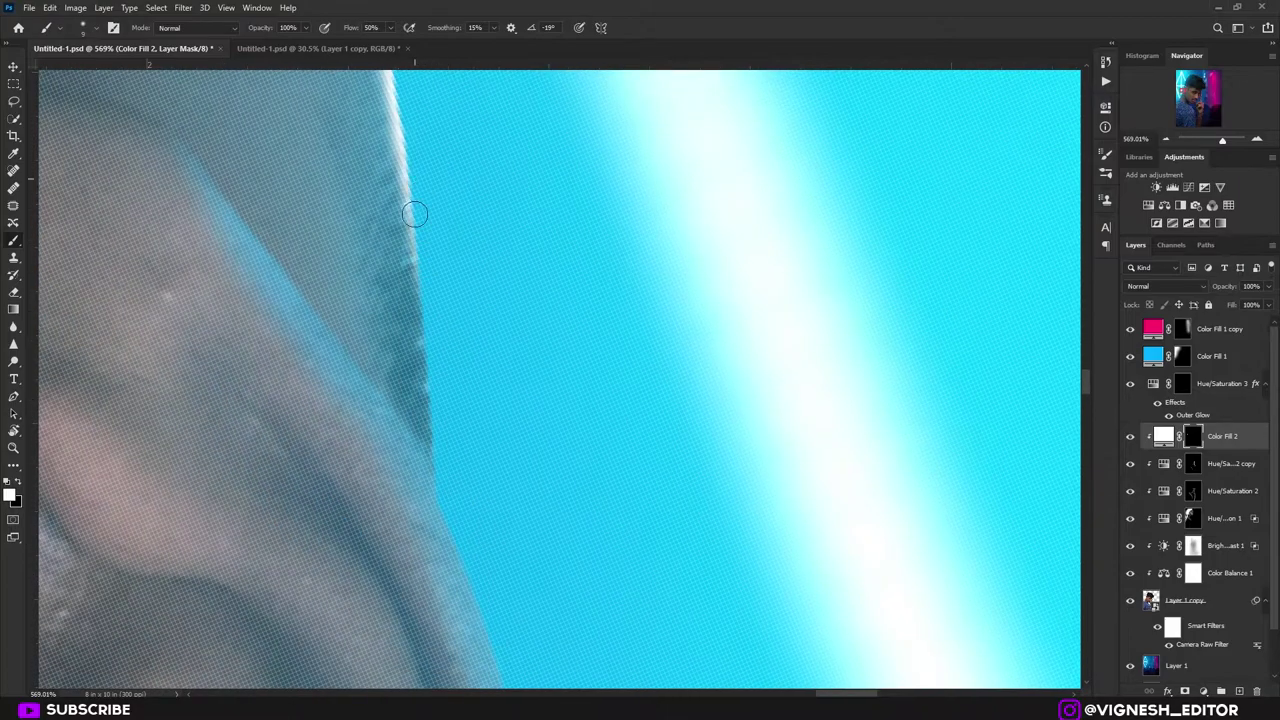
scroll(442, 306, "down", 8)
scroll(400, 330, "up", 8)
left_click_drag(470, 620, 411, 369)
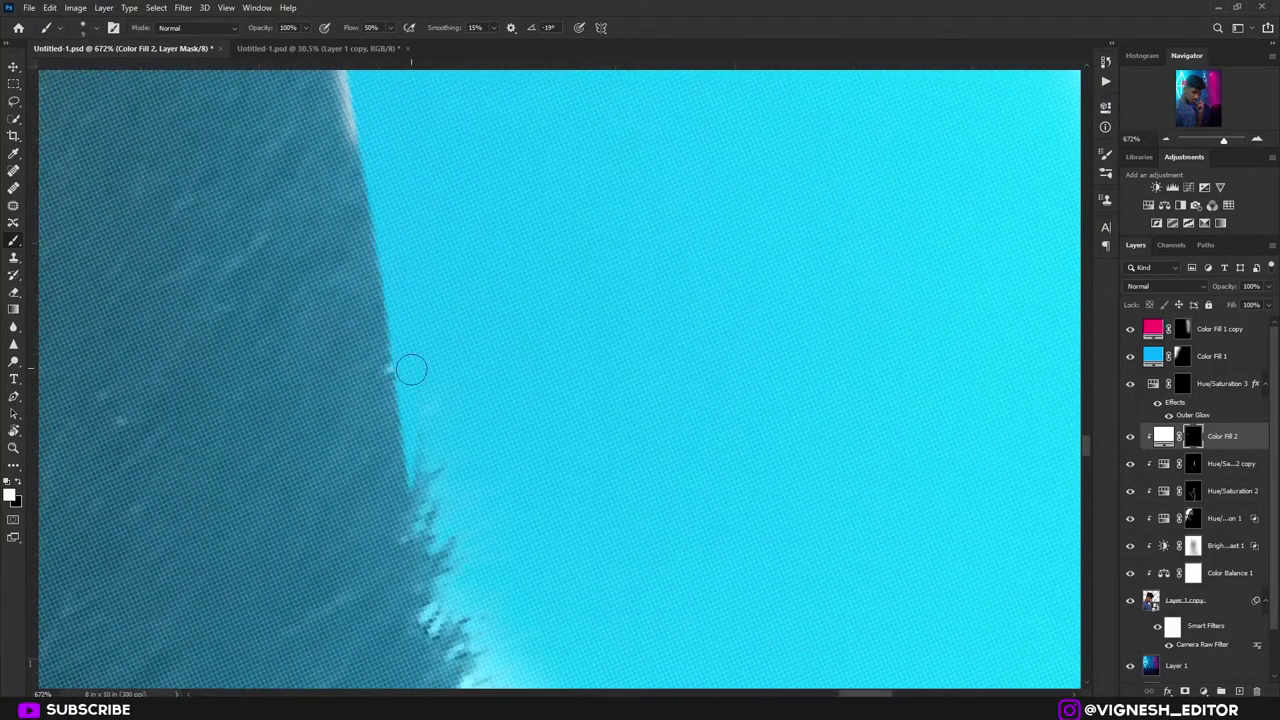
- Paint a soft highlight along the back edge of the hair with a progressively larger brush, undoing the last stroke
scroll(420, 367, "down", 7)
scroll(491, 361, "up", 7)
left_click_drag(491, 361, 486, 283)
left_click_drag(525, 600, 512, 410)
key("bracketright")
key("bracketright")
left_click_drag(540, 560, 526, 395)
key("bracketright")
key("bracketright")
key("bracketright")
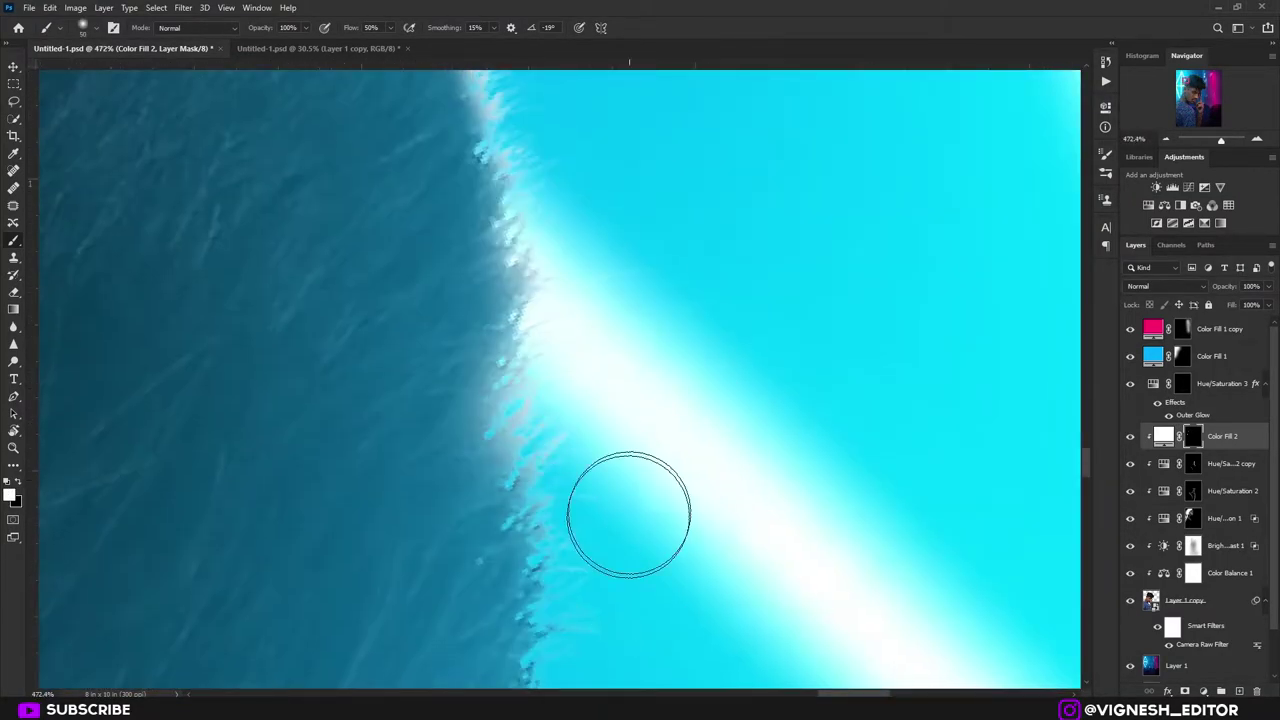
key("bracketright")
left_click_drag(629, 514, 757, 318)
left_click_drag(741, 582, 887, 295)
left_click_drag(834, 286, 614, 420)
key("ctrl+z")
- Shrink the brush to a fine tip and paint thin white highlights on the hair strands against the cyan background
key("bracketleft")
key("bracketleft")
key("bracketleft")
key("bracketleft")
key("bracketleft")
key("bracketleft")
key("bracketleft")
key("bracketleft")
key("bracketleft")
key("bracketleft")
key("bracketleft")
key("bracketleft")
key("bracketleft")
left_click_drag(804, 195, 598, 482)
left_click_drag(557, 526, 449, 566)
left_click_drag(620, 300, 528, 514)
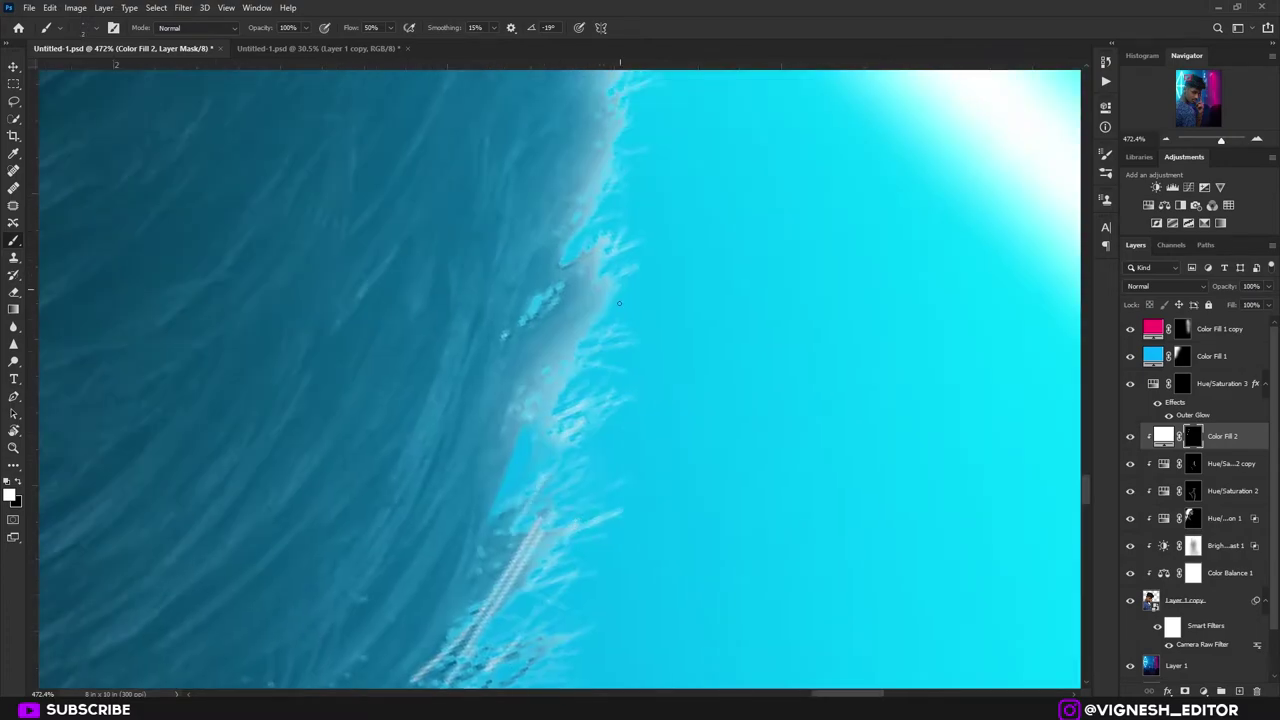
- Add more fine white strokes along the outer hair edge around the back of the head
left_click_drag(595, 120, 566, 307)
left_click_drag(651, 200, 600, 480)
left_click_drag(523, 277, 457, 408)
left_click_drag(530, 300, 473, 515)
left_click_drag(440, 402, 340, 522)
left_click_drag(414, 384, 355, 467)
scroll(425, 337, "down", 7)
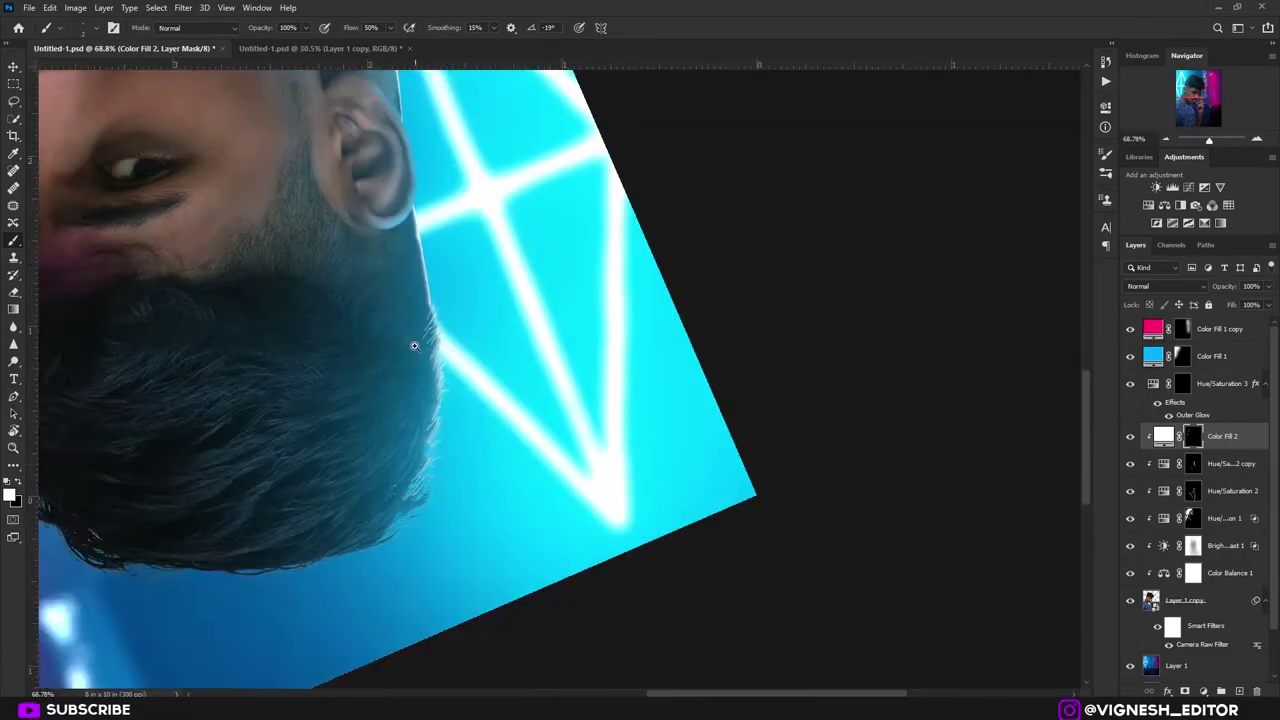
scroll(440, 335, "up", 6)
left_click_drag(490, 350, 444, 438)
left_click_drag(507, 502, 552, 152)
left_click_drag(539, 312, 448, 428)
mouse_move(470, 437)
left_mouse_down()
mouse_move(506, 369)
mouse_move(589, 403)
mouse_move(525, 650)
left_mouse_up()
scroll(506, 369, "down", 3)
- Enlarge the brush, soften the painted hair highlights with black on the fill mask, and return to white near the ear
key("x")
key("bracketright")
key("bracketright")
key("bracketright")
key("bracketright")
key("bracketright")
key("bracketright")
key("bracketright")
key("bracketright")
key("bracketright")
key("bracketright")
key("bracketright")
key("bracketright")
key("bracketright")
key("bracketright")
key("bracketright")
mouse_move(516, 598)
left_mouse_down()
mouse_move(557, 386)
mouse_move(506, 563)
left_mouse_up()
scroll(557, 386, "down", 10)
scroll(630, 160, "up", 12)
key("x")
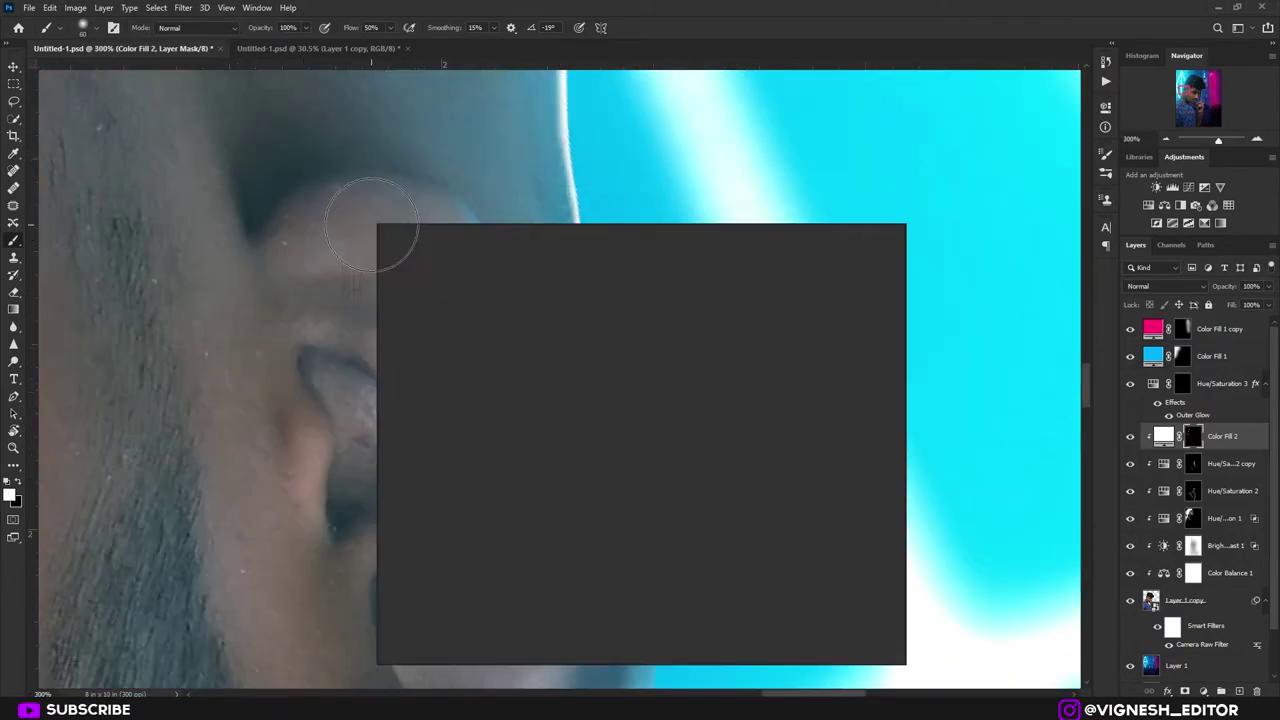
- Paint a hard-edged white highlight along the ear's outer rim and lobe, using a smaller brush at 100% flow
key("shift+bracketright")
key("shift+bracketright")
key("shift+bracketright")
key("shift+bracketright")
key("shift+0")
key("bracketleft")
key("bracketleft")
key("bracketleft")
key("bracketleft")
key("bracketleft")
key("bracketleft")
key("bracketleft")
key("bracketleft")
mouse_move(263, 246)
left_mouse_down()
mouse_move(543, 331)
mouse_move(640, 636)
left_mouse_up()
mouse_move(645, 586)
left_mouse_down()
mouse_move(543, 331)
mouse_move(543, 211)
left_mouse_up()
mouse_move(379, 459)
left_mouse_down()
mouse_move(546, 194)
mouse_move(701, 559)
left_mouse_up()
- Soften the brush and feather the white ear-rim highlight with black on the Color Fill 2 mask
key("x")
key("shift+bracketleft")
key("shift+bracketleft")
key("shift+bracketleft")
key("shift+bracketleft")
key("bracketright")
key("bracketright")
key("bracketright")
mouse_move(325, 245)
left_mouse_down()
mouse_move(351, 209)
mouse_move(484, 227)
left_mouse_up()
scroll(484, 229, "down", 5)
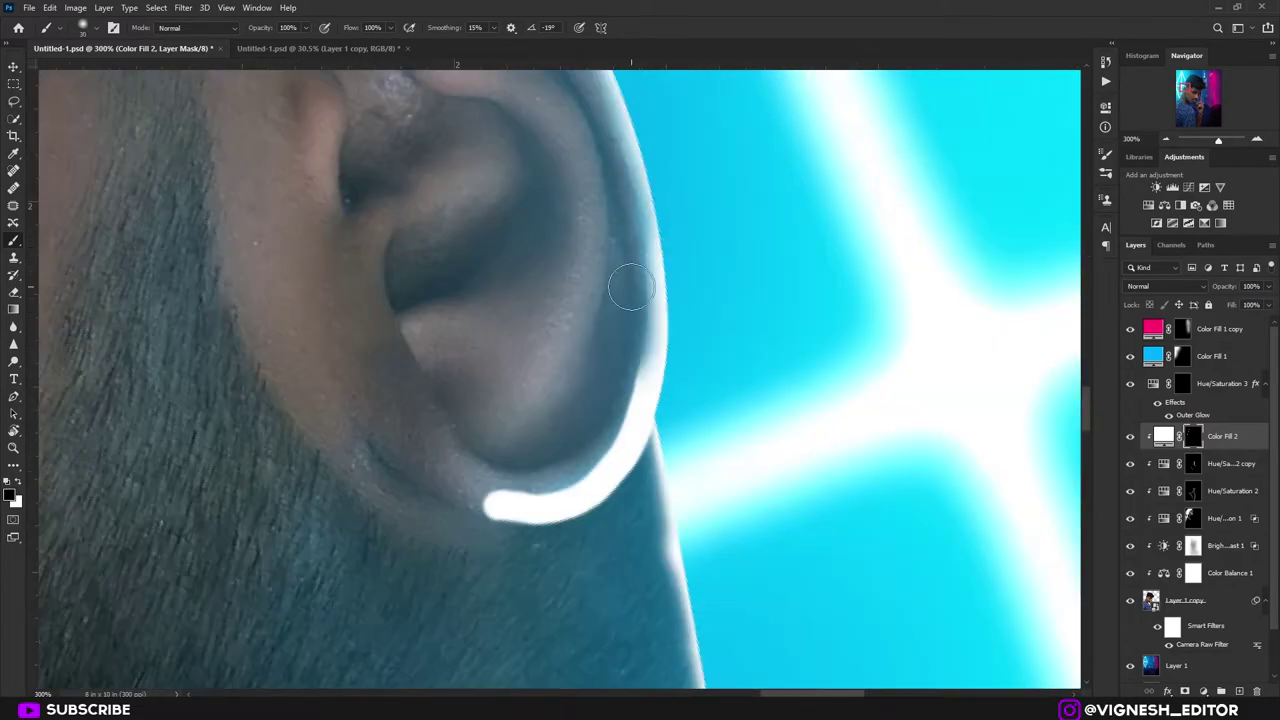
mouse_move(645, 335)
left_mouse_down()
mouse_move(540, 478)
mouse_move(583, 460)
left_mouse_up()
left_click_drag(590, 150, 734, 430)
- Refine the highlights around the ear and the back of the neck with a larger and then a smaller brush
key("bracketright")
key("bracketright")
key("bracketright")
key("bracketright")
key("bracketright")
key("bracketright")
key("bracketright")
key("bracketright")
key("bracketright")
key("bracketright")
key("bracketright")
mouse_move(437, 366)
left_mouse_down()
mouse_move(497, 471)
mouse_move(436, 357)
left_mouse_up()
key("bracketleft")
key("bracketleft")
key("bracketleft")
key("bracketleft")
key("bracketleft")
left_click_drag(620, 530, 710, 535)
left_click_drag(325, 285, 375, 380)
left_click_drag(520, 455, 414, 266)
- Save the document, reset the canvas rotation, and toggle the visibility of Color Fill 2 to compare the highlights
key("ctrl+0")
key("ctrl+s")
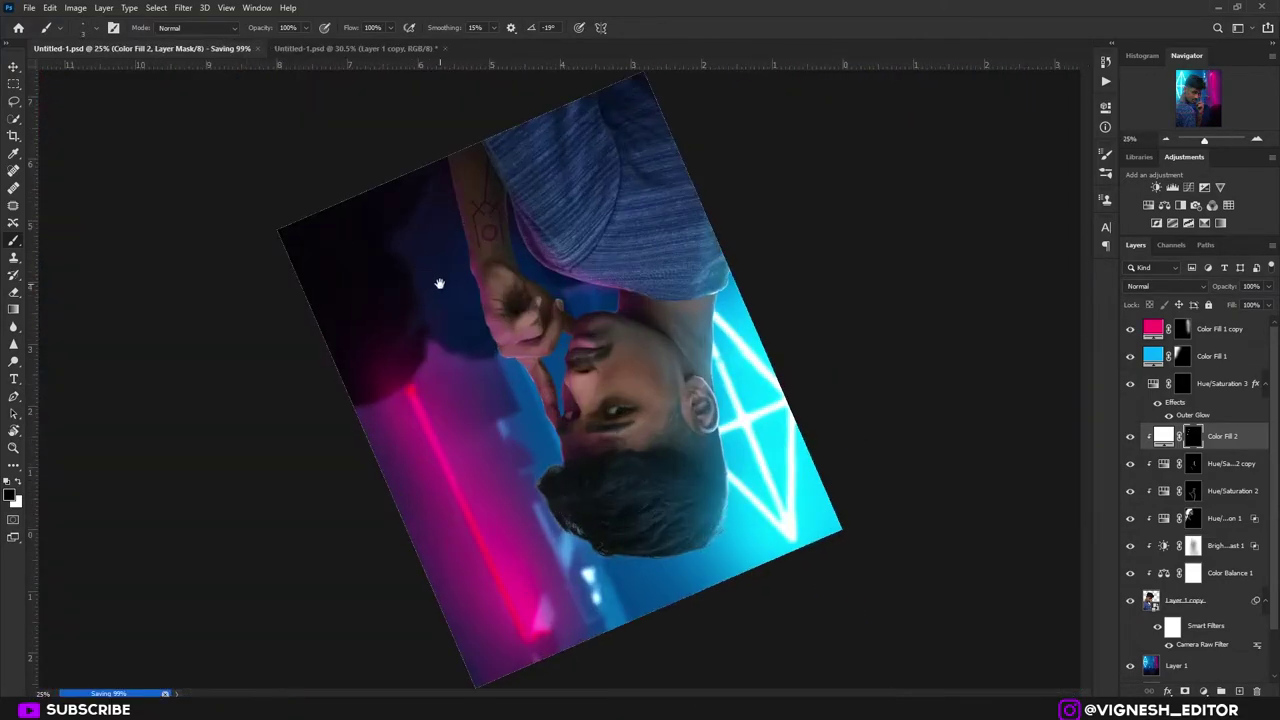
key("r")
left_click(193, 29)
left_click(1131, 437)
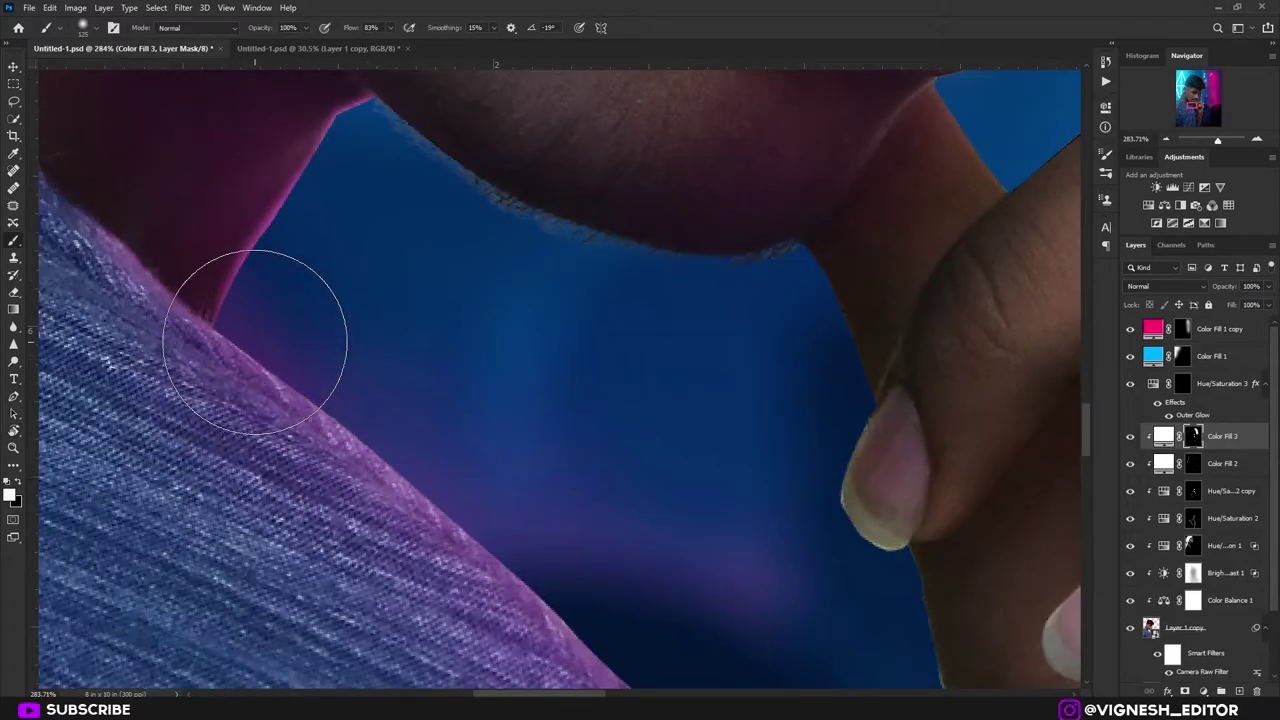
- Shrink the brush to a fine tip and paint a thin white rim on the shirt edge using the Color Fill 3 mask
key("bracketleft")
key("bracketleft")
key("bracketleft")
key("bracketleft")
key("bracketleft")
key("bracketleft")
left_click_drag(246, 306, 429, 84)
scroll(429, 110, "up", 7)
key("bracketleft")
key("bracketleft")
key("bracketleft")
key("bracketleft")
key("bracketleft")
key("bracketleft")
key("bracketleft")
key("bracketleft")
key("bracketleft")
key("bracketleft")
key("bracketleft")
mouse_move(523, 197)
left_mouse_down()
mouse_move(534, 309)
mouse_move(512, 377)
left_mouse_up()
left_click_drag(512, 378, 507, 205)
left_click_drag(506, 207, 496, 499)
scroll(495, 499, "up", 4)
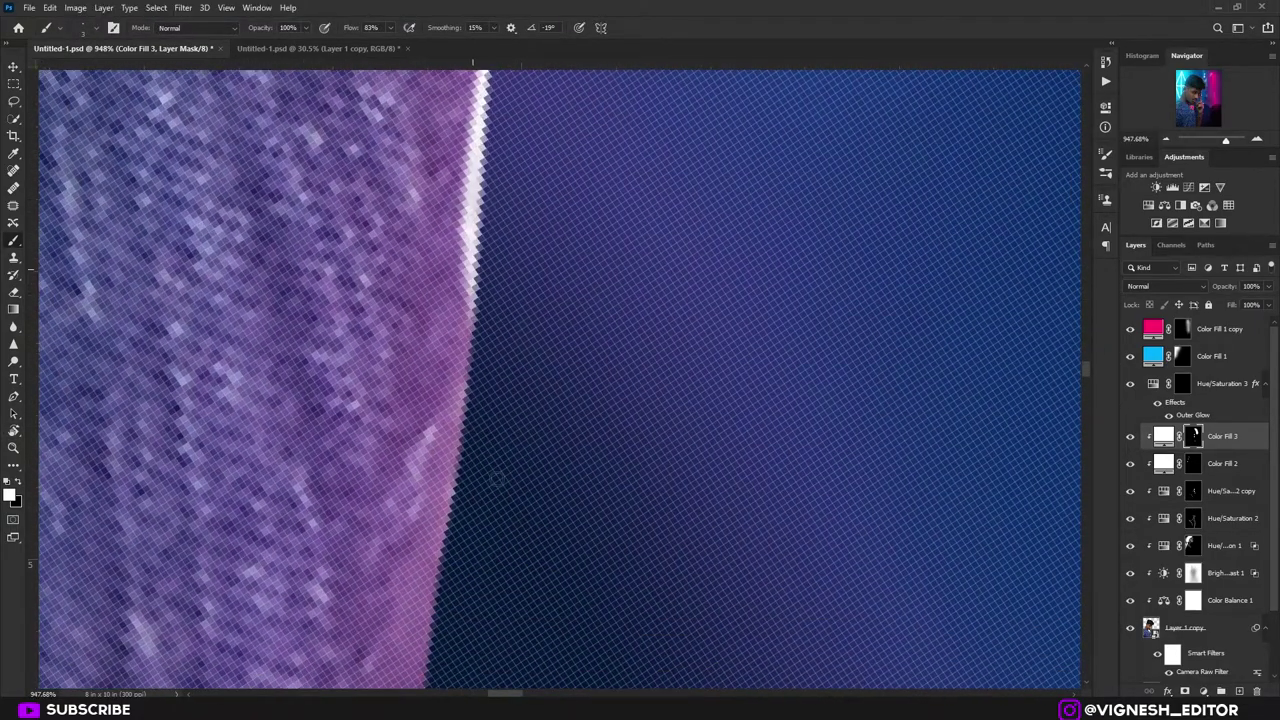
- Clean up the shirt-edge rim with black and extend it down the collar in white
key("x")
mouse_move(474, 258)
left_mouse_down()
mouse_move(452, 438)
mouse_move(476, 318)
left_mouse_up()
key("x")
mouse_move(455, 488)
left_mouse_down()
mouse_move(423, 229)
mouse_move(360, 500)
mouse_move(385, 320)
left_mouse_up()
mouse_move(396, 294)
left_mouse_down()
mouse_move(367, 478)
mouse_move(402, 190)
left_mouse_up()
key("x")
left_click_drag(386, 316, 367, 446)
key("x")
left_click_drag(380, 356, 332, 640)
mouse_move(330, 646)
left_mouse_down()
mouse_move(414, 300)
mouse_move(533, 222)
left_mouse_up()
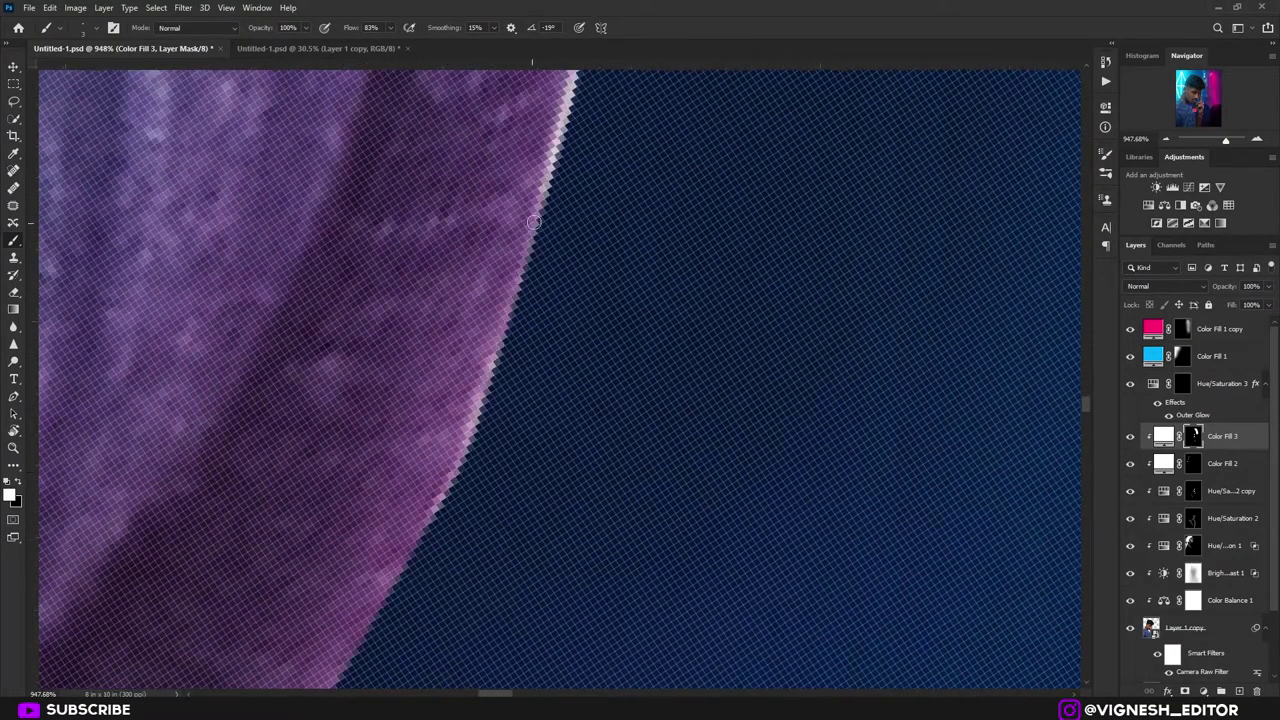
- Continue the thin white rim light along the subject's outline against the blue background
left_click_drag(465, 502, 669, 203)
scroll(669, 203, "down", 5)
left_click_drag(804, 125, 754, 217)
scroll(754, 217, "up", 6)
key("r")
mouse_move(638, 306)
left_mouse_down()
mouse_move(591, 277)
mouse_move(589, 650)
left_mouse_up()
left_click_drag(589, 650, 624, 180)
scroll(624, 215, "down", 4)
left_click_drag(741, 210, 698, 336)
mouse_move(766, 400)
left_mouse_down()
mouse_move(597, 157)
mouse_move(474, 435)
left_mouse_up()
- Adjust the brush size and paint a thin white rim from below the nose tip down the upper lip area
scroll(597, 157, "down", 3)
key("x")
key("bracketright")
key("bracketright")
key("bracketright")
key("bracketright")
key("bracketright")
key("bracketright")
key("x")
scroll(456, 441, "up", 5)
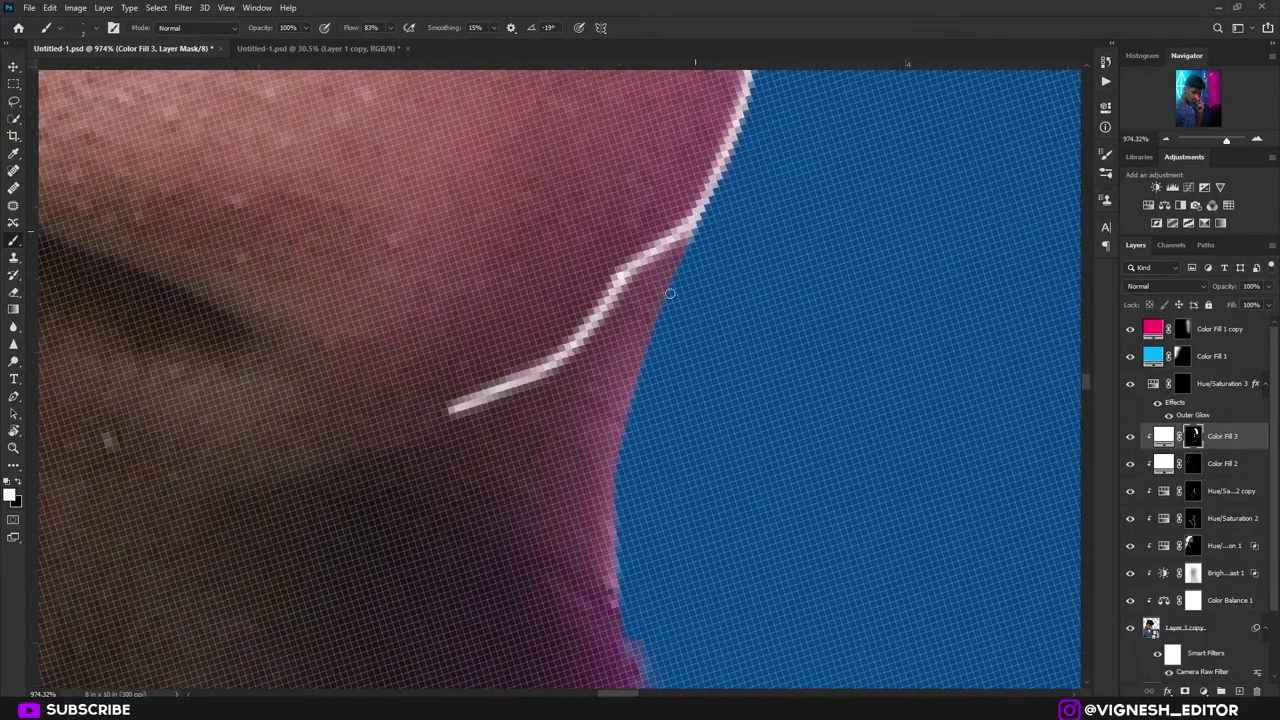
left_click_drag(690, 228, 614, 465)
mouse_move(614, 465)
left_mouse_down()
mouse_move(551, 314)
mouse_move(607, 670)
left_mouse_up()
- Paint fine white hair strokes along the edge of the moustache above the mouth
left_click_drag(581, 606, 509, 299)
left_click_drag(438, 640, 483, 437)
left_click_drag(485, 384, 531, 228)
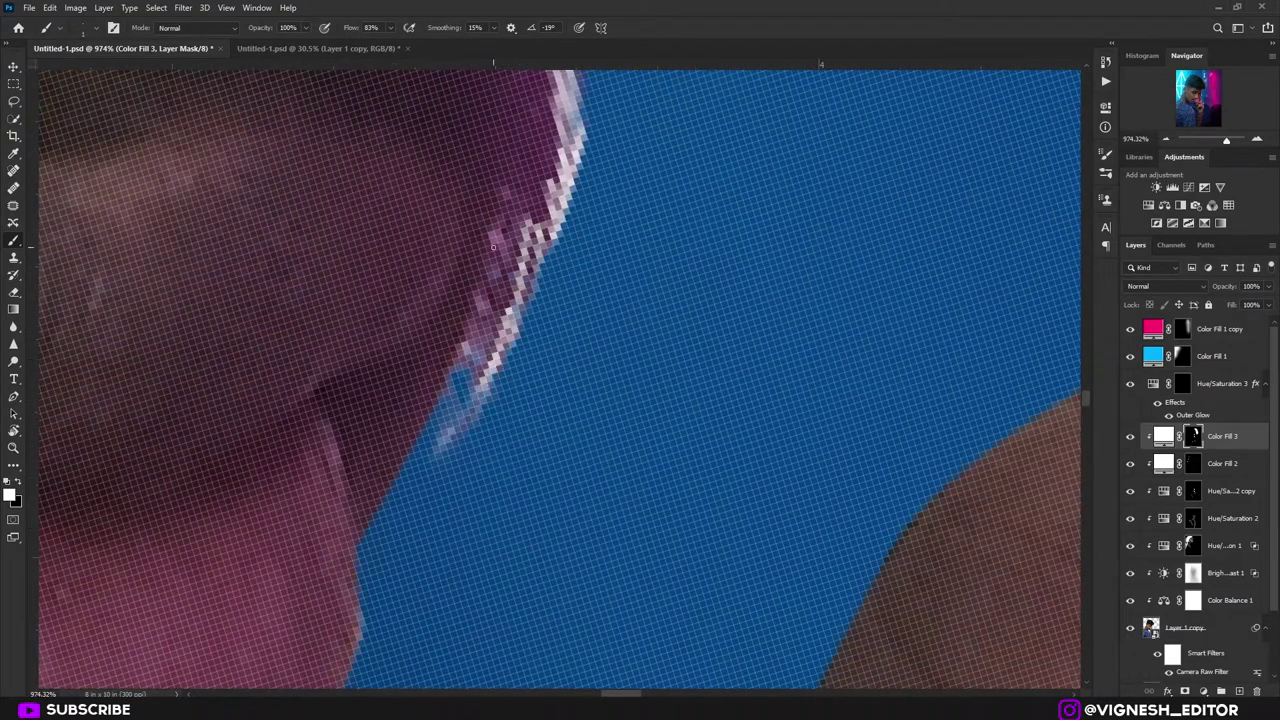
scroll(366, 527, "down", 7)
- Paint a thin white highlight up the edge of the nose bridge in front of the far cheek
key("x")
scroll(534, 297, "down", 9)
scroll(620, 320, "up", 12)
key("x")
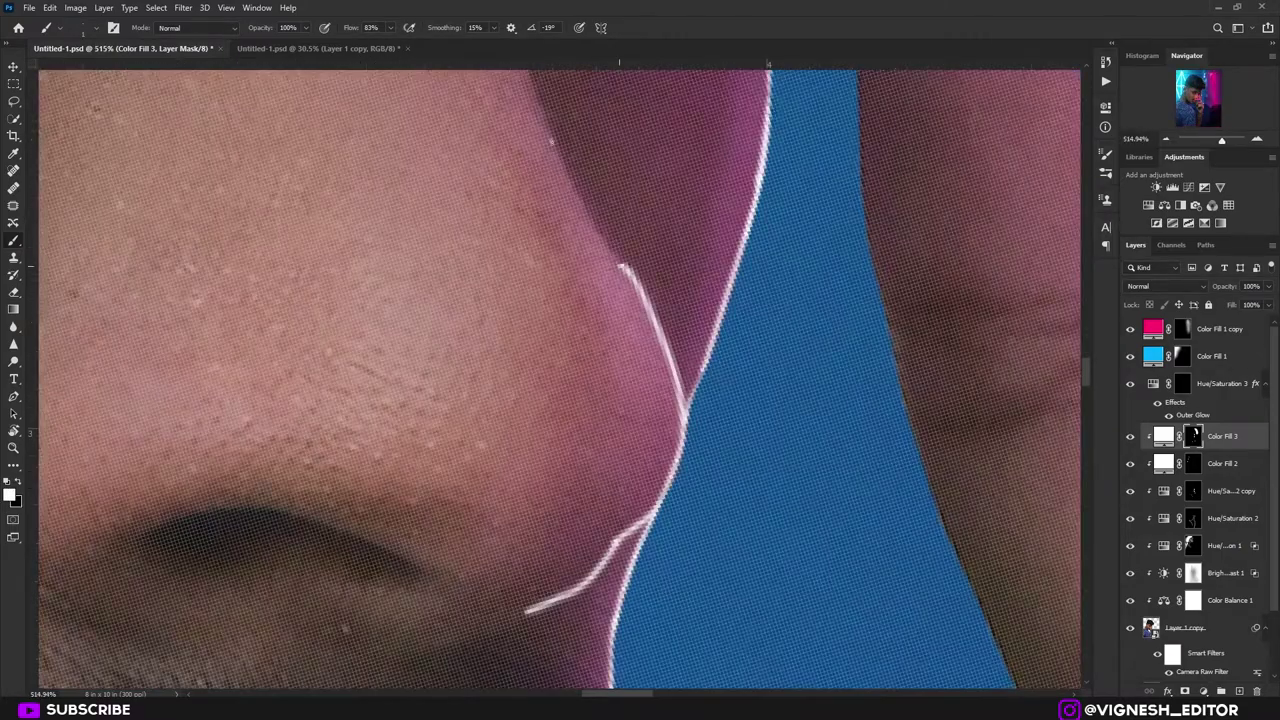
scroll(577, 200, "up", 4)
left_click_drag(672, 468, 640, 425)
left_click(525, 228)
scroll(525, 229, "down", 8)
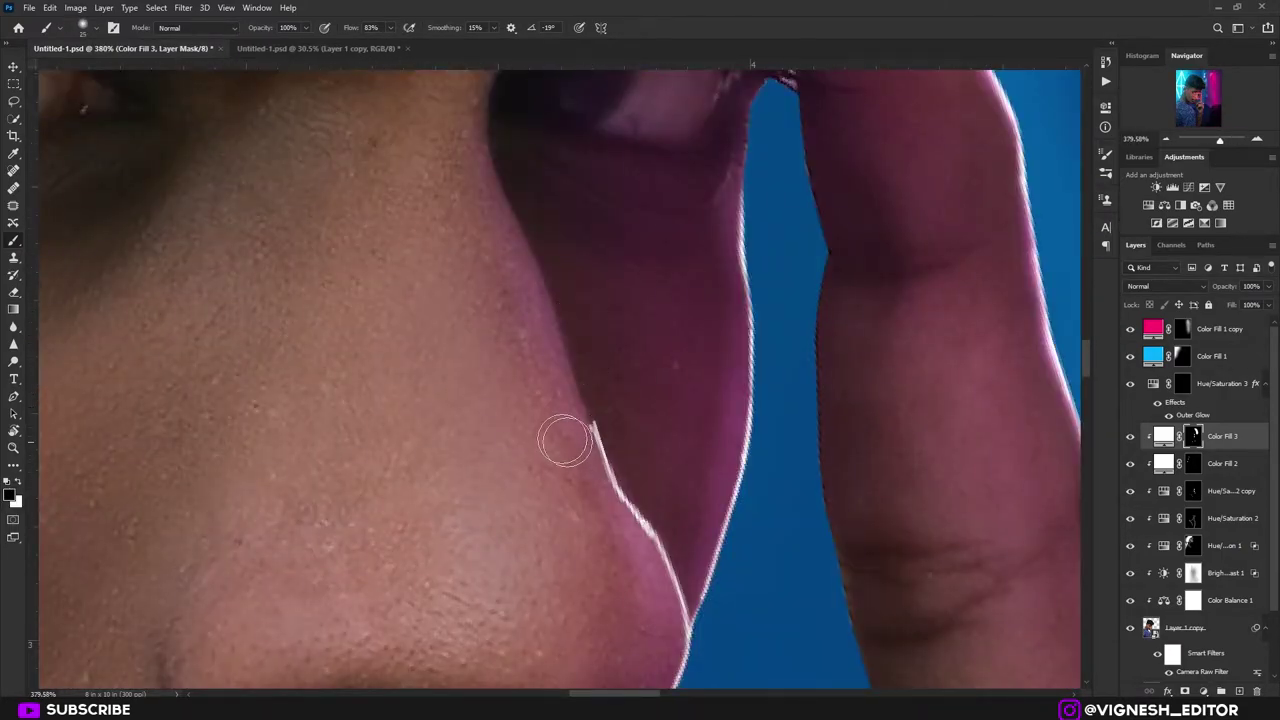
- Fade the nose-bridge highlight with black on the mask, using a soft, enlarged brush
left_click_drag(565, 560, 560, 220)
left_click_drag(520, 580, 515, 240)
key("]")
key("]")
key("]")
key("]")
key("]")
key("]")
key("]")
key("]")
- Shrink the brush and extend the thin white rim around the nose tip and along its lower edge
key("x")
key("[")
key("[")
key("[")
key("[")
key("[")
key("[")
key("[")
key("[")
key("[")
key("[")
key("[")
key("[")
key("[")
key("[")
key("[")
key("[")
key("[")
key("[")
mouse_move(530, 620)
left_mouse_down()
mouse_move(515, 225)
mouse_move(581, 403)
left_mouse_up()
scroll(609, 200, "up", 8)
left_click_drag(612, 246, 559, 440)
scroll(575, 368, "up", 4)
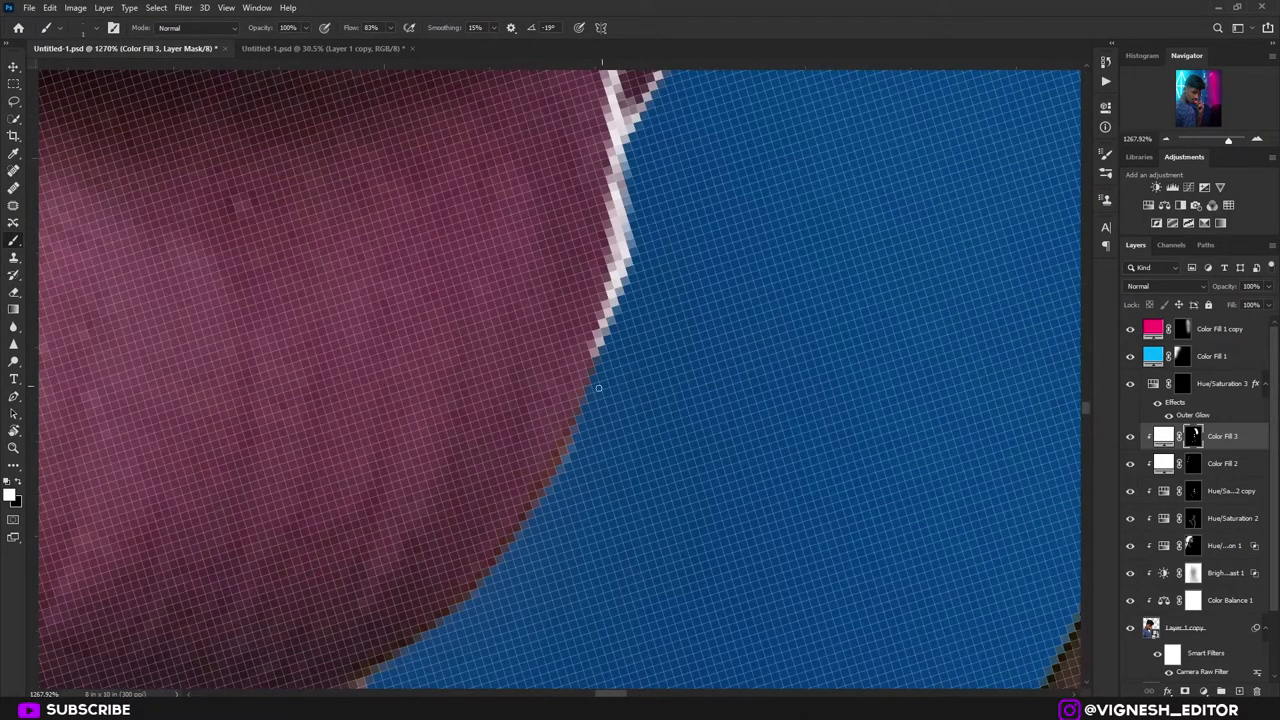
left_click_drag(602, 355, 468, 592)
left_click_drag(646, 243, 606, 466)
left_click_drag(440, 640, 605, 117)
mouse_move(621, 237)
left_mouse_down()
mouse_move(520, 338)
mouse_move(296, 386)
mouse_move(390, 402)
left_mouse_up()
- Refine the tapering end of the rim beneath the nose tip on the mask, alternating black and white with larger brushes
key("x")
key("]")
key("]")
key("]")
key("]")
key("]")
key("]")
left_click_drag(457, 533, 437, 311)
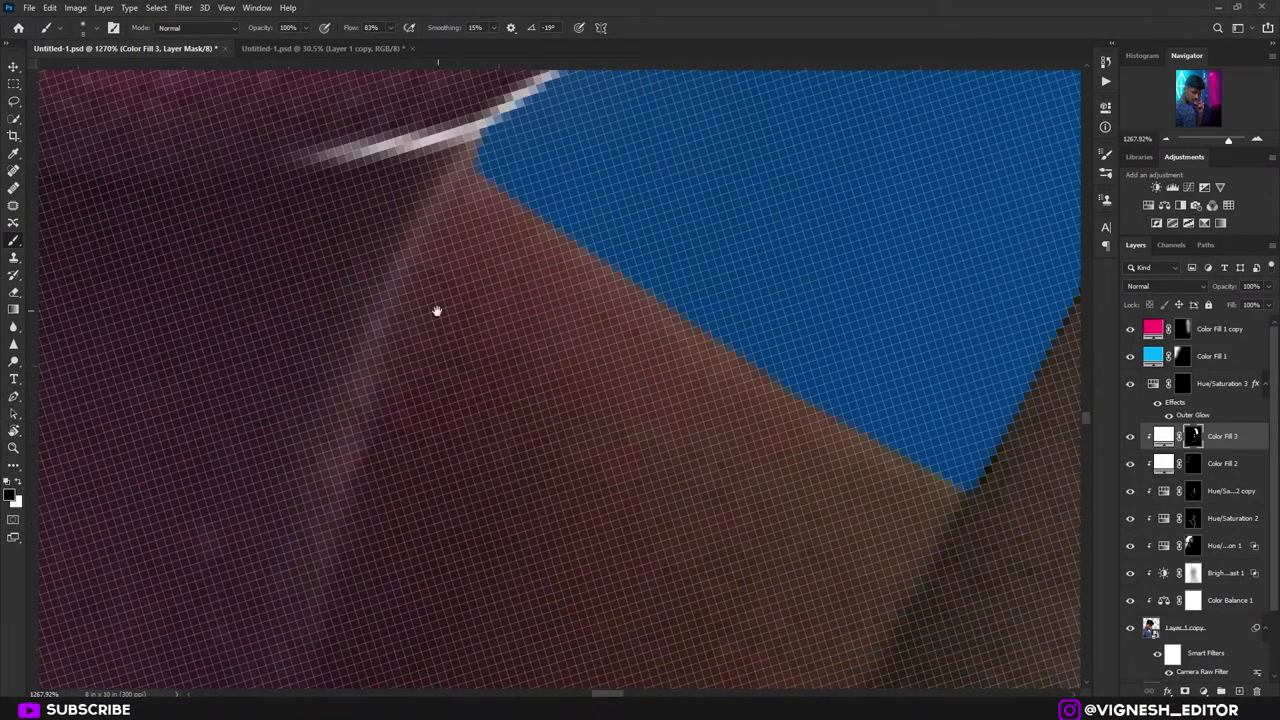
left_click_drag(473, 138, 325, 612)
key("x")
left_click_drag(308, 683, 374, 566)
key("]")
key("]")
key("]")
key("]")
key("]")
key("]")
key("]")
key("]")
key("]")
key("]")
key("]")
key("]")
key("]")
left_click_drag(717, 302, 346, 608)
- Fade the upper part of the nose rim beside the bridge with a black brush at 29% opacity
key("x")
key("[")
key("[")
key("[")
key("[")
key("[")
key("[")
key("[")
key("[")
key("[")
key("[")
key("[")
left_click_drag(162, 335, 653, 664)
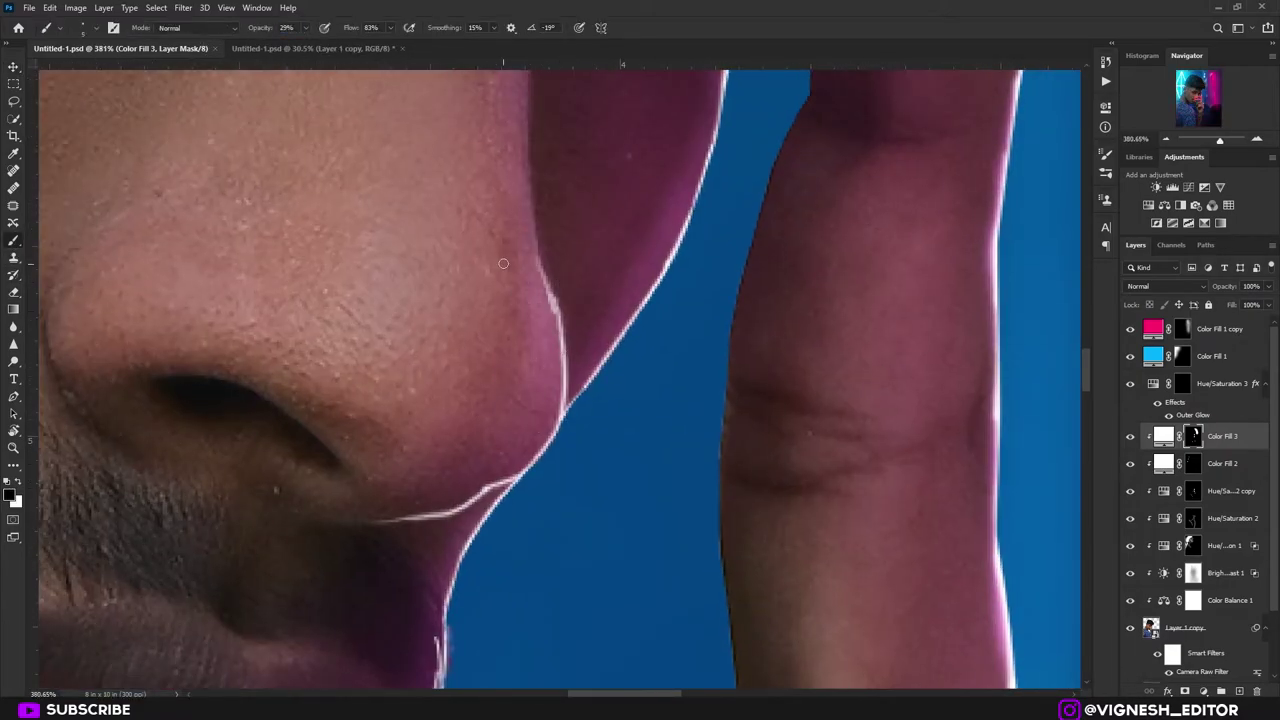
key("]")
key("]")
key("]")
key("]")
key("]")
key("]")
key("]")
key("]")
left_click_drag(556, 300, 565, 390)
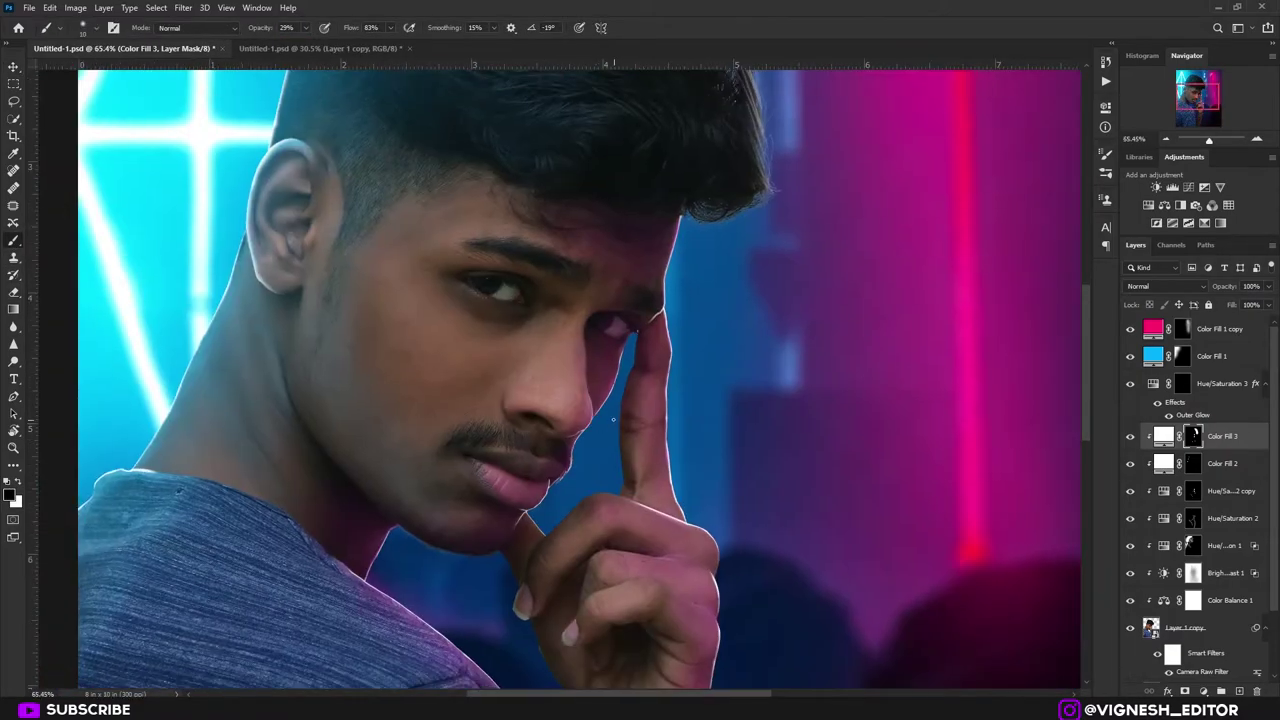
- Fit the whole image on screen and reset the canvas rotation
key("v")
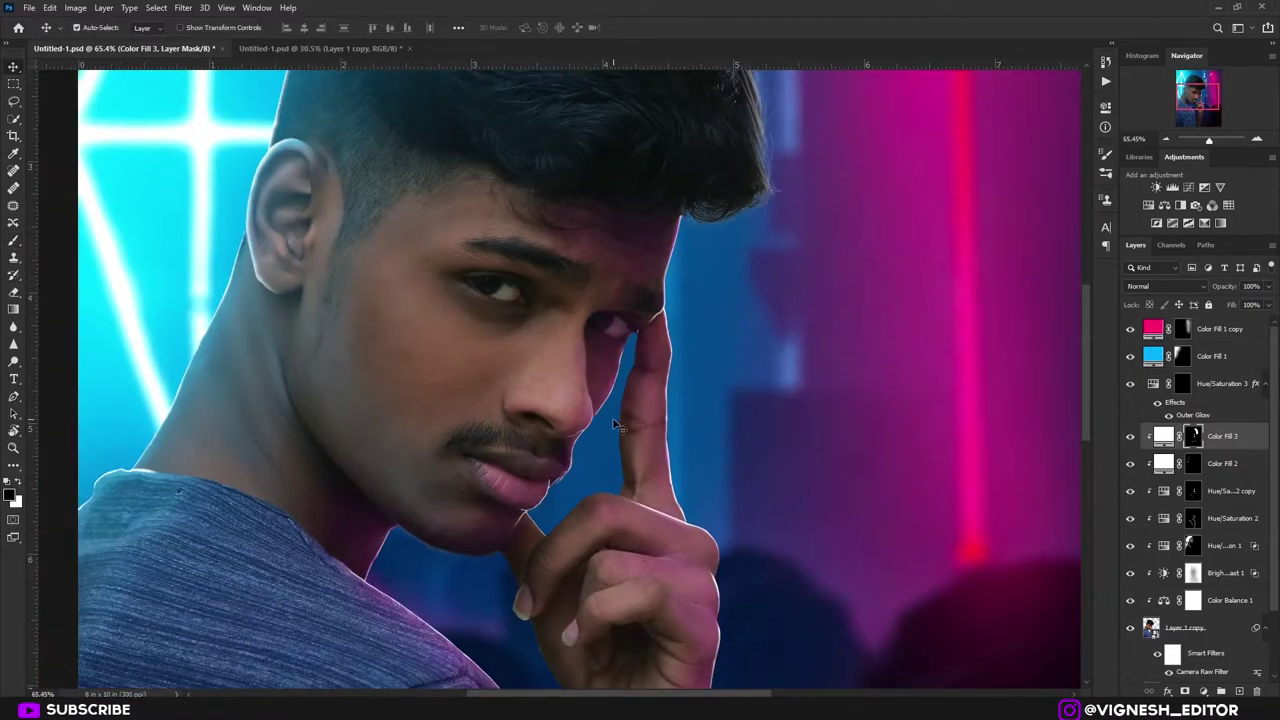
key("ctrl+0")
key("r")
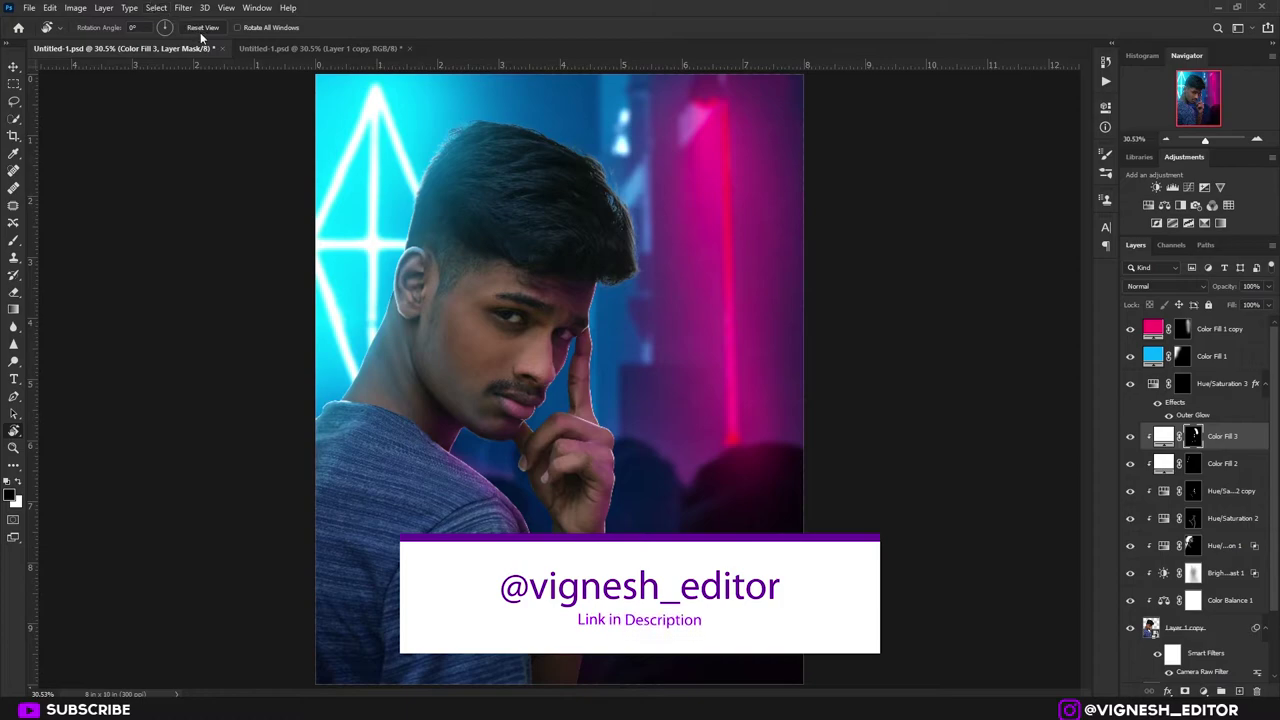
left_click(12, 64)
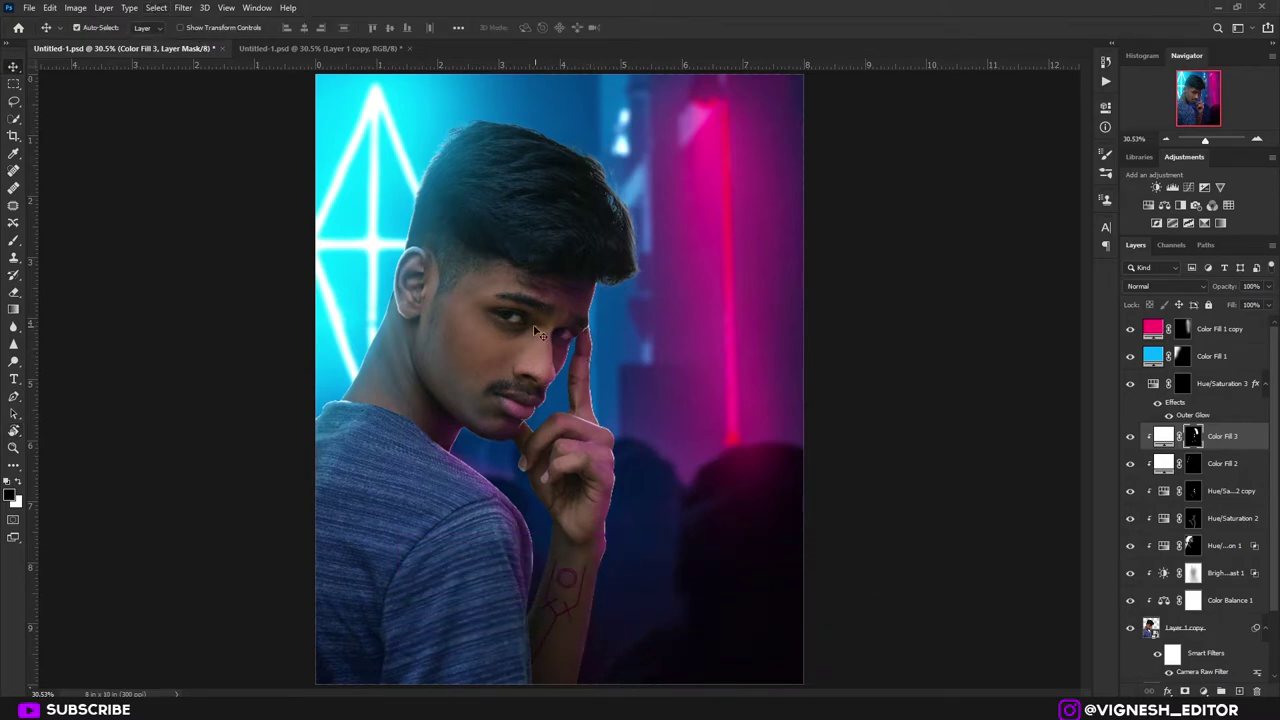
- Add an Exposure adjustment layer above Color Fill 3 with exposure +2.58 and invert its mask to black
left_click_drag(542, 326, 850, 470)
scroll(300, 320, "up", 2)
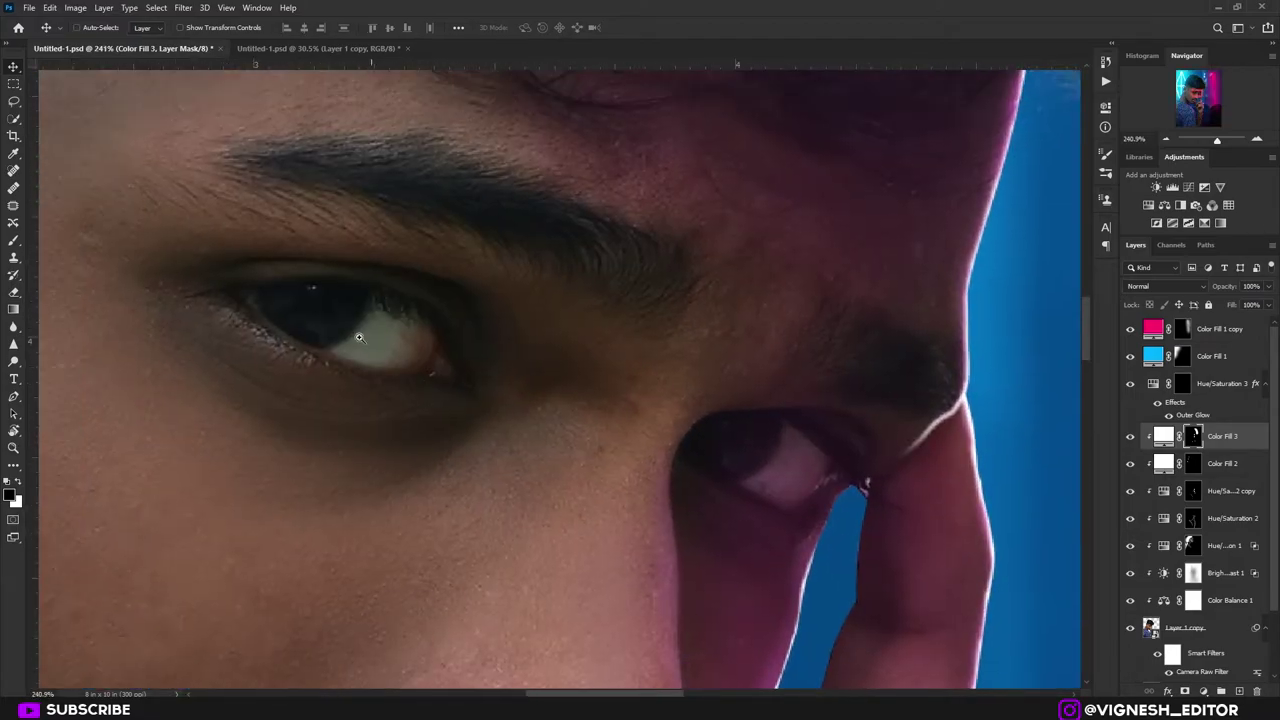
scroll(370, 380, "up", 3)
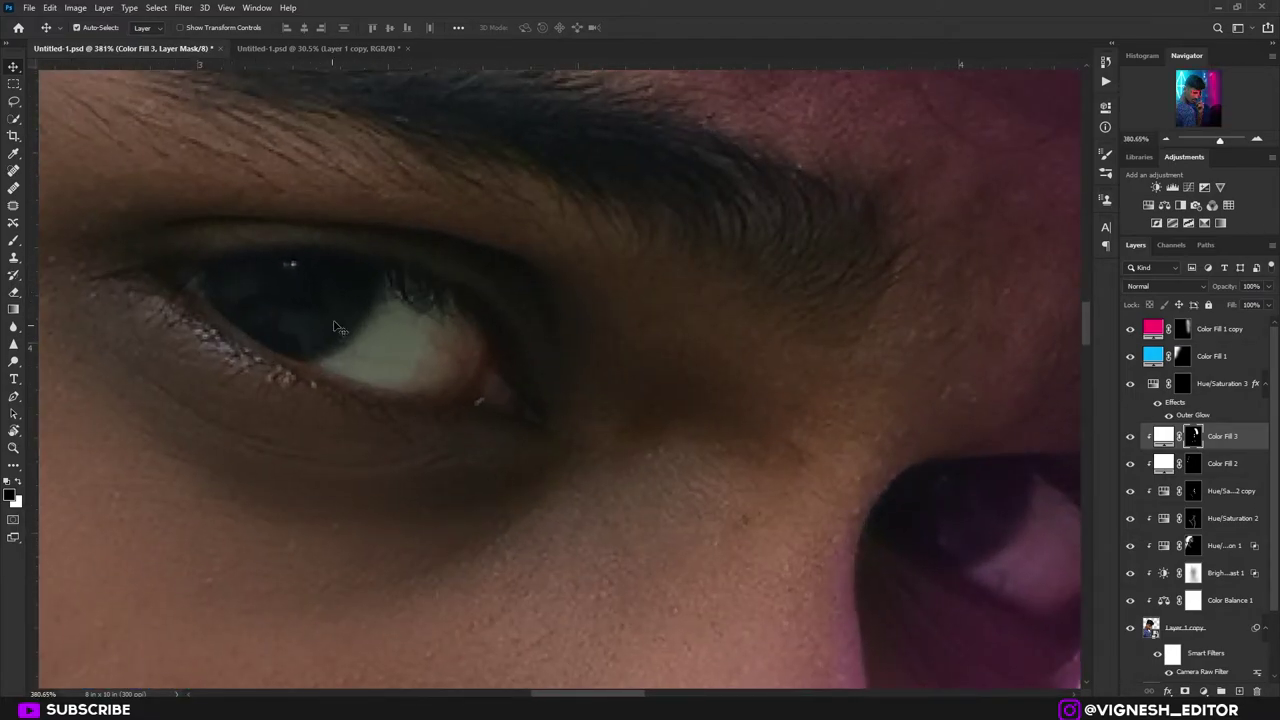
left_click(320, 302)
left_click(1230, 438)
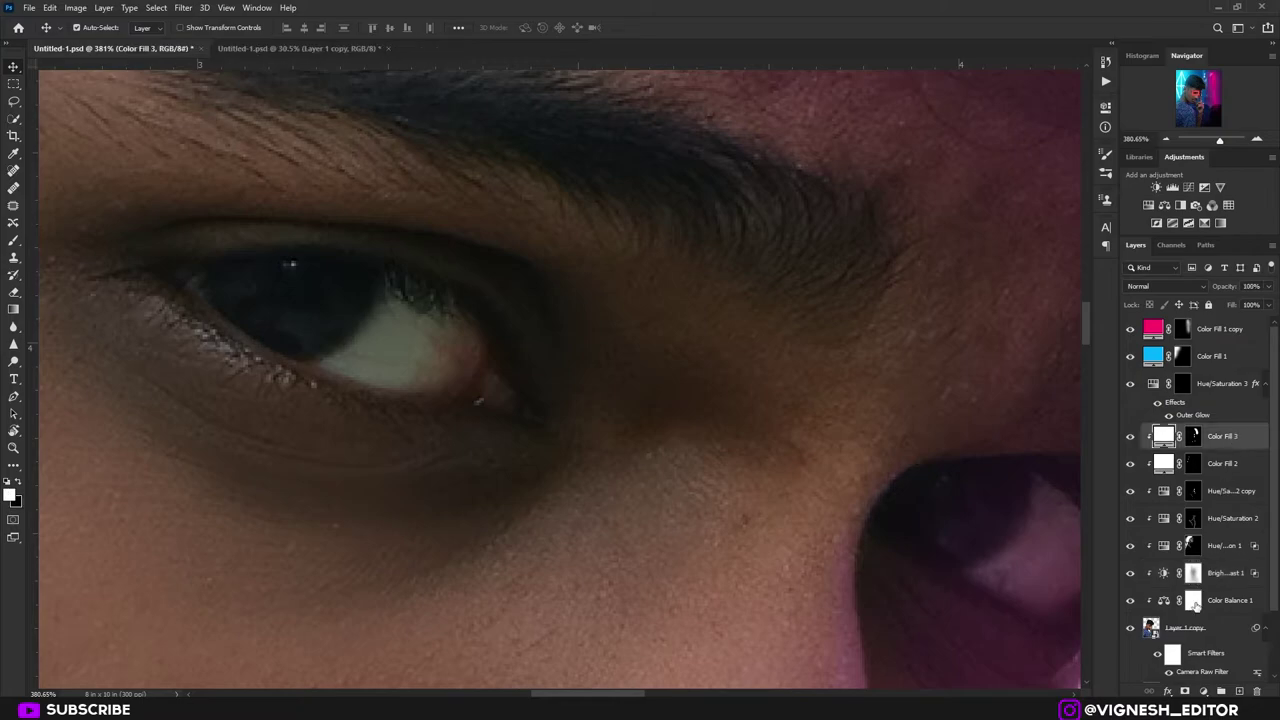
left_click(1203, 691)
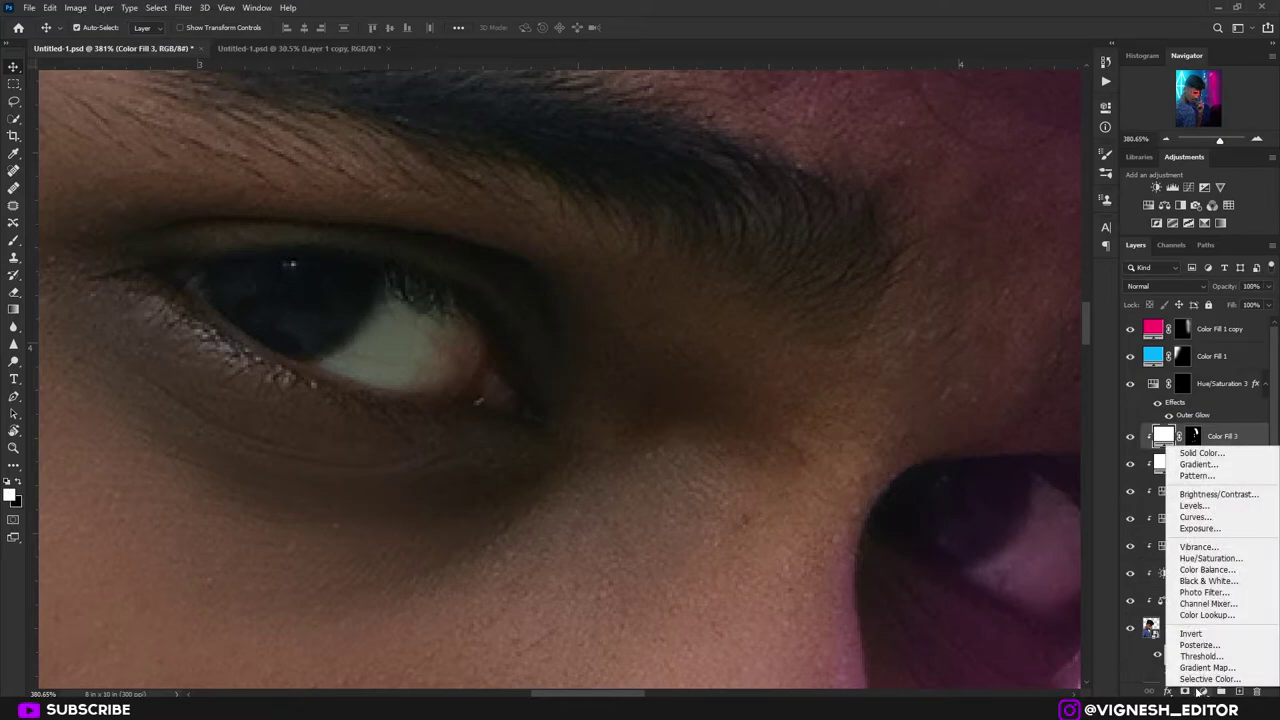
left_click(1207, 535)
left_click_drag(1013, 180, 1036, 182)
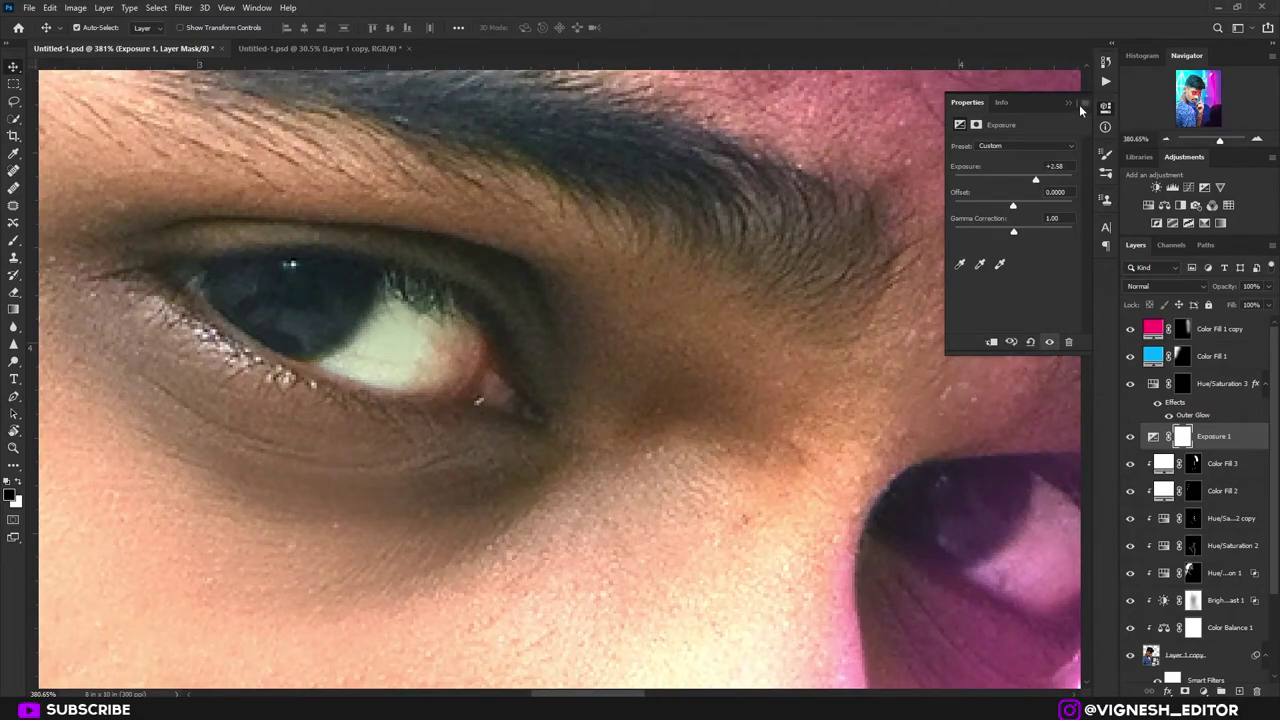
left_click(1072, 103)
key("ctrl+i")
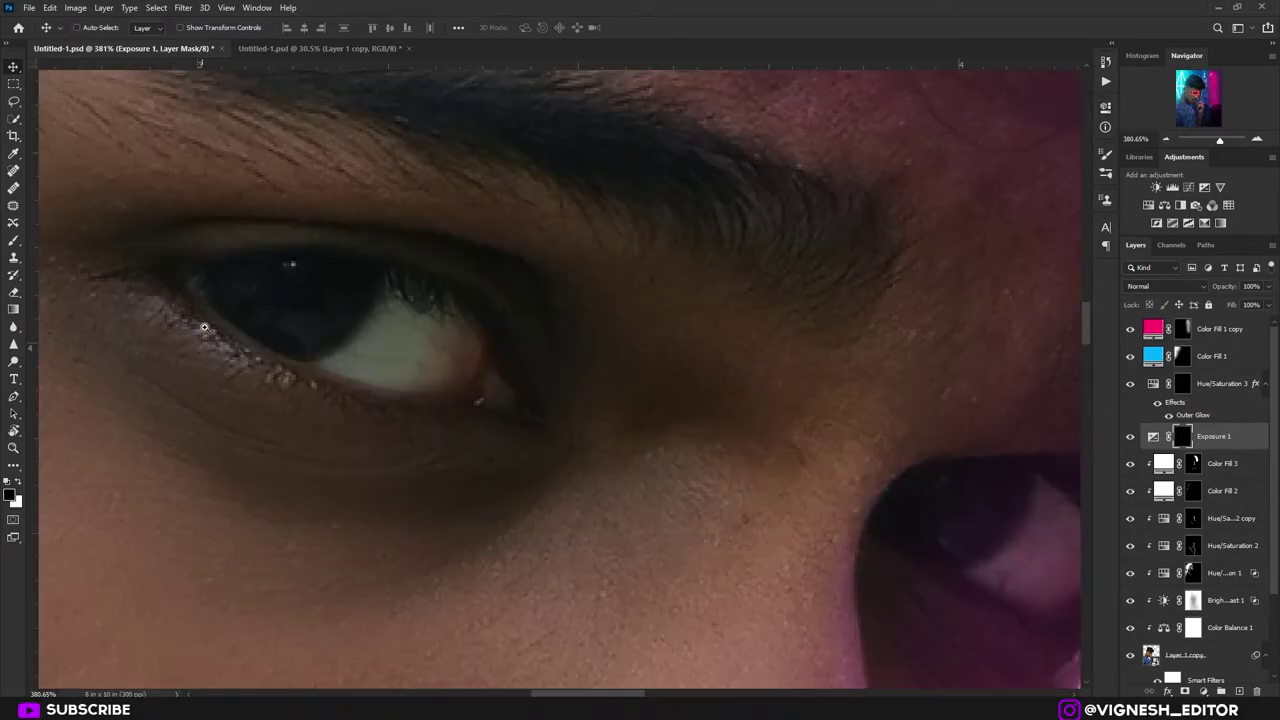
- Paint white at 100% opacity and flow on the Exposure mask to brighten the irises, undoing unwanted strokes
scroll(182, 221, "up", 5)
key("b")
key("0")
key("shift+0")
left_click_drag(472, 515, 326, 357)
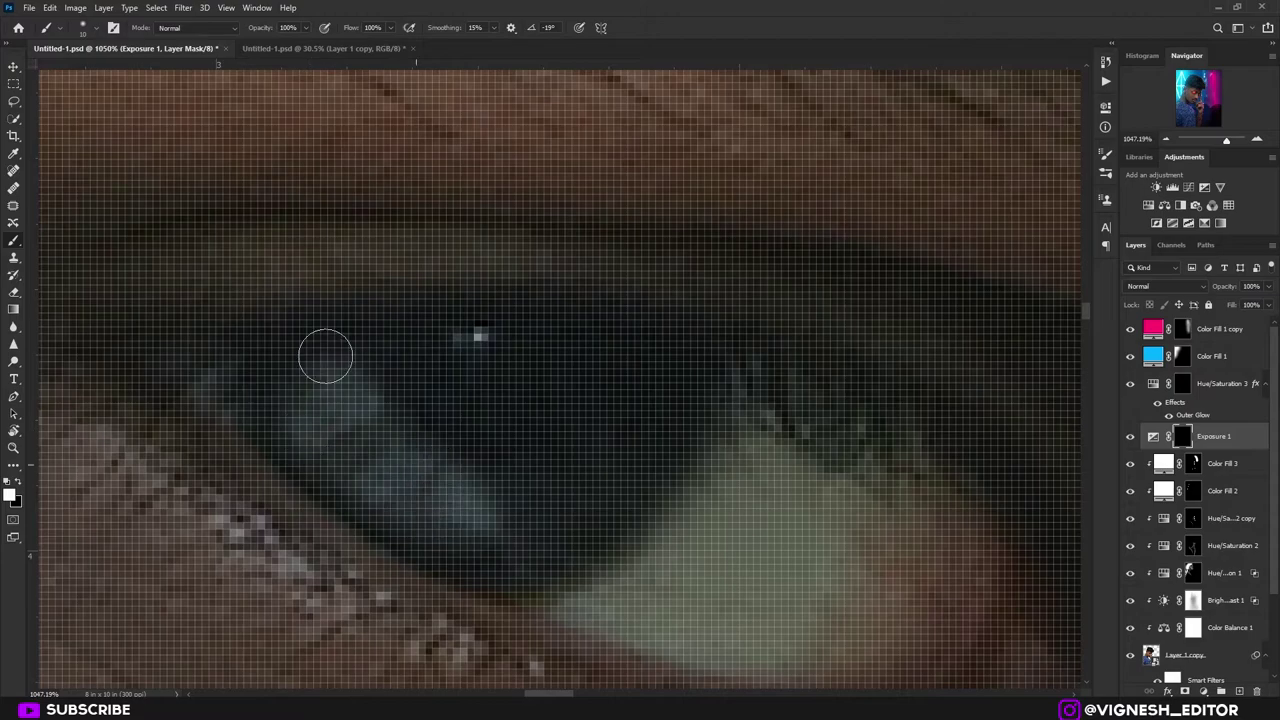
key("ctrl+z")
key("bracketright")
key("bracketright")
key("bracketright")
left_click_drag(320, 425, 591, 446)
scroll(591, 470, "down", 9)
scroll(800, 572, "up", 10)
key("ctrl+z")
scroll(336, 380, "down", 9)
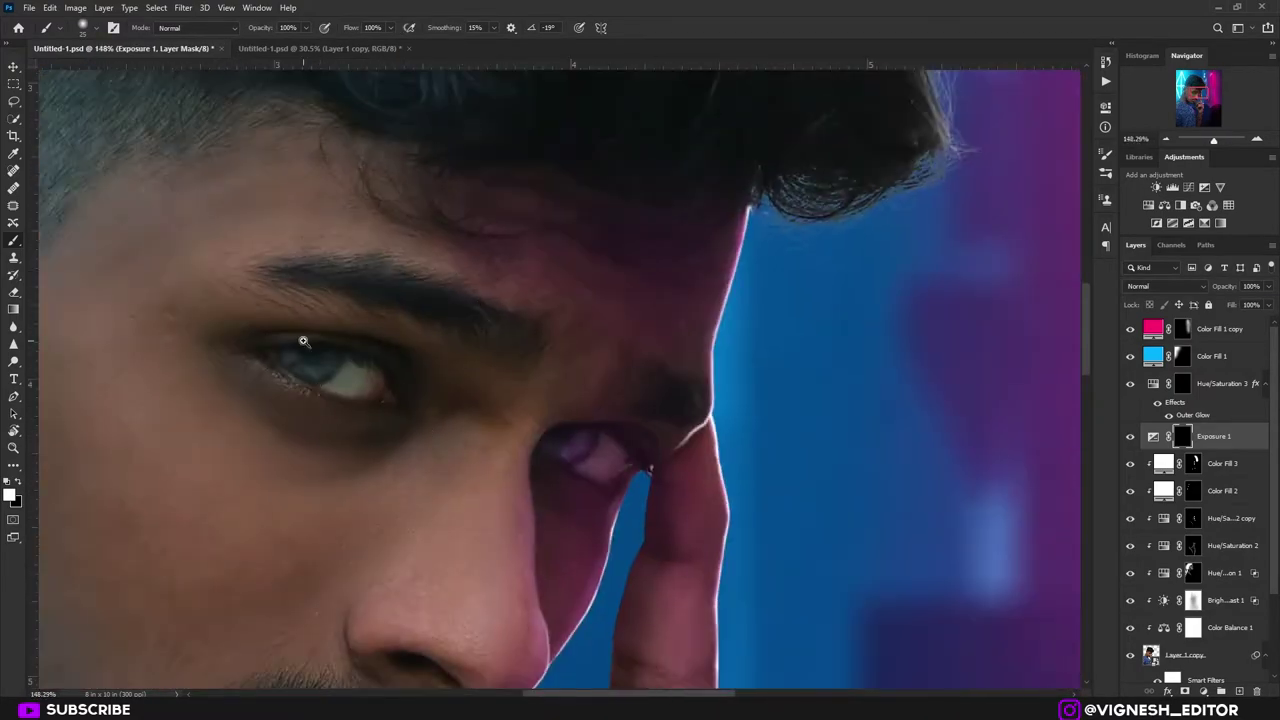
- Trim the brightened area around the nearer iris with black on the Exposure mask
scroll(303, 340, "up", 8)
key("x")
left_click_drag(454, 366, 120, 420)
key("bracketright")
key("bracketright")
key("bracketright")
key("bracketright")
scroll(672, 409, "down", 9)
left_click_drag(672, 409, 519, 95)
- Rename the Exposure layer to Eye and add a colorized Hue/Saturation layer above it with hue 41 and saturation 100
double_click(1207, 442)
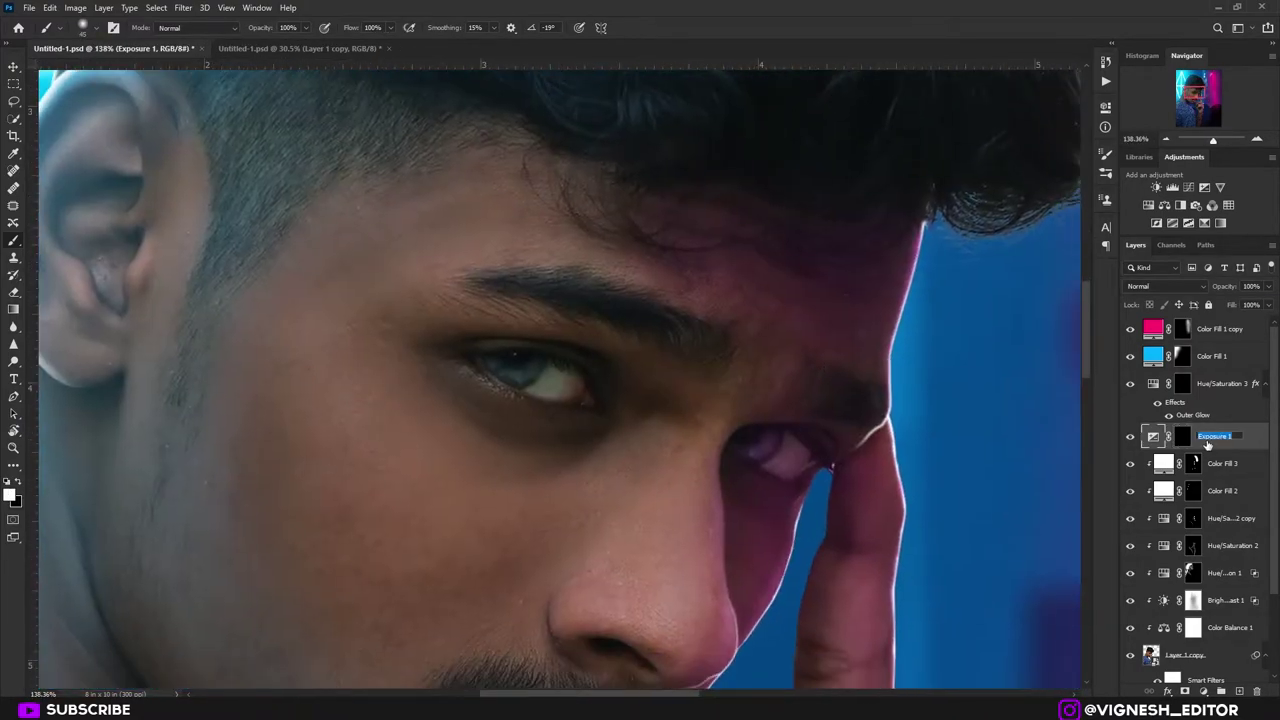
right_click(1220, 574)
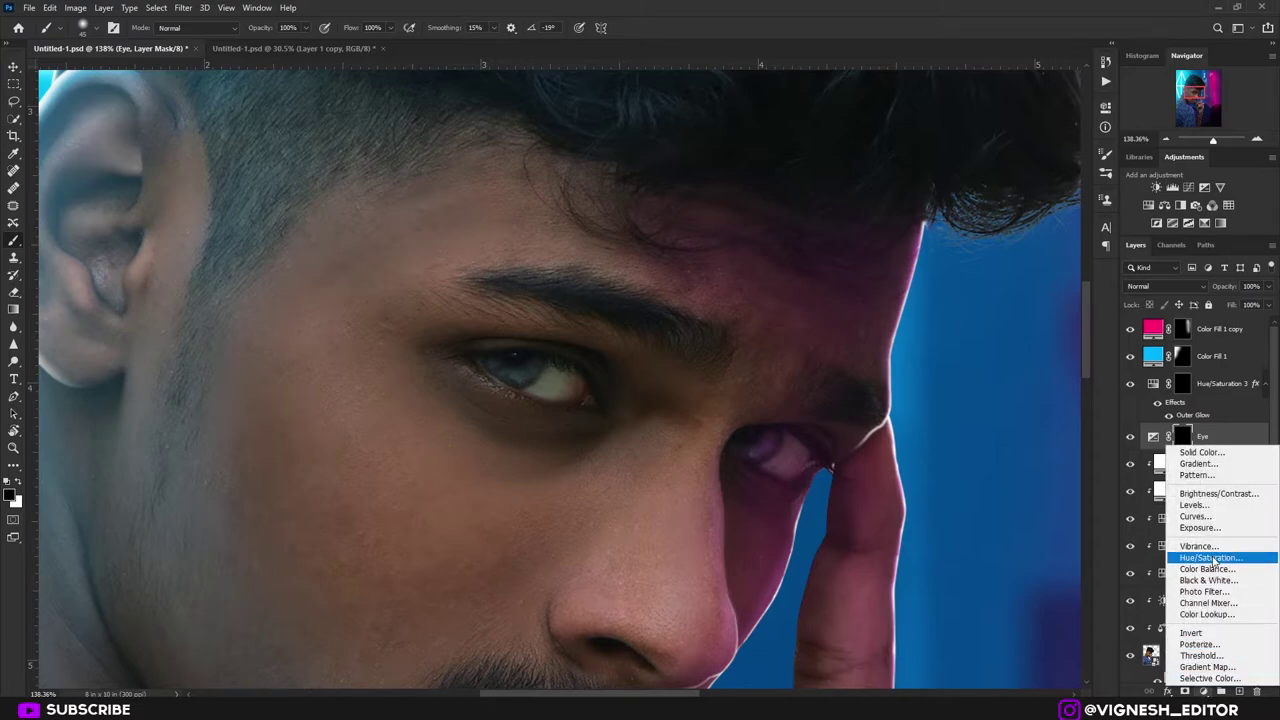
left_click(1213, 557)
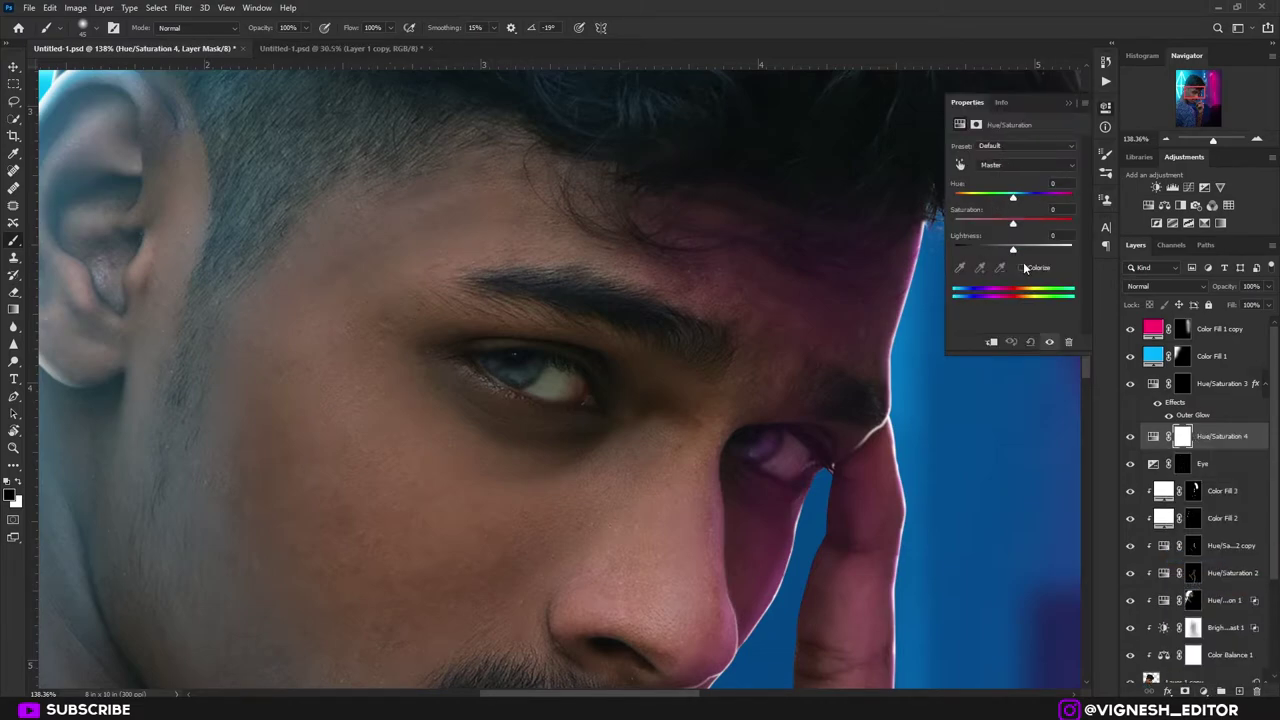
left_click(1021, 267)
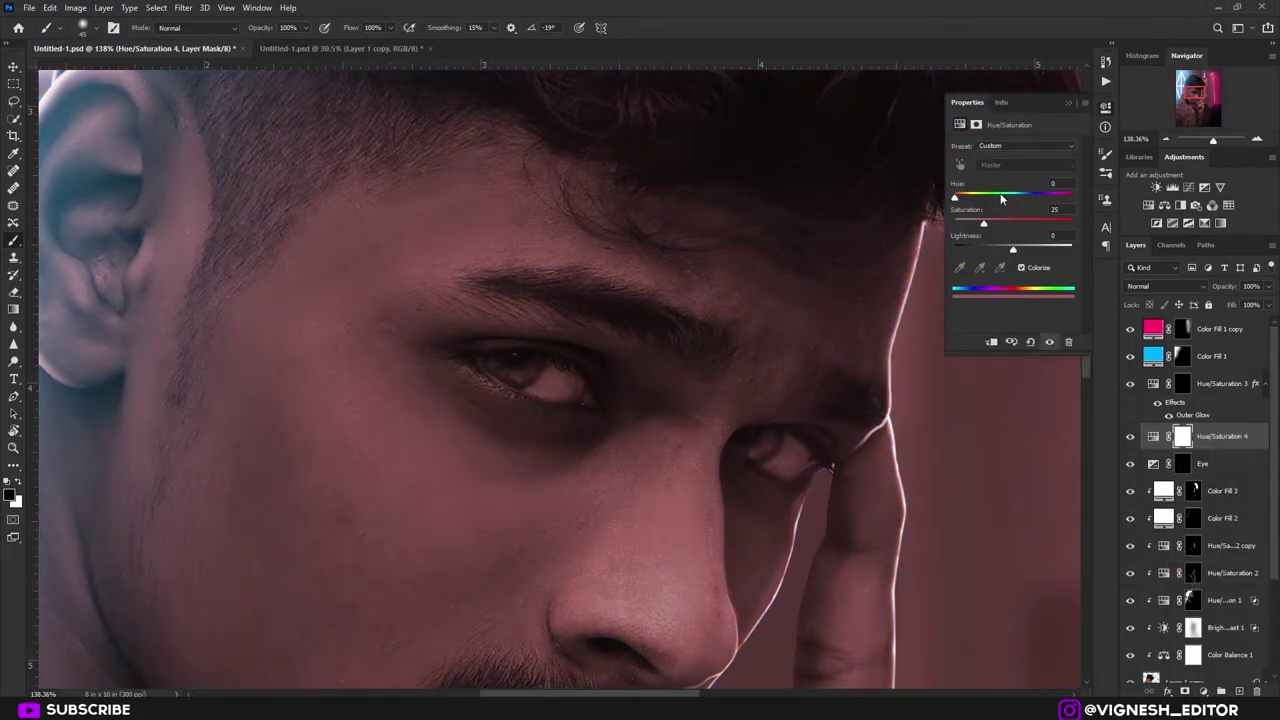
left_click(968, 198)
left_click_drag(991, 221, 1087, 226)
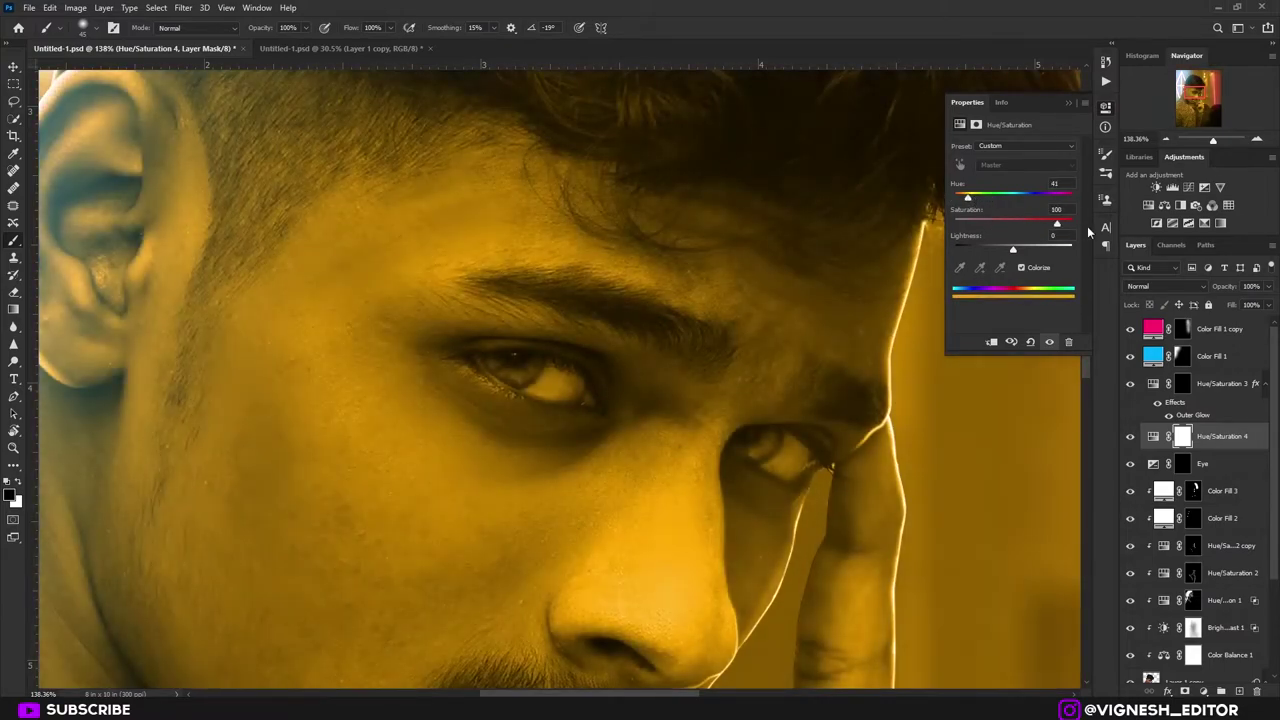
left_click(1066, 103)
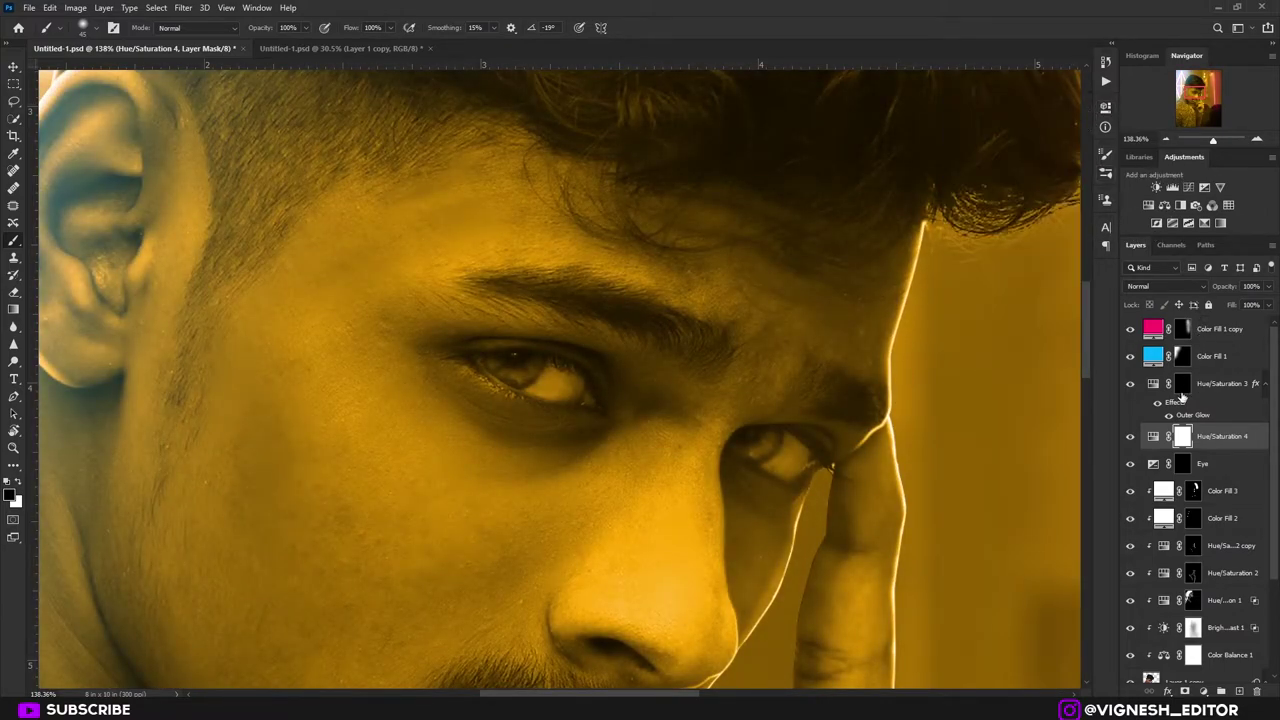
- Replace the new Hue/Saturation layer's mask with the mask from the Eye layer
left_click_drag(1187, 466, 1183, 434)
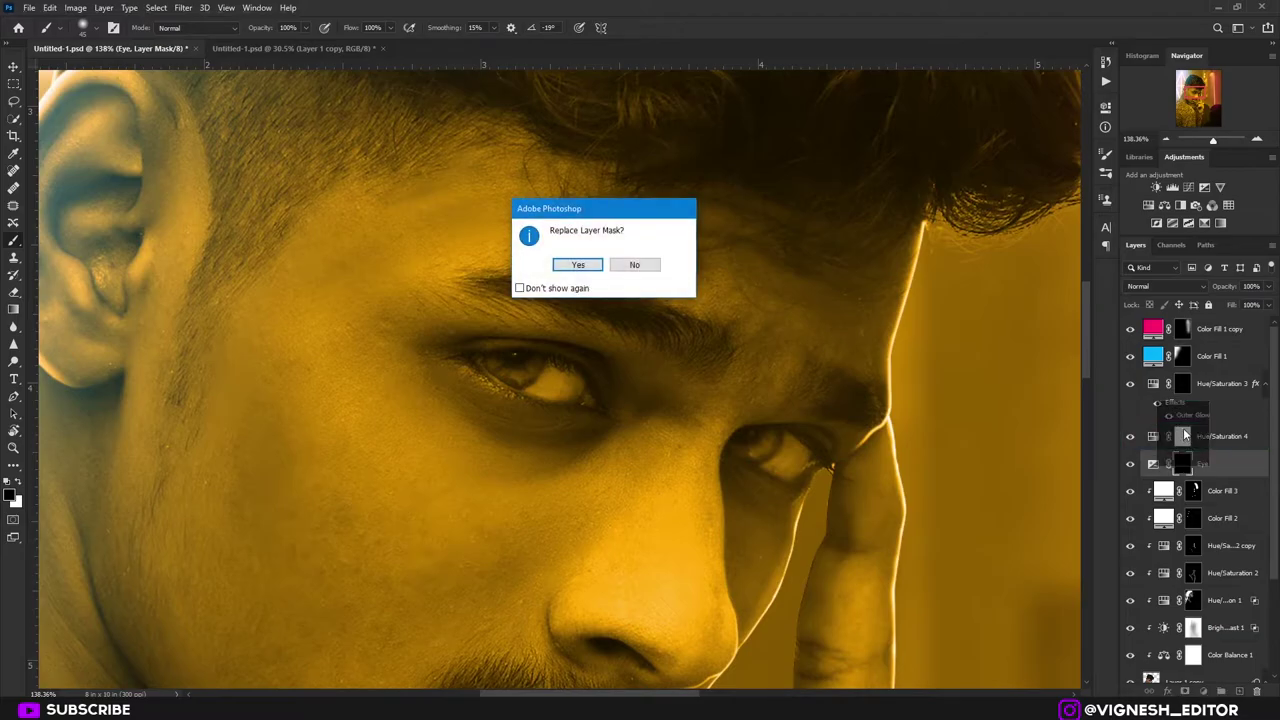
key("Return")
left_click_drag(670, 286, 589, 136)
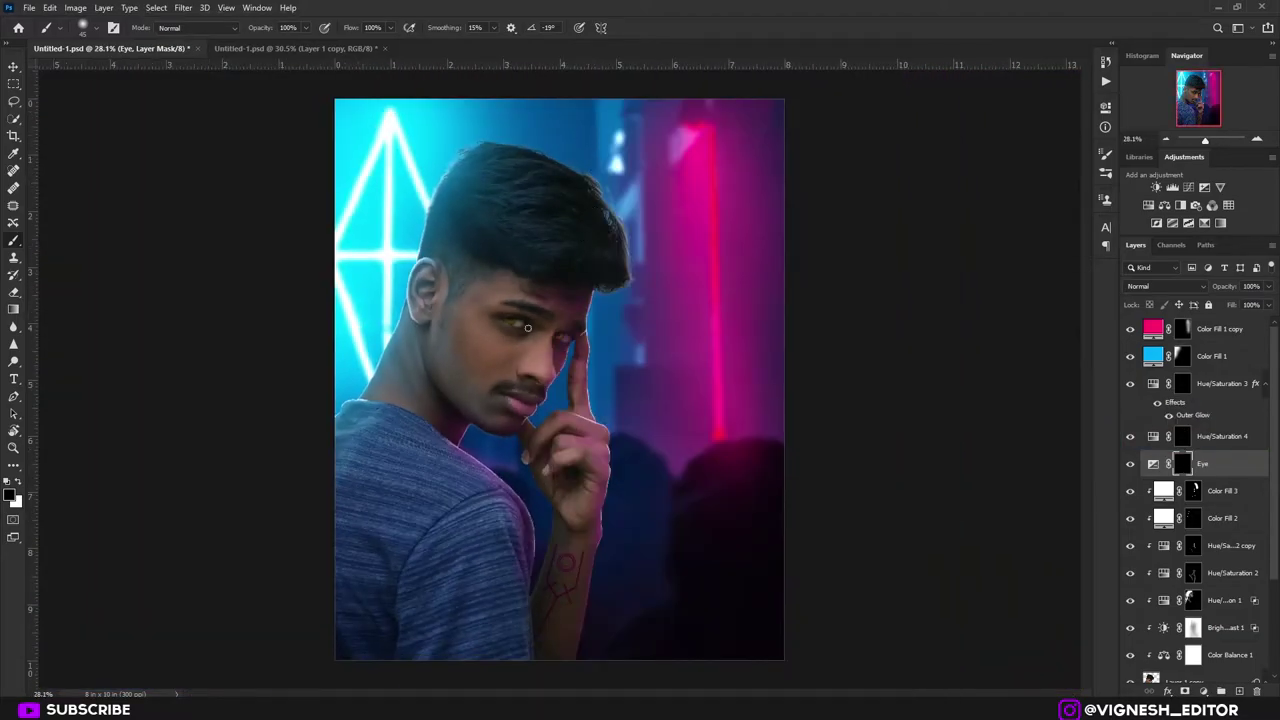
mouse_move(494, 313)
left_mouse_down()
mouse_move(611, 417)
mouse_move(648, 428)
left_mouse_up()
mouse_move(566, 420)
left_mouse_down()
mouse_move(434, 340)
mouse_move(288, 304)
left_mouse_up()
mouse_move(388, 374)
left_mouse_down()
mouse_move(430, 404)
mouse_move(268, 337)
mouse_move(624, 358)
left_mouse_up()
- Set the Eye layer's exposure to +2.88, adjust its gamma, and shift the Hue/Saturation eye color to purple
left_click(1182, 445)
left_click_drag(930, 470, 300, 386)
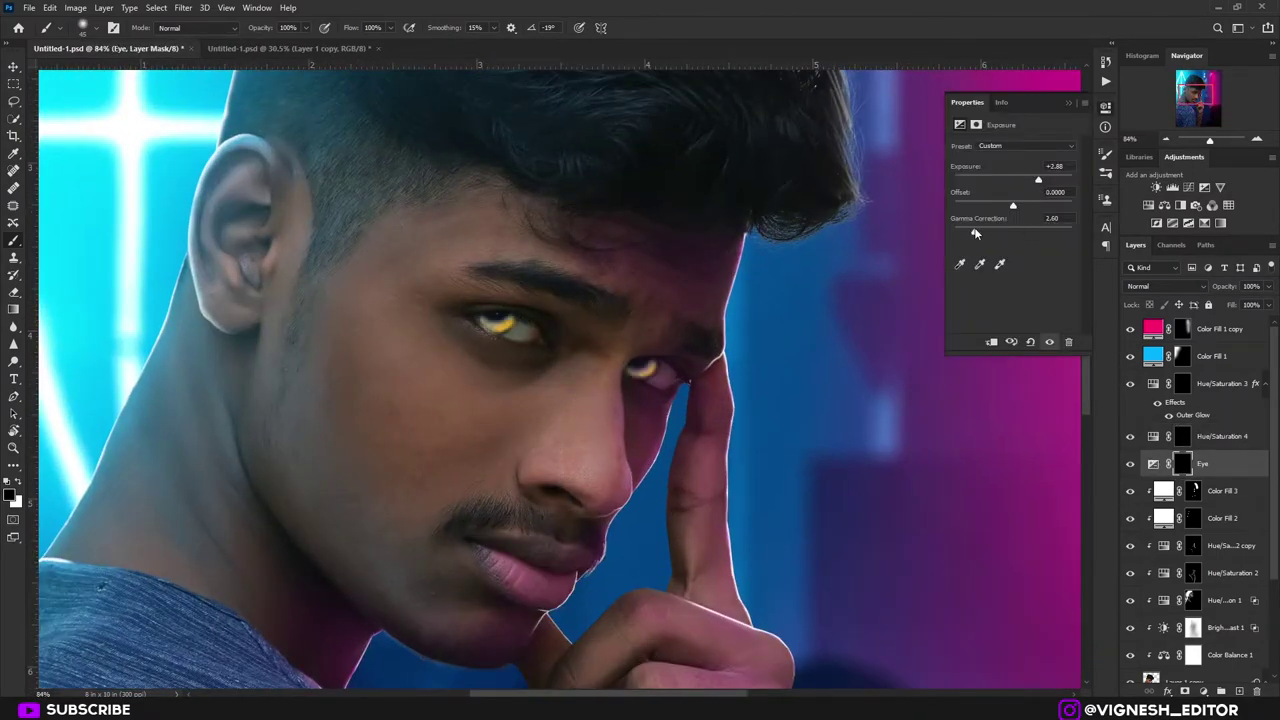
left_click(1155, 438)
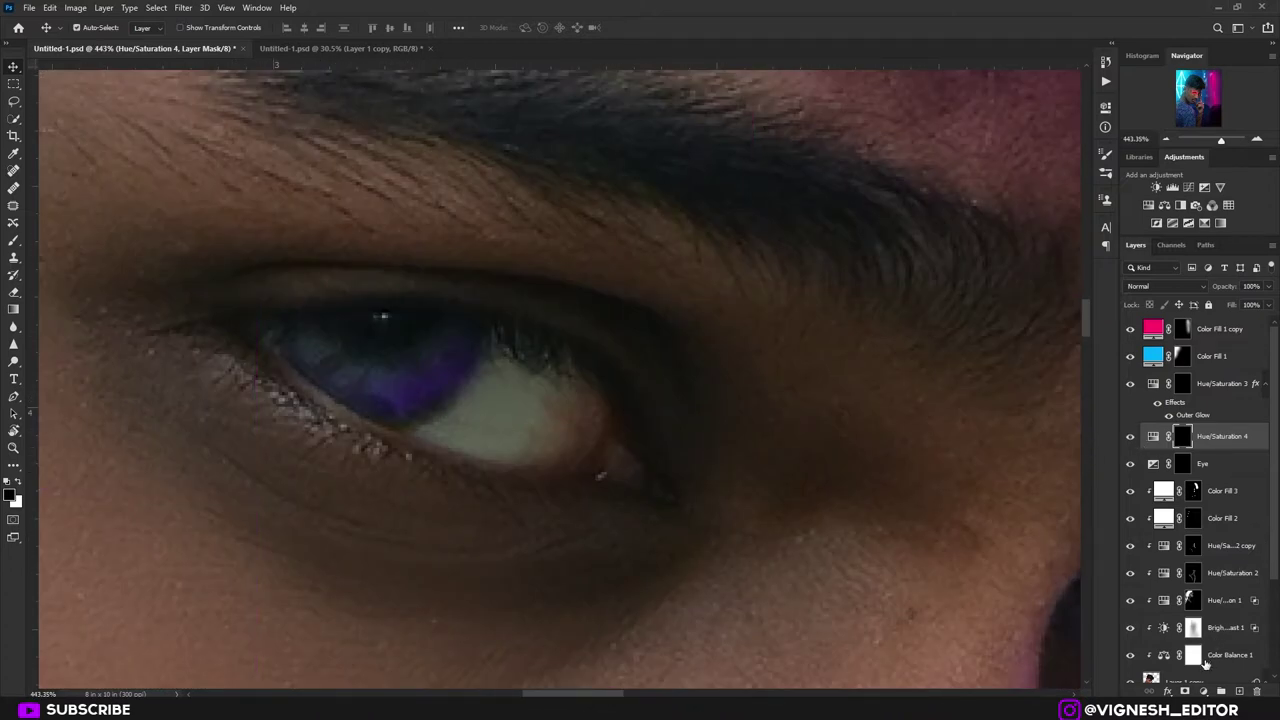
- Add a white Solid Color fill layer above Hue/Saturation 4 and invert its mask to black
left_click(1205, 692)
left_click(1213, 454)
left_click(1040, 385)
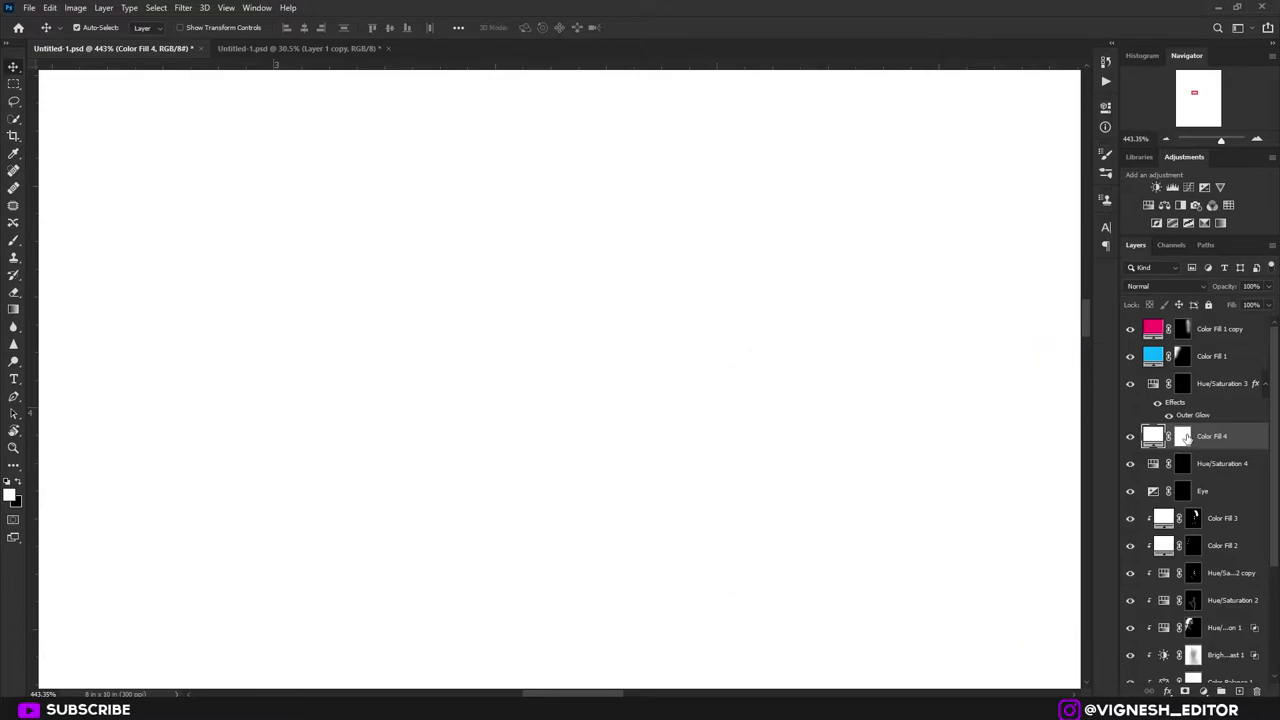
left_click(1182, 437)
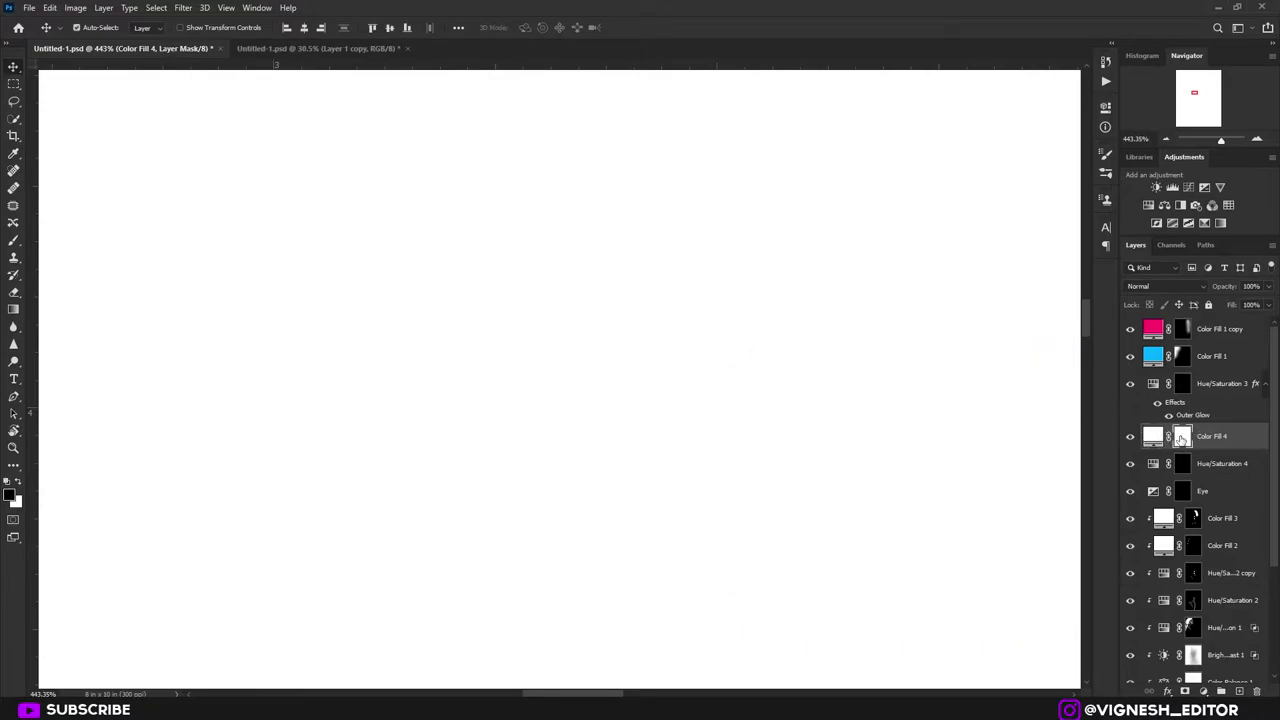
key("ctrl+i")
- Change the fill to a vivid blue-violet based on the iris color, and set its blend mode to Screen
double_click(1154, 437)
left_click(447, 401)
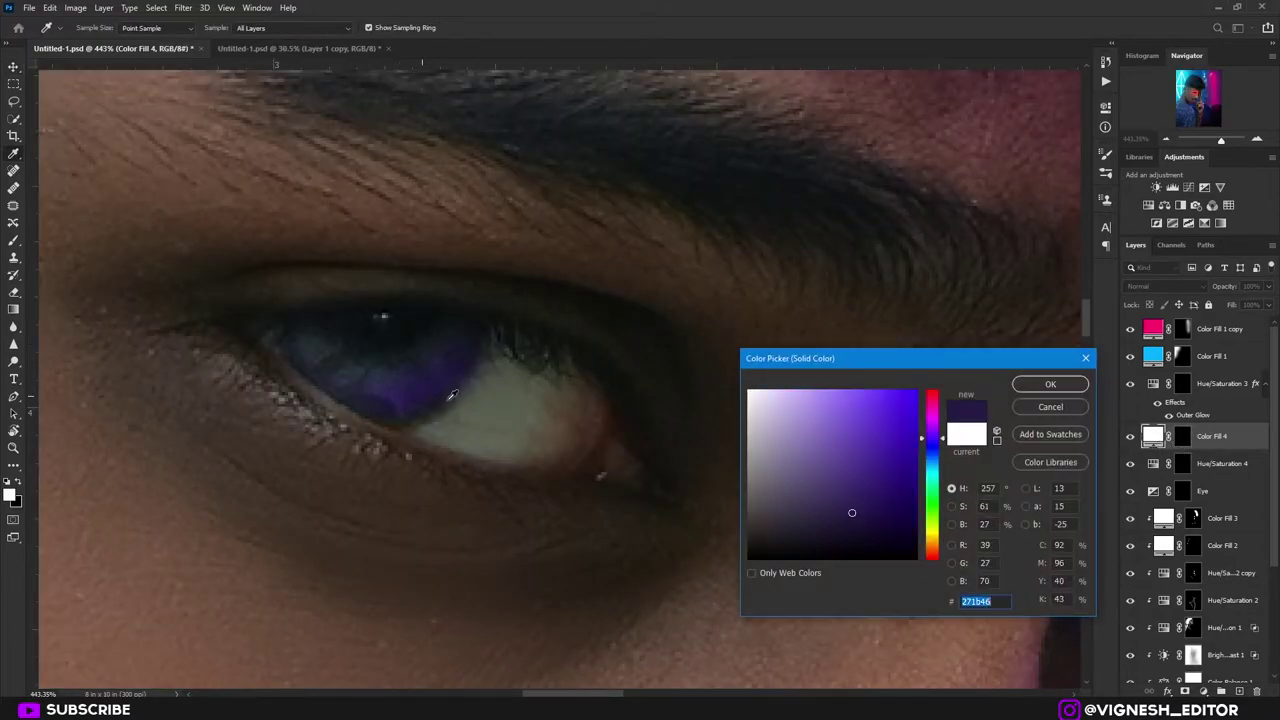
left_click_drag(849, 439, 978, 357)
left_click(1050, 384)
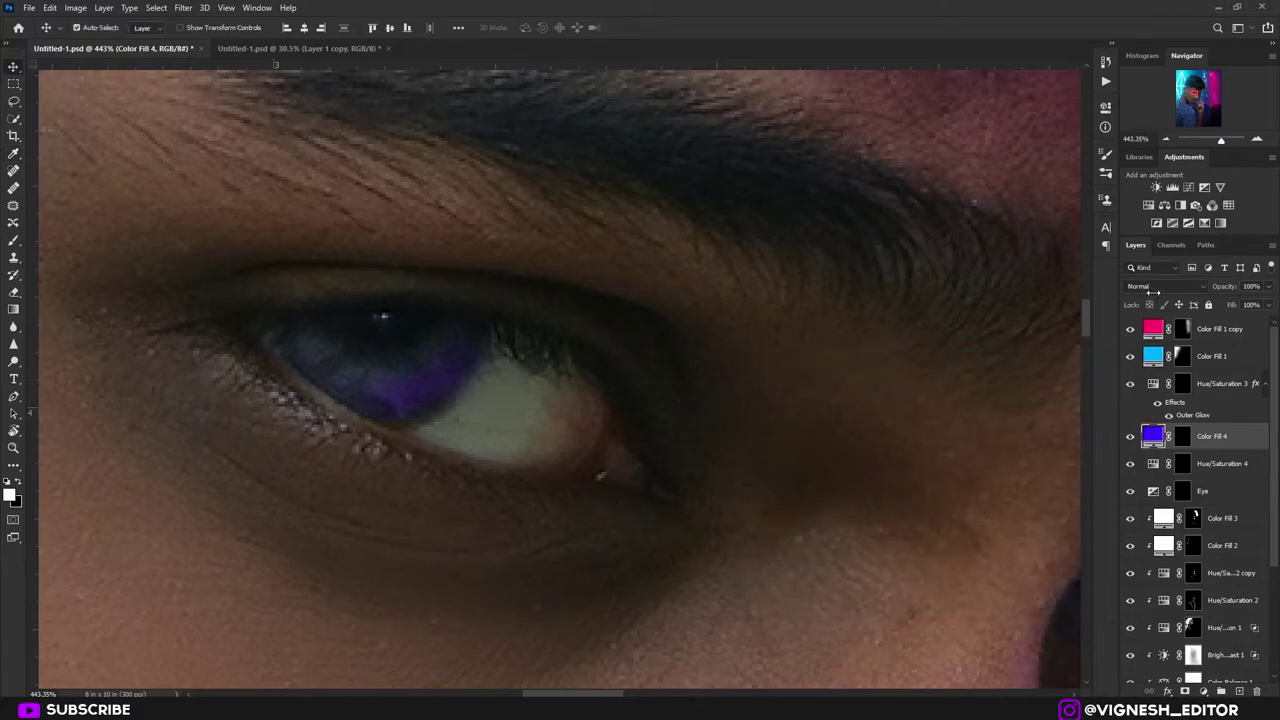
left_click(1154, 290)
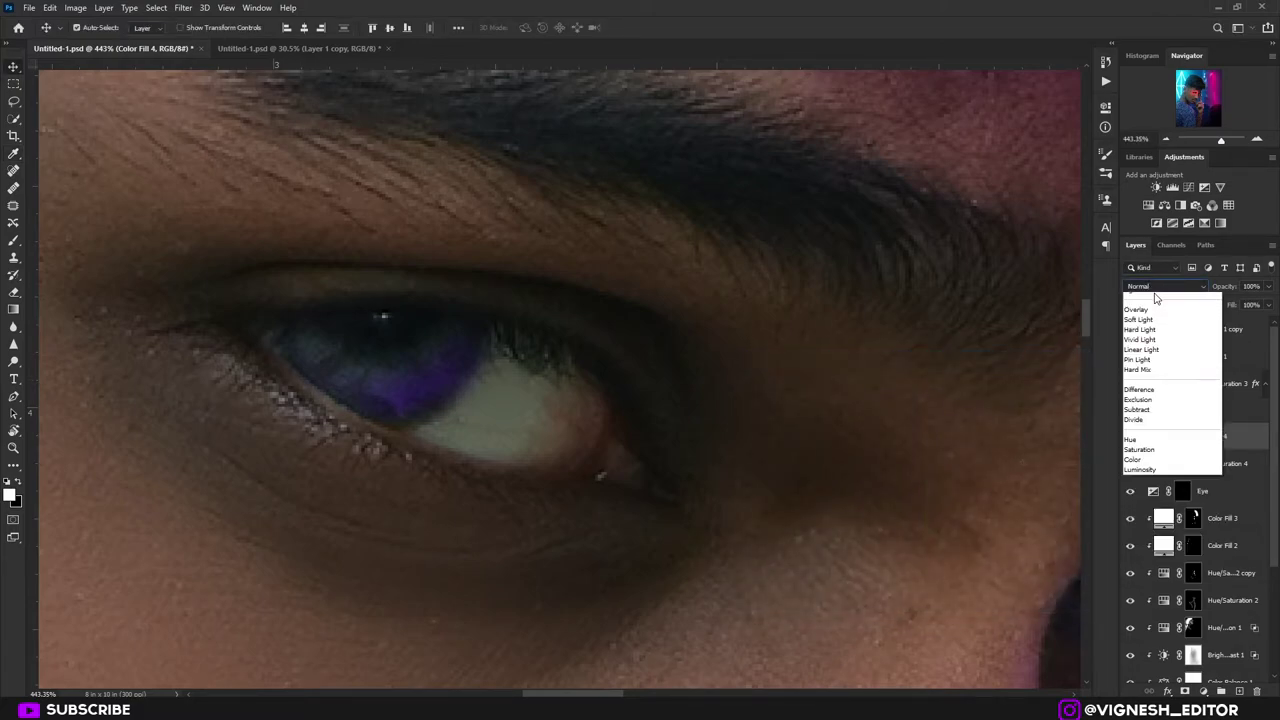
left_click(1162, 384)
left_click(1183, 438)
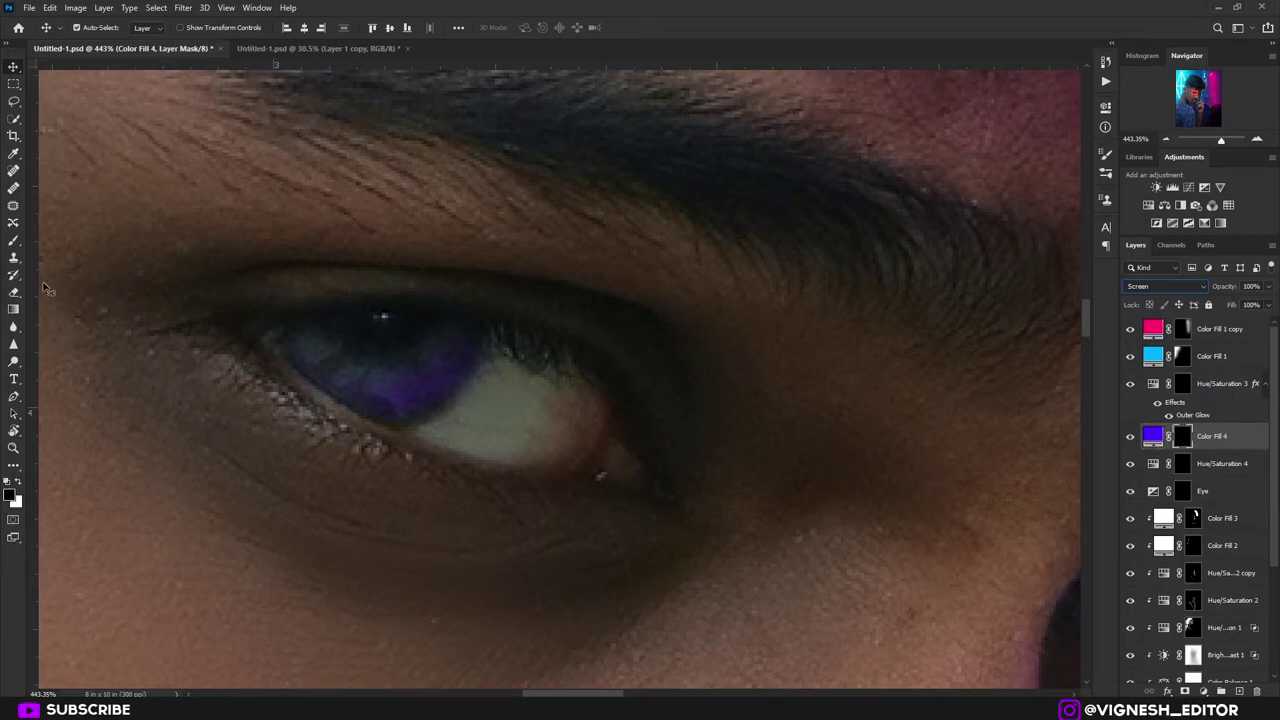
- Try painting the near iris in white on the Color Fill 4 mask, reducing the brush to 46% opacity and 1% flow
left_click(16, 243)
key("x")
left_click_drag(458, 368, 388, 424)
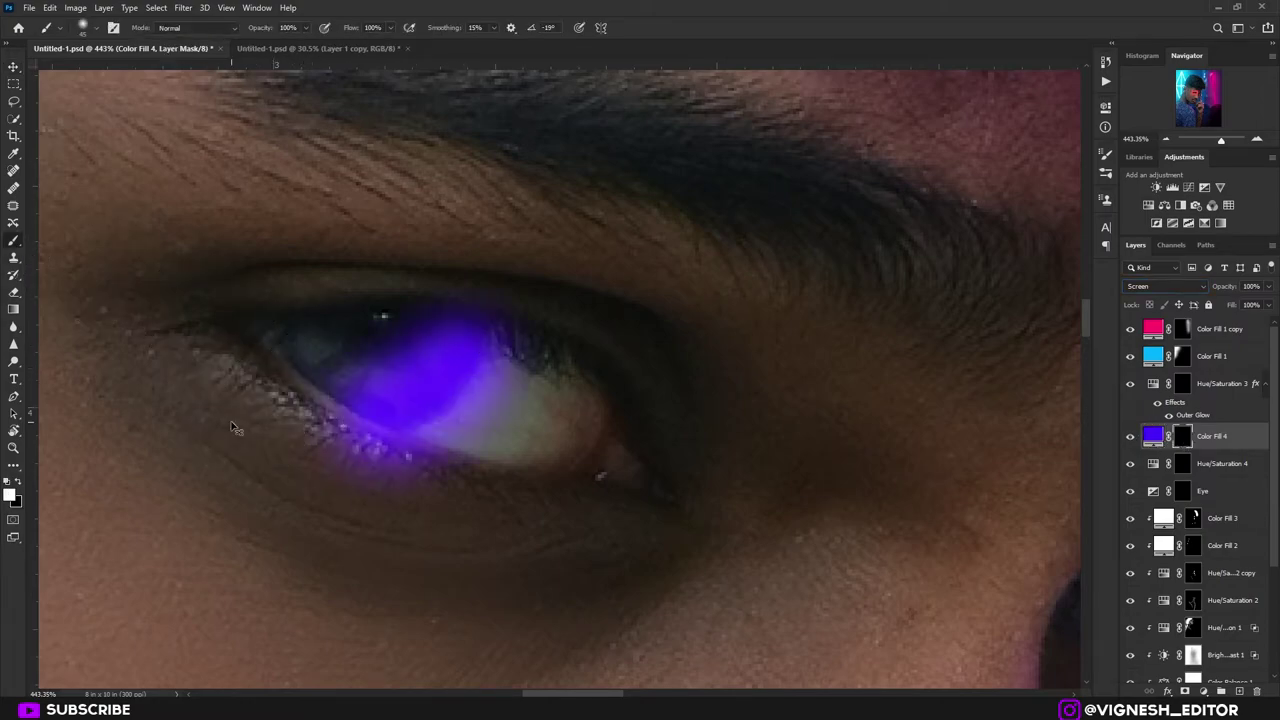
key("ctrl+z")
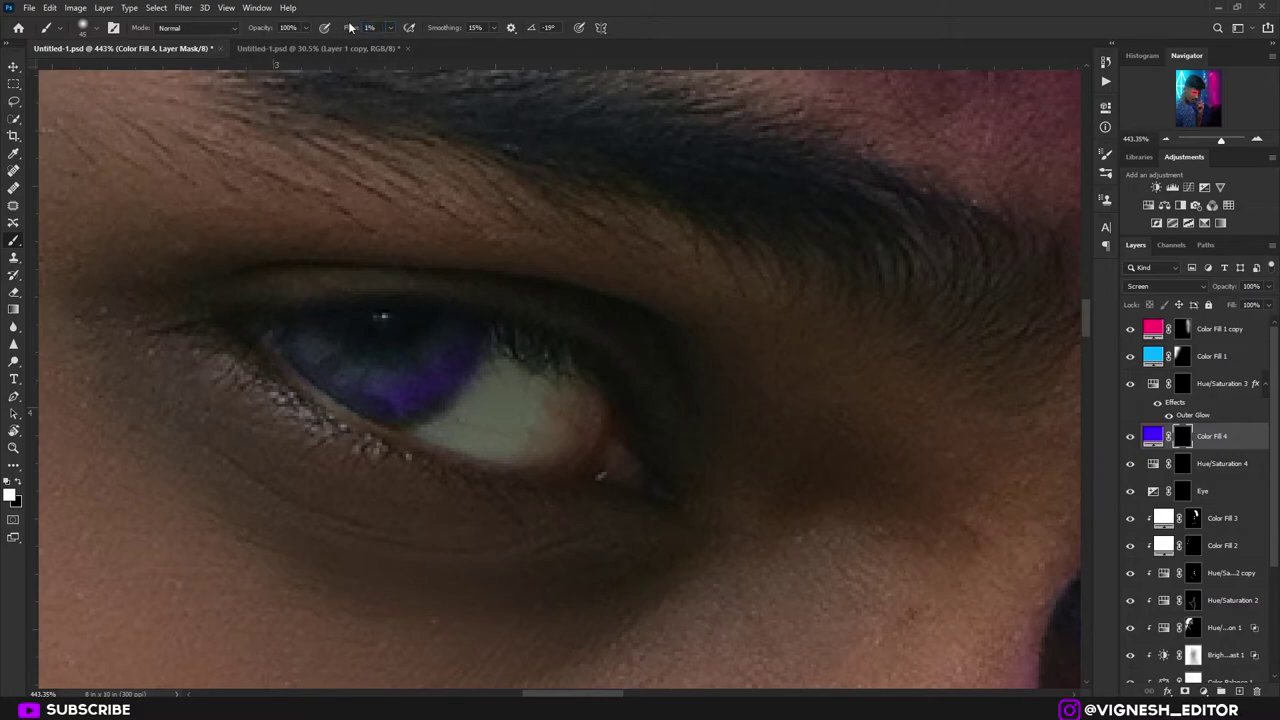
left_click_drag(261, 30, 218, 45)
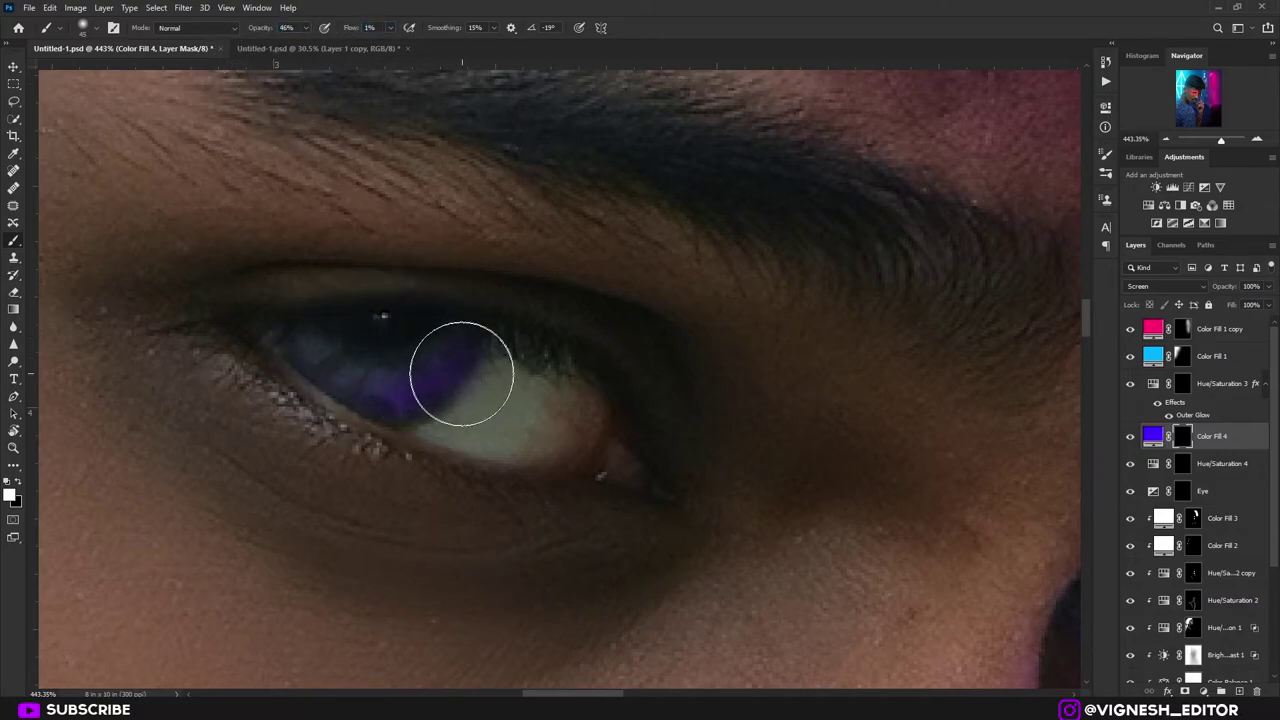
key("x")
key("x")
mouse_move(358, 378)
left_mouse_down()
mouse_move(477, 400)
mouse_move(384, 402)
mouse_move(386, 330)
left_mouse_up()
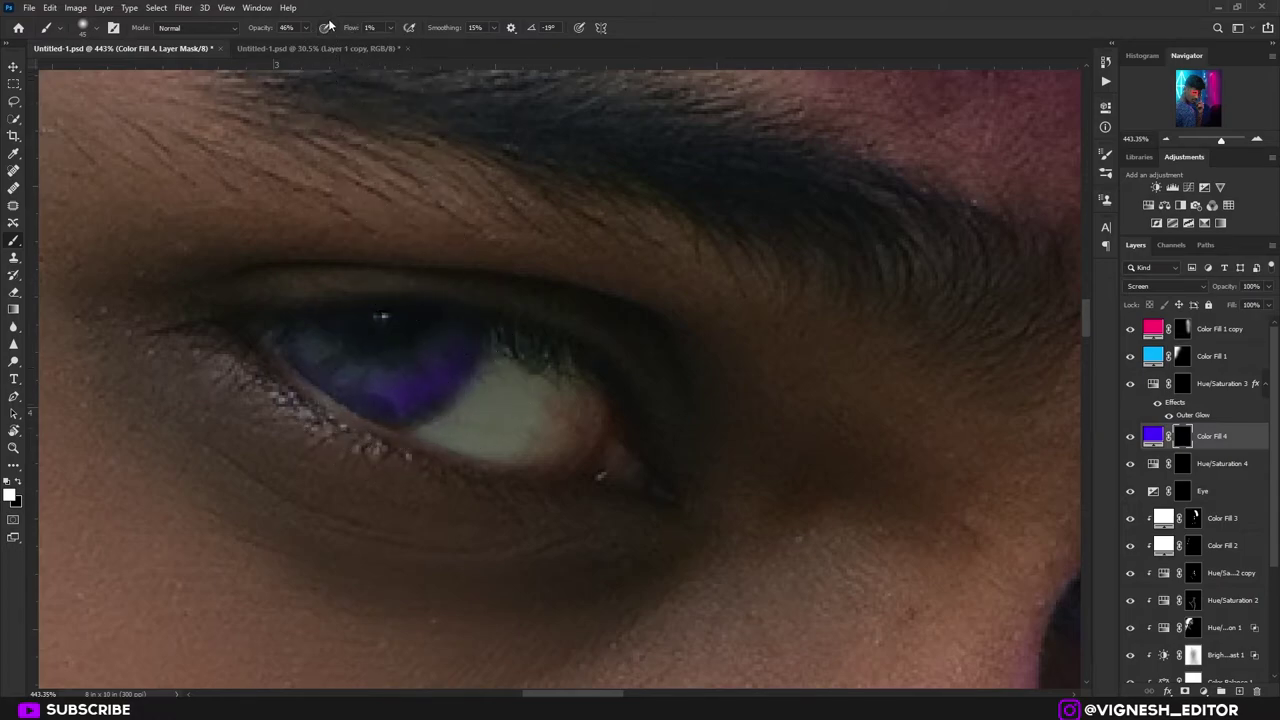
- Set the brush flow to 26%, enlarge the brush and paint a soft violet glow over the near eye's iris and lower lashes
left_click_drag(352, 34, 371, 34)
mouse_move(473, 319)
left_mouse_down()
mouse_move(264, 362)
mouse_move(406, 382)
left_mouse_up()
key("ctrl+z")
key("ctrl+z")
key("bracketright")
key("bracketright")
key("bracketright")
key("bracketright")
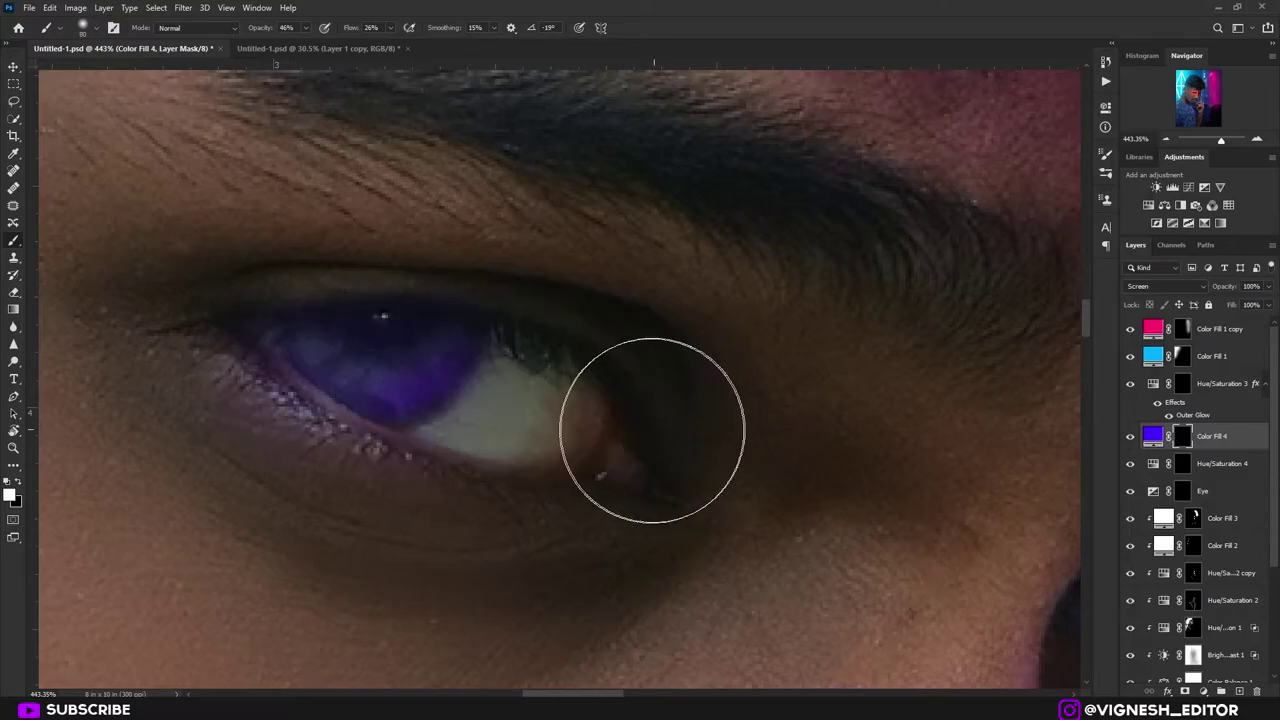
- Paint the same soft violet glow over the far eye on the Color Fill 4 mask
left_click_drag(673, 473, 572, 336)
left_click_drag(578, 336, 520, 292)
left_click_drag(504, 357, 600, 300)
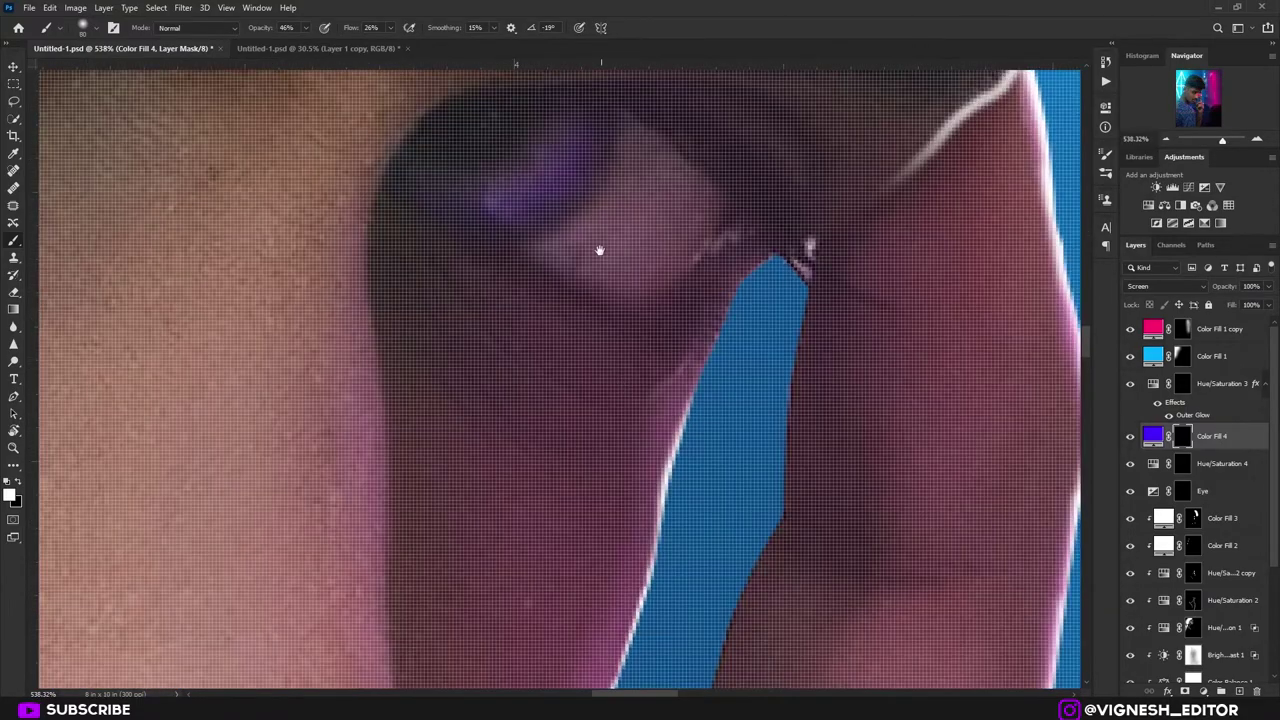
left_click_drag(597, 250, 620, 429)
scroll(619, 429, "down", 3)
scroll(617, 417, "down", 5)
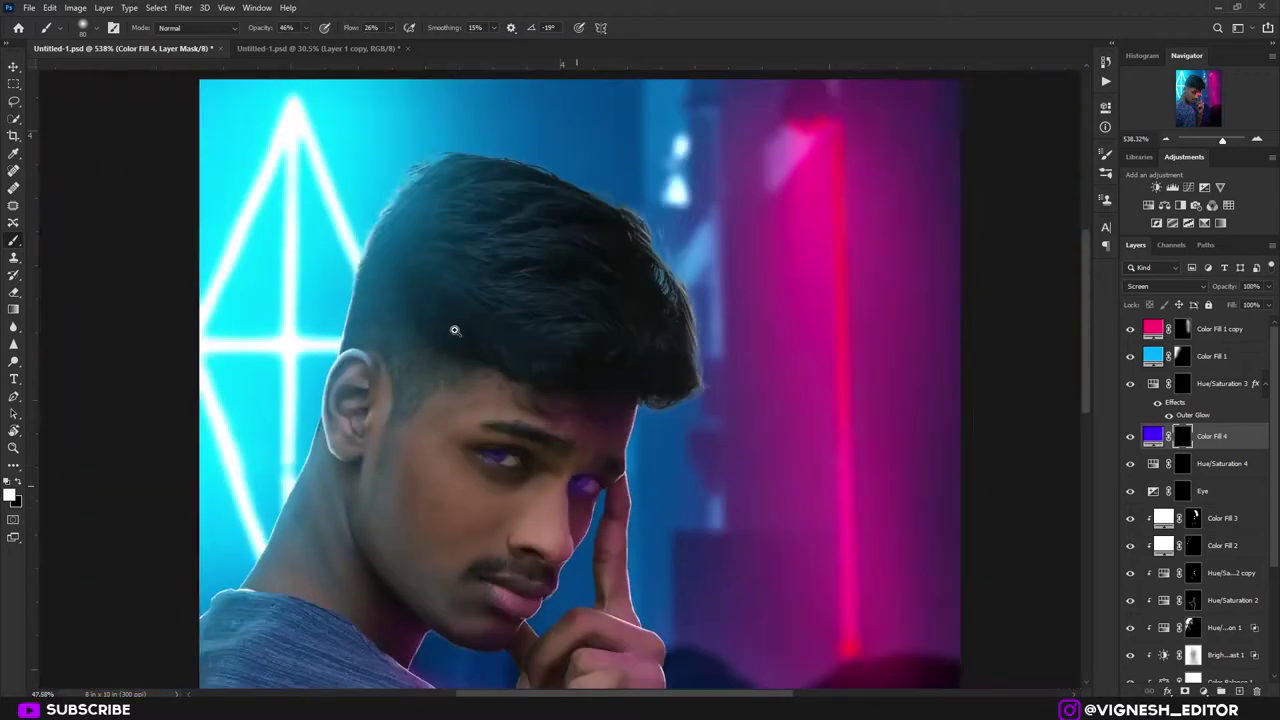
- Intensify the violet glow on the near iris using a smaller brush
left_click_drag(455, 418, 537, 494)
left_click_drag(638, 624, 440, 295)
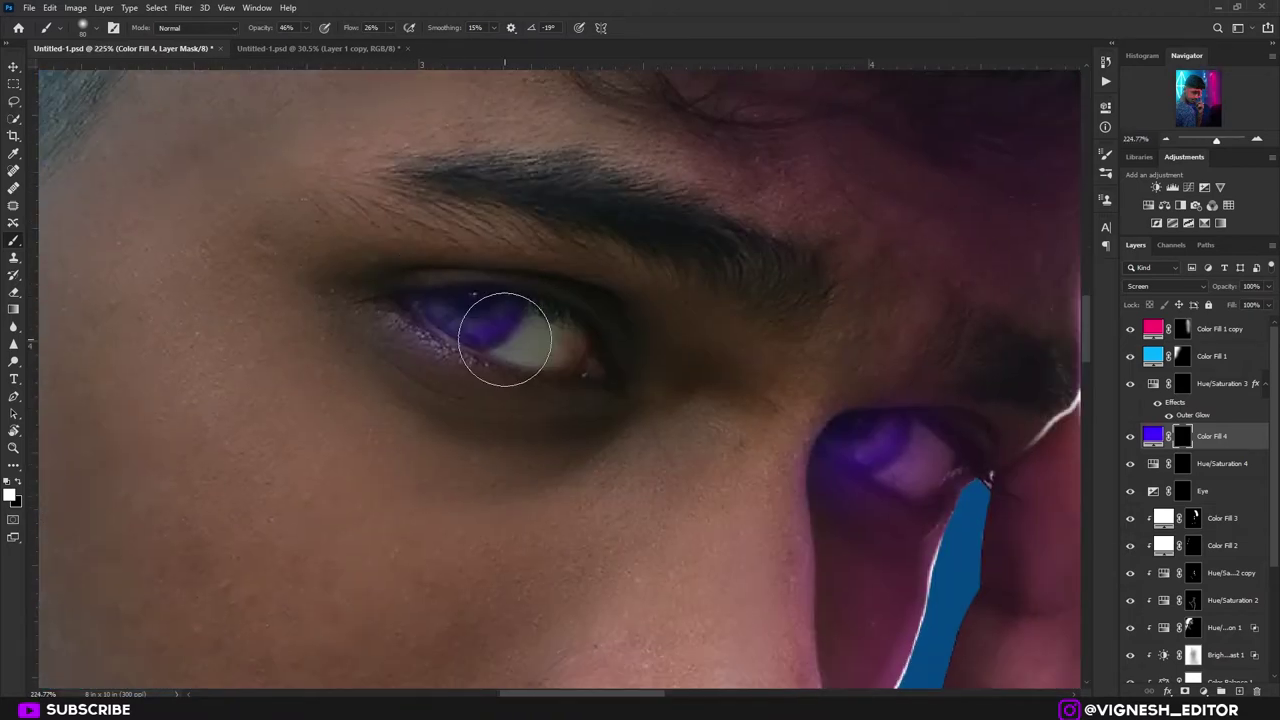
key("bracketleft")
key("bracketleft")
mouse_move(523, 319)
left_mouse_down()
mouse_move(499, 346)
mouse_move(455, 346)
mouse_move(428, 325)
mouse_move(476, 333)
mouse_move(506, 322)
left_mouse_up()
key("bracketleft")
key("bracketleft")
key("ctrl+0")
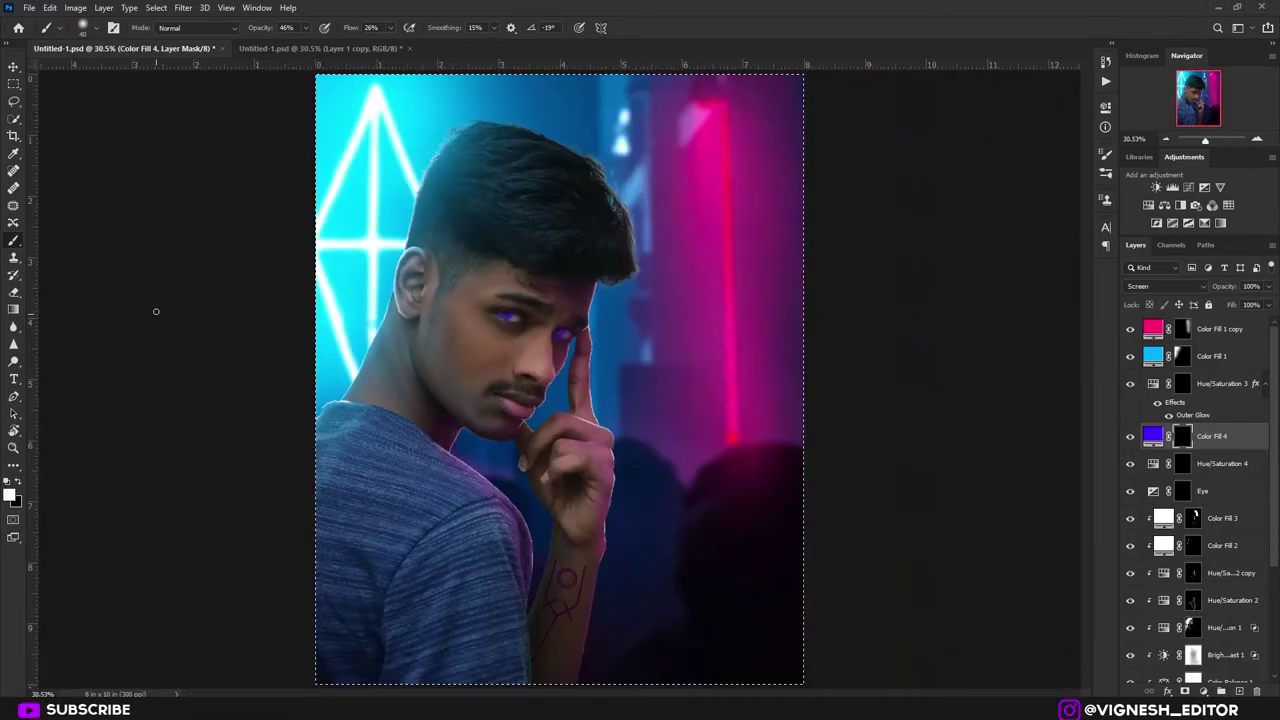
- Clear the selection, compare other blend modes such as Overlay on Color Fill 4, and return the layer to Screen
key("ctrl+d")
left_click(1158, 288)
left_click(1158, 288)
left_click(1158, 288)
left_click(1158, 288)
scroll(1158, 288, "up", 1)
scroll(1156, 283, "down", 3)
left_click(1156, 283)
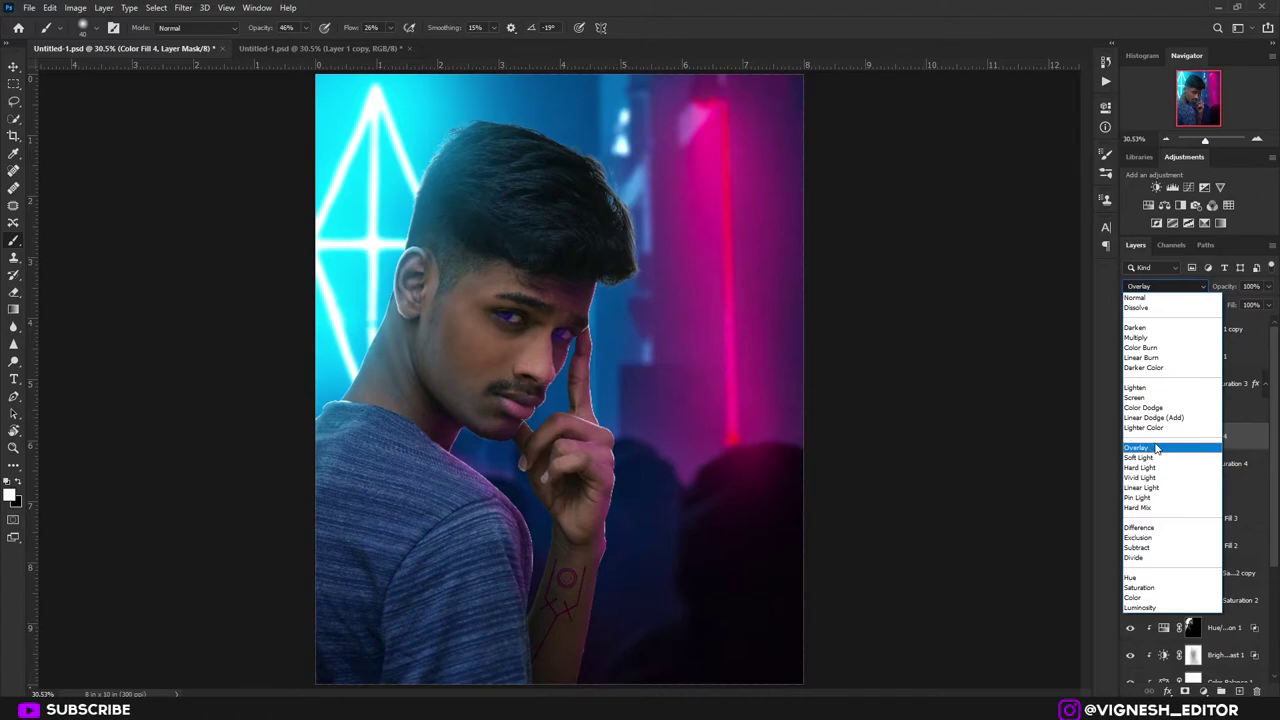
left_click(1148, 397)
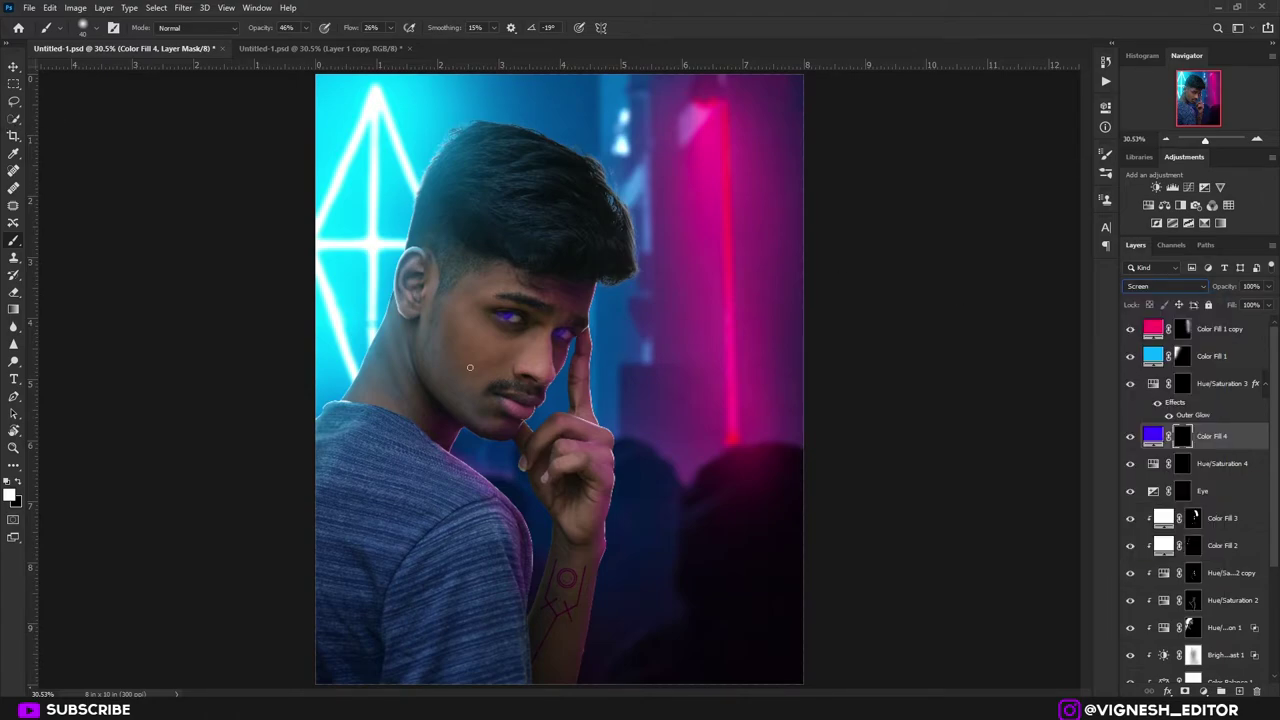
- Add a clipped Exposure adjustment above Layer 1 copy with exposure -3.86, and invert its mask to black
left_click(1204, 691)
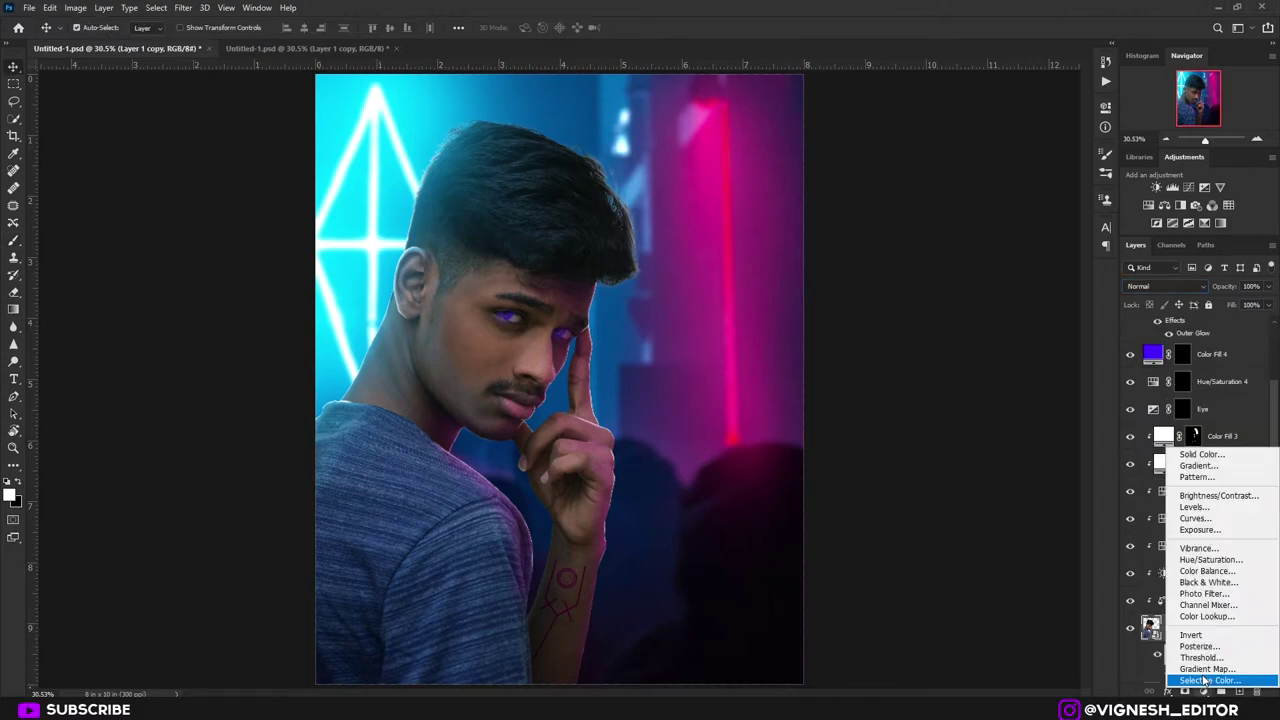
left_click(1198, 529)
left_click_drag(1002, 178, 980, 174)
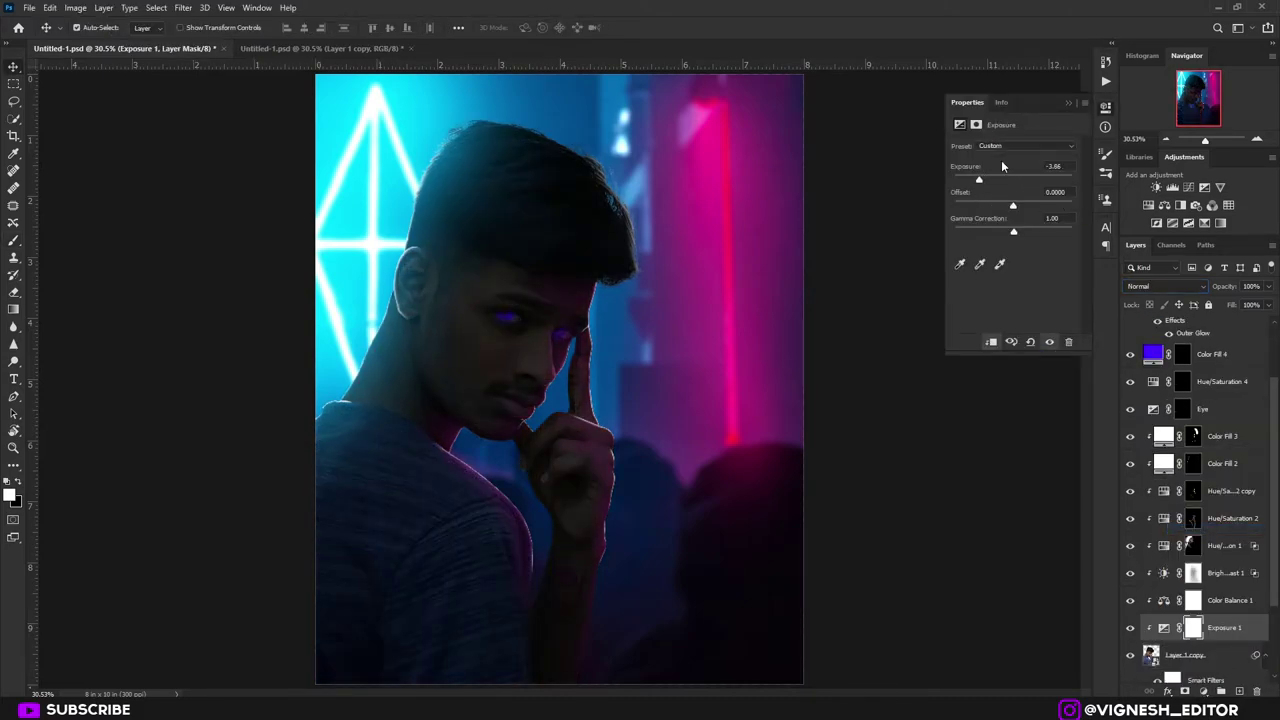
left_click(1068, 102)
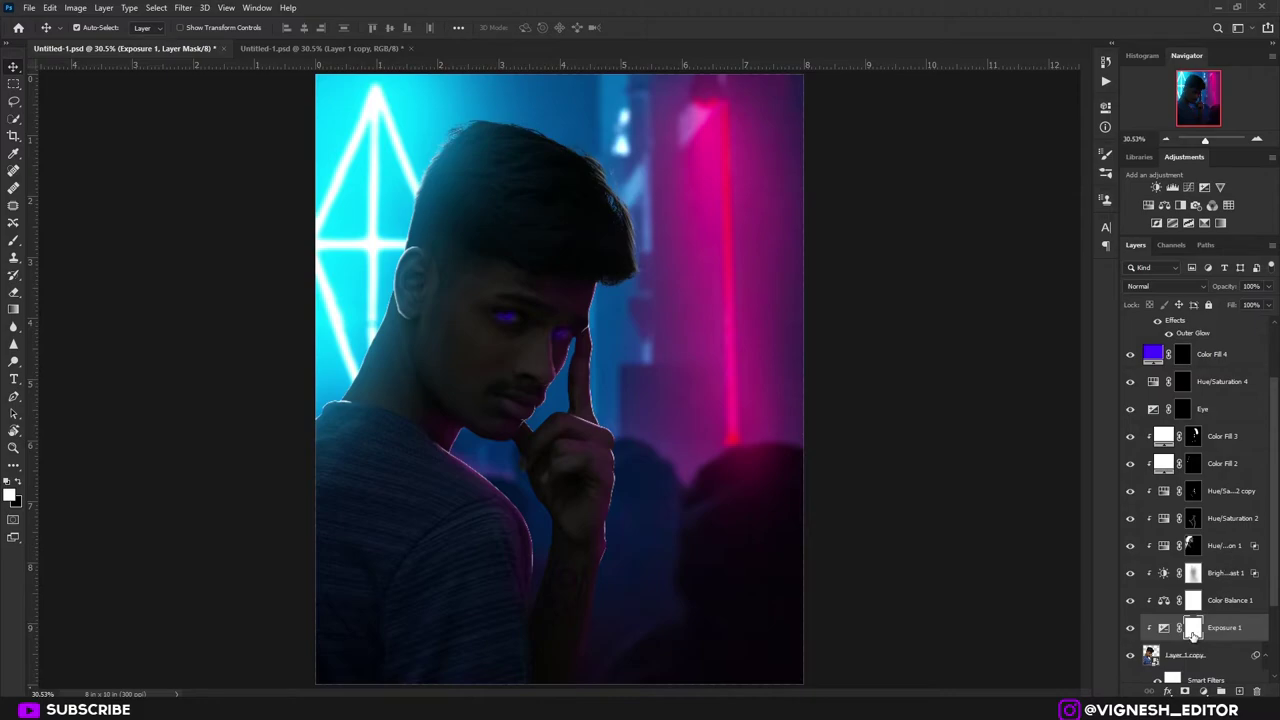
key("ctrl+i")
- Paint white on the Exposure 1 mask with a large soft brush to darken the lower back part of the shirt
left_click(13, 241)
scroll(440, 480, "down", 8, "alt")
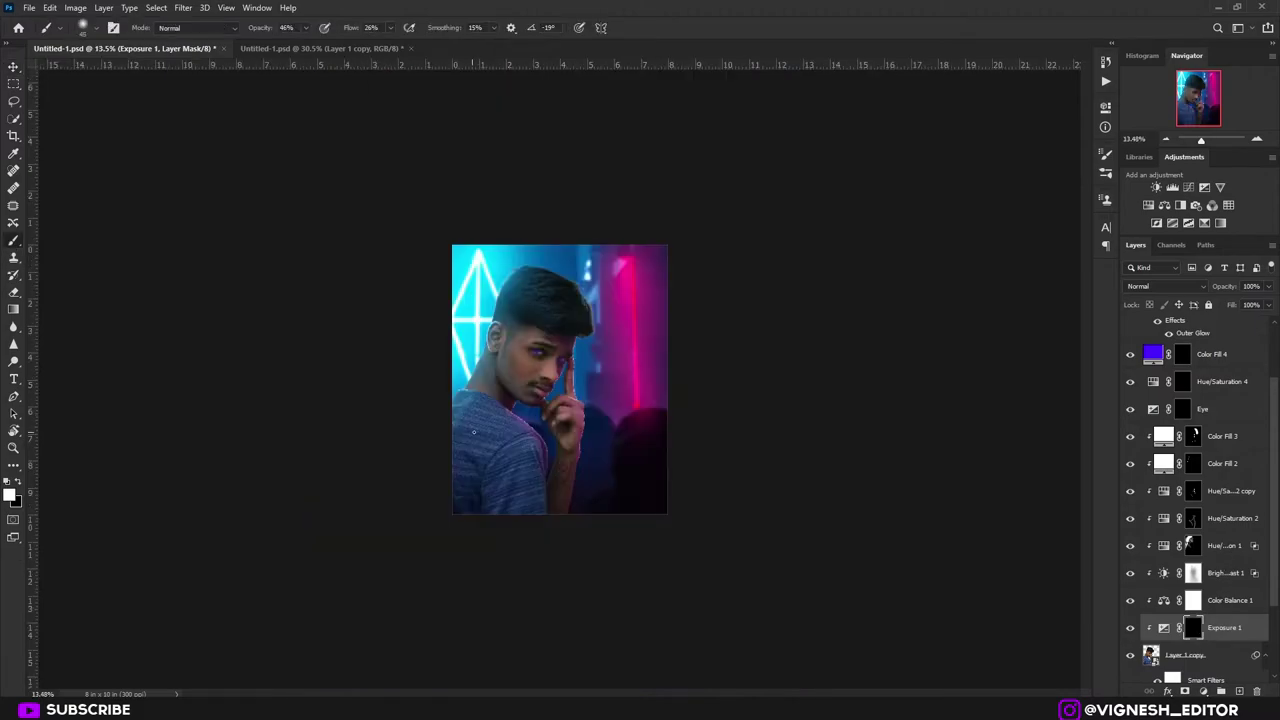
key("bracketright")
key("bracketright")
key("bracketright")
key("bracketright")
key("bracketright")
mouse_move(446, 486)
left_mouse_down()
mouse_move(508, 679)
mouse_move(501, 422)
left_mouse_up()
key("ctrl+0")
key("bracketleft")
key("bracketleft")
key("bracketleft")
key("bracketleft")
key("bracketleft")
key("bracketleft")
key("bracketleft")
key("bracketleft")
key("bracketleft")
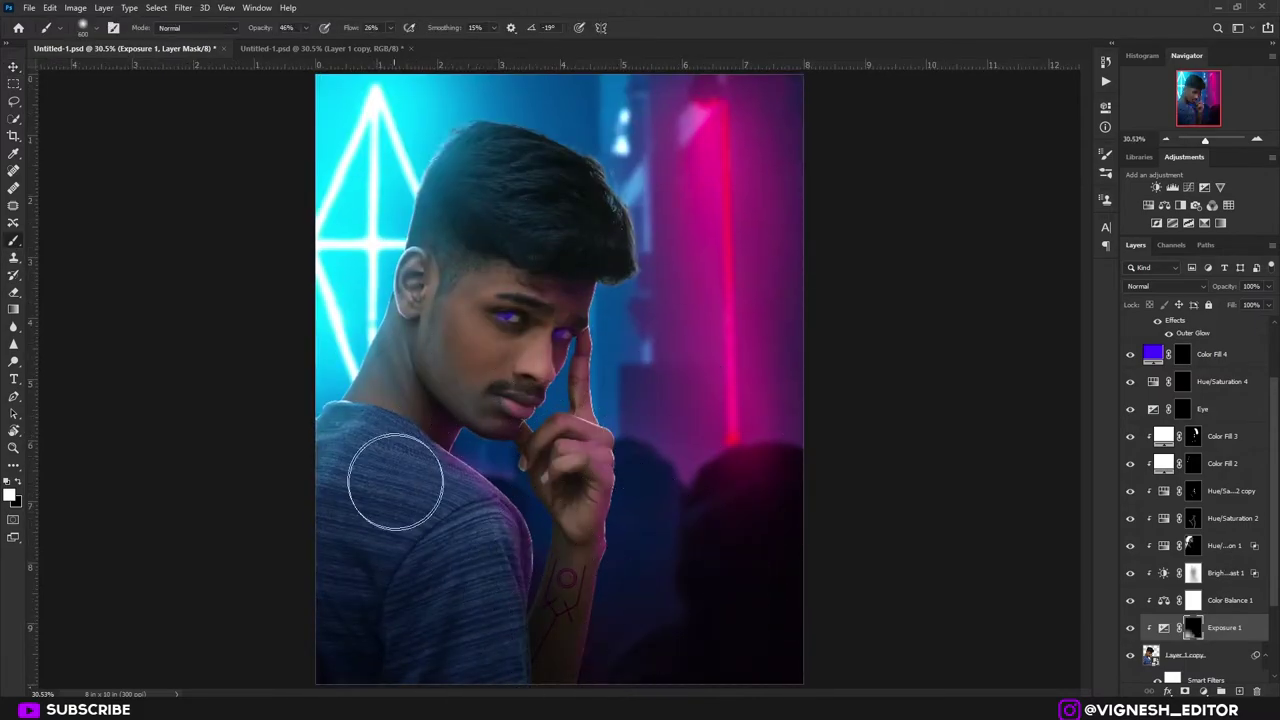
- Extend the darkening on the Exposure 1 mask over the shirt's lower edge and the forearm, adjusting the brush size
scroll(396, 482, "down", 3)
mouse_move(509, 590)
left_mouse_down()
mouse_move(515, 499)
mouse_move(403, 626)
mouse_move(446, 442)
left_mouse_up()
key("bracketright")
key("bracketright")
key("bracketright")
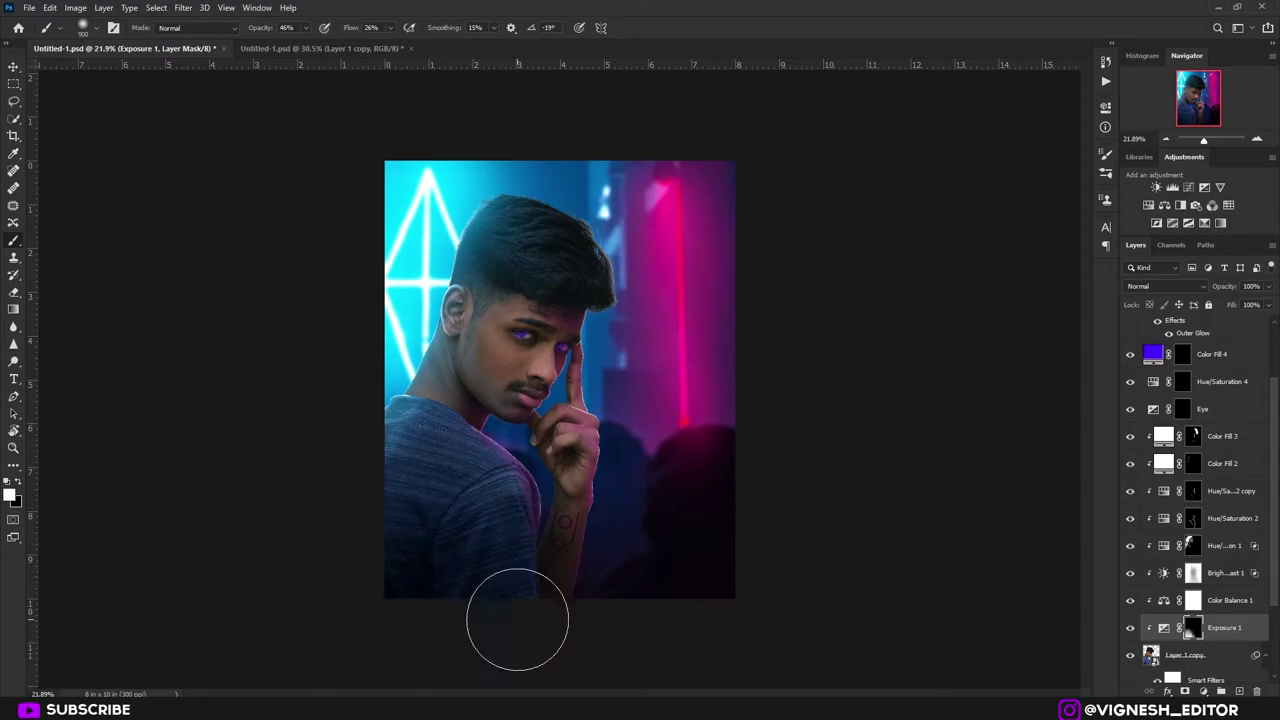
left_click_drag(547, 438, 580, 440)
key("bracketleft")
key("bracketleft")
key("bracketleft")
key("bracketleft")
key("bracketleft")
key("bracketleft")
key("bracketleft")
key("bracketleft")
key("bracketleft")
key("bracketleft")
left_click_drag(256, 240, 286, 394)
left_click_drag(534, 487, 509, 491)
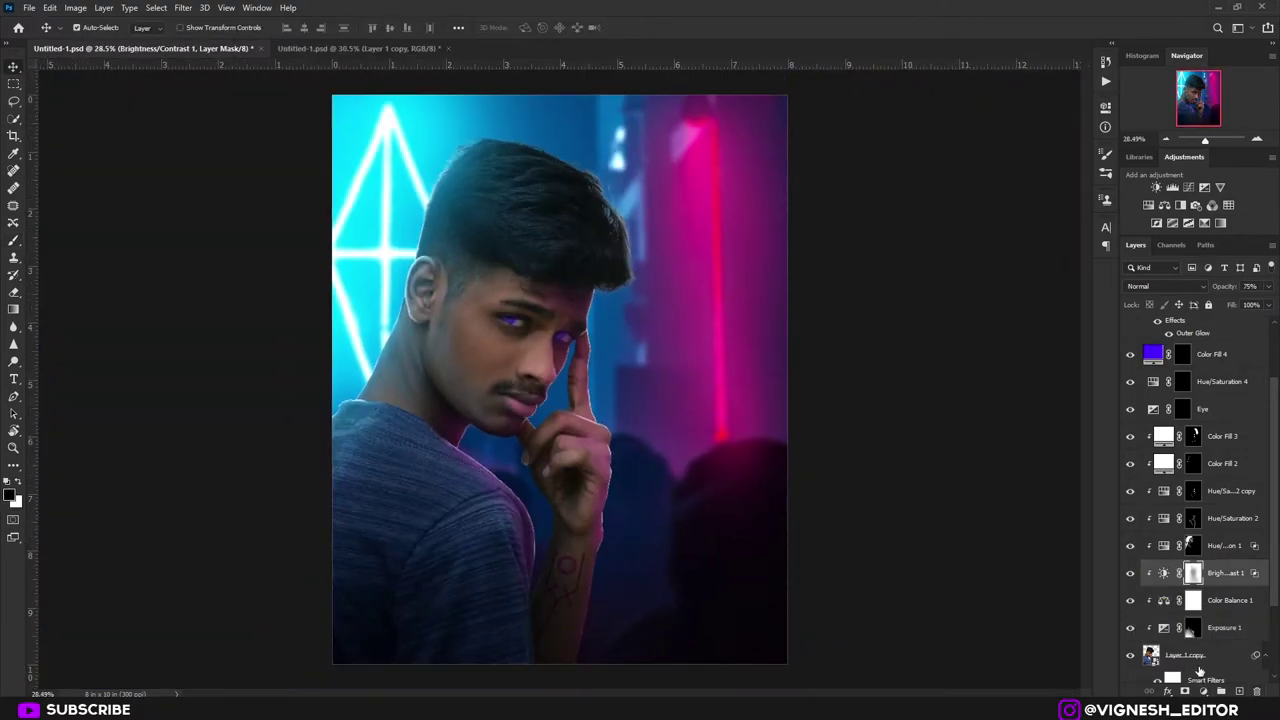
- Add a clipped Hue/Saturation layer above Layer 1 copy with Colorize on, saturation 0 and lightness -64, and invert its mask
scroll(1205, 665, "down", 1)
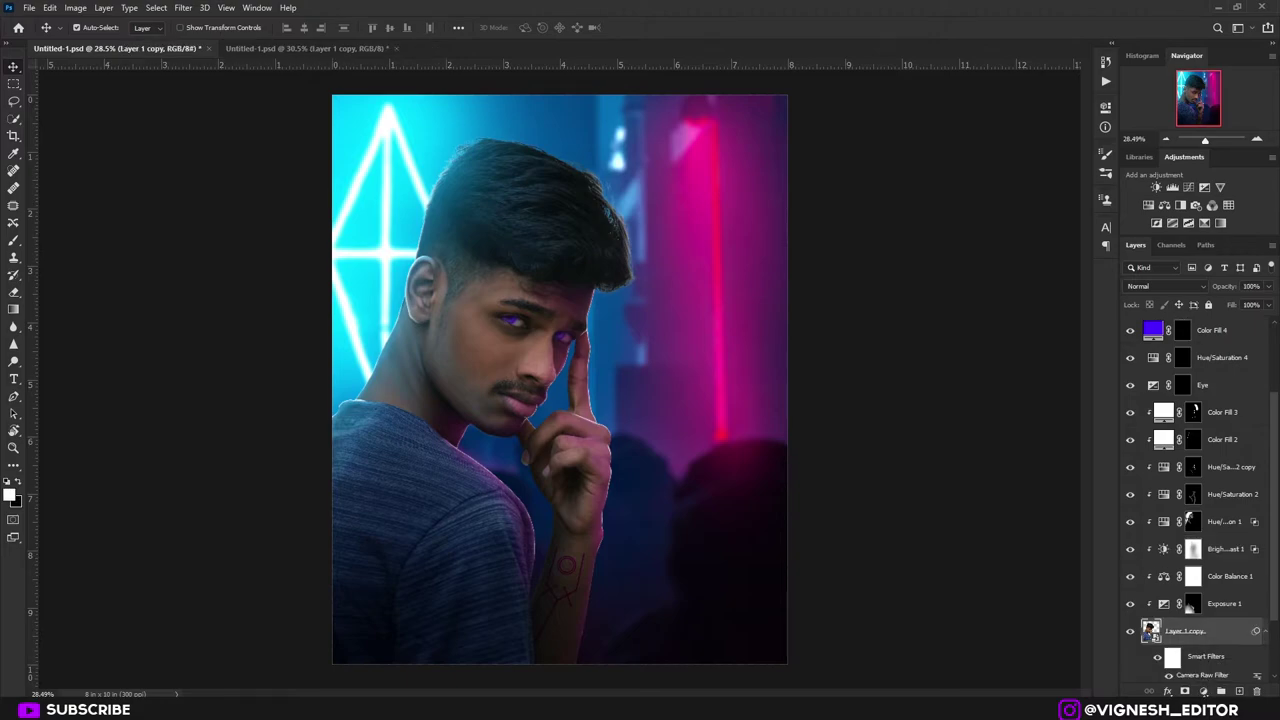
left_click(1203, 691)
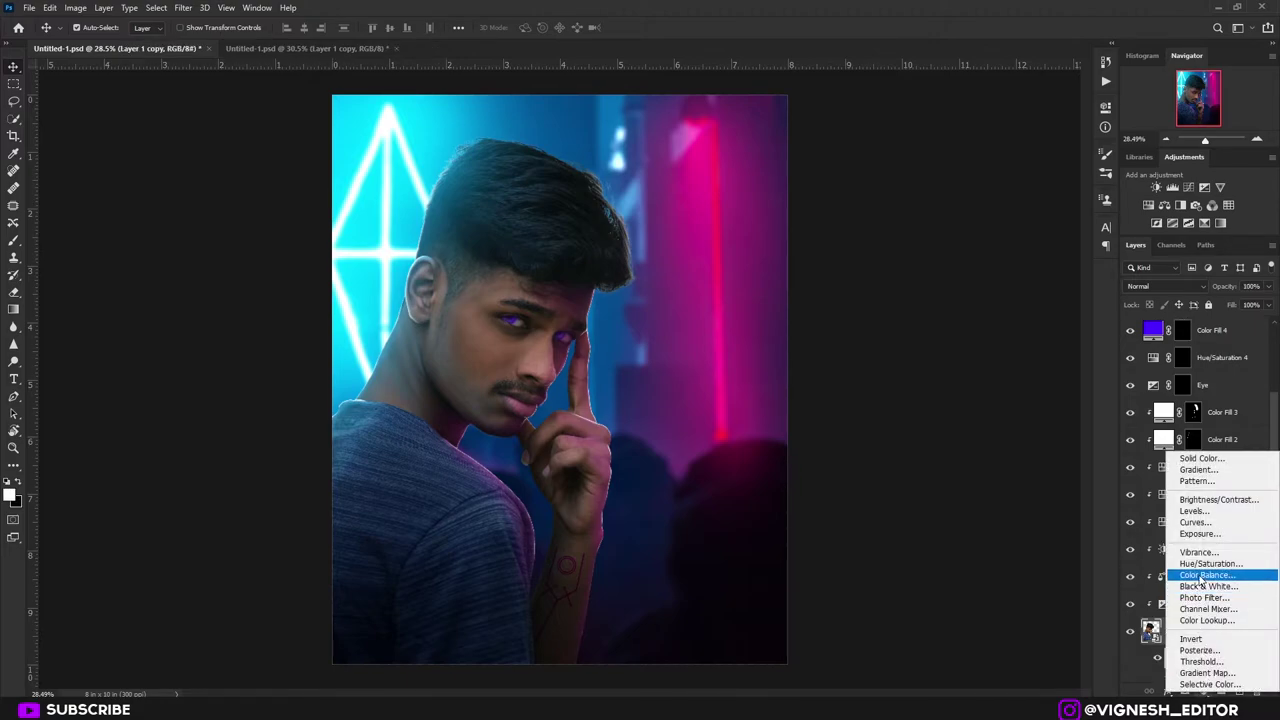
left_click(1207, 563)
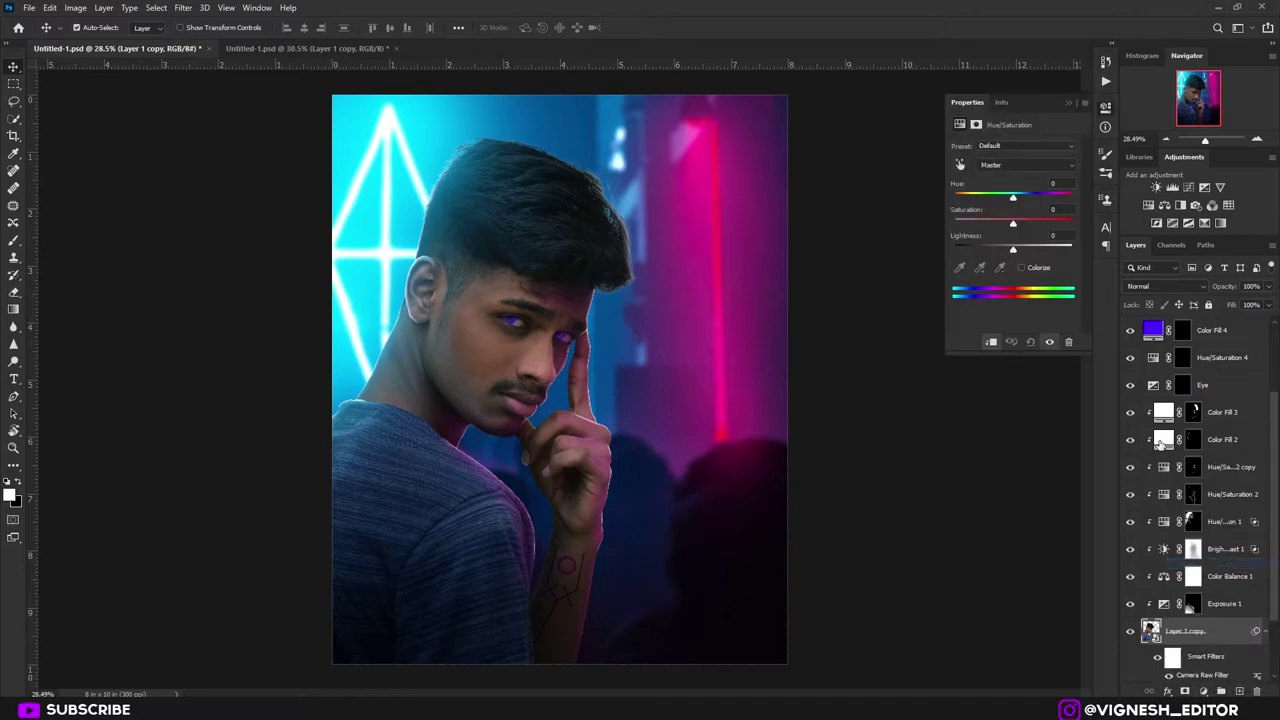
left_click(1022, 268)
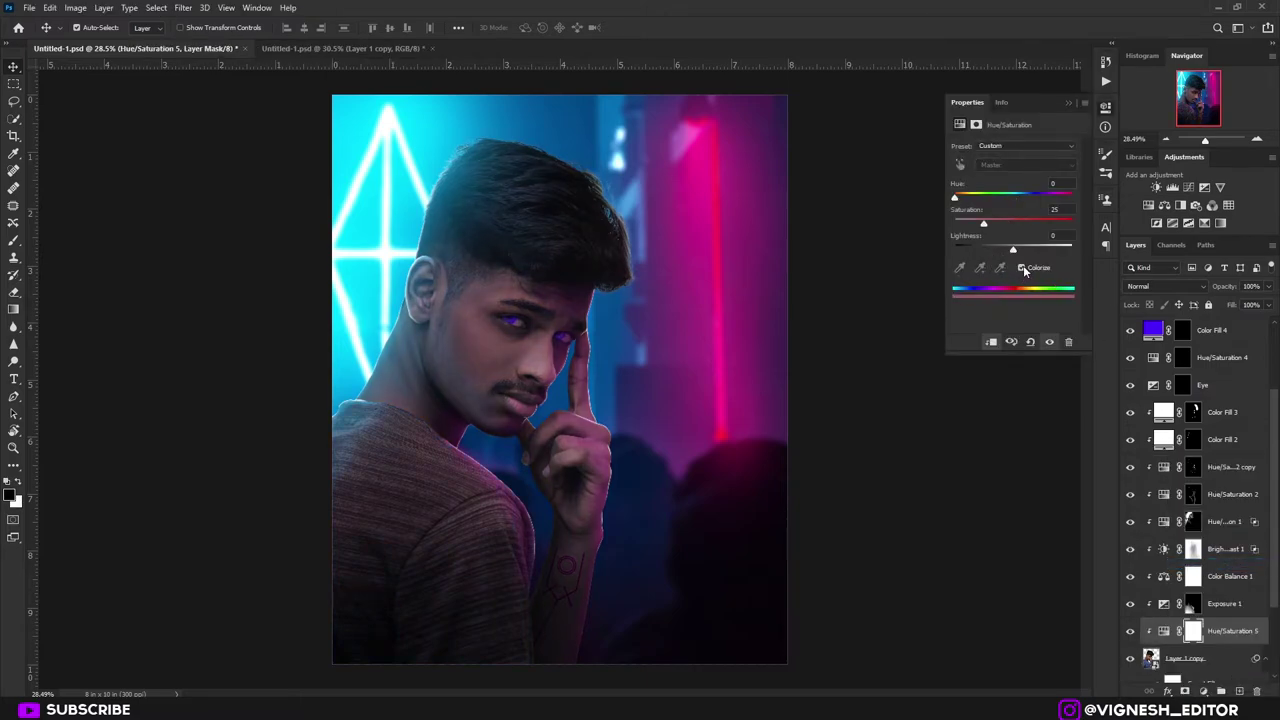
left_click_drag(983, 222, 915, 224)
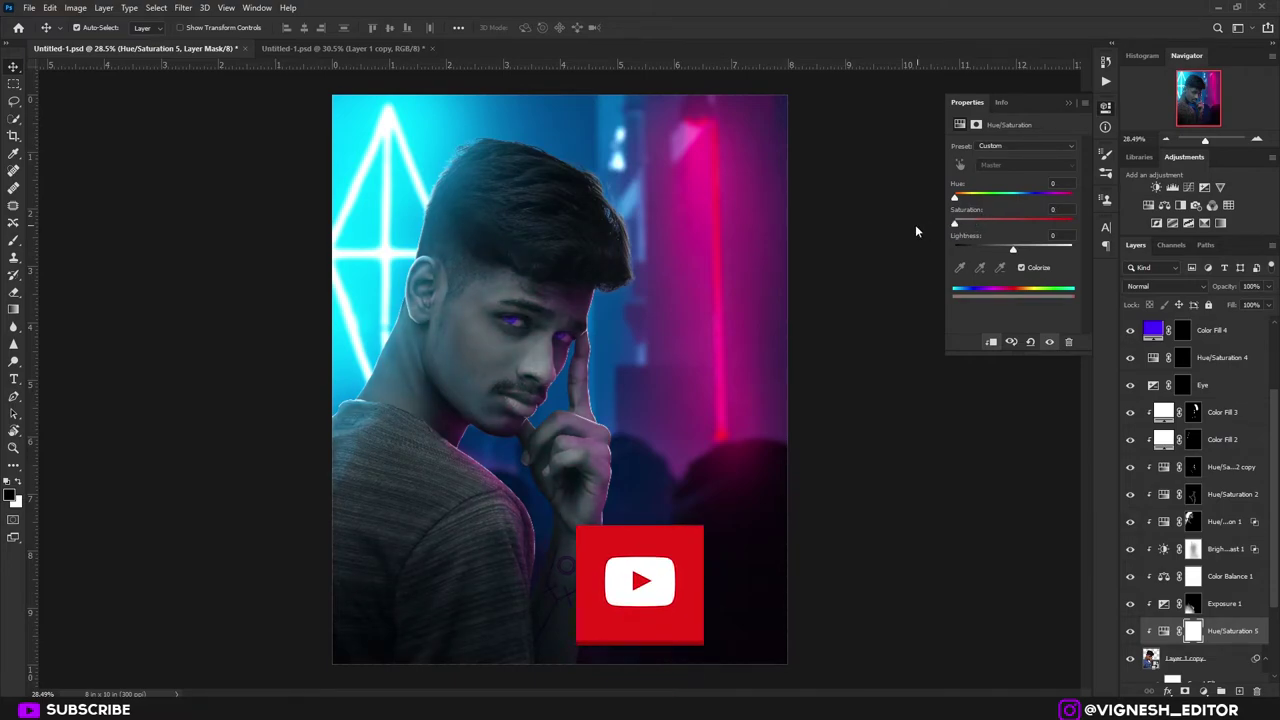
left_click(976, 249)
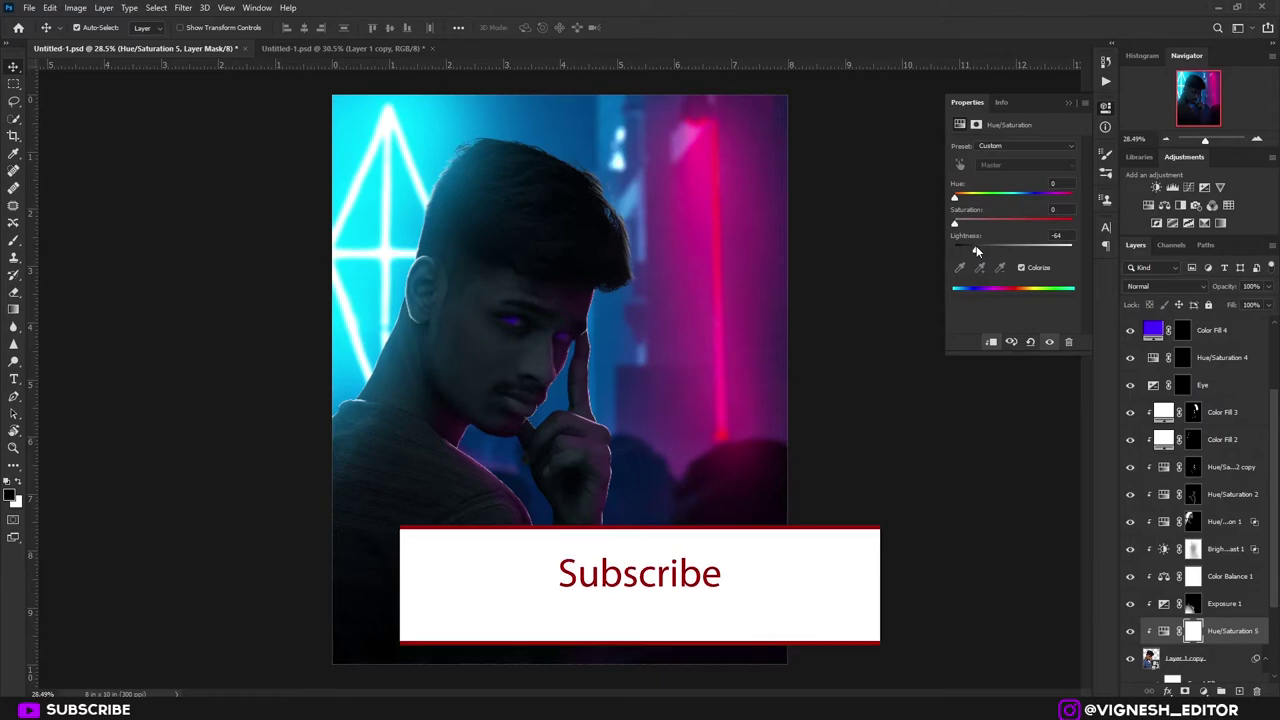
left_click(1068, 102)
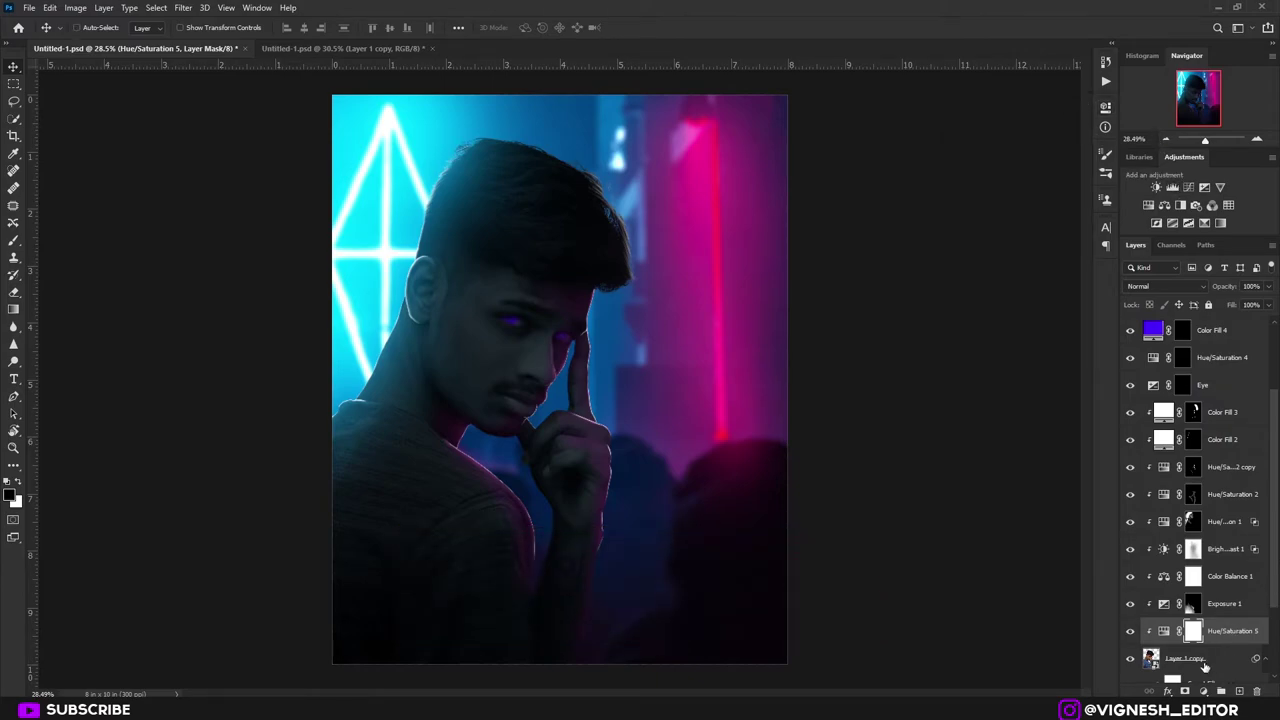
key("ctrl+i")
- Draw a small X tattoo on the temple in white on the Hue/Saturation 5 mask, with the brush at 100% opacity
left_click_drag(508, 304, 607, 449)
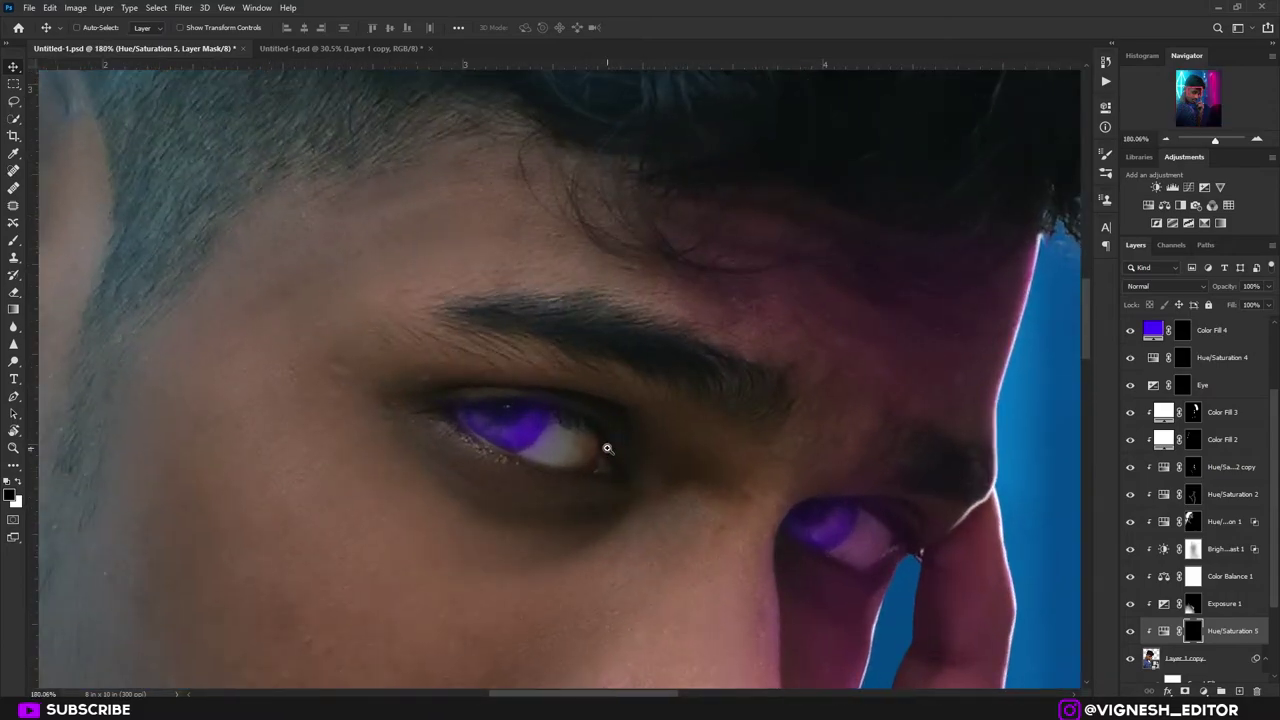
mouse_move(594, 311)
left_mouse_down()
mouse_move(586, 363)
mouse_move(635, 368)
left_mouse_up()
key("b")
key("x")
left_click_drag(650, 318, 557, 251)
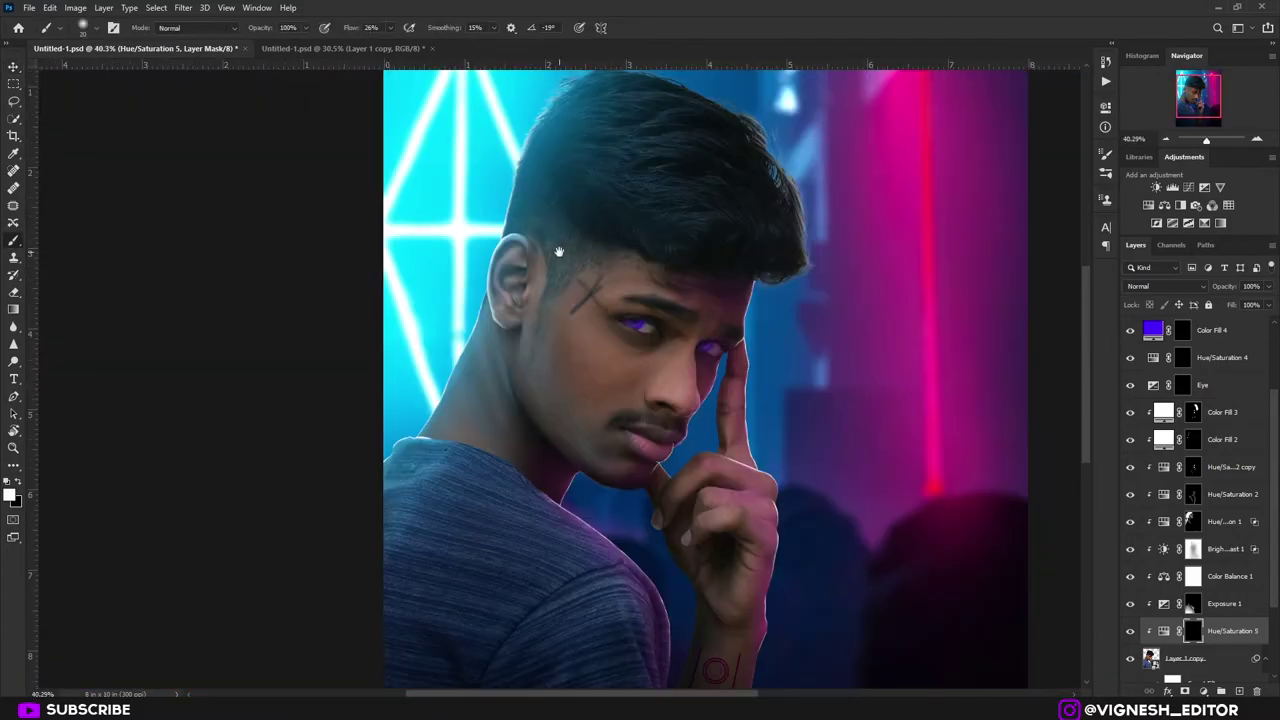
left_click_drag(582, 296, 633, 251)
- Draw a row of small X and O tattoo marks along the bent finger, ending with an O at the knuckle
left_click_drag(621, 175, 702, 366)
left_click_drag(680, 300, 586, 277)
left_click_drag(700, 500, 790, 500)
left_click_drag(594, 345, 703, 437)
left_click_drag(685, 351, 597, 440)
left_click_drag(783, 430, 783, 470)
left_click_drag(491, 271, 583, 388)
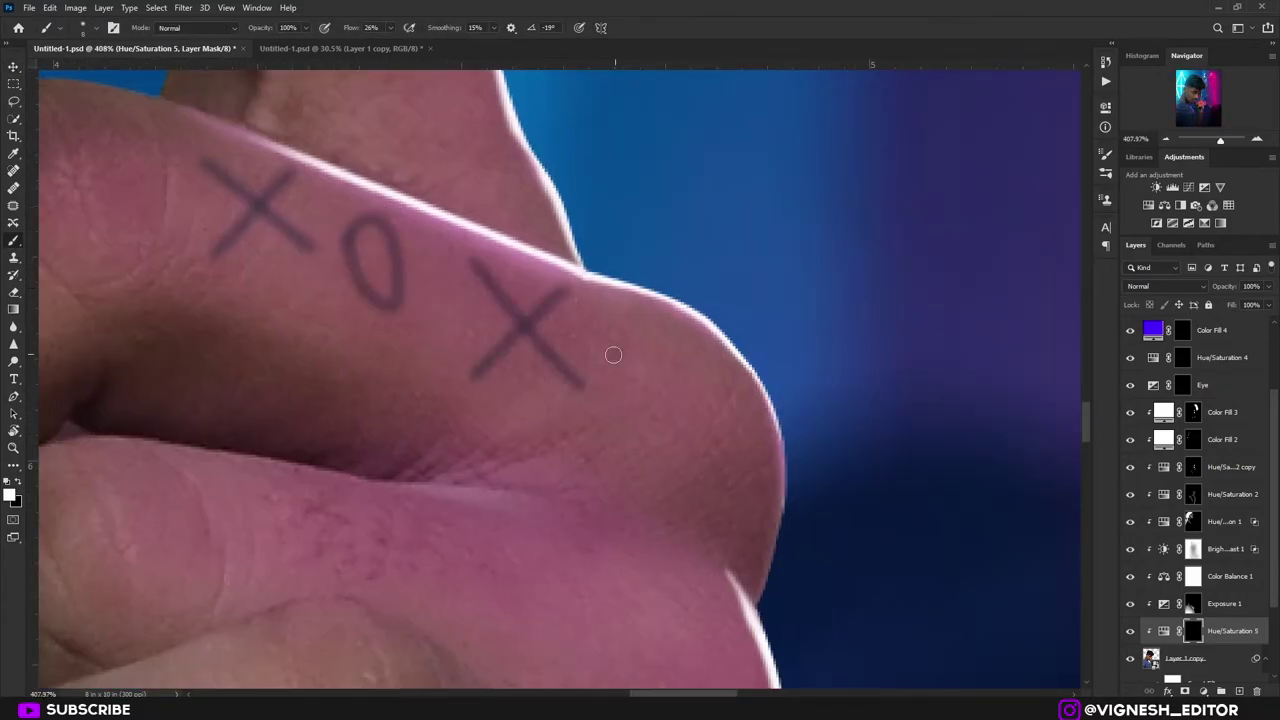
left_click_drag(660, 350, 600, 338)
left_click_drag(617, 280, 680, 290)
left_click_drag(757, 262, 669, 328)
- Set the Hue/Saturation 5 layer to Overlay and draw small circles around the temple X
left_click(1172, 288)
left_click(1150, 438)
left_click_drag(488, 134, 610, 200)
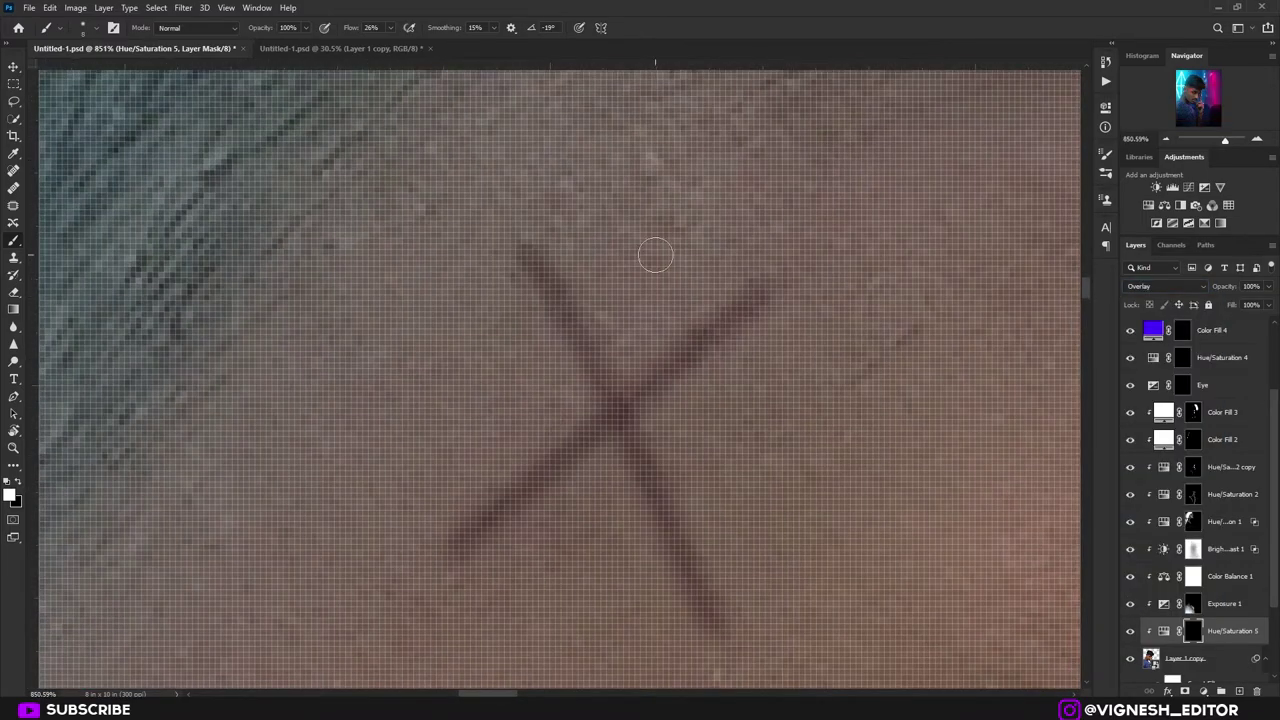
left_click_drag(652, 246, 656, 248)
left_click_drag(738, 412, 745, 410)
left_click_drag(512, 356, 518, 358)
left_click_drag(512, 446, 420, 440)
left_click_drag(688, 400, 805, 400)
- Raise the brush flow to 100% and retrace the X and O marks on the finger to strengthen them
left_click_drag(292, 202, 572, 430)
left_click_drag(341, 447, 526, 230)
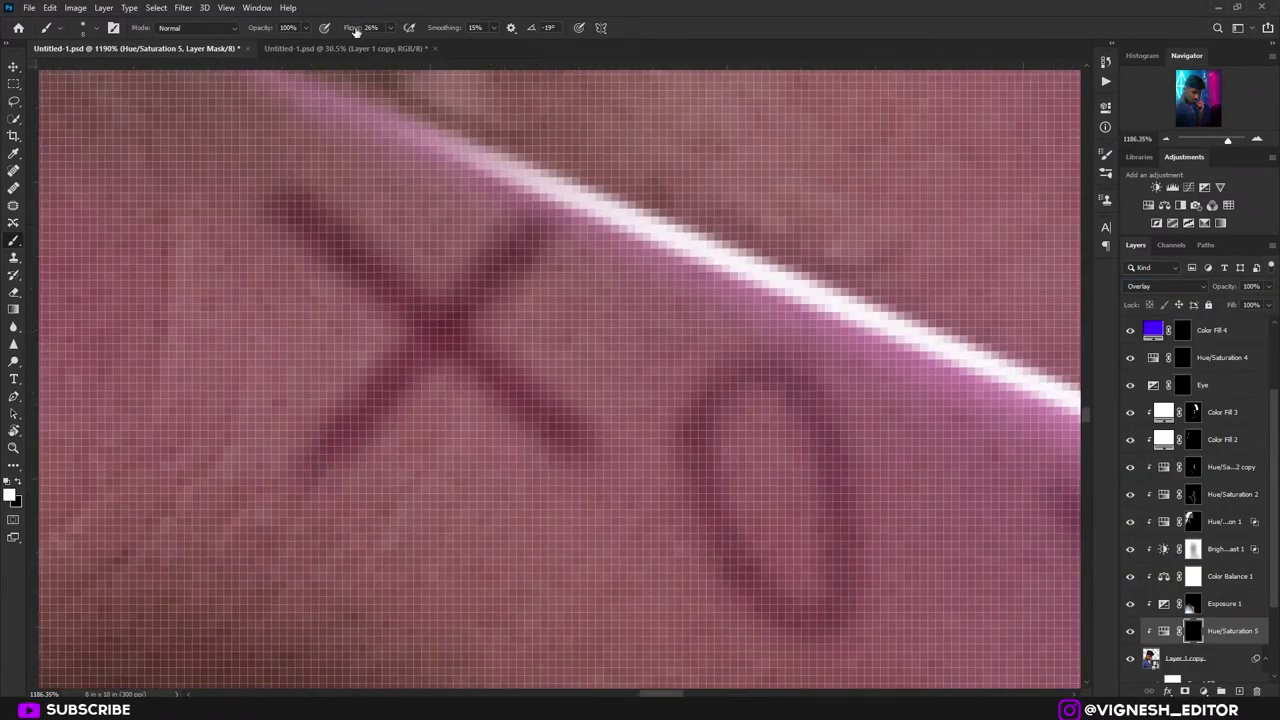
left_click_drag(353, 28, 425, 28)
left_click_drag(336, 445, 535, 228)
left_click_drag(298, 200, 572, 436)
left_click_drag(738, 390, 752, 382)
left_click_drag(930, 560, 433, 274)
left_click_drag(543, 251, 803, 534)
left_click_drag(800, 318, 540, 578)
left_click_drag(880, 560, 345, 417)
left_click_drag(403, 480, 437, 331)
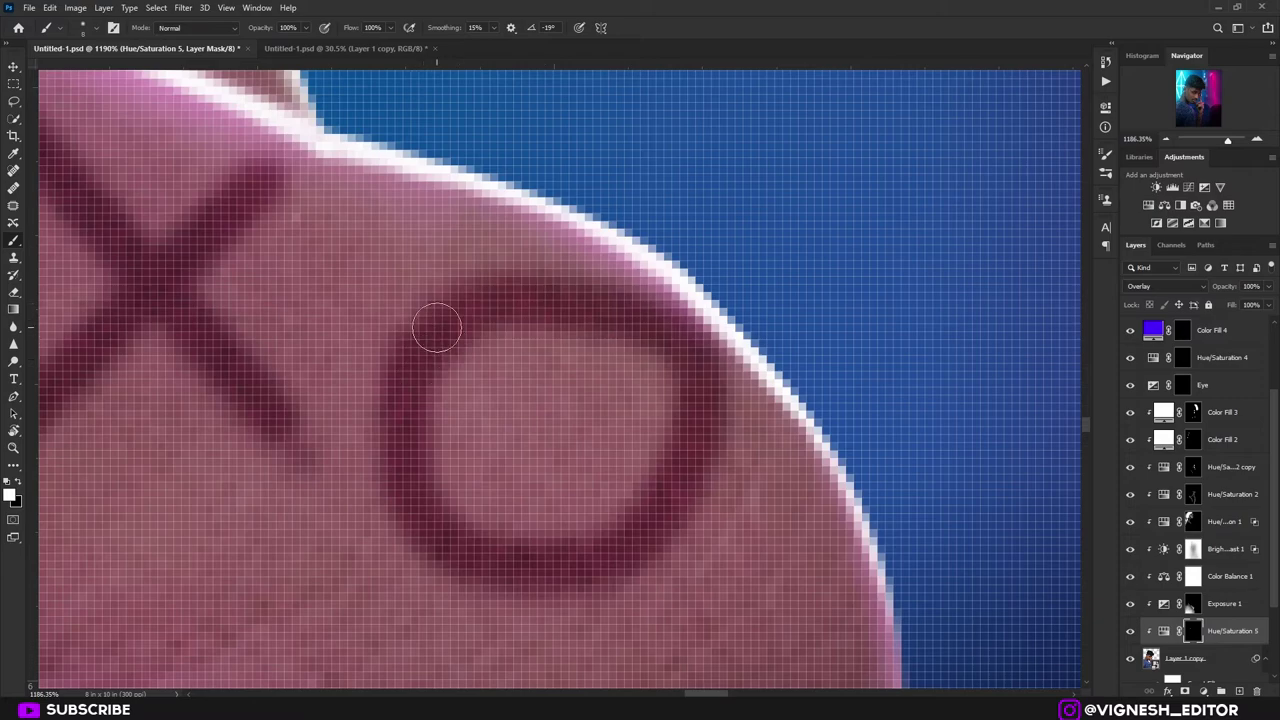
- Retrace the temple tattoo's X and the small circles around it at full brush flow
left_click_drag(650, 350, 560, 355)
left_click_drag(493, 443, 534, 460)
left_click_drag(345, 330, 464, 436)
left_click_drag(456, 330, 358, 450)
left_click(397, 340)
left_click(411, 449)
left_click(459, 396)
left_click_drag(517, 457, 398, 380)
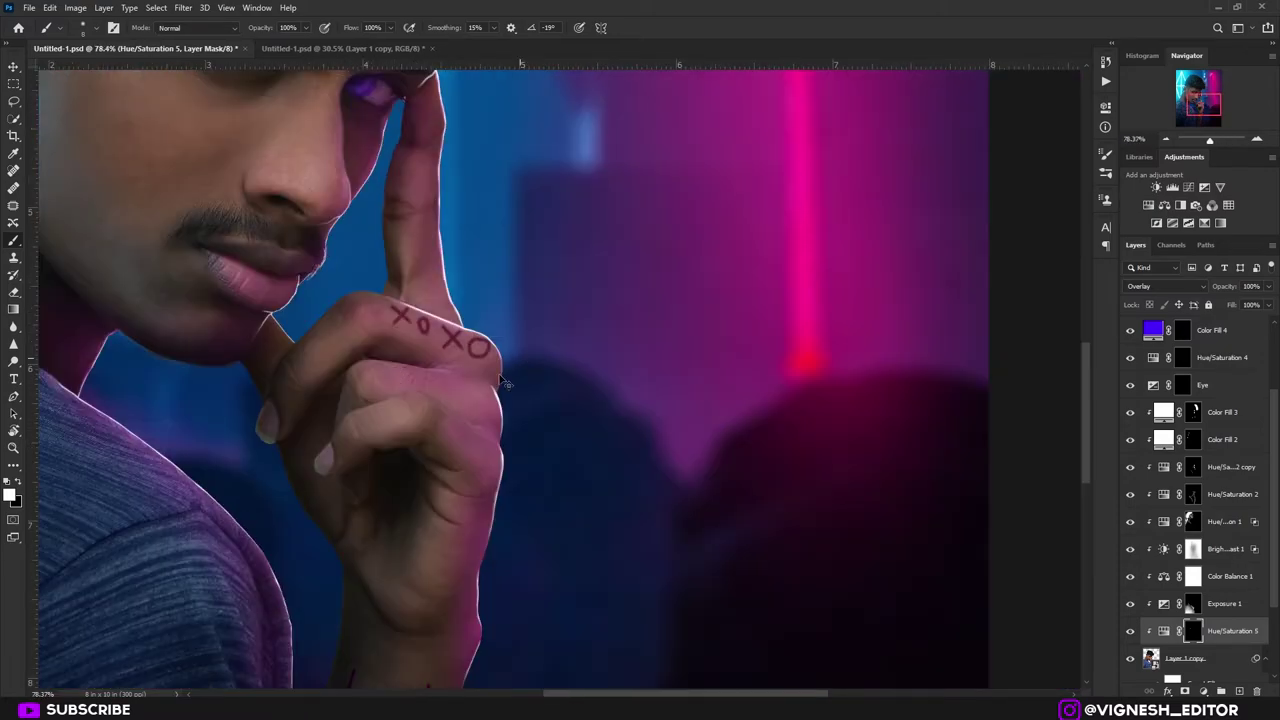
- Split the underlying-layer black Blend If slider of Hue/Saturation 5 to 0 / 57 in its blending options
double_click(1240, 636)
left_click_drag(499, 562, 591, 646)
left_click_drag(377, 440, 214, 310)
left_click_drag(518, 641, 422, 456)
scroll(422, 456, "up", 3)
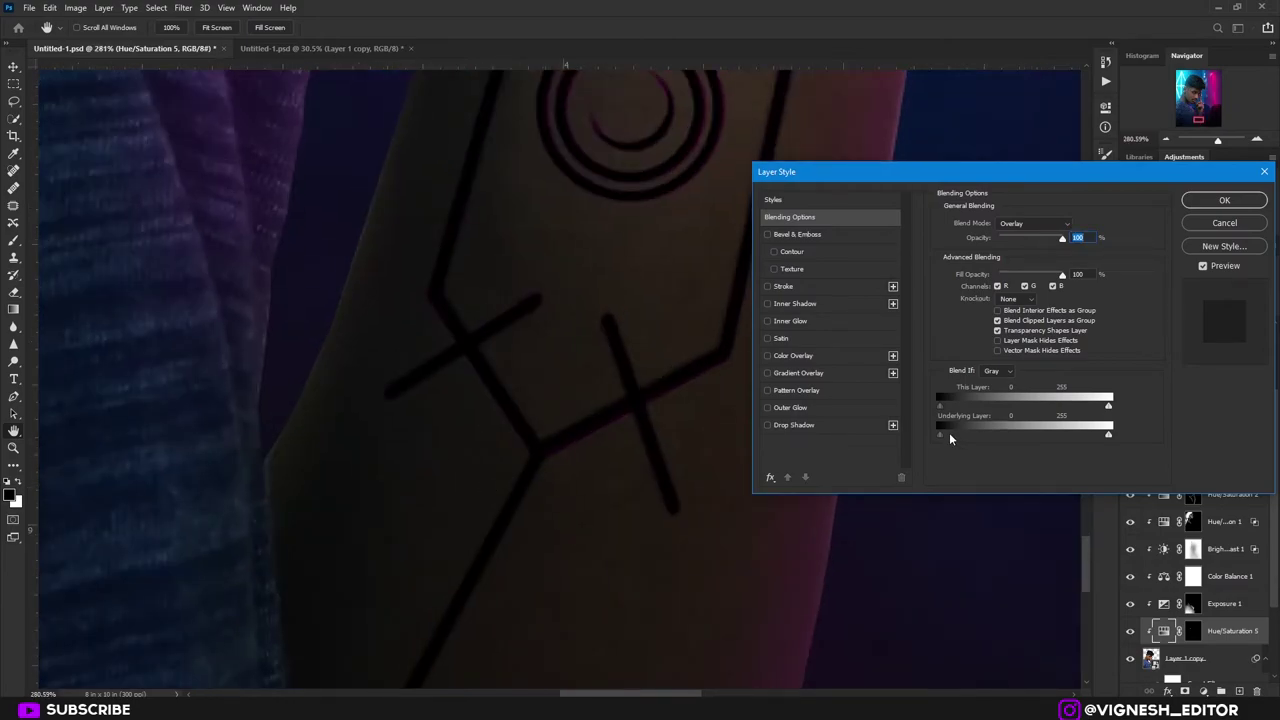
mouse_move(941, 436)
left_mouse_down()
mouse_move(988, 434)
mouse_move(935, 432)
left_mouse_up()
scroll(568, 222, "down", 4)
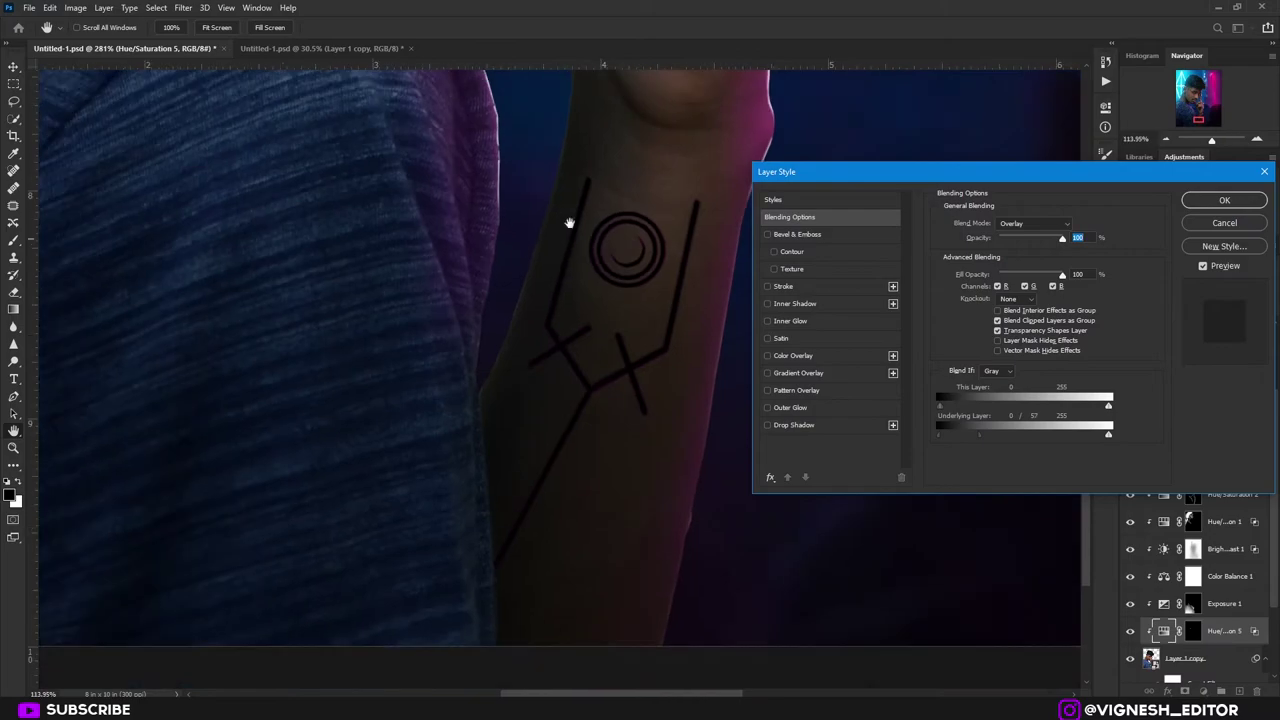
left_click_drag(569, 223, 549, 549)
scroll(574, 446, "up", 4)
left_click_drag(330, 230, 287, 563)
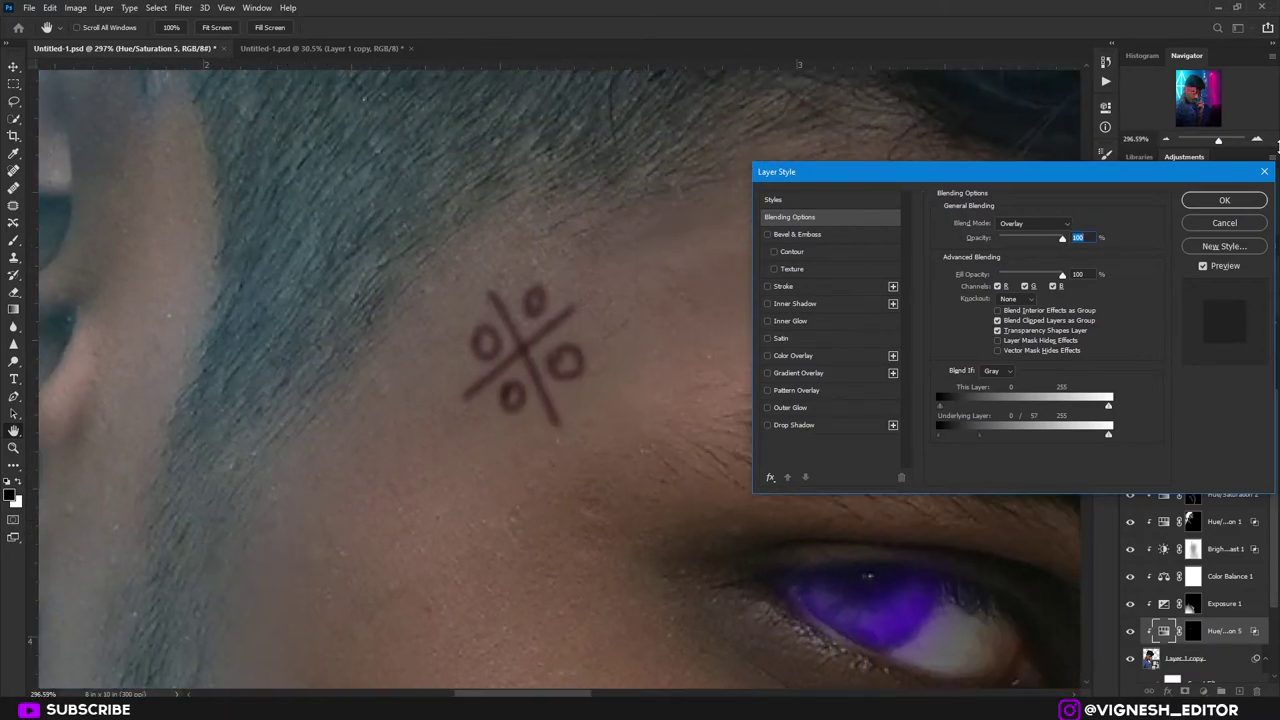
left_click(1218, 201)
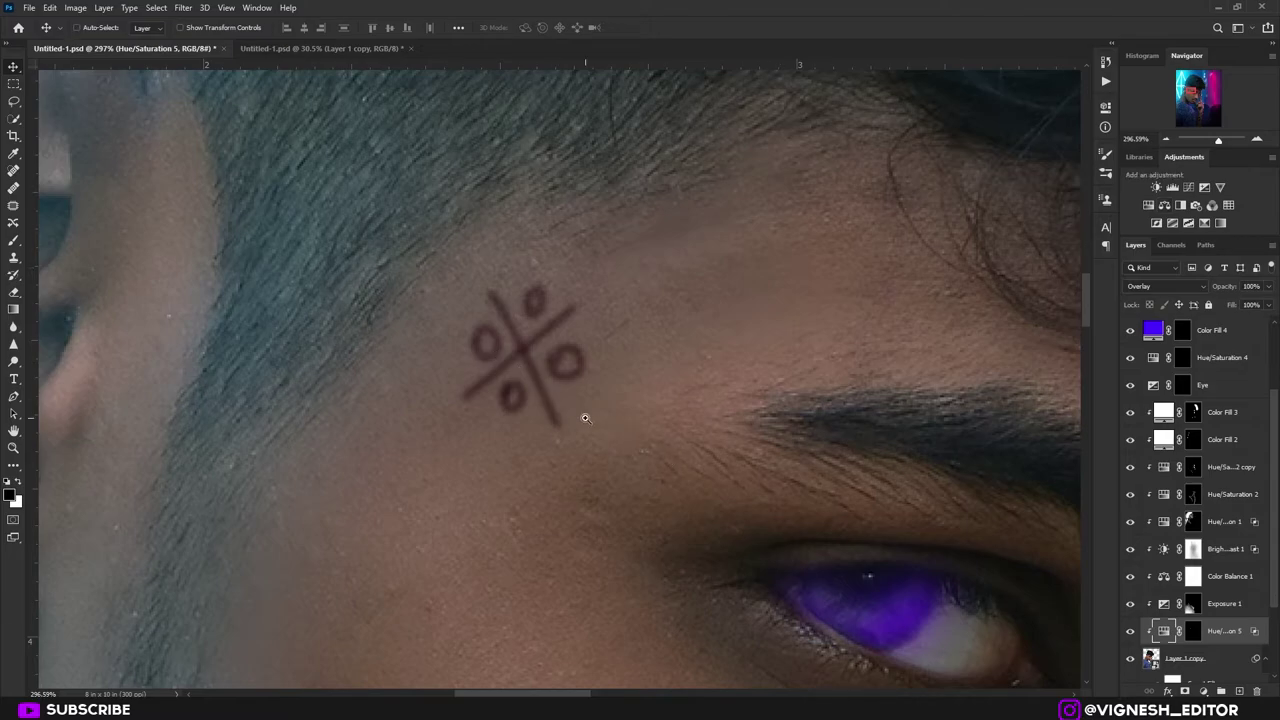
- Retrace both strokes of the temple tattoo's X in white on the Hue/Saturation 5 mask with a much smaller brush
left_click_drag(516, 361, 575, 391)
scroll(575, 391, "up", 1)
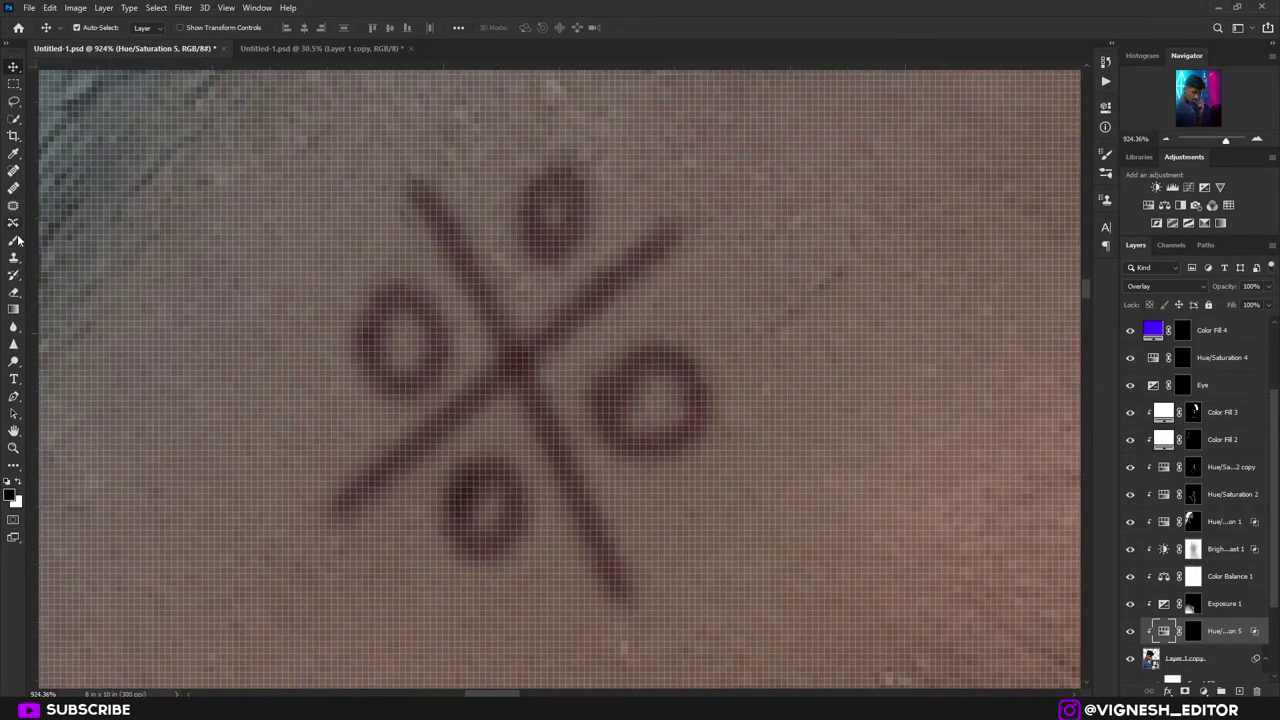
left_click(16, 241)
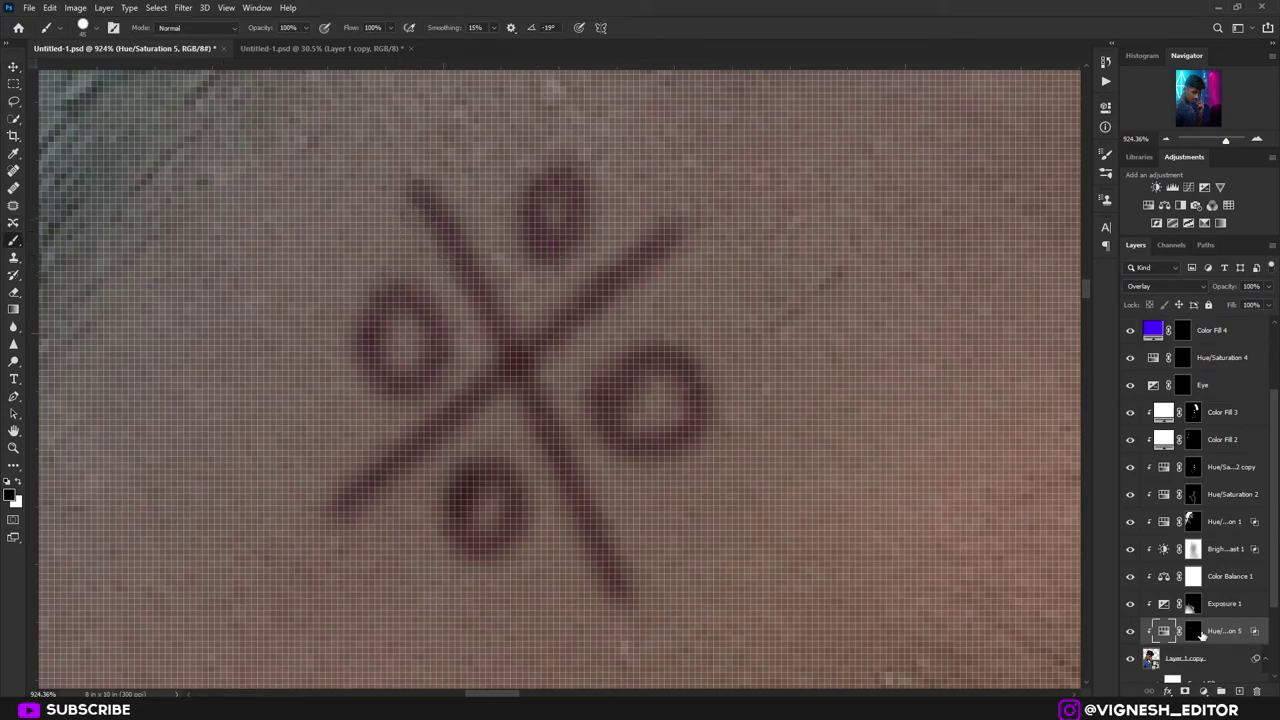
left_click(1193, 631)
key("x")
left_click(404, 272)
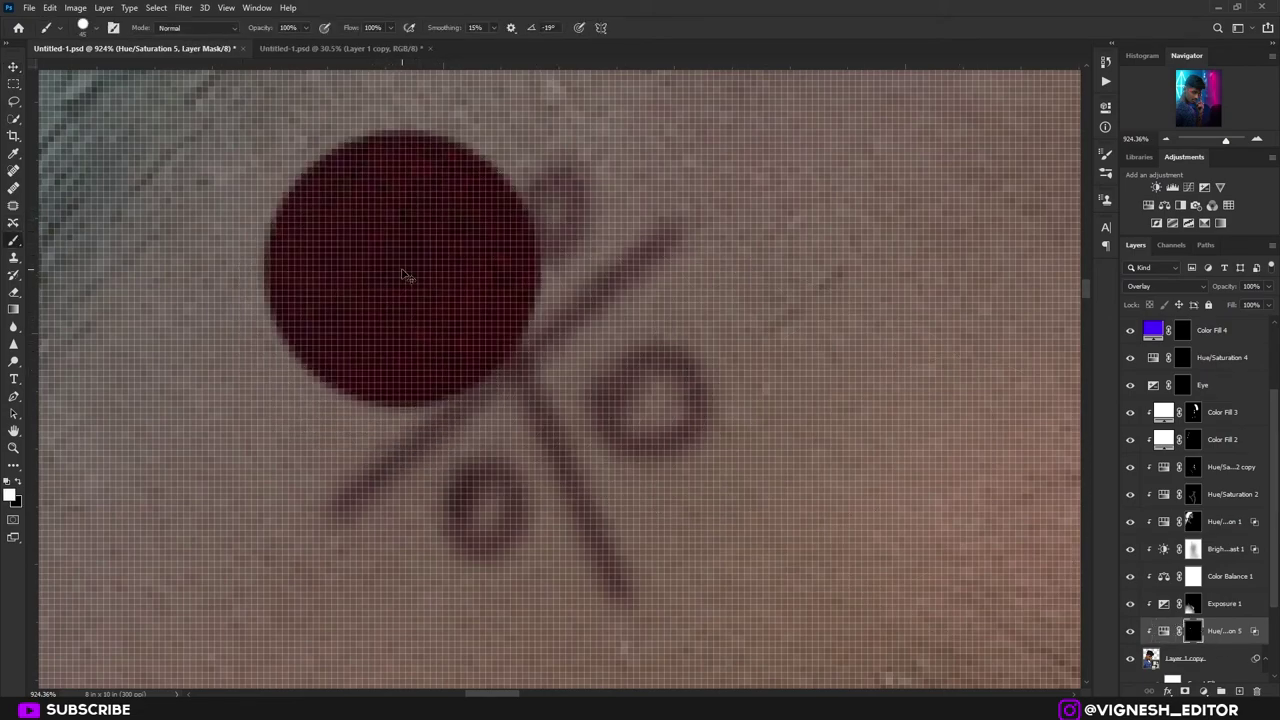
key("ctrl+z")
key("bracketleft")
key("bracketleft")
key("bracketleft")
key("bracketleft")
key("bracketleft")
key("bracketleft")
key("bracketleft")
key("bracketleft")
key("bracketleft")
key("bracketleft")
key("bracketleft")
key("bracketleft")
key("bracketleft")
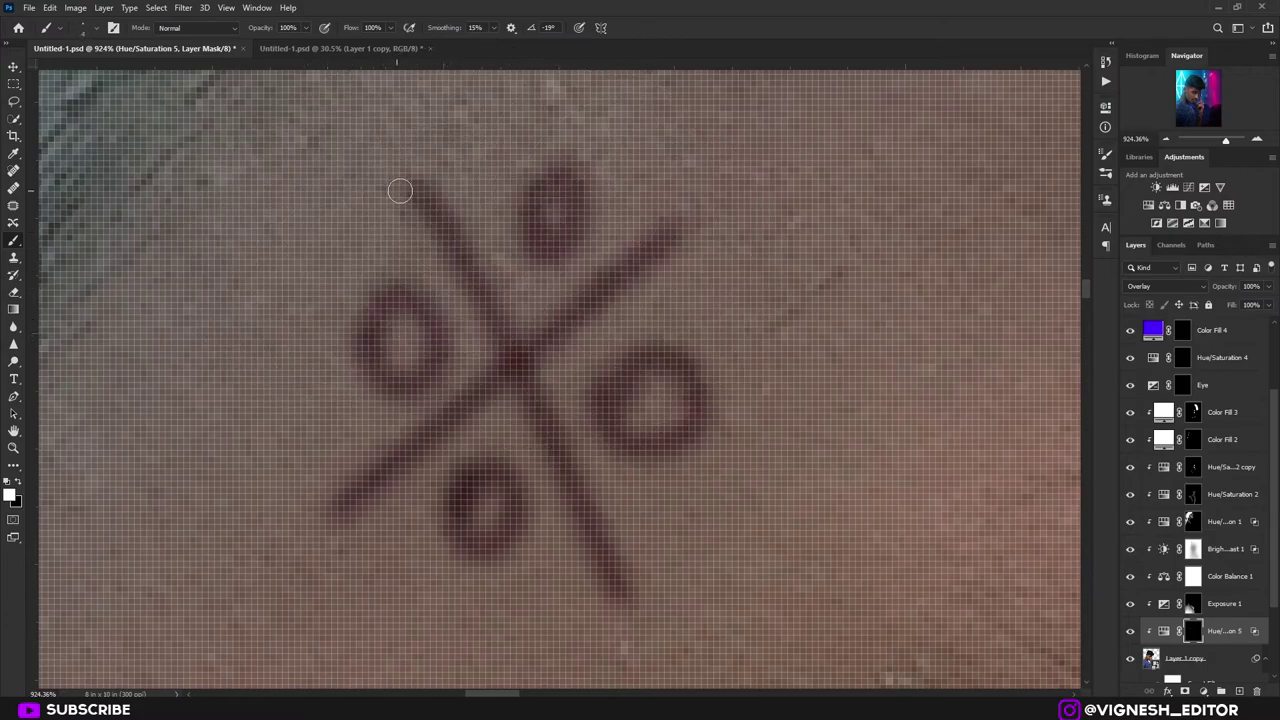
left_click(415, 189)
left_click(609, 577, "shift")
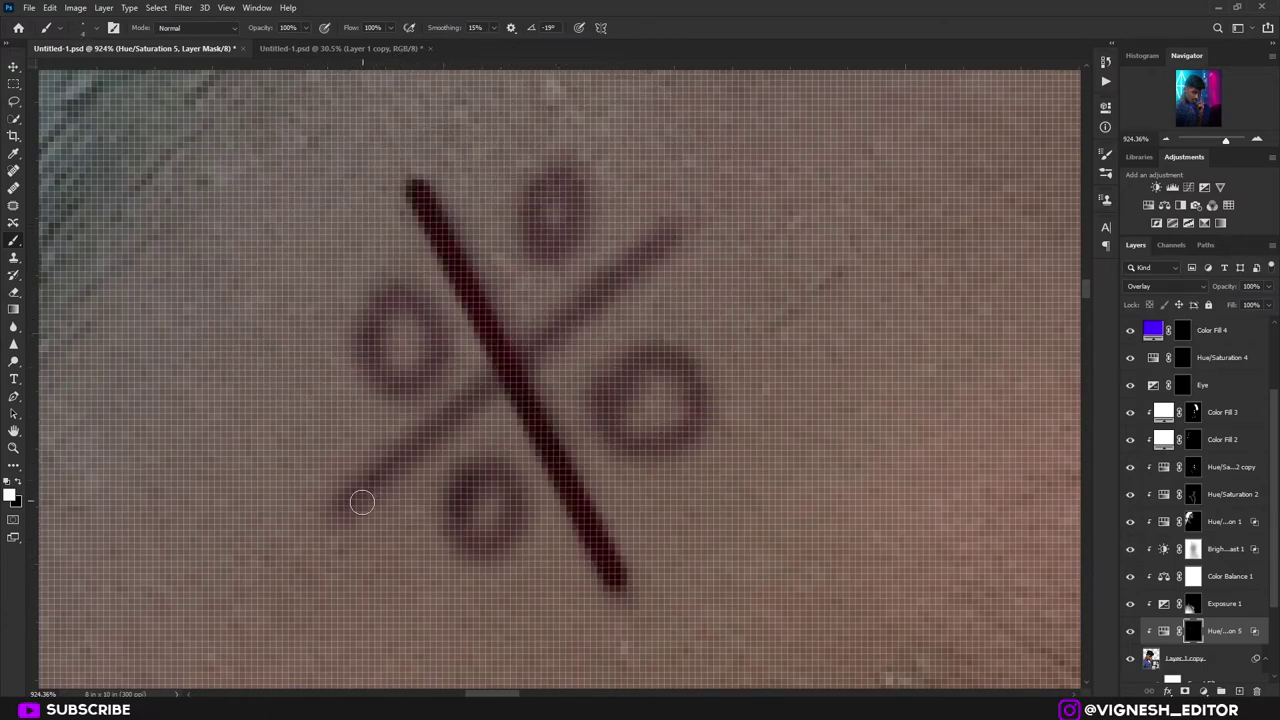
left_click(337, 512)
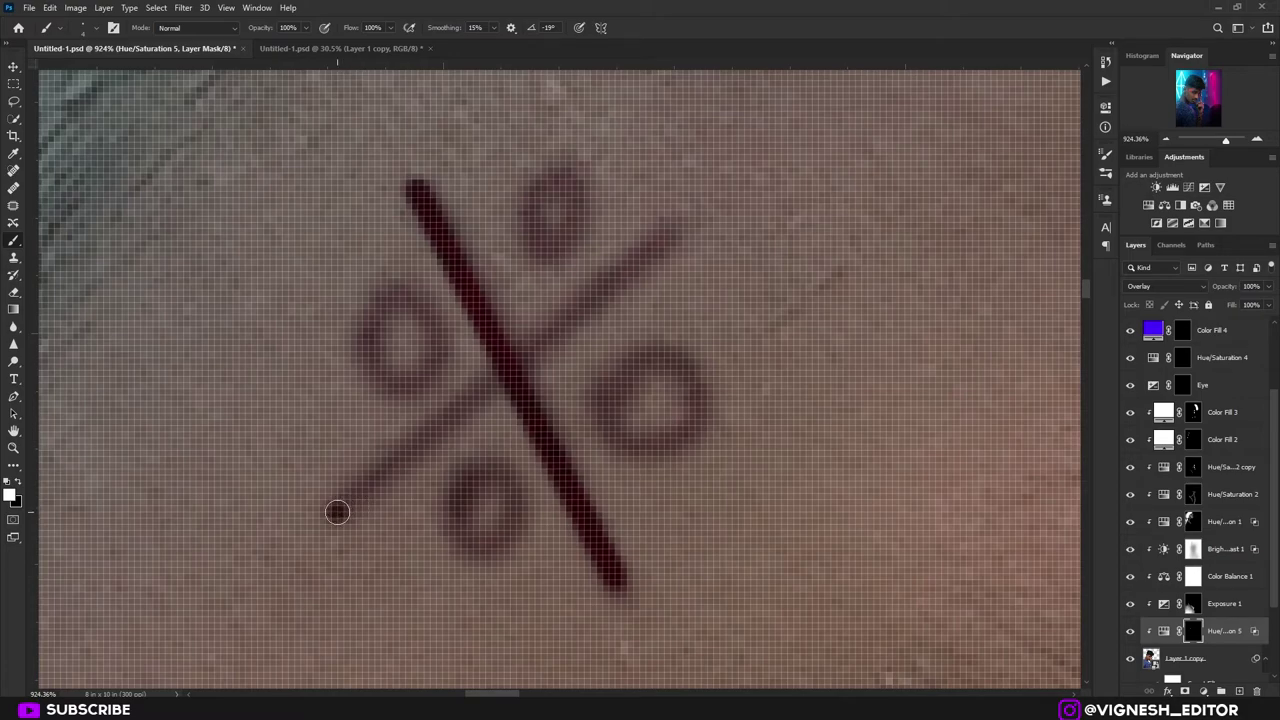
left_click(680, 231, "shift")
- Retrace the four small circles around the temple X on the same mask
mouse_move(532, 190)
left_mouse_down()
mouse_move(529, 223)
mouse_move(571, 220)
mouse_move(540, 189)
mouse_move(528, 210)
left_mouse_up()
mouse_move(371, 333)
left_mouse_down()
mouse_move(382, 376)
mouse_move(428, 362)
mouse_move(428, 298)
mouse_move(378, 306)
mouse_move(366, 358)
left_mouse_up()
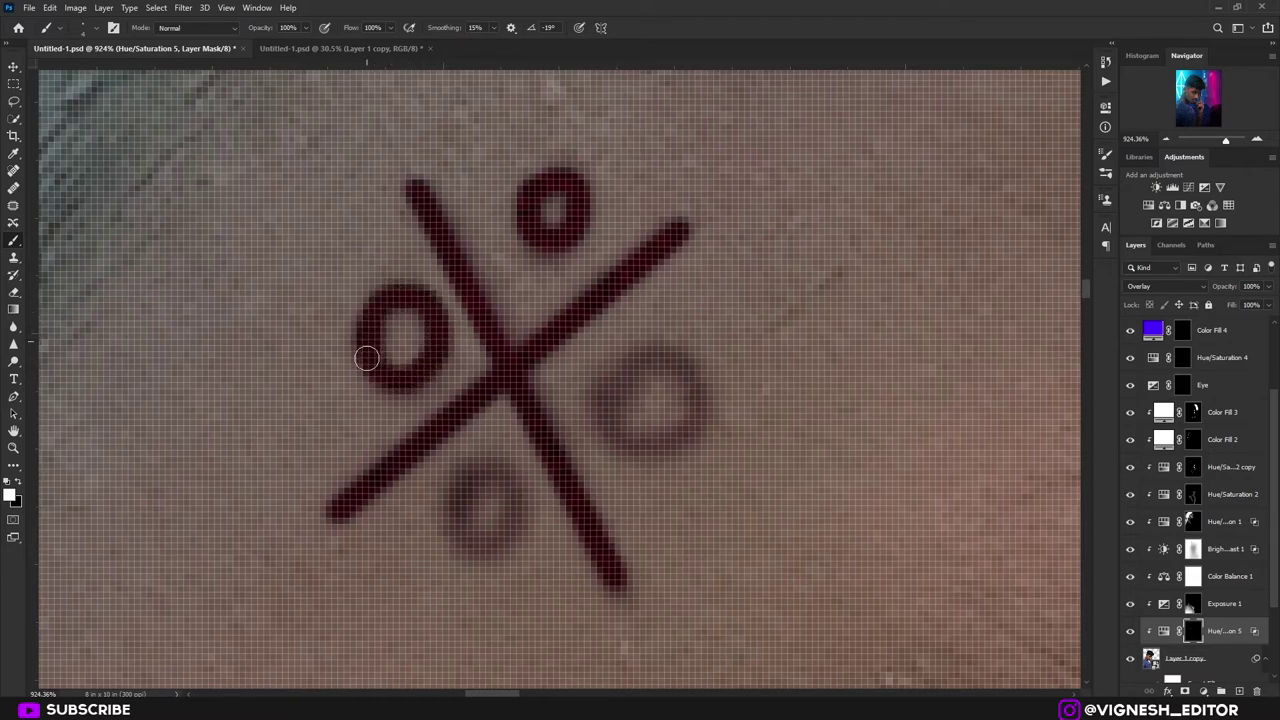
mouse_move(476, 468)
left_mouse_down()
mouse_move(451, 511)
mouse_move(486, 531)
mouse_move(491, 474)
mouse_move(468, 464)
left_mouse_up()
mouse_move(621, 387)
left_mouse_down()
mouse_move(623, 429)
mouse_move(691, 409)
mouse_move(649, 351)
mouse_move(614, 406)
left_mouse_up()
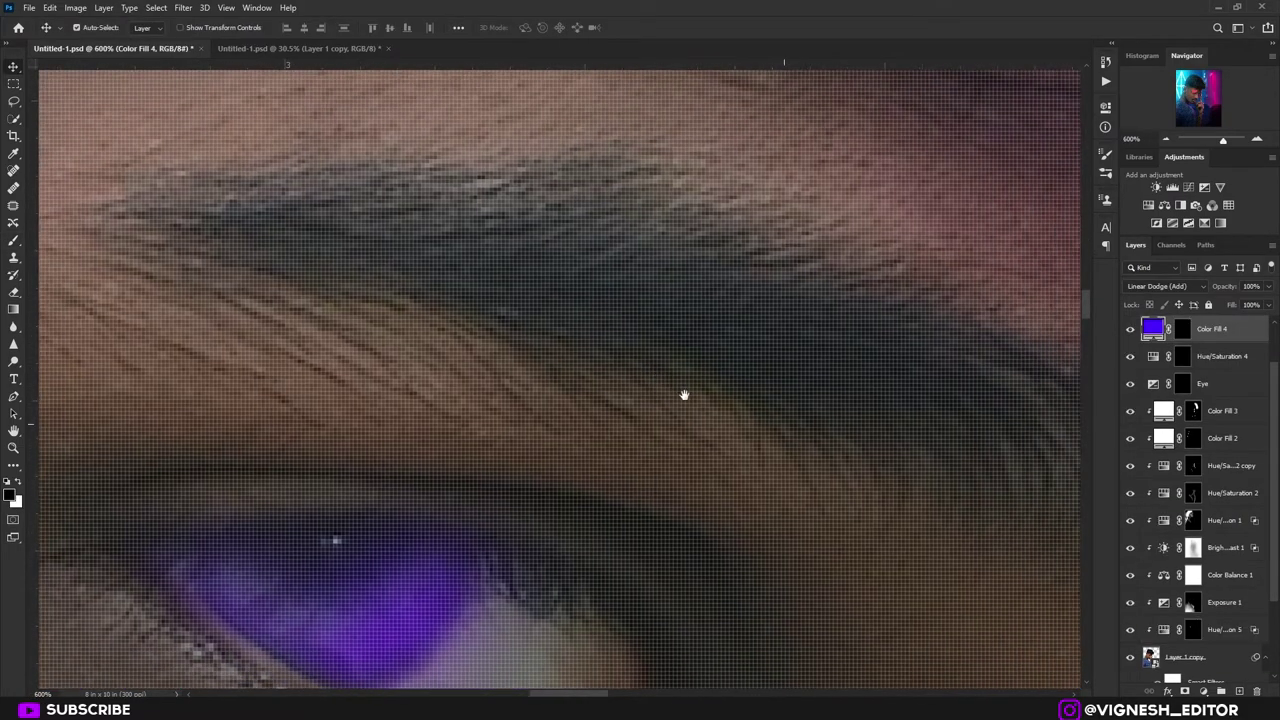
- Add a black solid color fill layer above Color Fill 4 and invert its mask to hide it
scroll(684, 395, "right", 1)
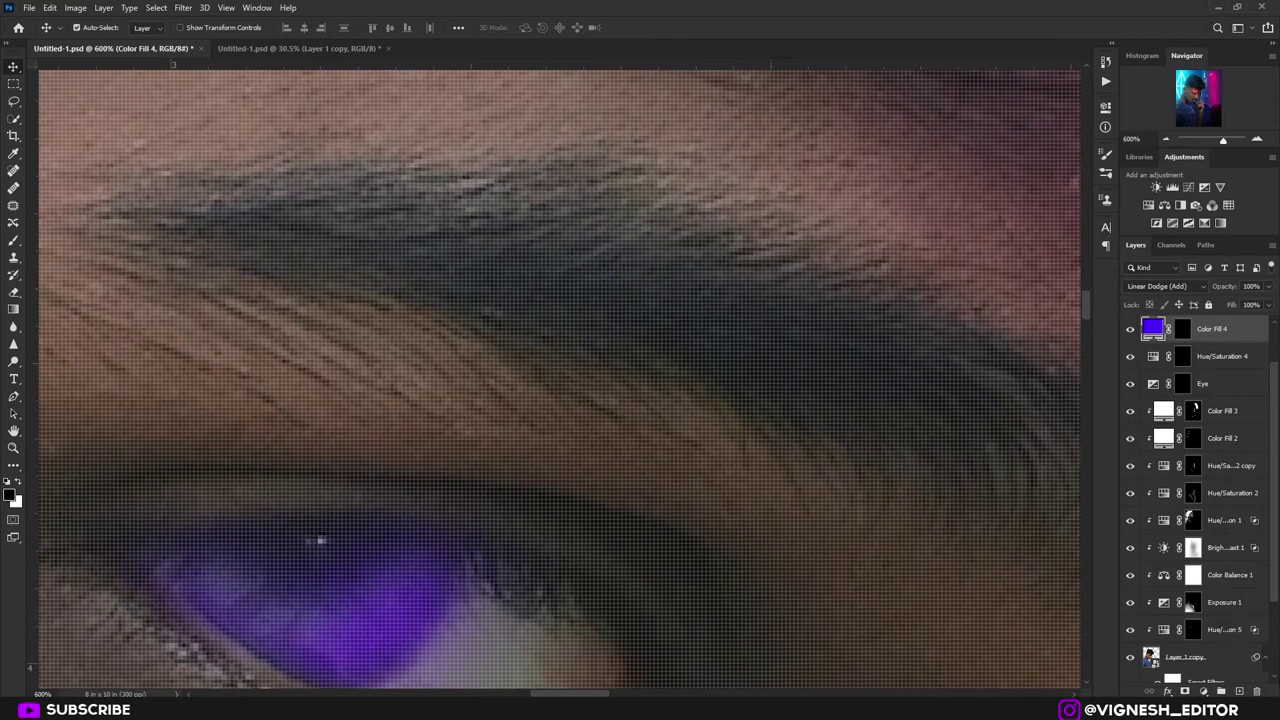
left_click(1208, 691)
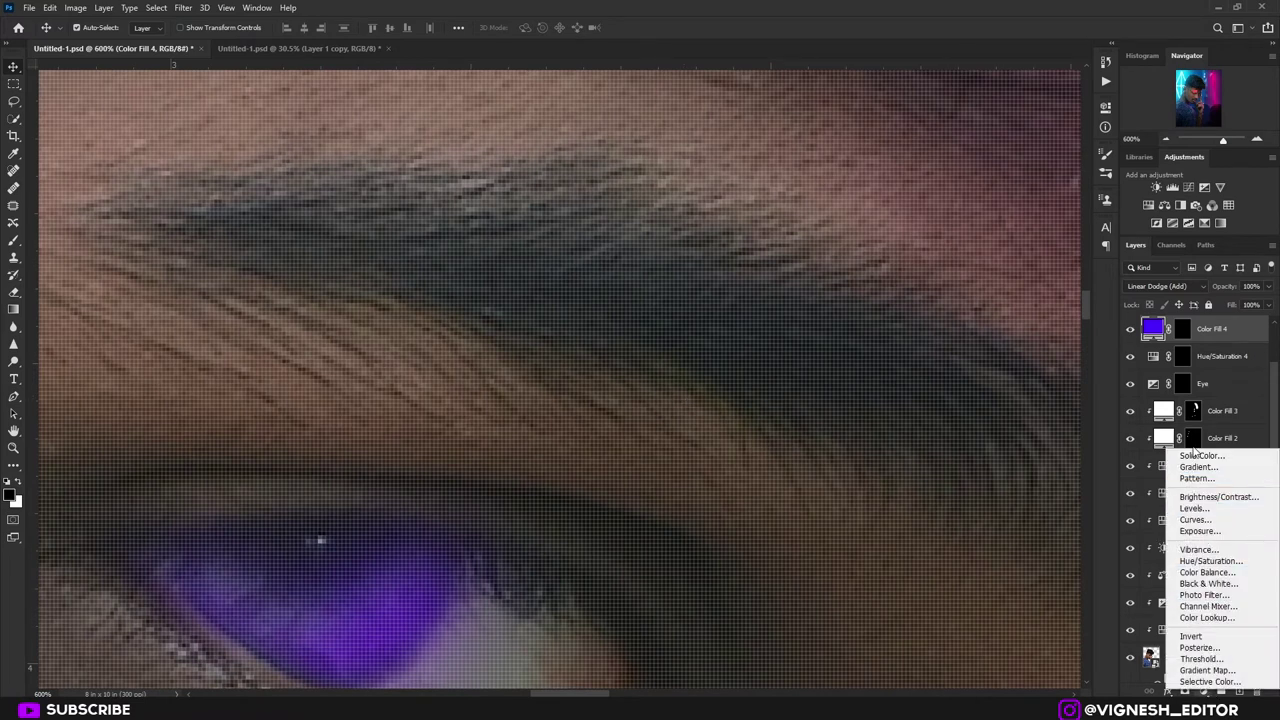
left_click(1198, 455)
left_click(1049, 384)
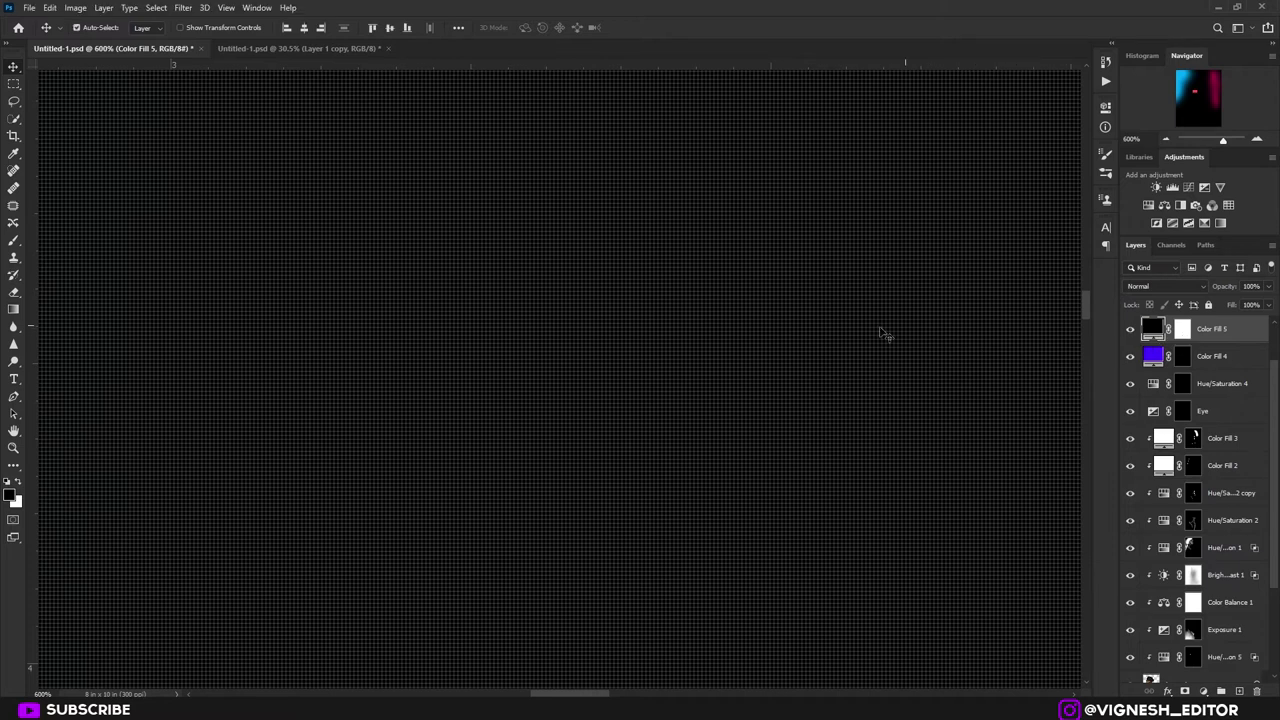
left_click(1182, 330)
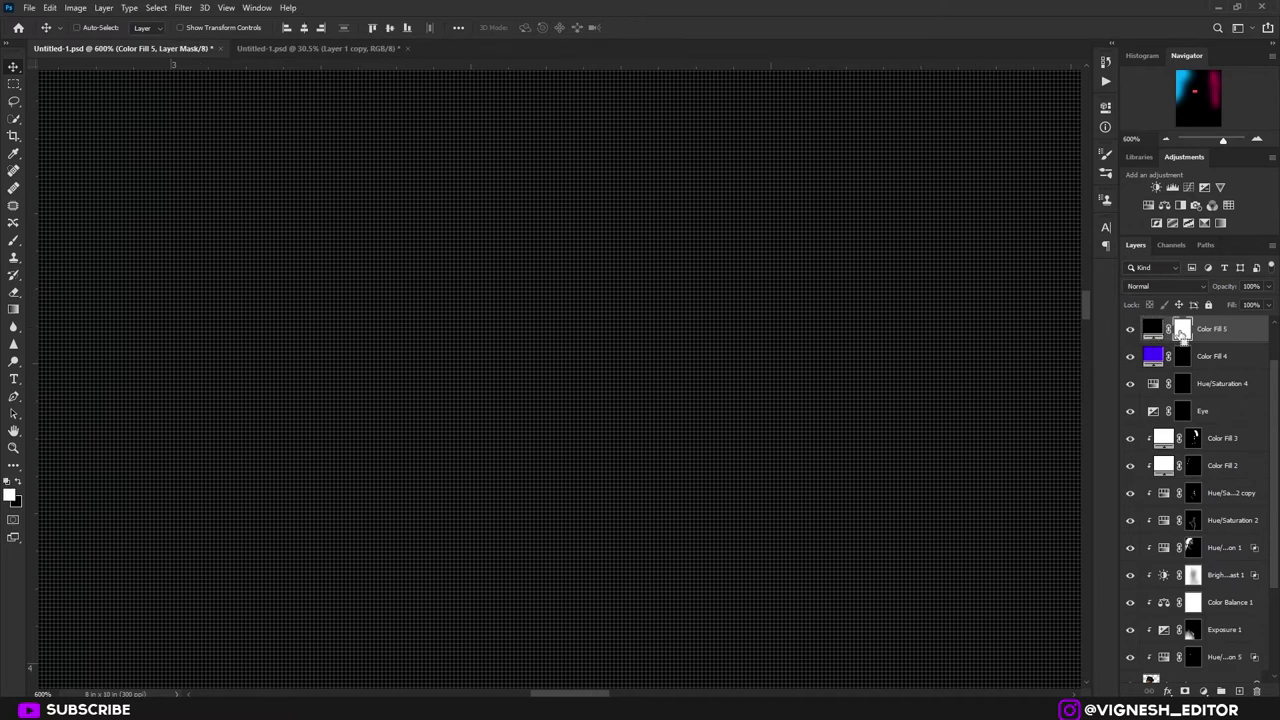
key("ctrl+i")
- Set the new fill layer's color to a skin tone sampled from just above the eyebrow
double_click(1152, 330)
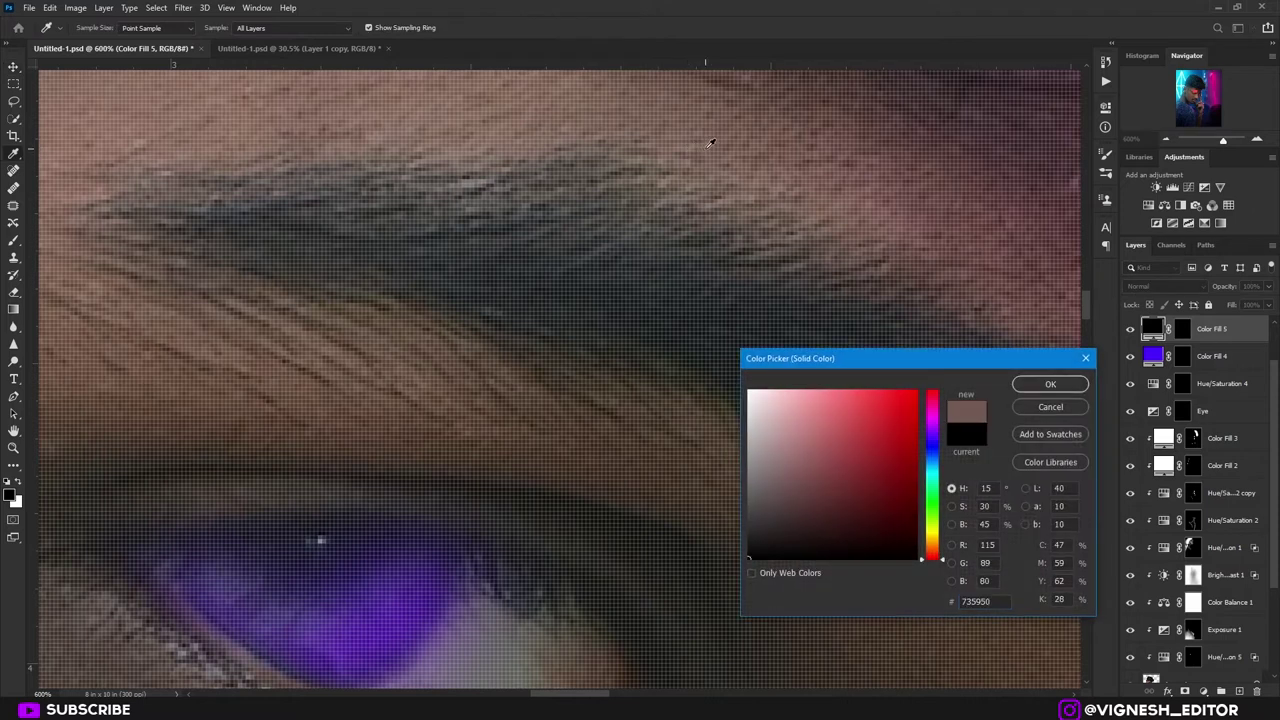
left_click(714, 140)
left_click(1050, 384)
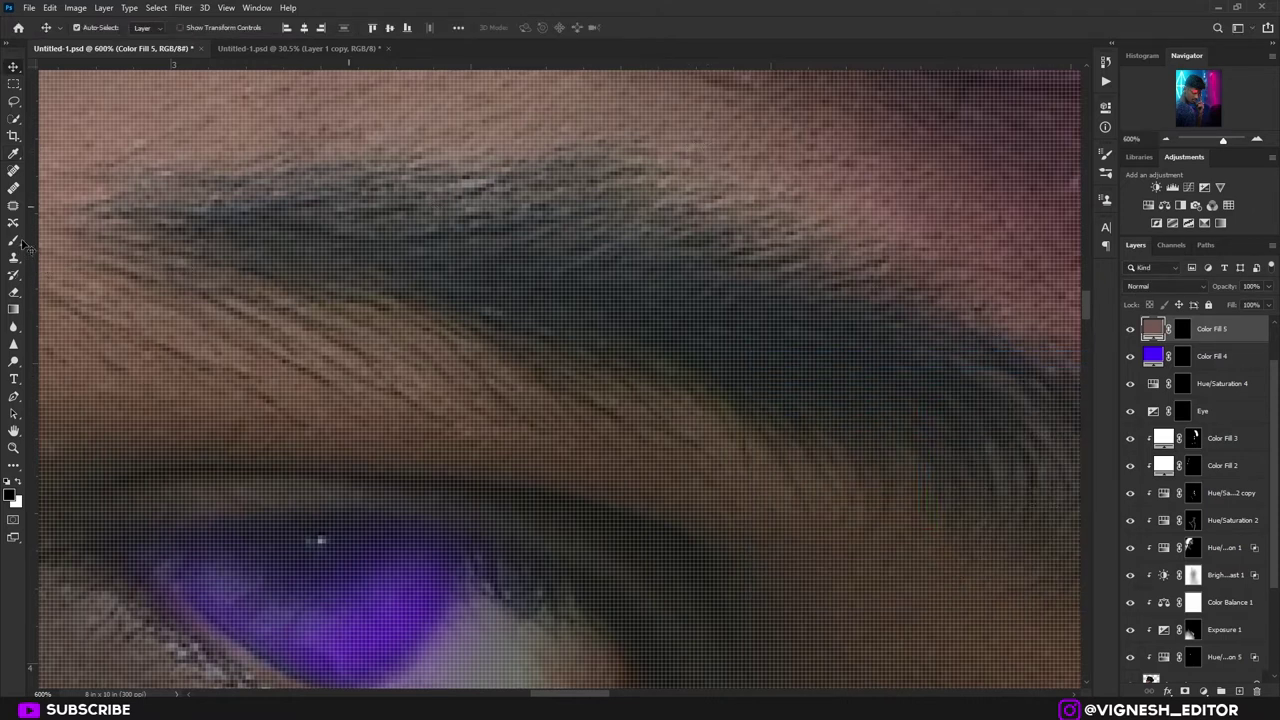
- Try to paint a thin diagonal slit across the eyebrow on the Color Fill 5 mask
key("b")
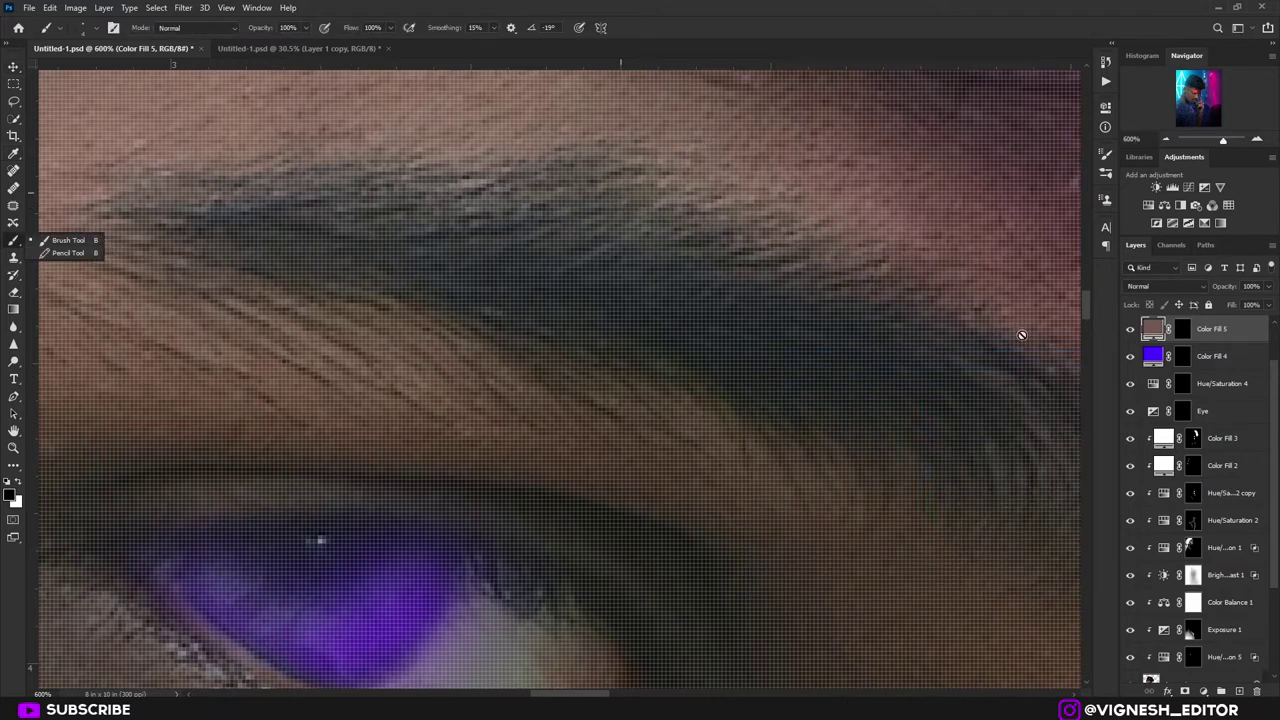
left_click(1182, 330)
left_click_drag(477, 180, 575, 420)
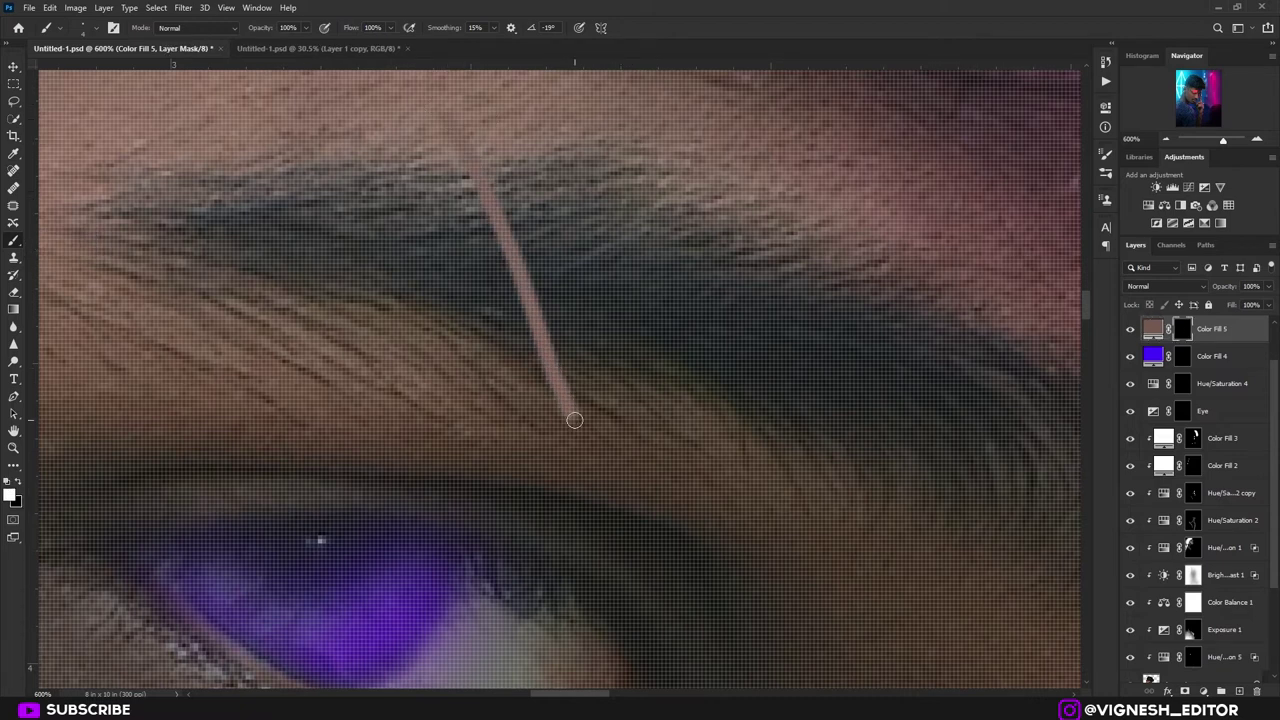
key("ctrl+z")
left_click(481, 177, "shift")
left_click_drag(586, 344, 494, 197)
mouse_move(704, 432)
left_mouse_down()
mouse_move(620, 266)
mouse_move(696, 392)
mouse_move(563, 337)
mouse_move(562, 318)
left_mouse_up()
left_click_drag(601, 549, 462, 113)
scroll(459, 112, "down", 5)
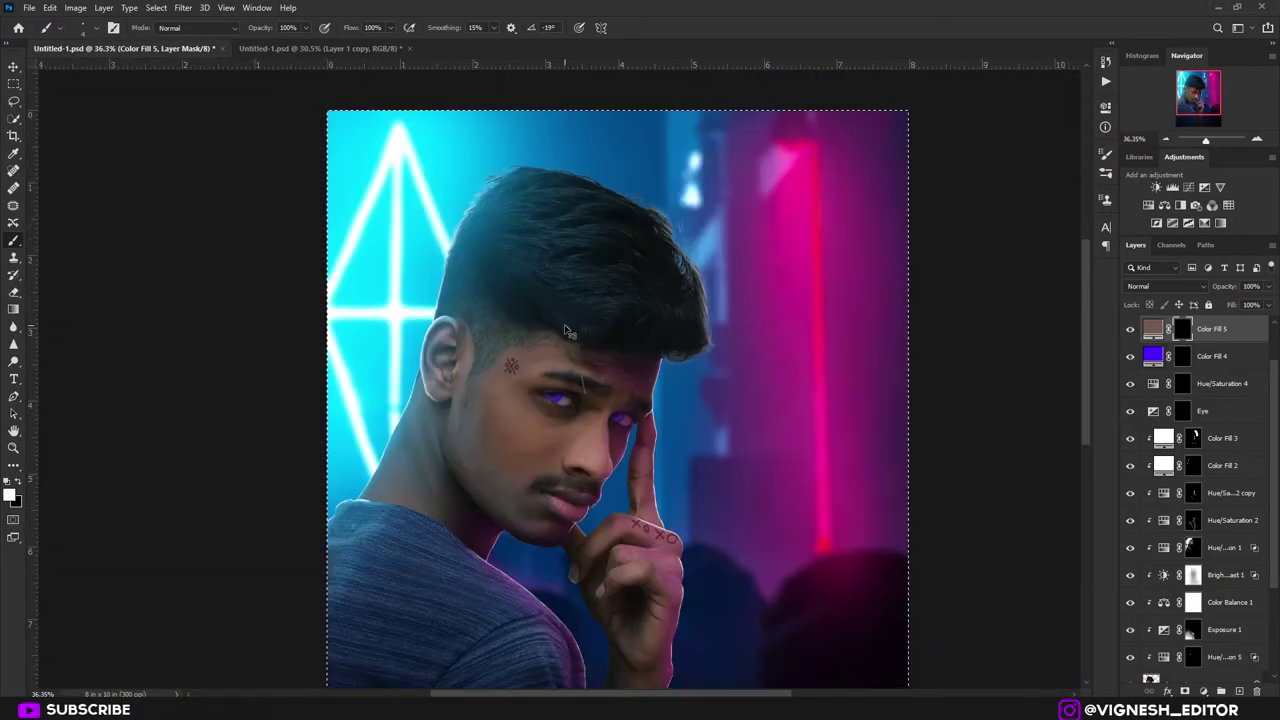
- Recolor the Color Fill 5 layer to a lighter skin tone
scroll(459, 112, "up", 8)
scroll(1151, 450, "up", 1)
left_click(1151, 385)
double_click(1151, 385)
left_click(1057, 376)
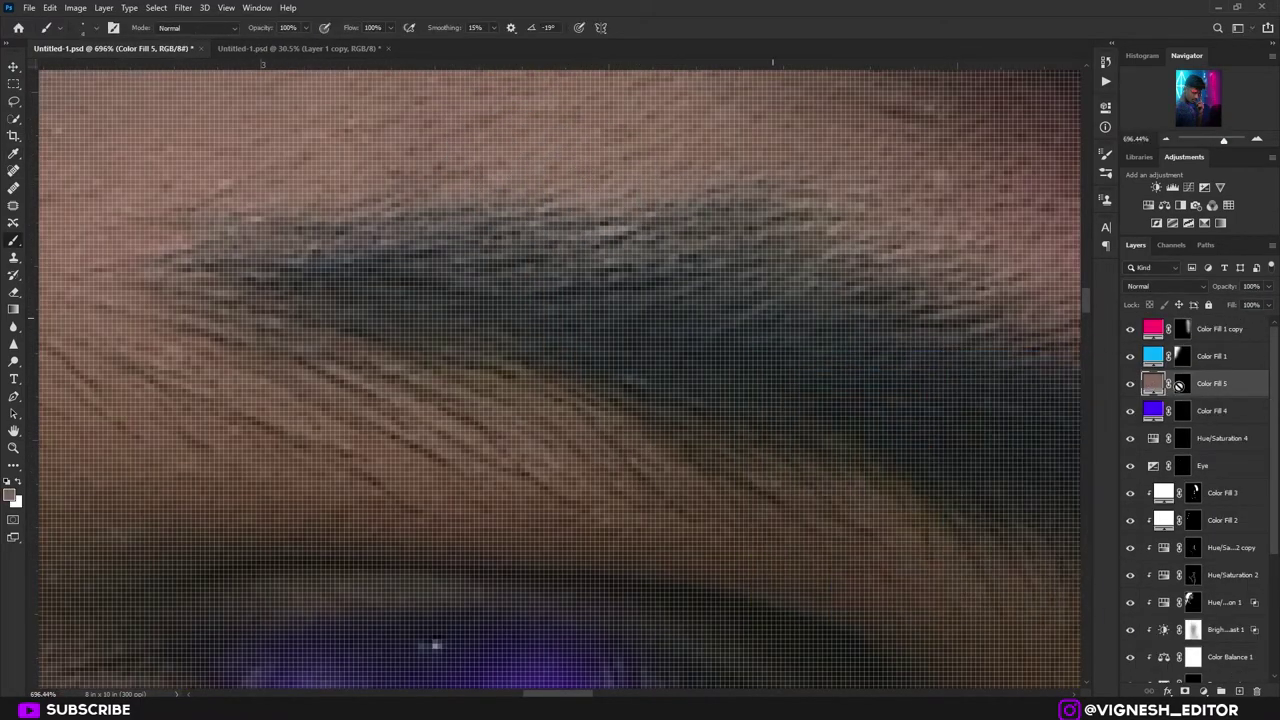
- Paint a thin diagonal slit through the eyebrow in white on the Color Fill 5 mask
left_click(1181, 385)
left_click(7, 481)
left_click_drag(573, 212, 648, 507)
key("ctrl+z")
scroll(785, 640, "down", 4)
left_click_drag(650, 332, 754, 562)
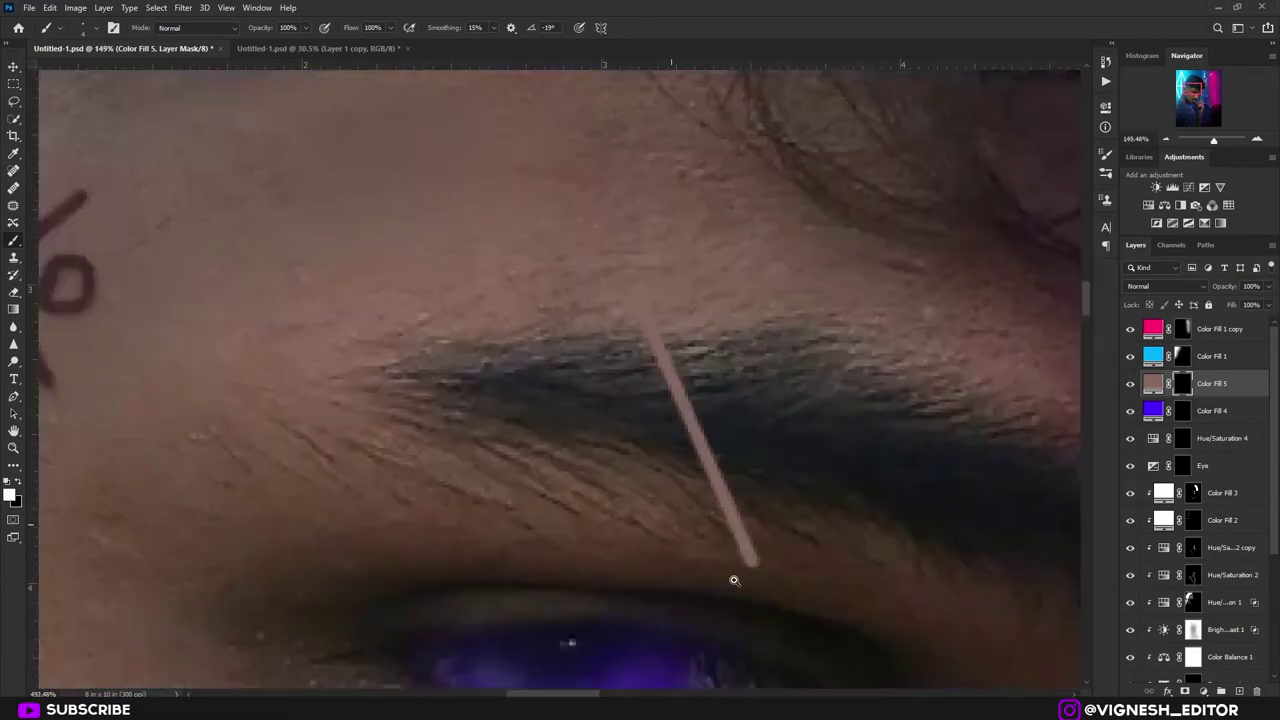
- Trim the lower end of the eyebrow slit by painting black on its mask, and check the whole portrait
key("x")
right_click(713, 510)
left_click_drag(636, 612, 867, 553)
scroll(717, 406, "down", 6)
key("v")
scroll(429, 283, "down", 6)
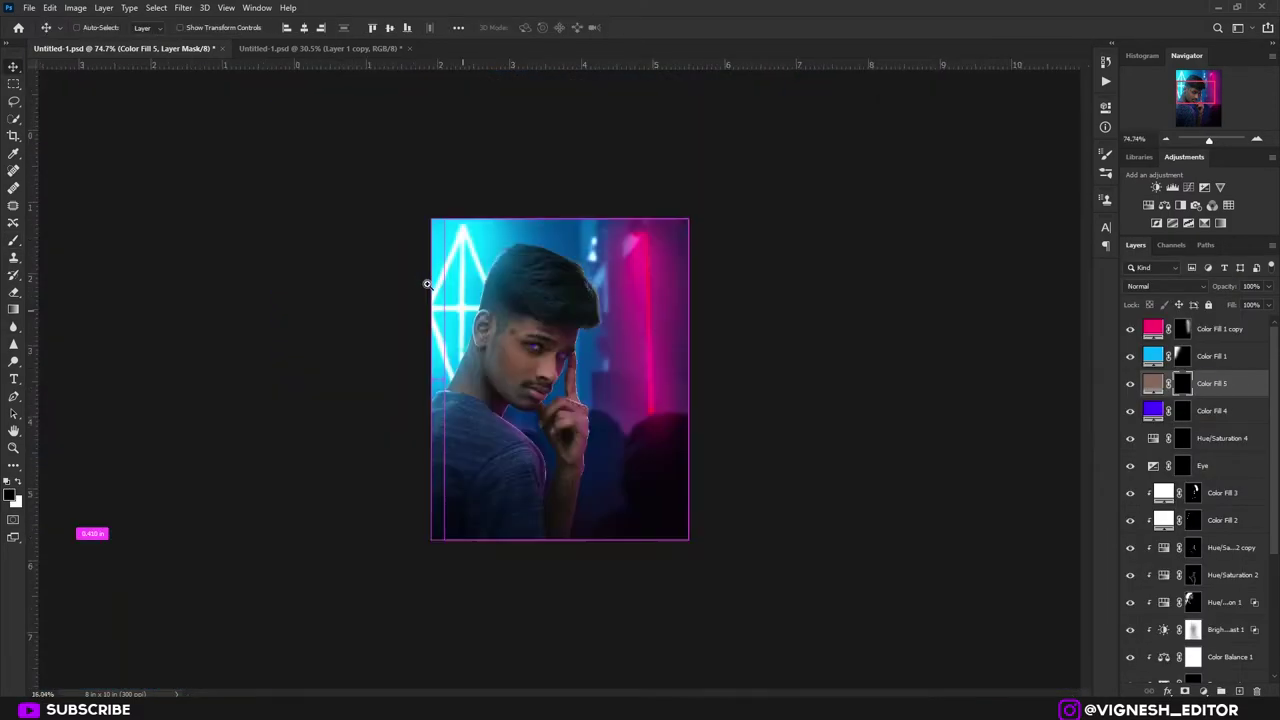
scroll(535, 308, "up", 8)
- Compare the eyes with the Hue/Saturation 4 and Eye layers hidden and shown, and review the Eye layer's exposure settings
left_click(783, 479)
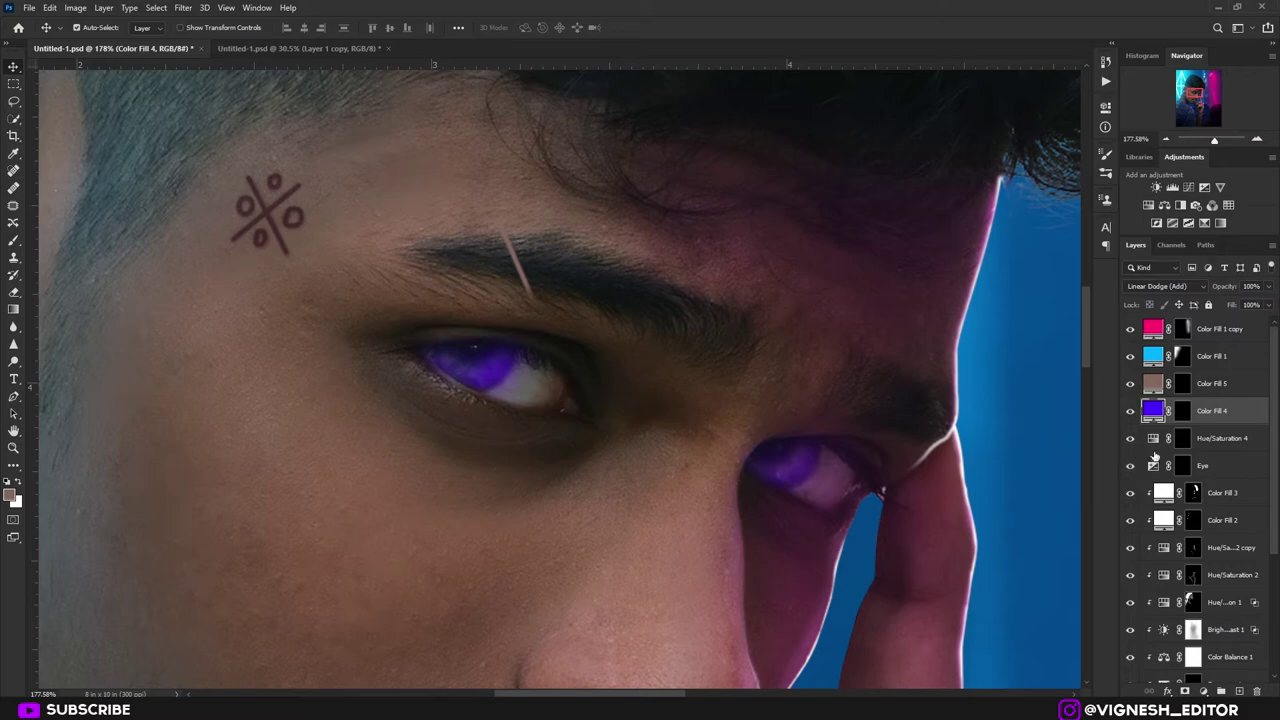
left_click(1130, 438)
left_click(1130, 438)
left_click(1132, 470)
left_click(1131, 467)
double_click(1153, 466)
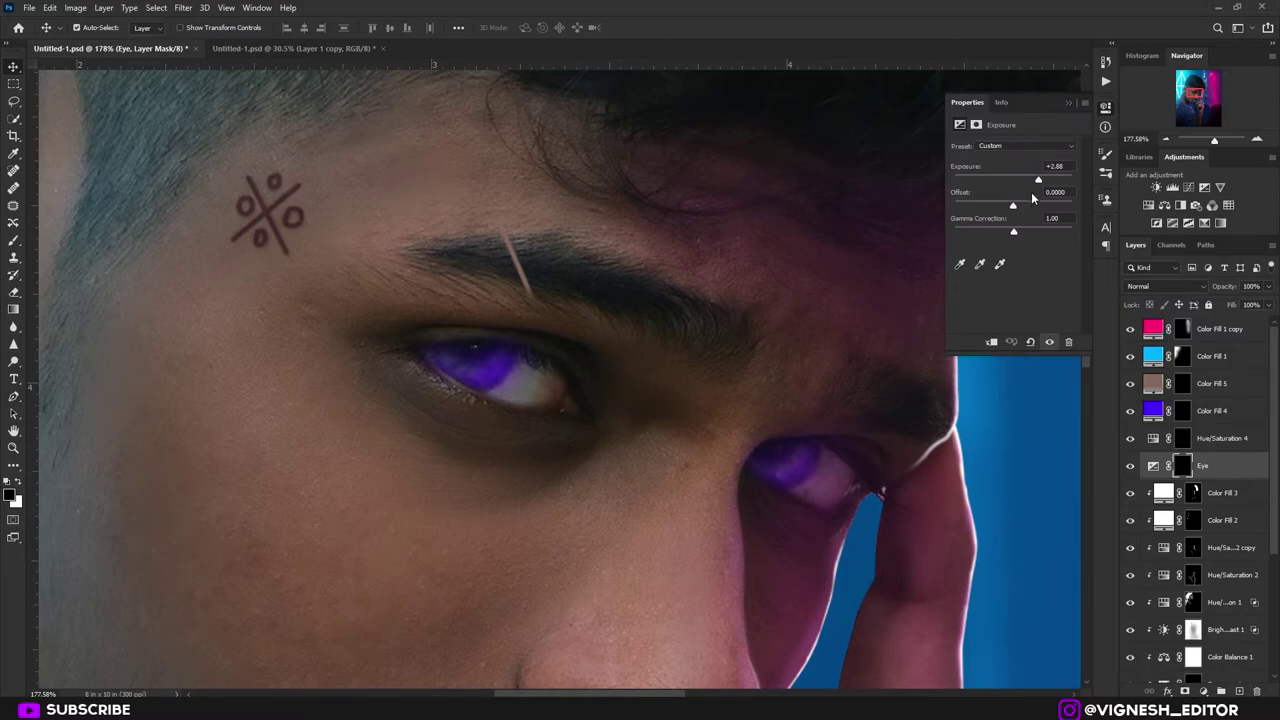
left_click(1070, 103)
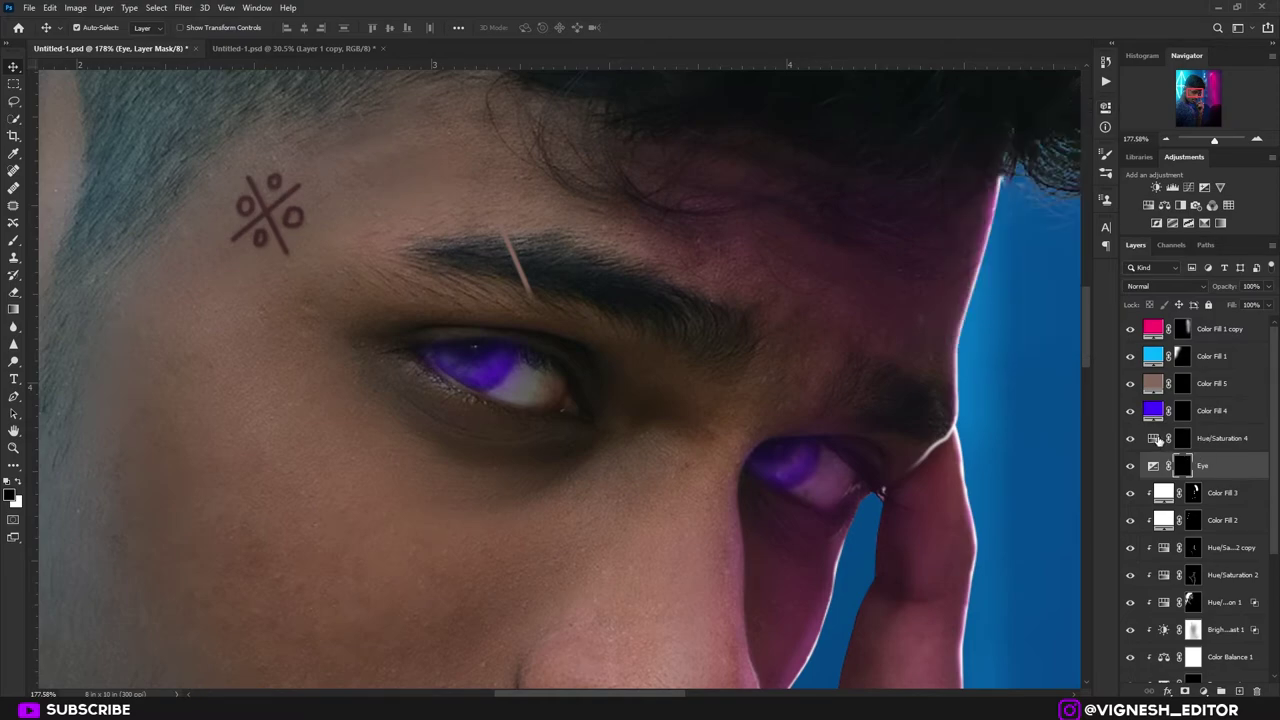
- Set the hue of the Hue/Saturation 4 eye adjustment to about 198
double_click(1155, 440)
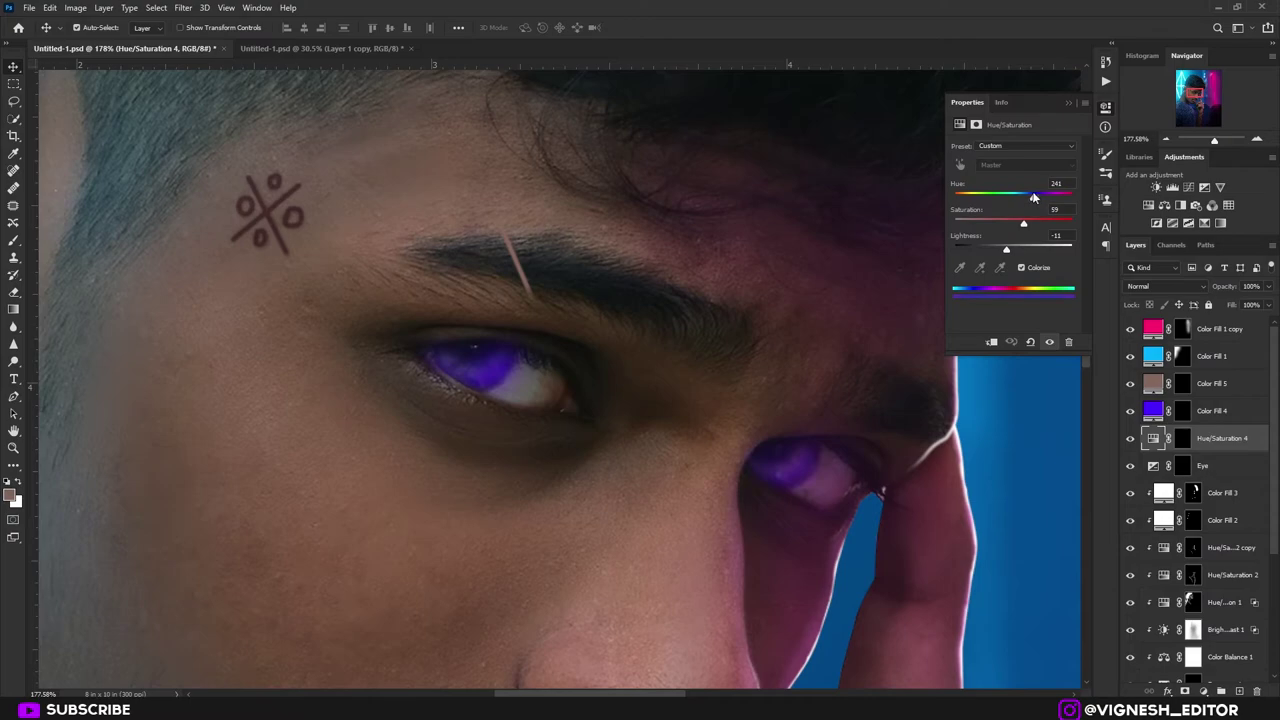
left_click_drag(1021, 198, 1019, 198)
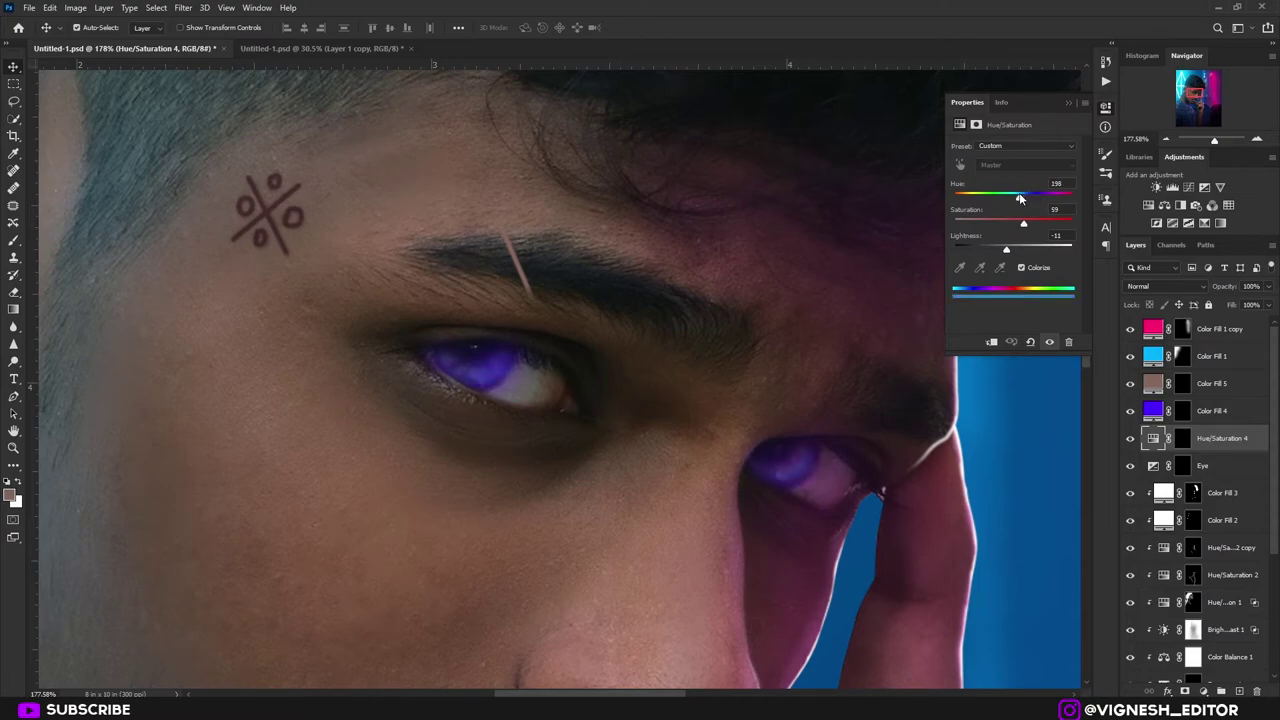
left_click(1084, 95)
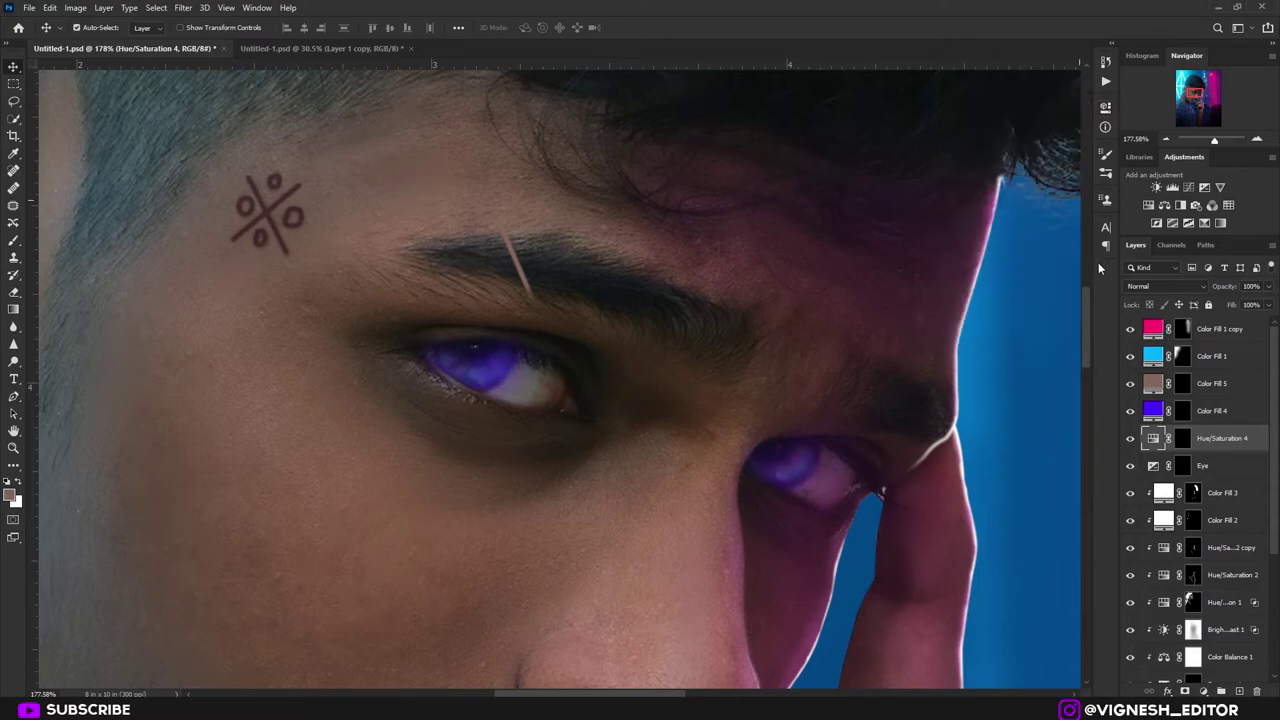
- Recolor the Color Fill 4 eye glow to a dark blue, starting from a blue sampled in the background
double_click(1153, 413)
left_click(987, 314)
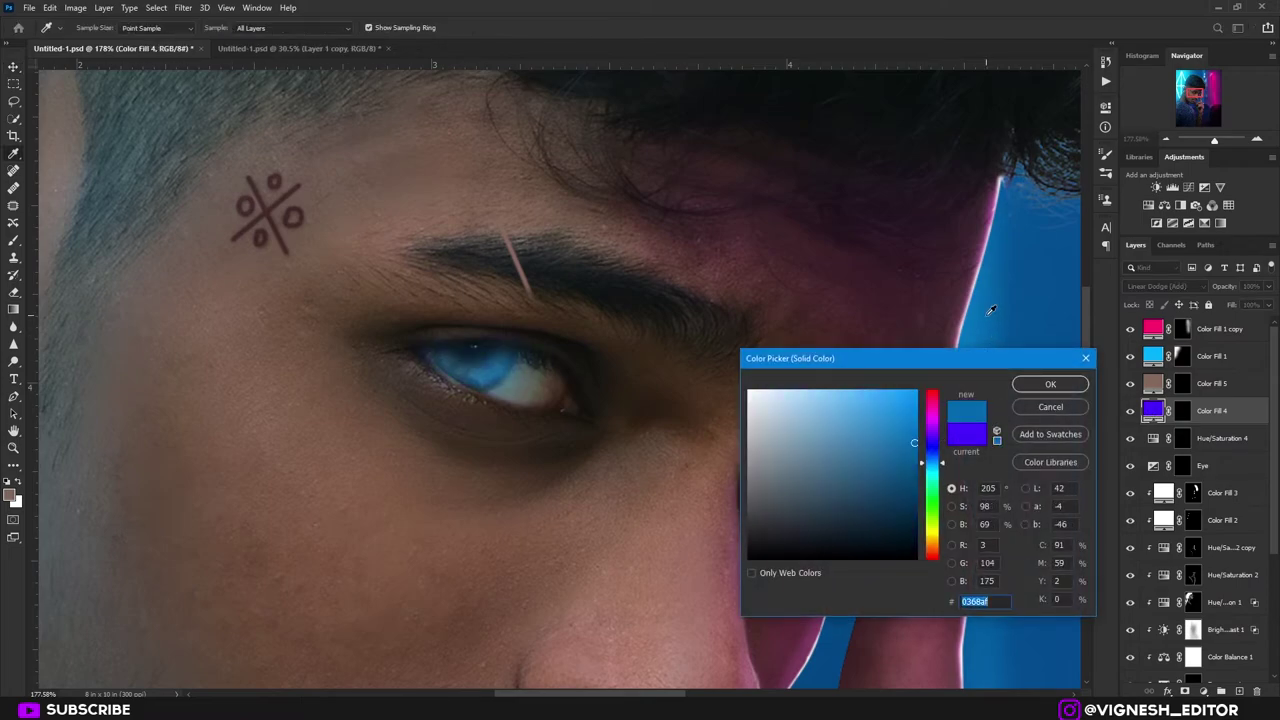
type("00765c")
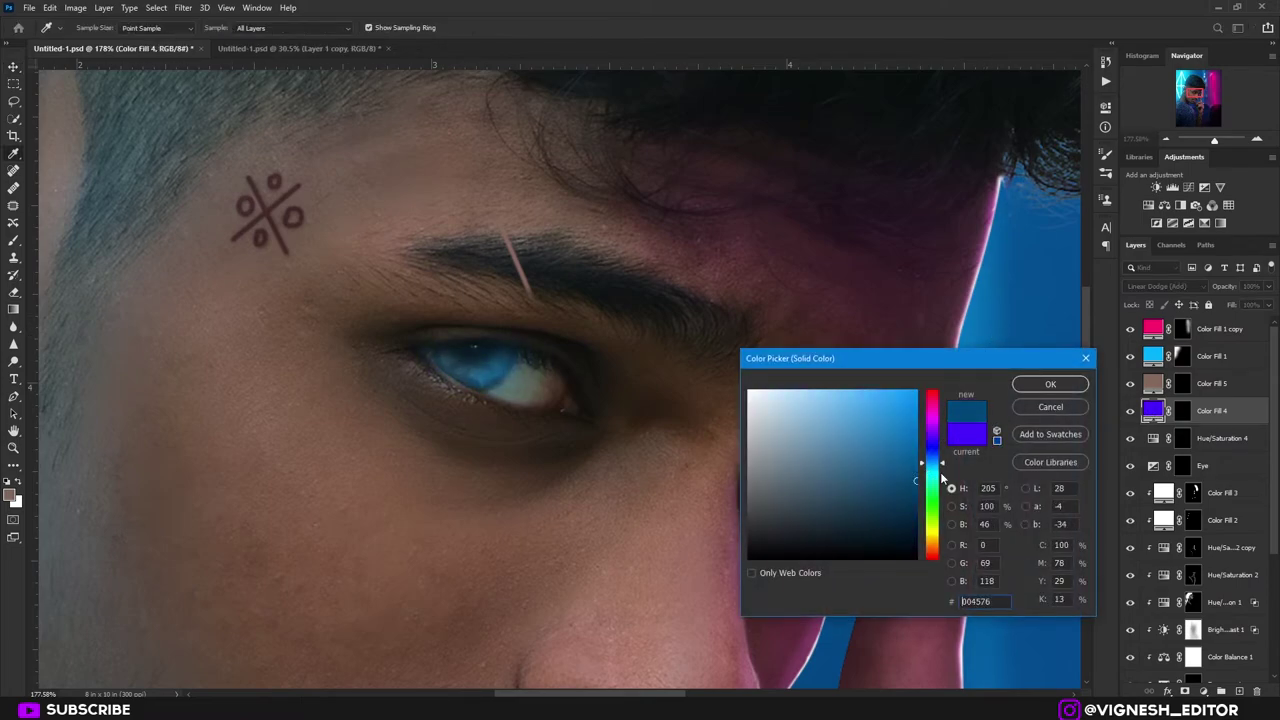
left_click_drag(914, 468, 929, 493)
left_click(1040, 392)
key("v")
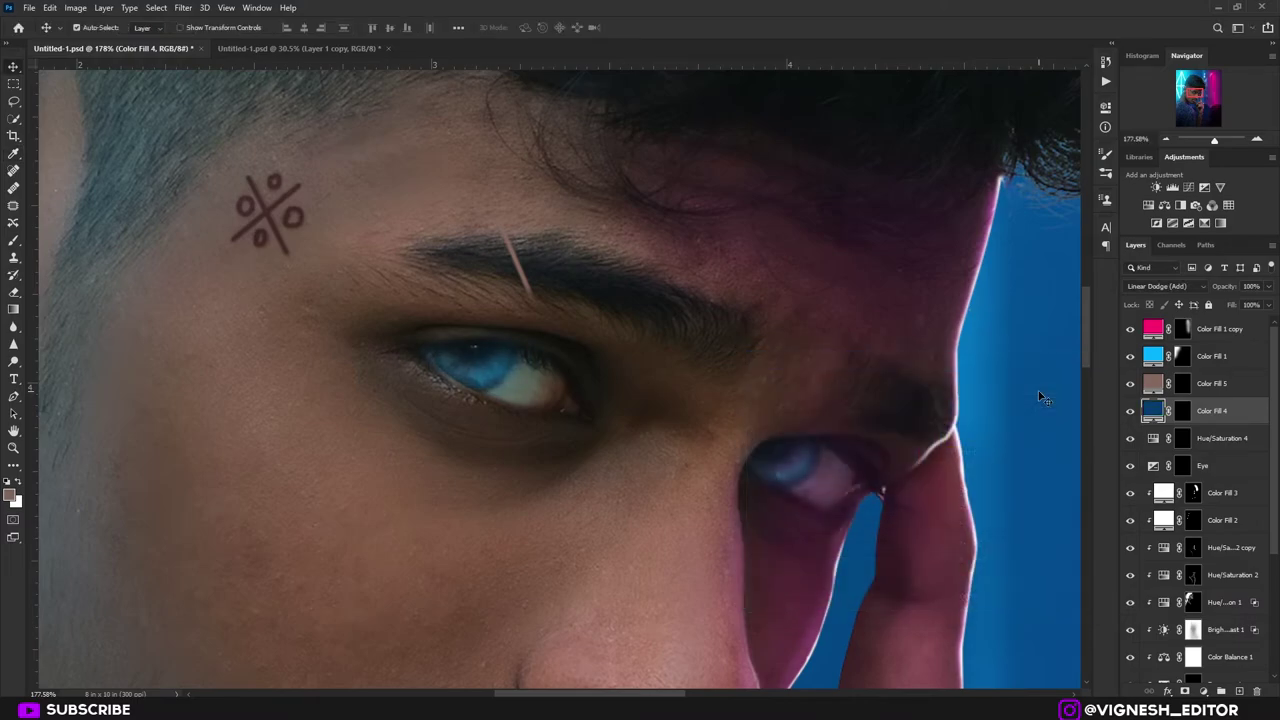
- Add a white (ffffff) Solid Color fill layer directly above Layer 1, behind the portrait
key("ctrl+0")
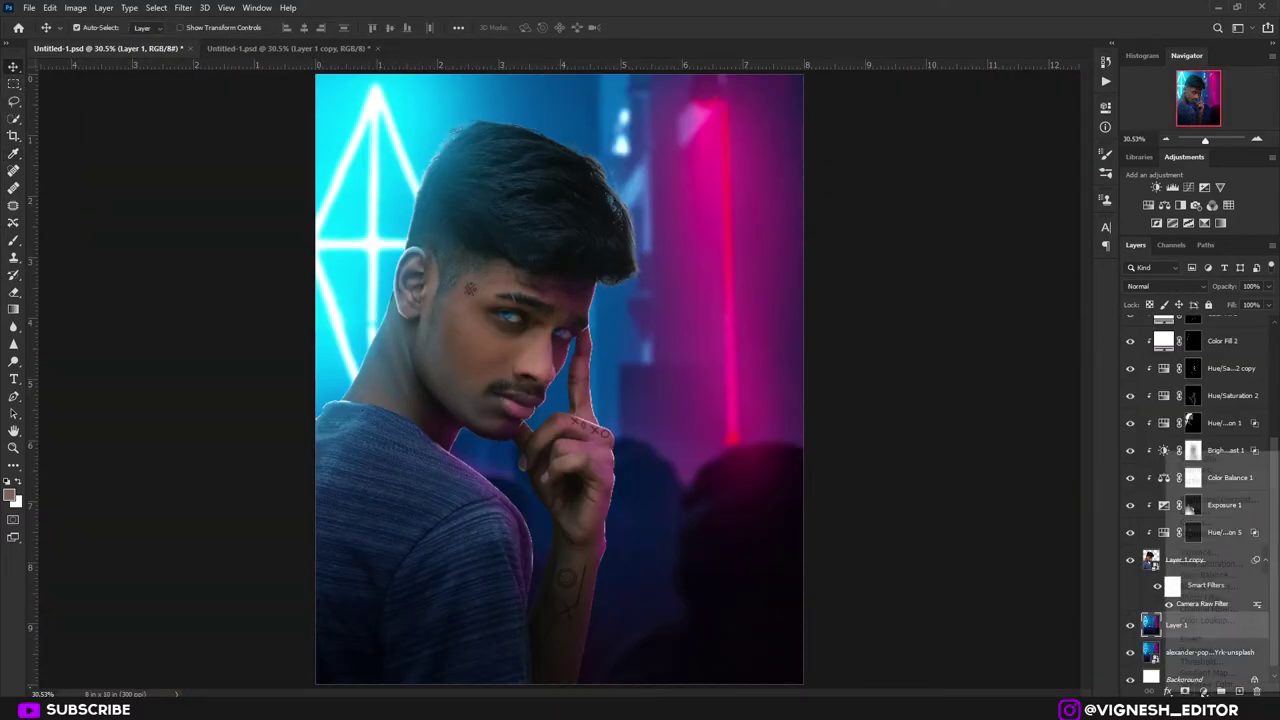
left_click(1204, 691)
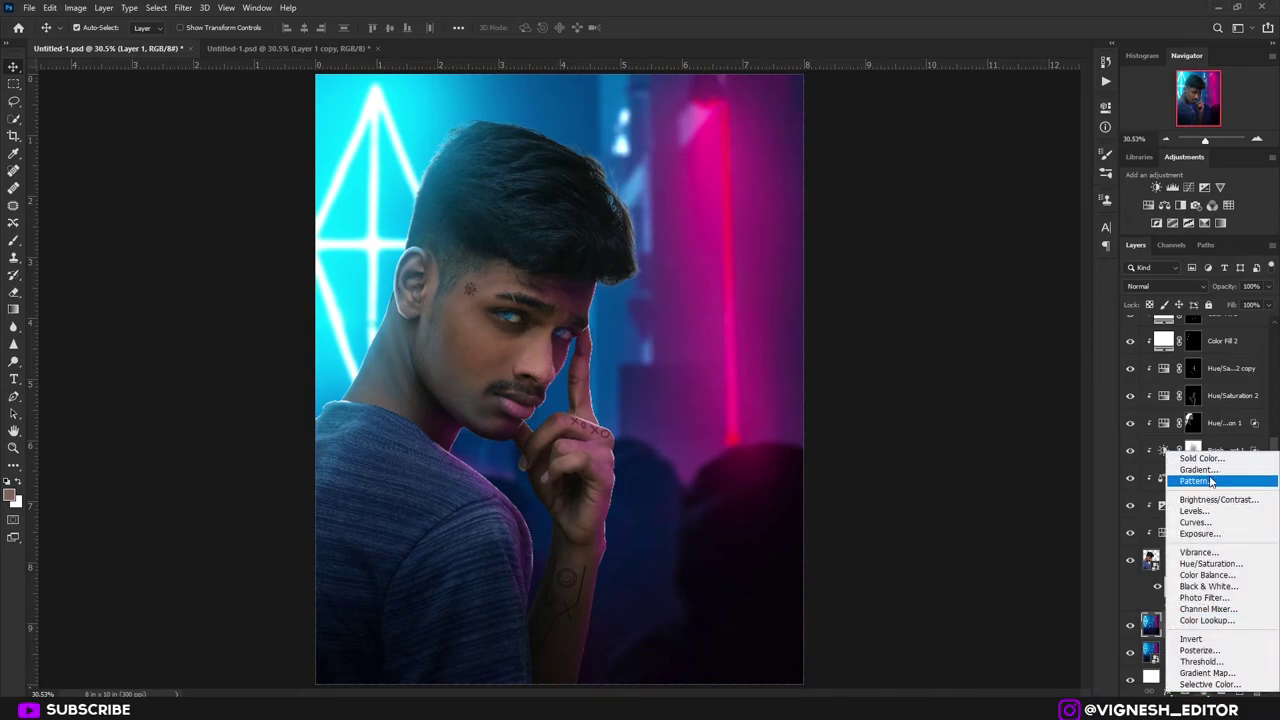
left_click(1200, 458)
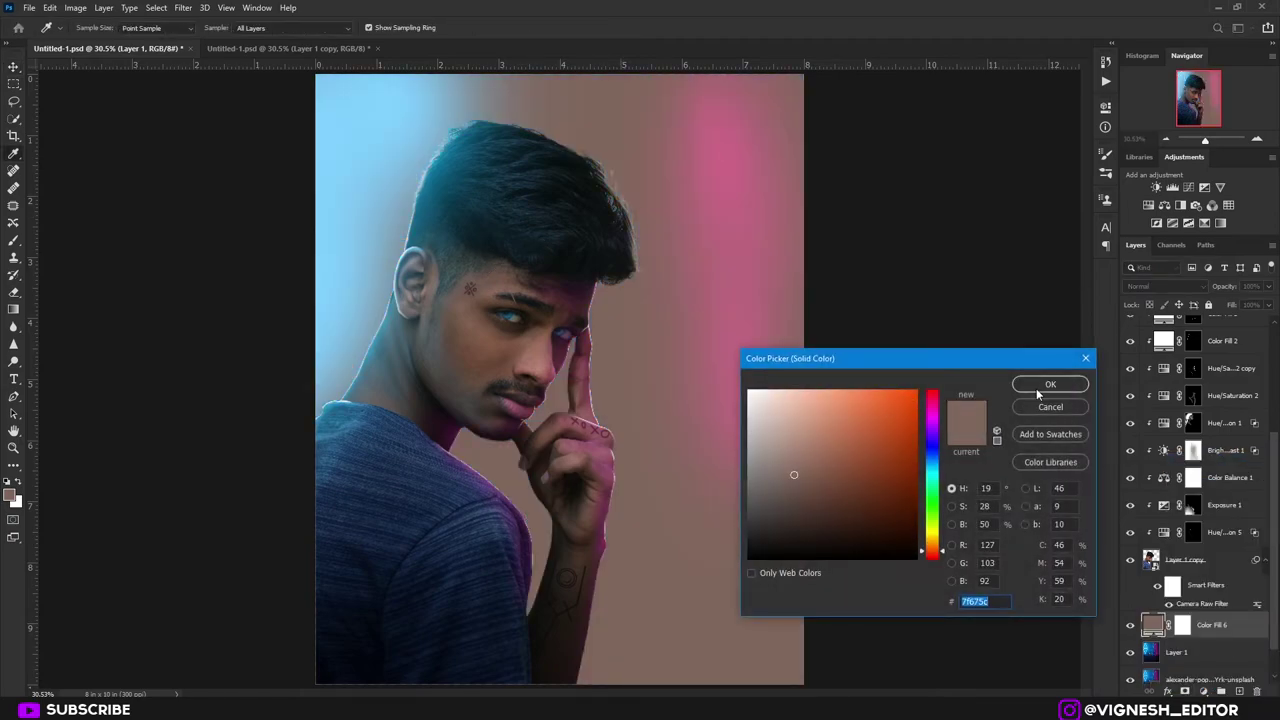
type("ffffff")
left_click(1050, 384)
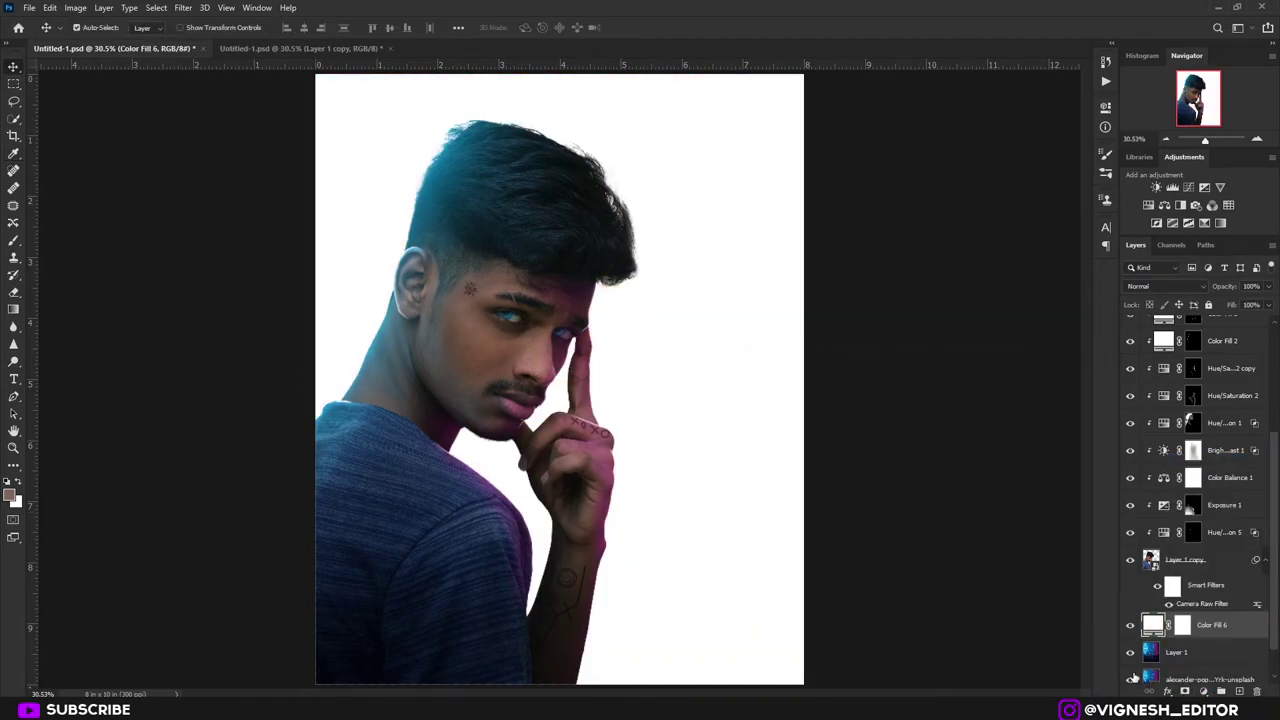
- Invert the Color Fill 6 mask to black so the fill is hidden
left_click(1183, 627, "ctrl")
key("ctrl+d")
left_click(1183, 627)
key("ctrl+i")
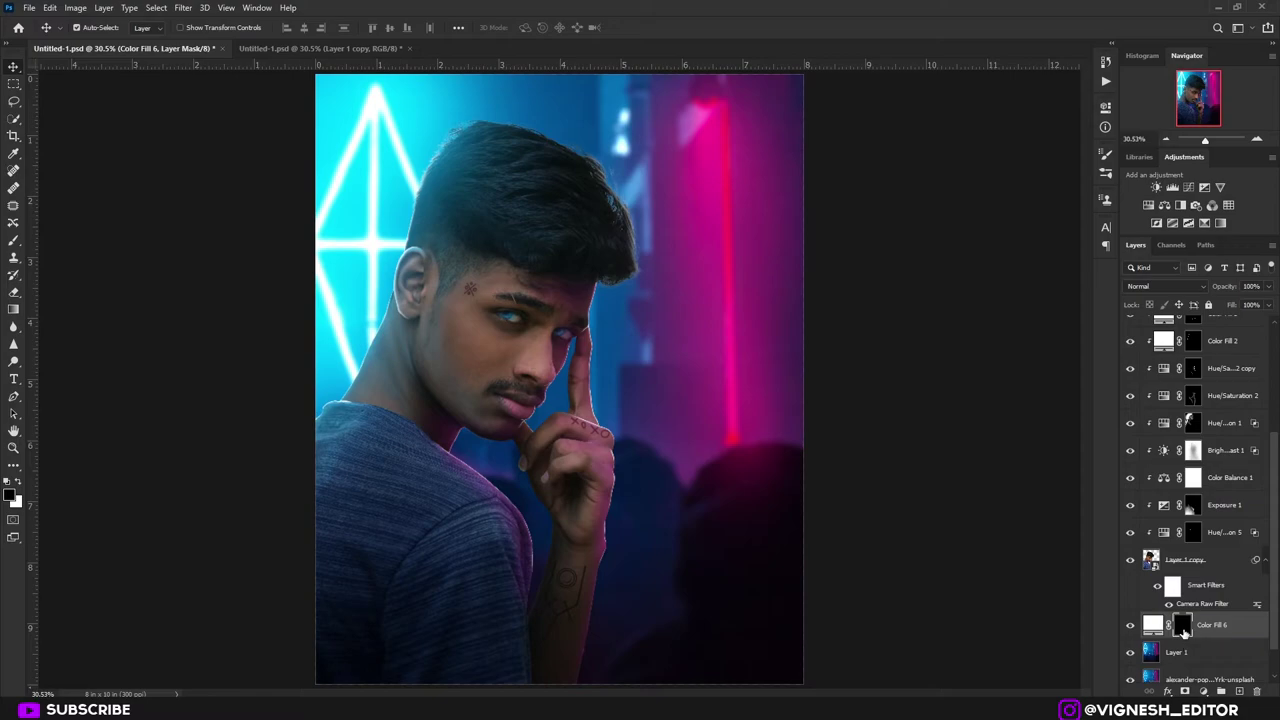
- Paint a soft glow behind the head and shoulder on the Color Fill 6 mask with a large white brush of about 900–1000 px
key("b")
right_click(368, 270)
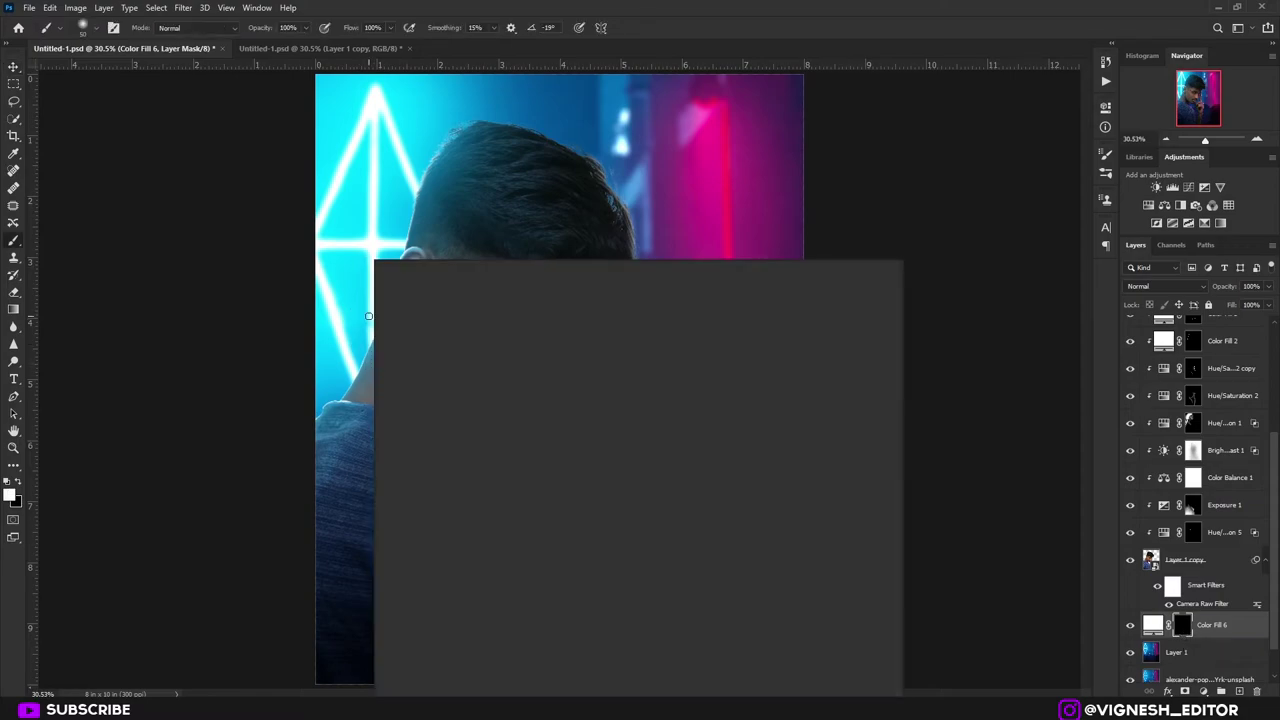
left_click_drag(466, 324, 606, 327)
mouse_move(453, 326)
left_mouse_down()
mouse_move(397, 327)
mouse_move(374, 451)
left_mouse_up()
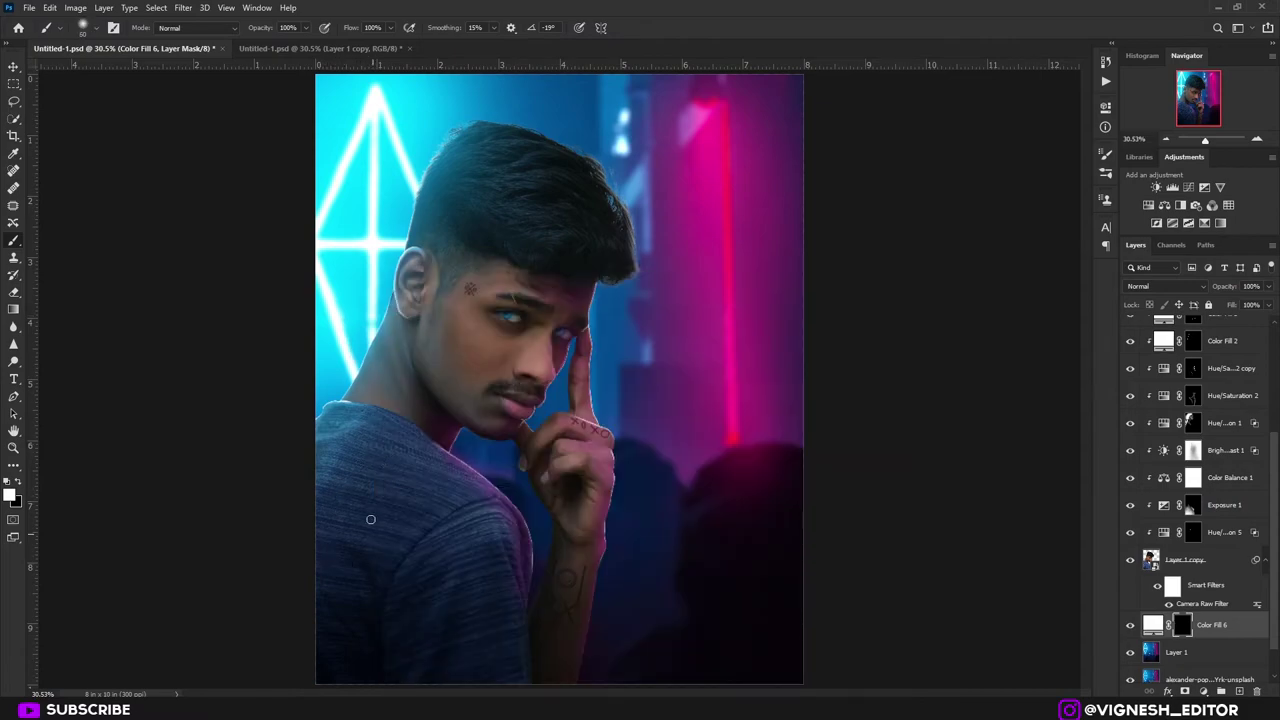
key("bracketright")
key("bracketright")
key("bracketright")
key("bracketright")
key("bracketright")
key("bracketright")
key("bracketright")
key("bracketright")
key("bracketright")
key("bracketleft")
key("bracketleft")
key("bracketleft")
left_click(371, 445)
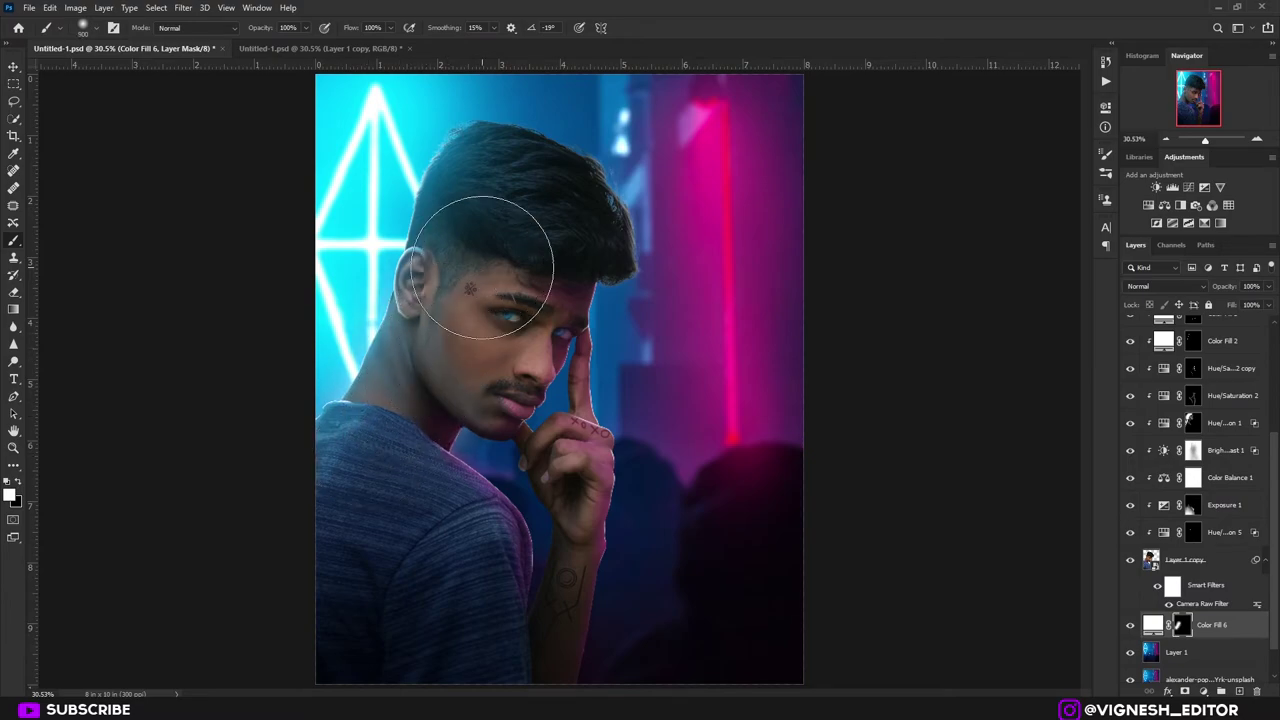
key("bracketright")
key("bracketright")
key("bracketright")
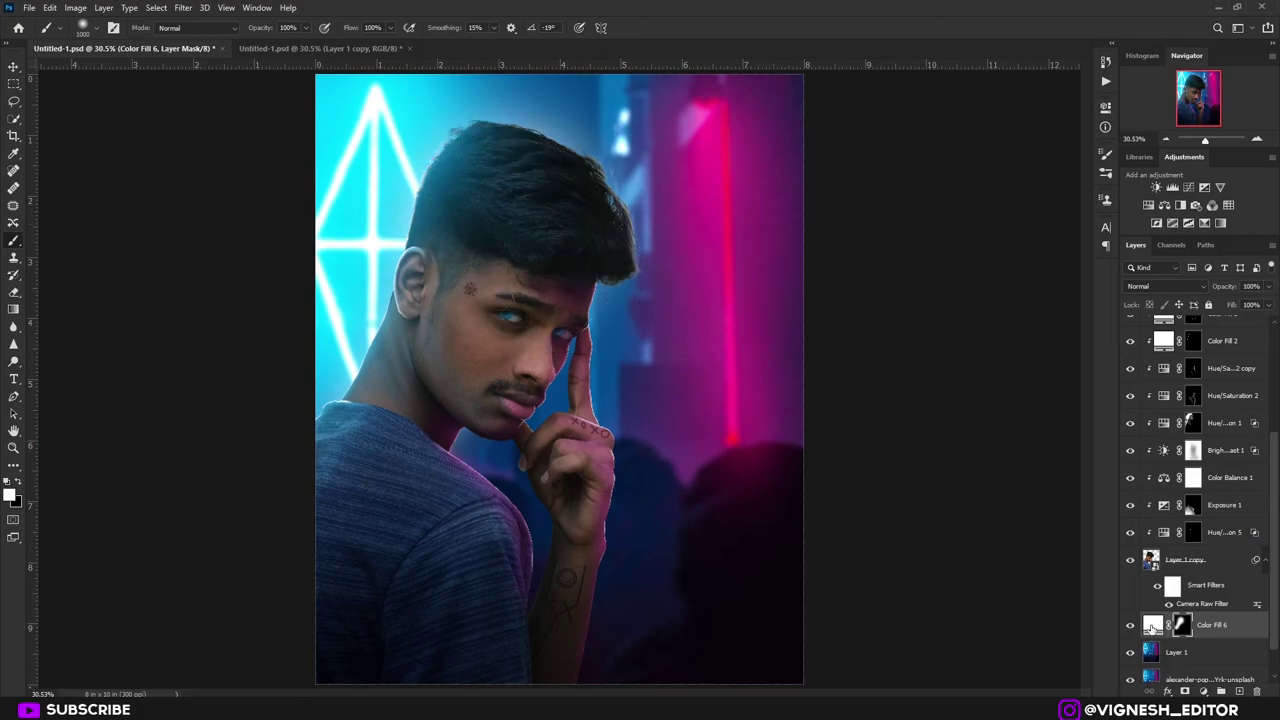
- Recolor Color Fill 6 to a bright cyan sampled from the neon background beside the head
double_click(1153, 625)
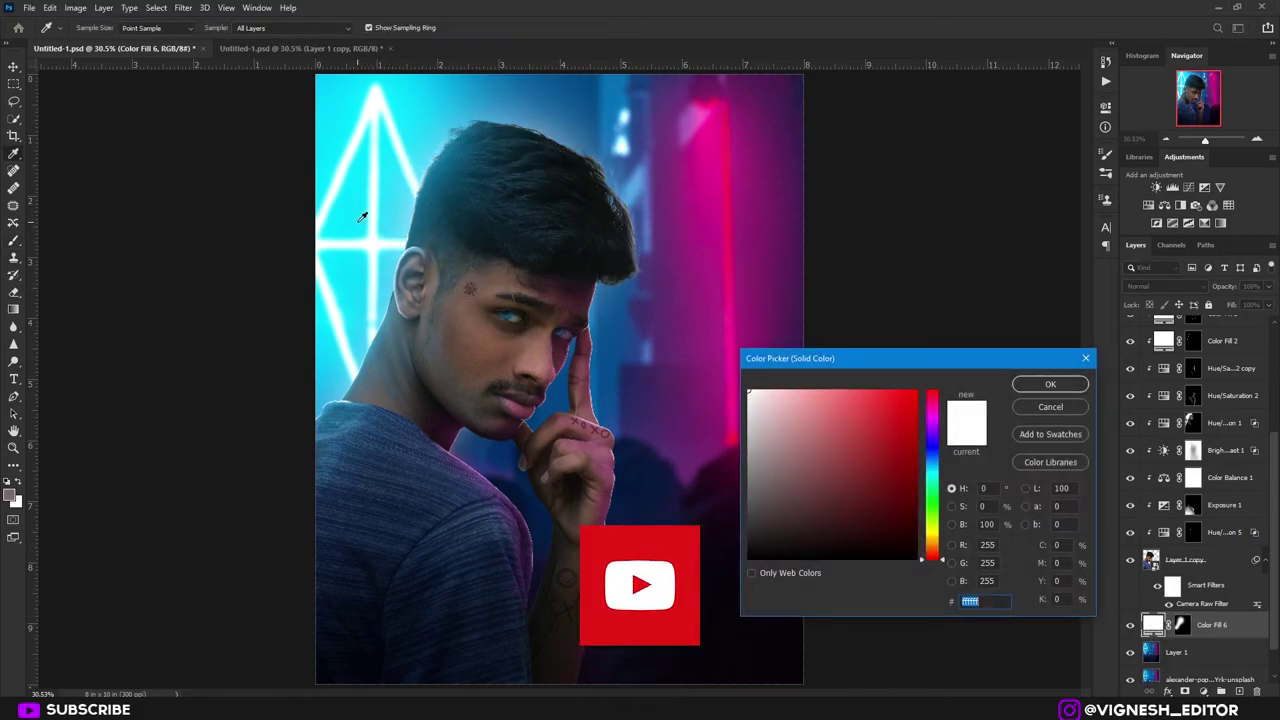
left_click(363, 218)
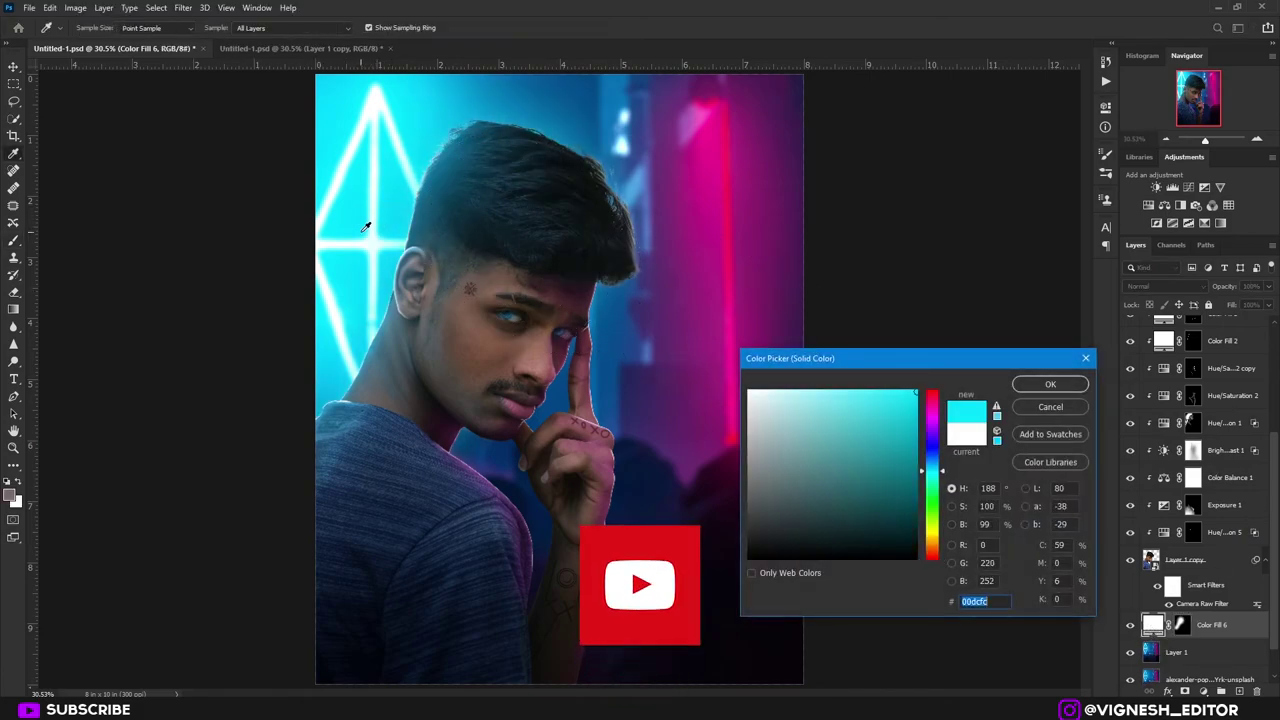
left_click(1050, 384)
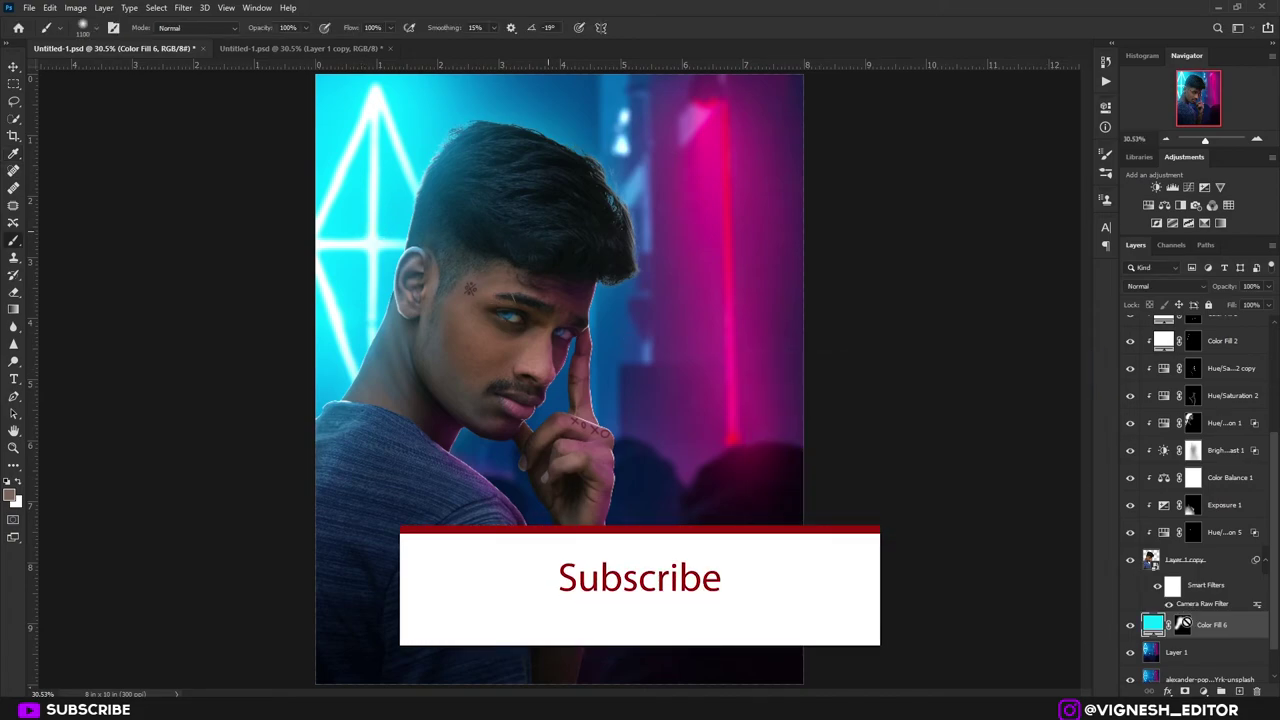
- Extend the cyan glow behind the face and shoulder by painting white on the Color Fill 6 mask with a 1200 px brush
left_click(1185, 623)
key("bracketright")
key("bracketright")
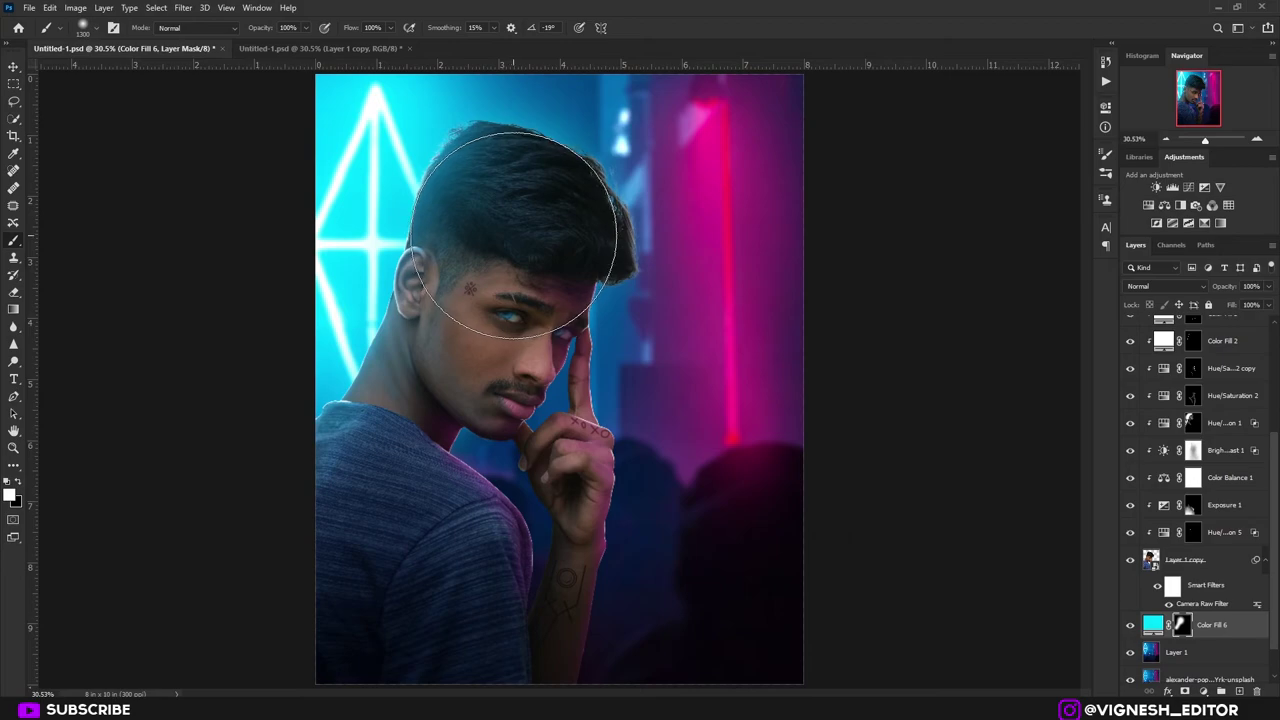
left_click(489, 345)
left_click(417, 478)
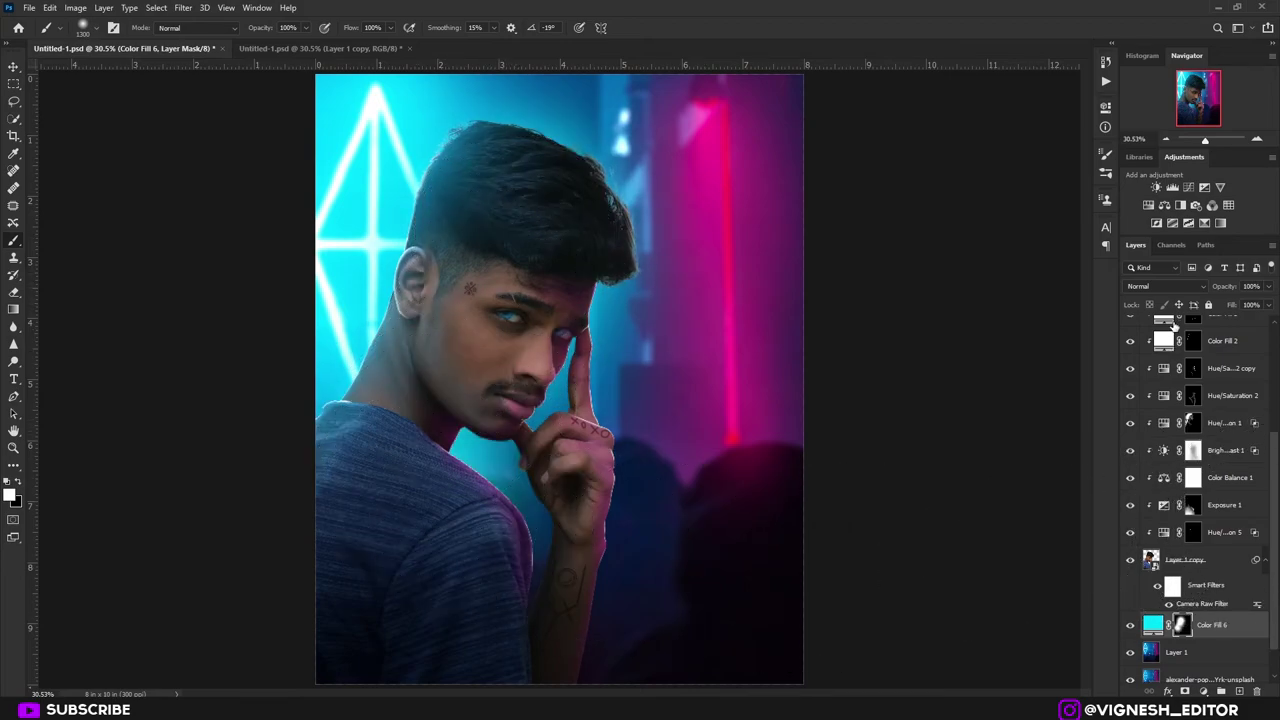
- Set the Color Fill 6 blend mode to Screen and try painting more cyan glow around the hand
left_click(1170, 286)
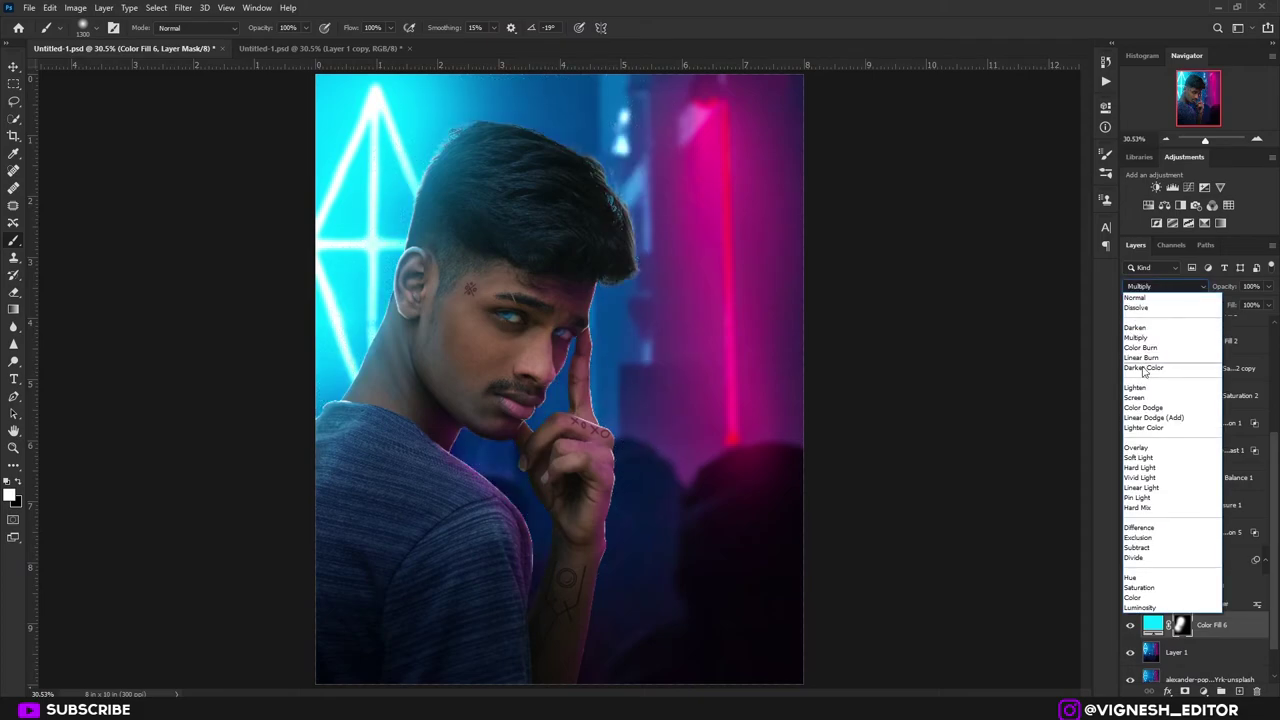
left_click(1140, 397)
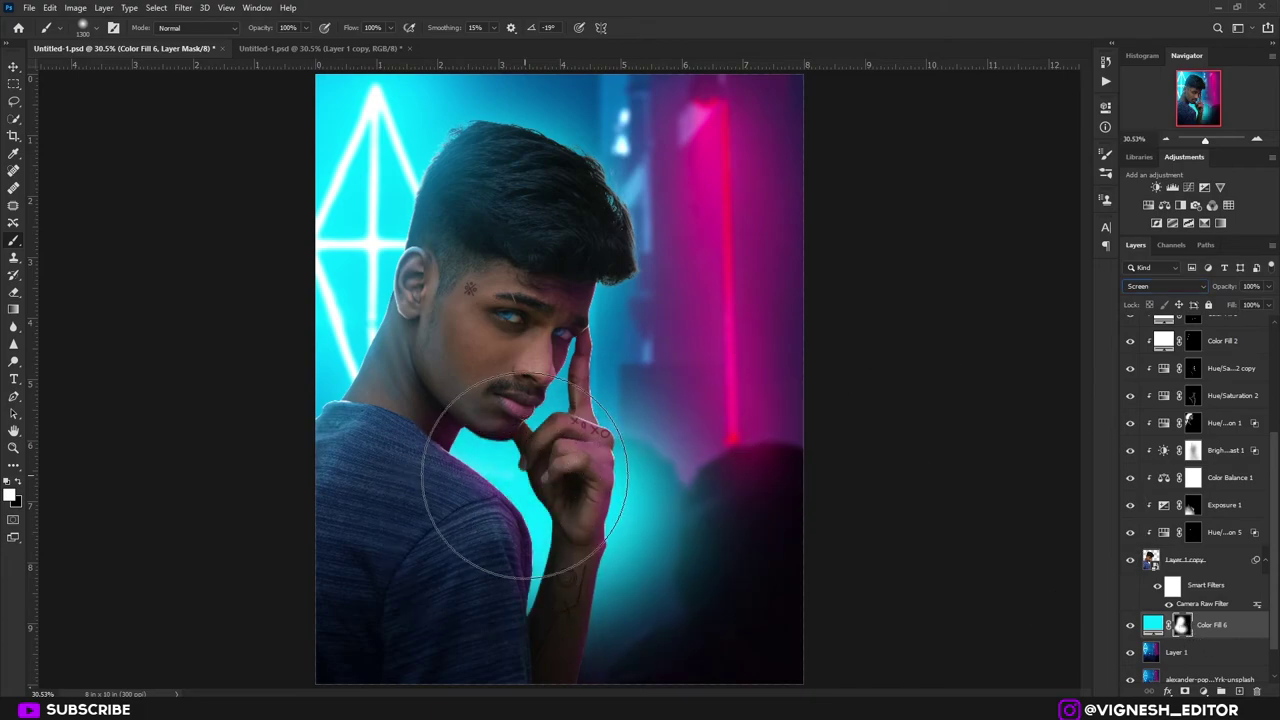
mouse_move(525, 475)
left_mouse_down()
mouse_move(682, 366)
mouse_move(673, 344)
mouse_move(703, 359)
mouse_move(635, 373)
left_mouse_up()
- Add another Solid Color fill above Color Fill 6, set it to Screen and invert its mask to black
left_click(1203, 691)
left_click(1188, 450)
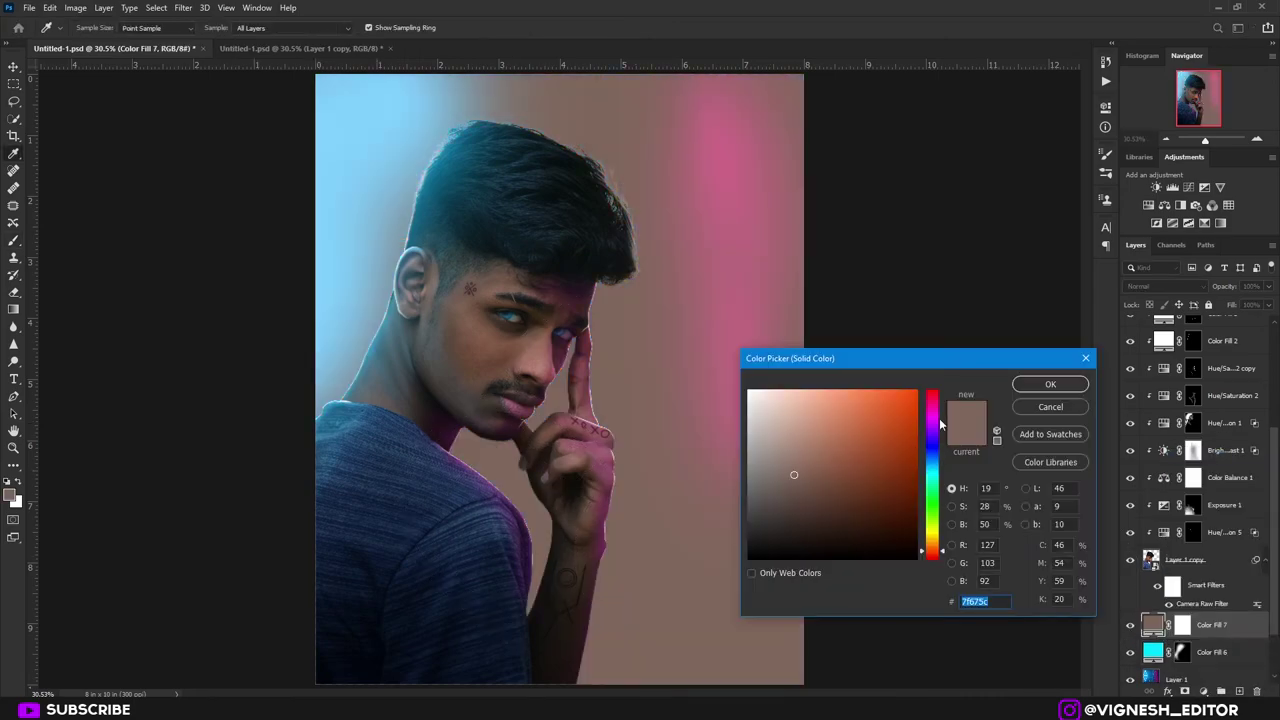
left_click(1054, 382)
left_click(1166, 286)
left_click(1140, 386)
left_click(1183, 626)
key("ctrl+i")
- Recolor Color Fill 7 to the magenta d91079 sampled from the background's pink light
double_click(1153, 624)
left_click(712, 292)
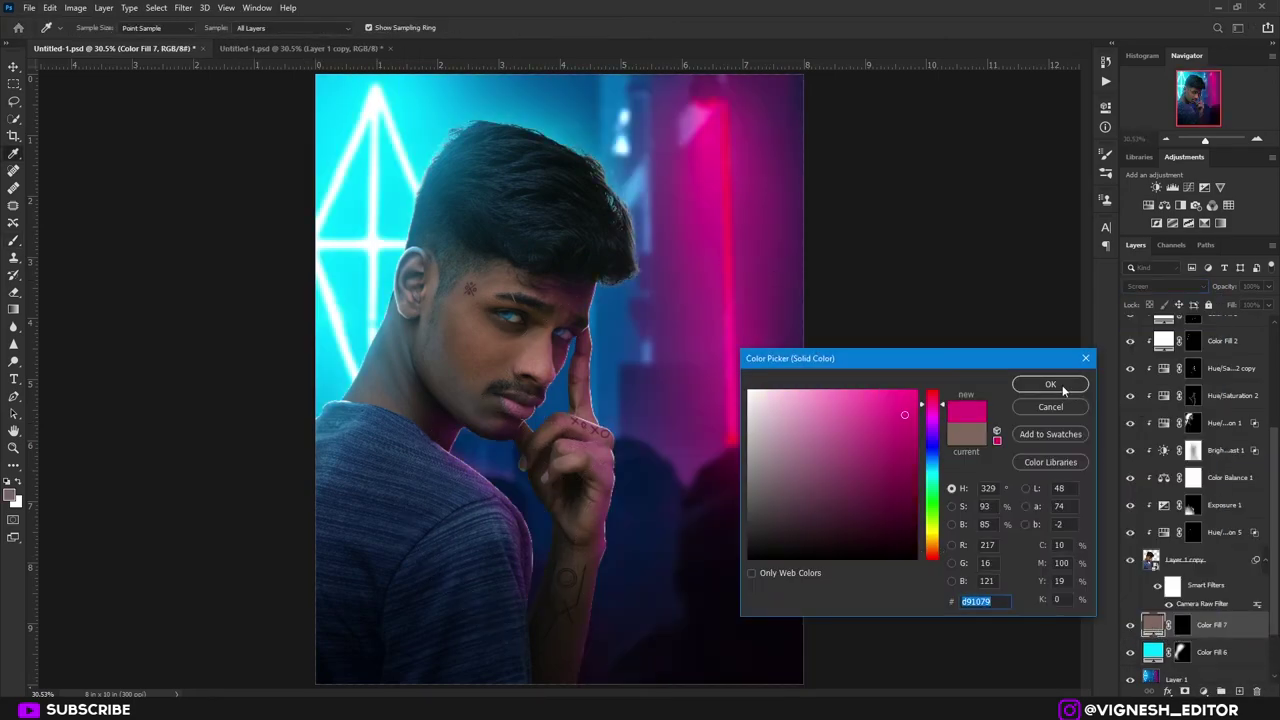
left_click(1063, 388)
- Paint white on the Color Fill 7 mask behind the face with a 900 px brush, undoing the oversized first stroke
left_click(1185, 628)
key("x")
left_click(440, 553)
key("ctrl+z")
key("[")
key("[")
key("[")
key("[")
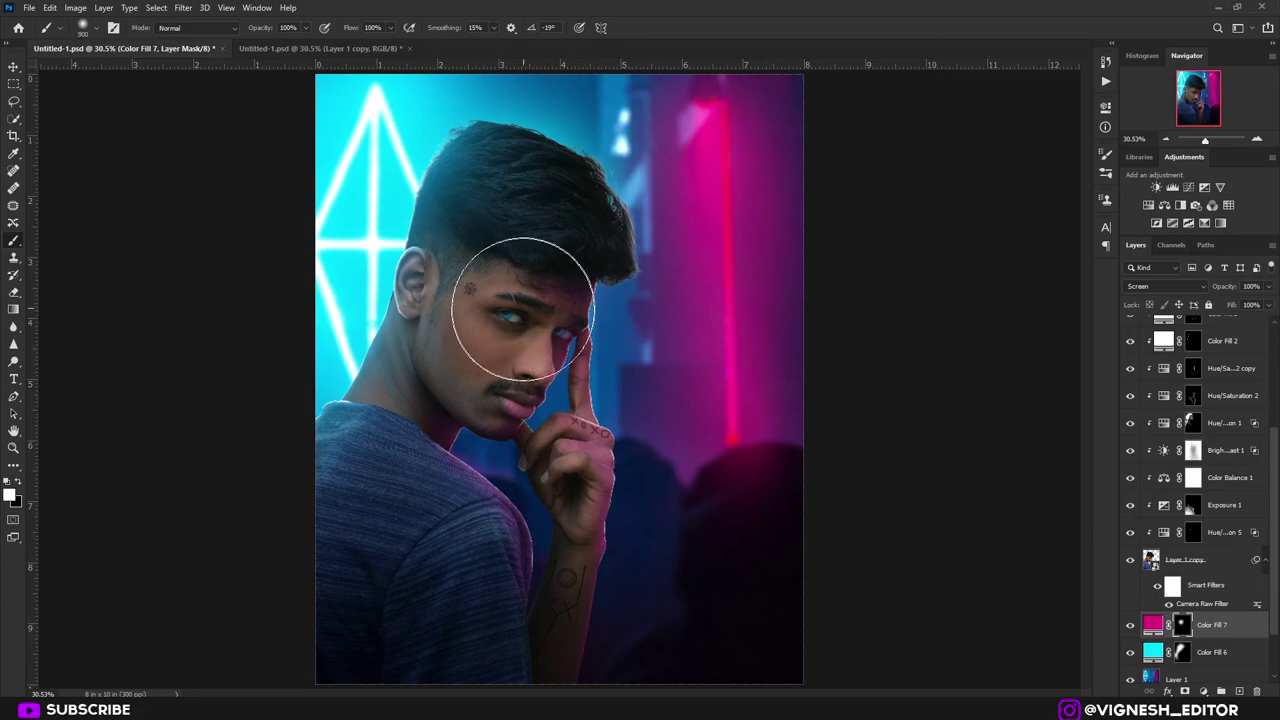
left_click(518, 320)
- Paint a narrow magenta glow along the wrist and forearm edge on the Color Fill 7 mask with a smaller brush
key("[")
key("[")
key("[")
scroll(583, 461, "up", 6)
key("[")
key("[")
key("[")
key("[")
left_click_drag(575, 525, 578, 230)
- Paint the magenta glow between the lower face and the raised finger on the Color Fill 7 mask
key("x")
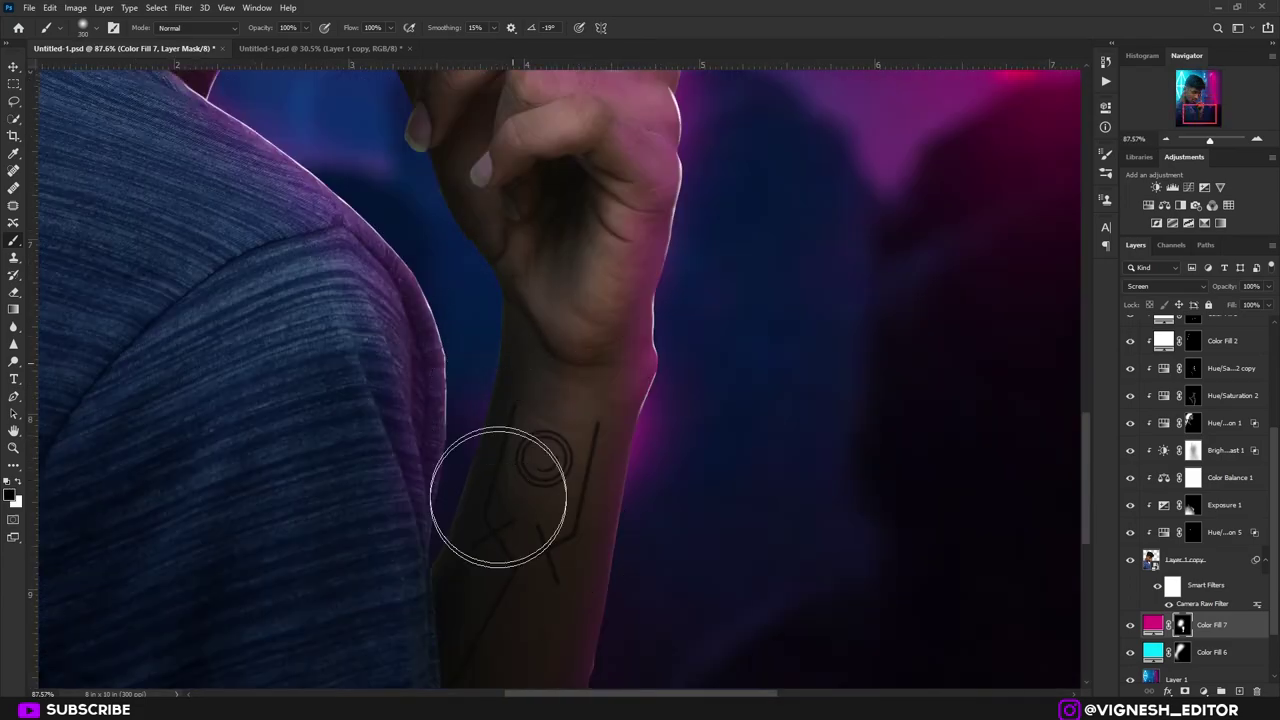
key("x")
left_click_drag(582, 130, 589, 540)
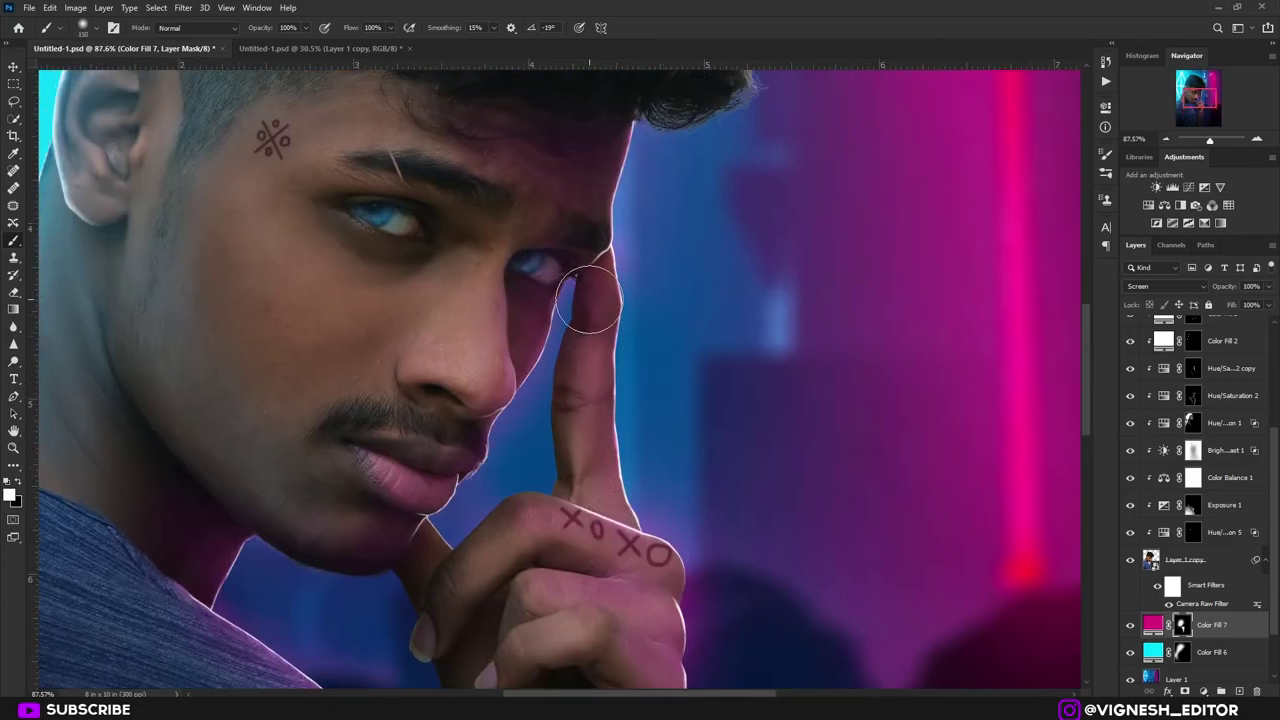
left_click_drag(528, 445, 506, 503)
- Paint the magenta glow behind the front edge of the hair on the Color Fill 7 mask with a larger brush
left_click_drag(690, 130, 606, 592)
key("x")
key("]")
key("]")
key("]")
key("]")
key("]")
key("]")
key("]")
key("]")
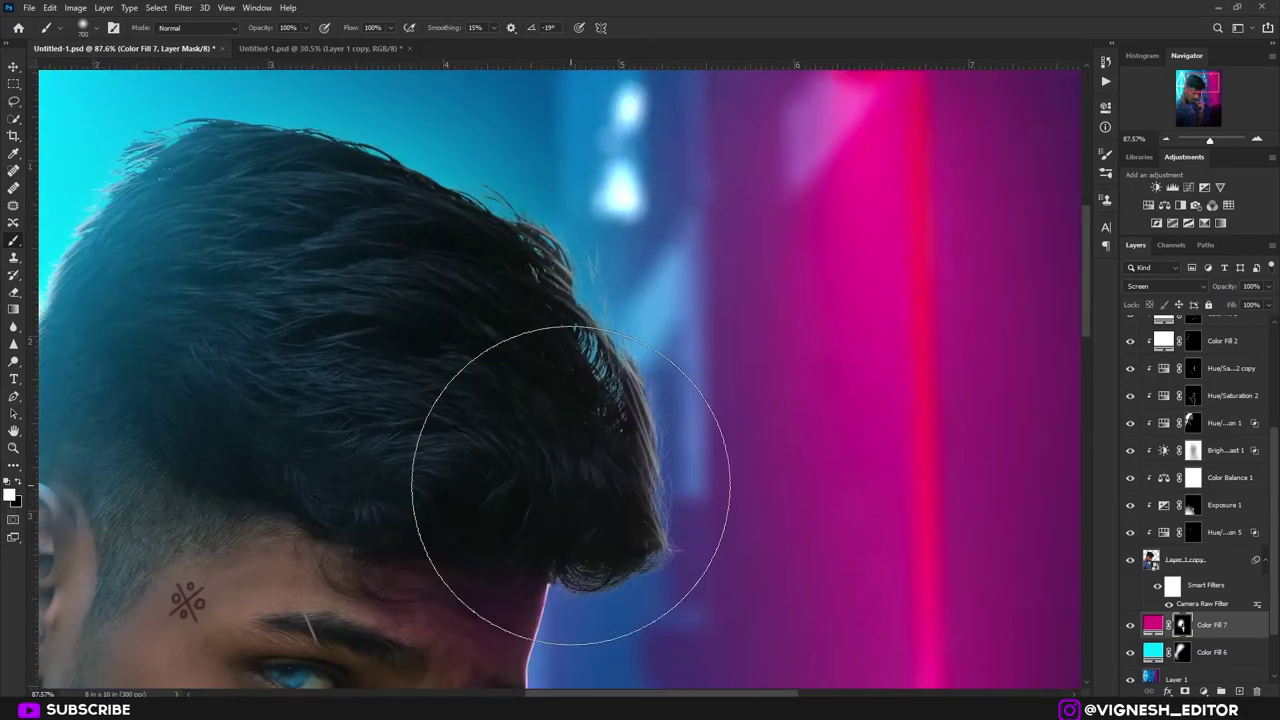
key("[")
key("[")
key("[")
left_click_drag(564, 461, 504, 341)
- Touch up the Color Fill 7 mask with one more stroke and check the whole portrait
scroll(602, 440, "down", 8)
scroll(580, 520, "up", 9)
key("x")
left_click_drag(694, 594, 770, 640)
scroll(644, 374, "down", 8)
key("v")
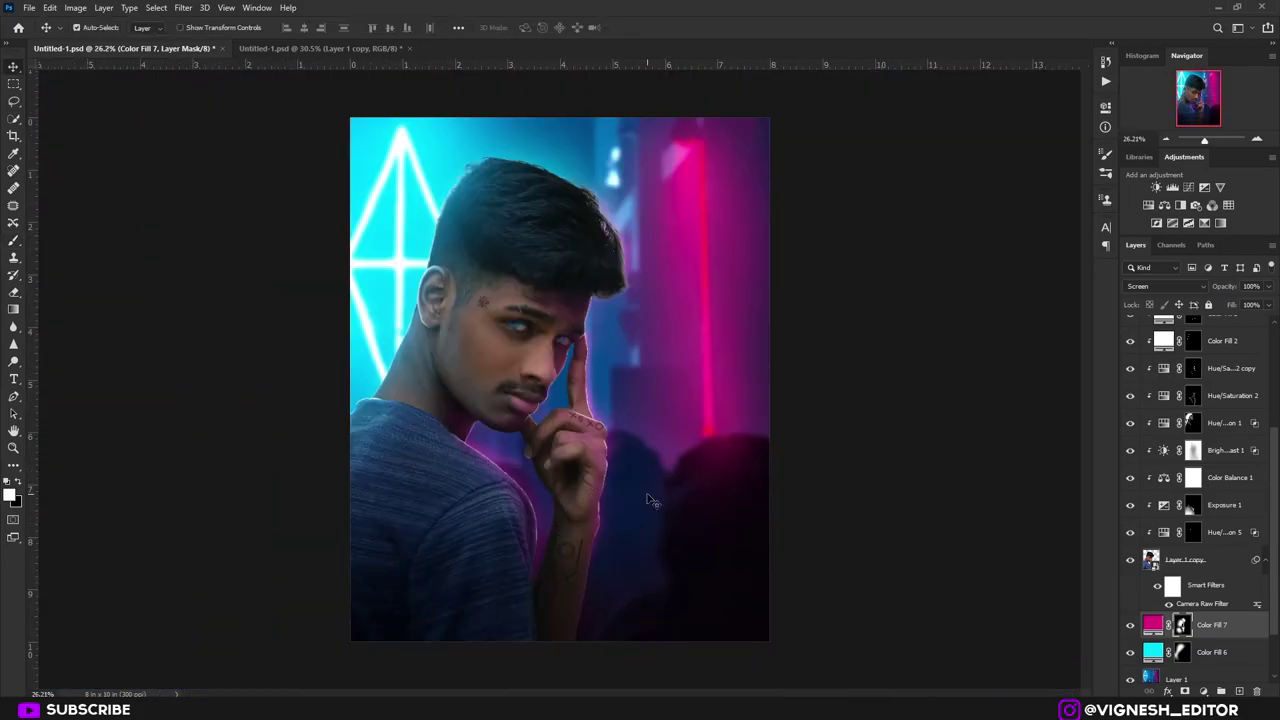
- Add a colorized Hue/Saturation adjustment below Color Fill 6 with hue 317 and saturation 54, and invert its mask
left_click(1155, 674)
left_click(1206, 692)
left_click(1220, 566)
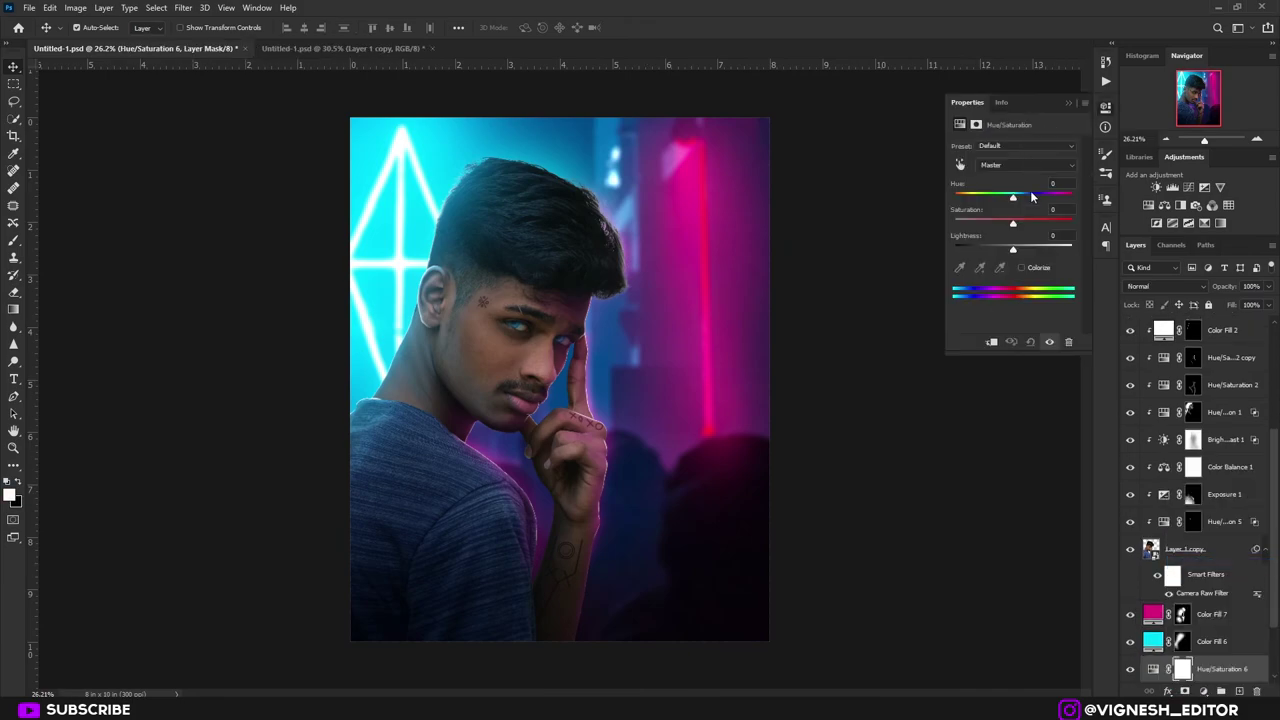
left_click(1021, 268)
left_click_drag(956, 197, 1060, 205)
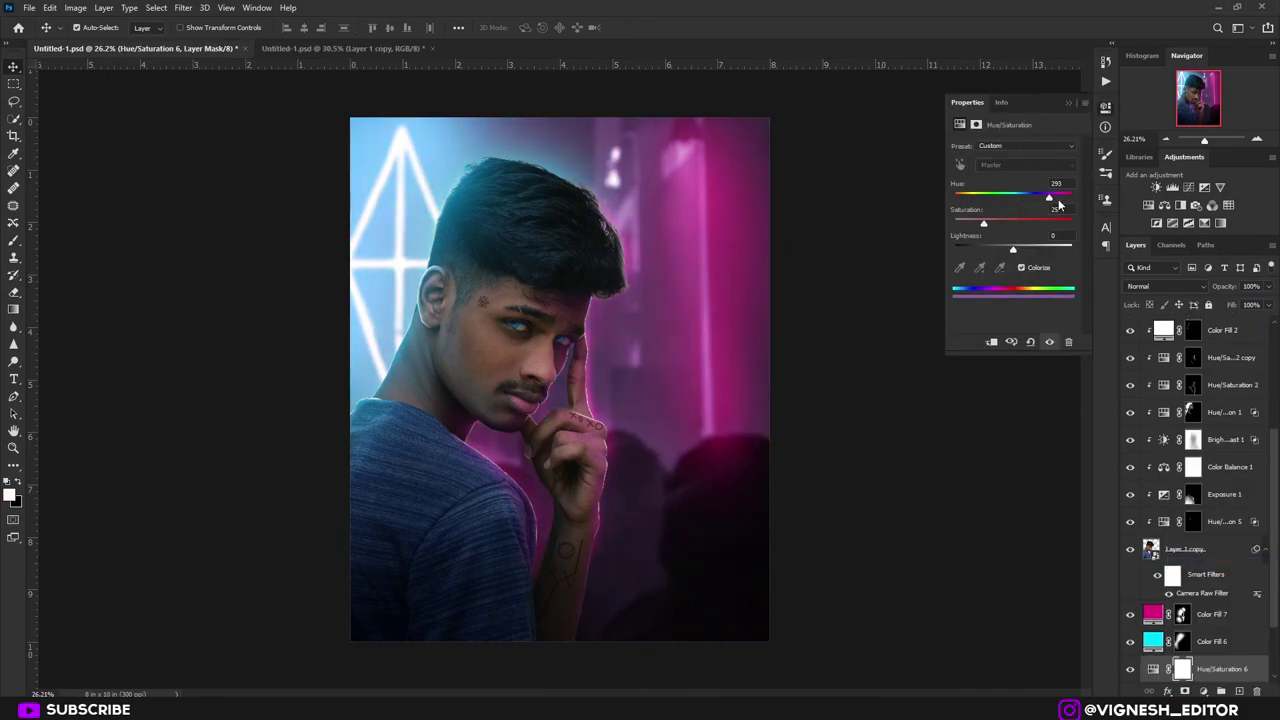
left_click(1018, 224)
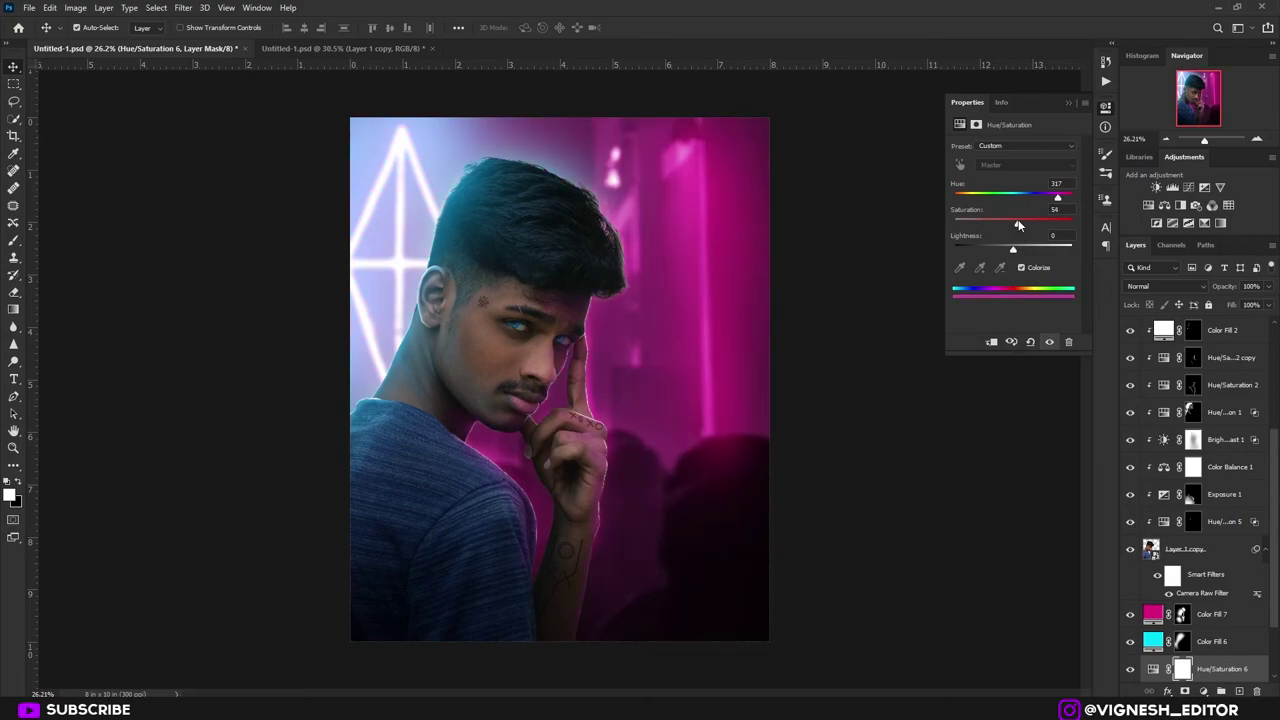
left_click(1069, 104)
key("ctrl+i")
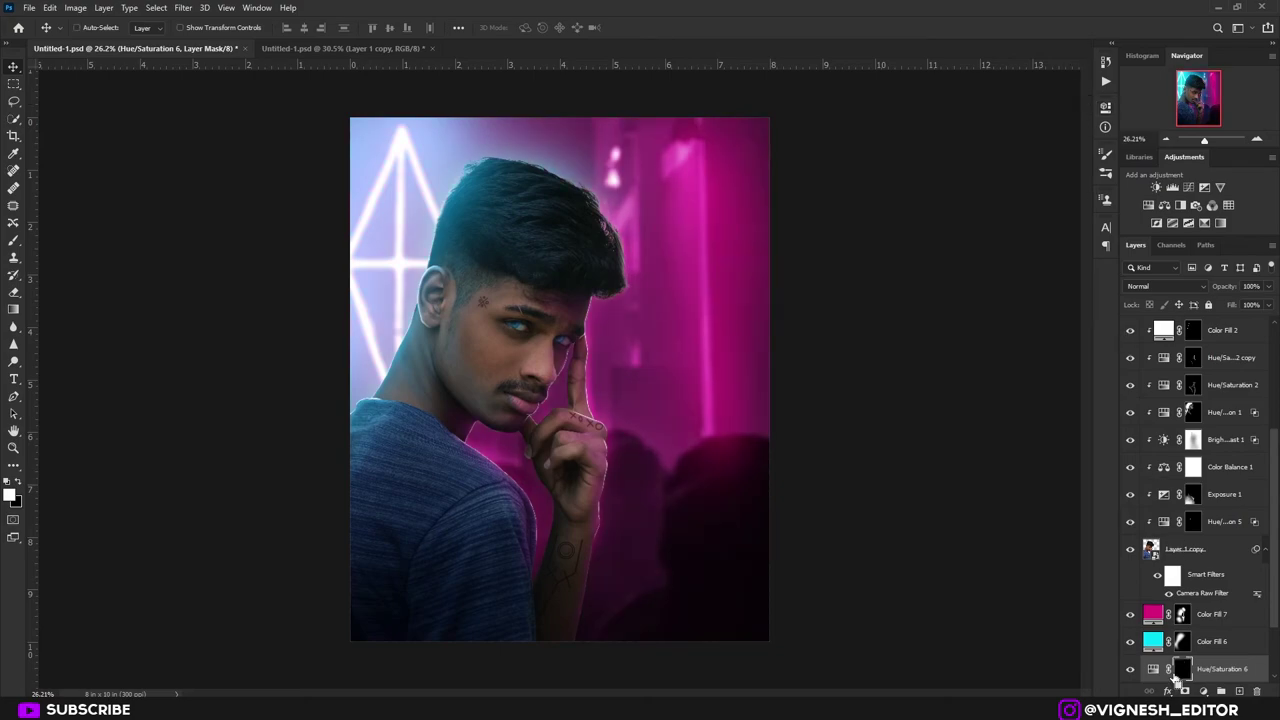
- Try painting the magenta tint in around the hand and arm on the Hue/Saturation 6 mask at full flow, and undo it
left_click(14, 242)
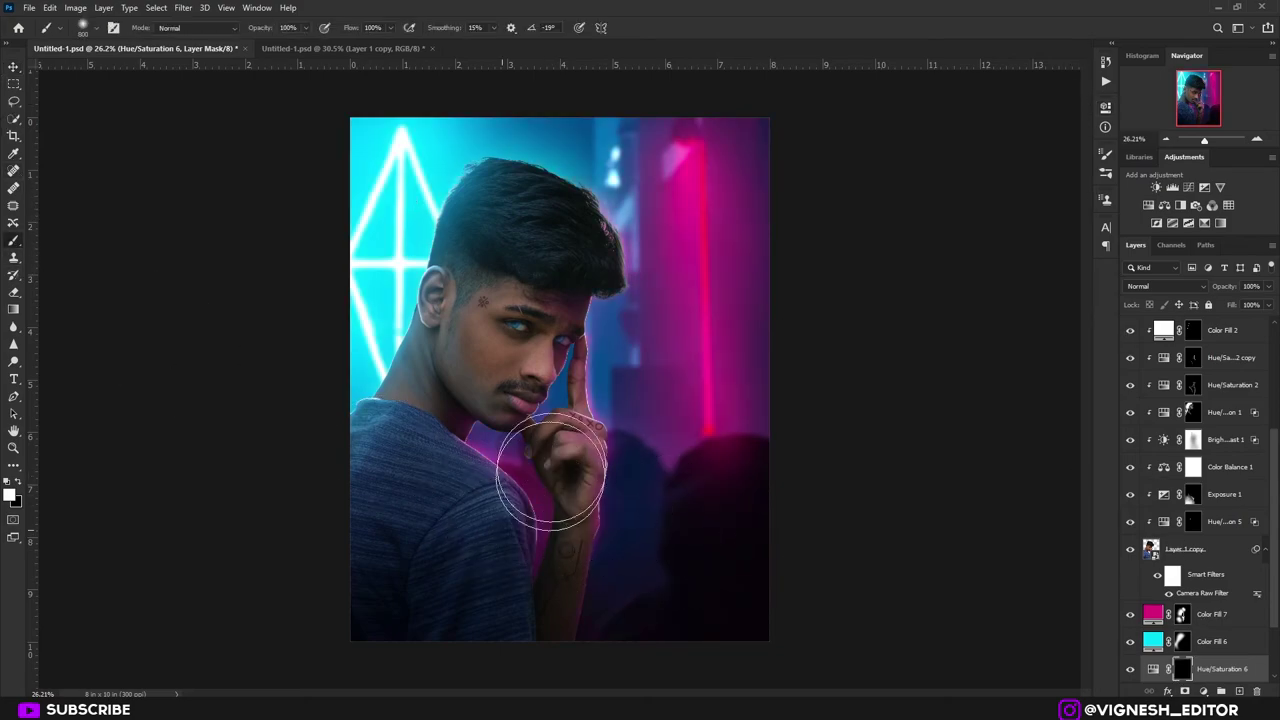
mouse_move(549, 468)
left_mouse_down()
mouse_move(515, 442)
mouse_move(553, 446)
left_mouse_up()
mouse_move(498, 641)
left_mouse_down()
mouse_move(774, 395)
mouse_move(626, 352)
left_mouse_up()
key("ctrl+z")
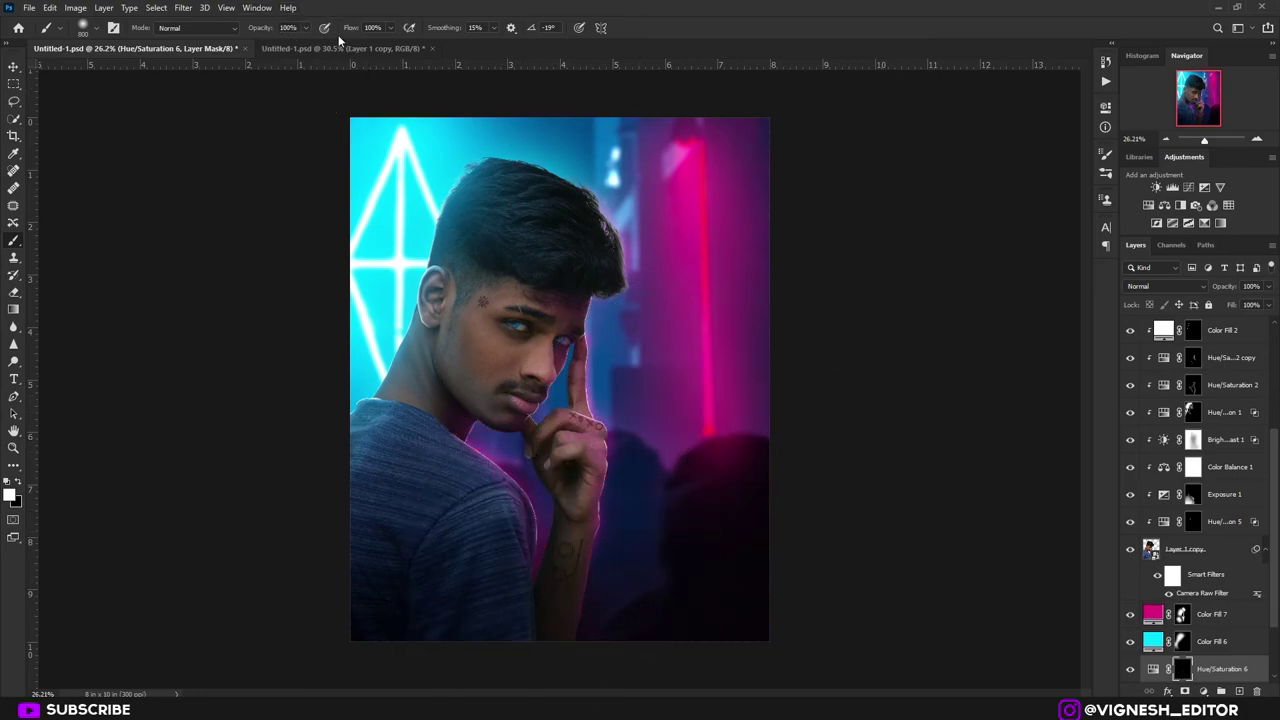
- Paint the magenta tint softly behind the hand and face on the Hue/Saturation 6 mask with a 1400 px brush at 27% flow
key("shift+6")
key("bracketright")
key("bracketright")
key("bracketright")
key("bracketright")
key("bracketright")
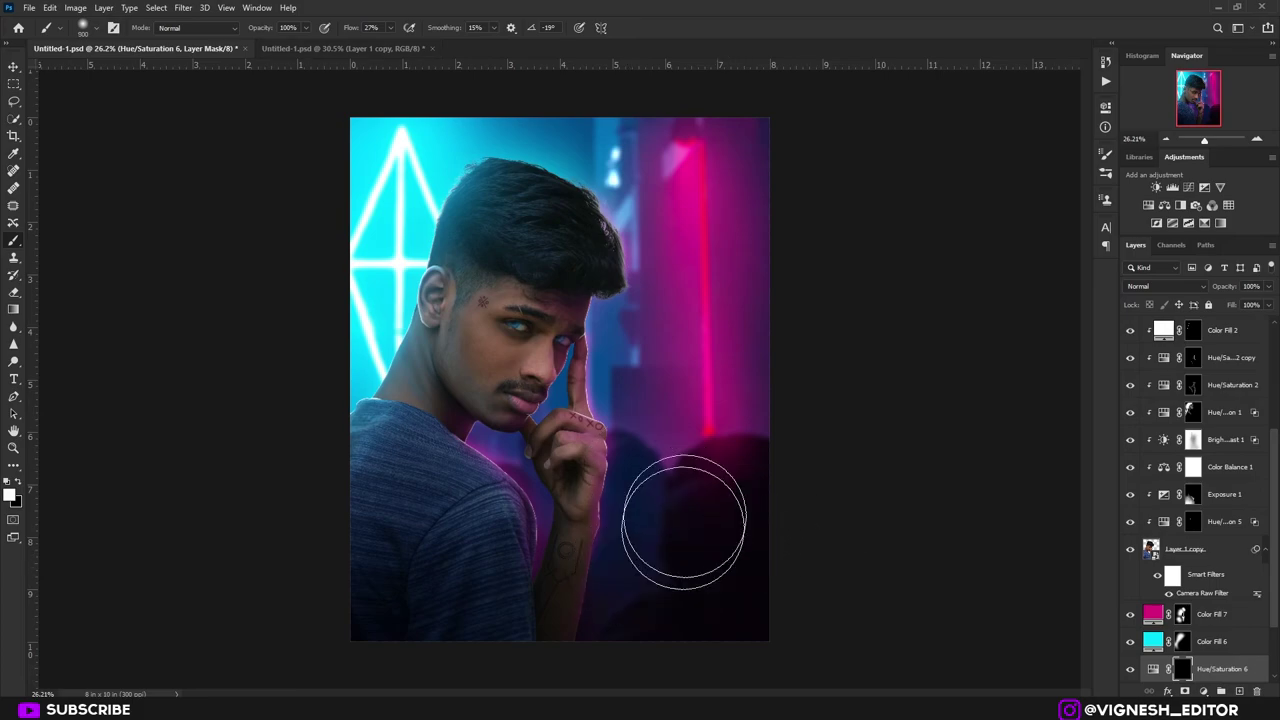
left_click(514, 478)
left_click(648, 304)
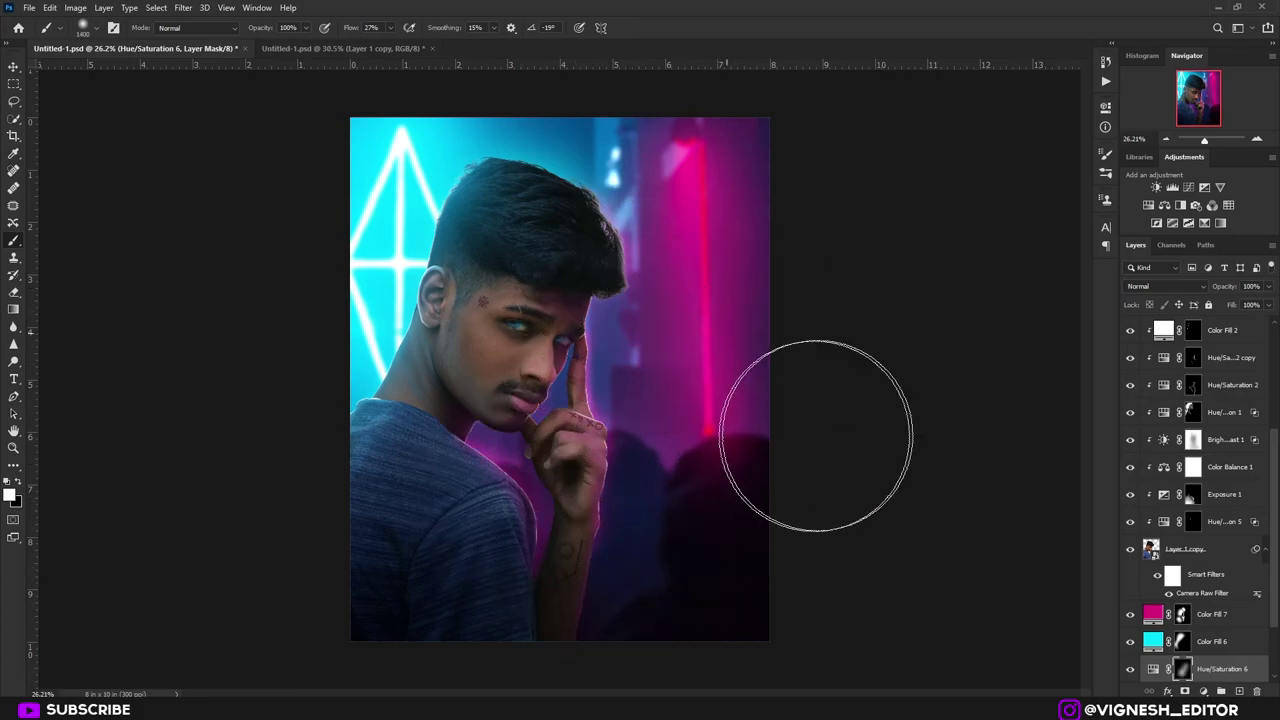
- Compare the image with Color Fill 7 hidden and shown, and lower that layer's opacity
left_click(1128, 613)
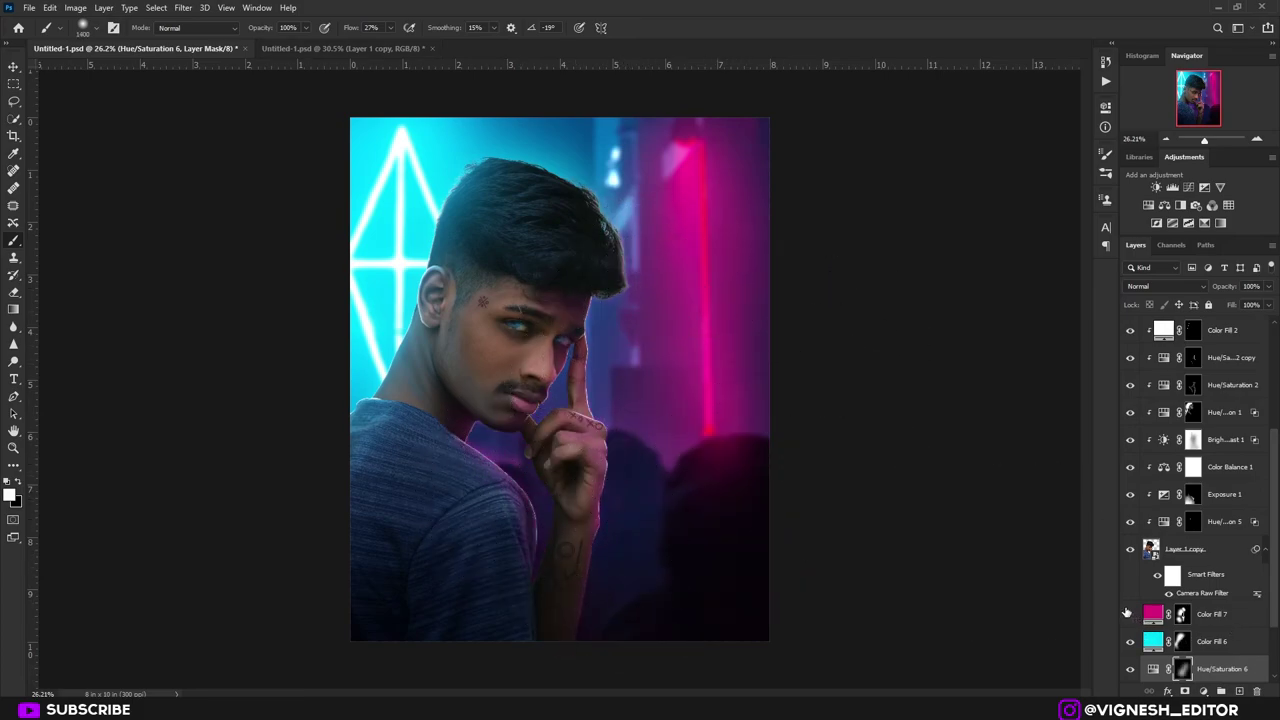
left_click(1128, 613)
left_click(1153, 614)
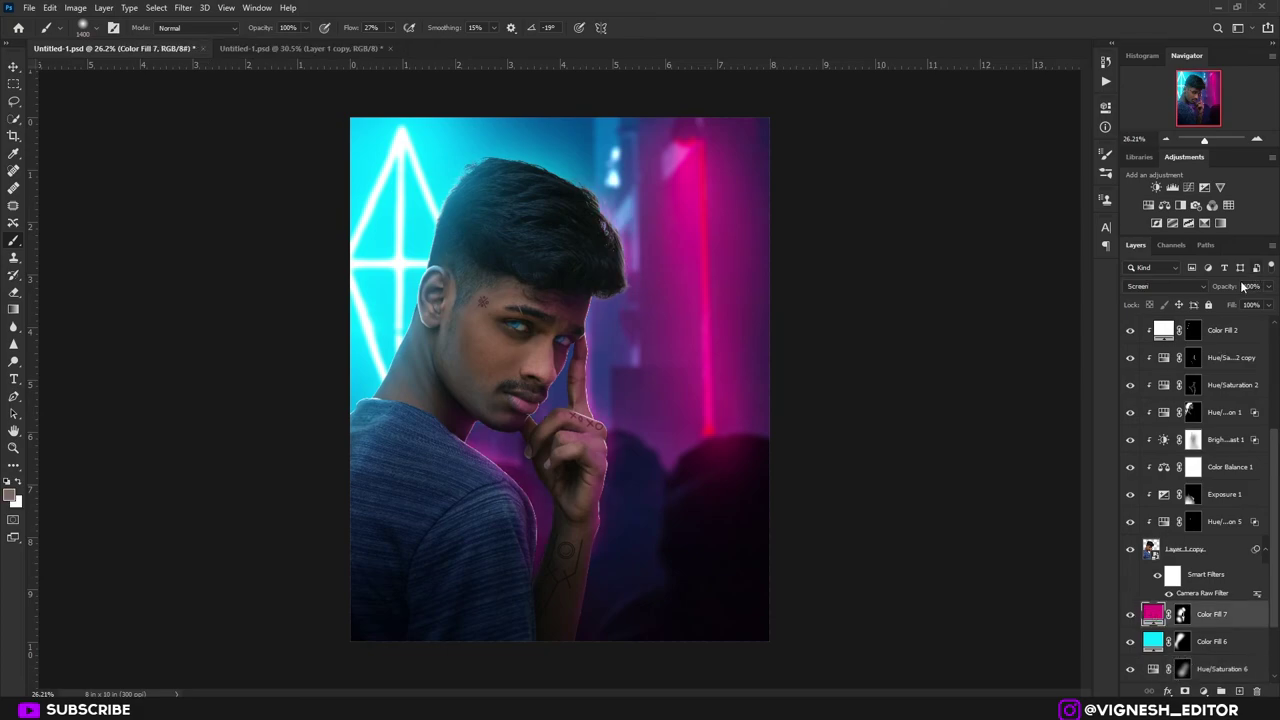
left_click_drag(1220, 289, 1190, 302)
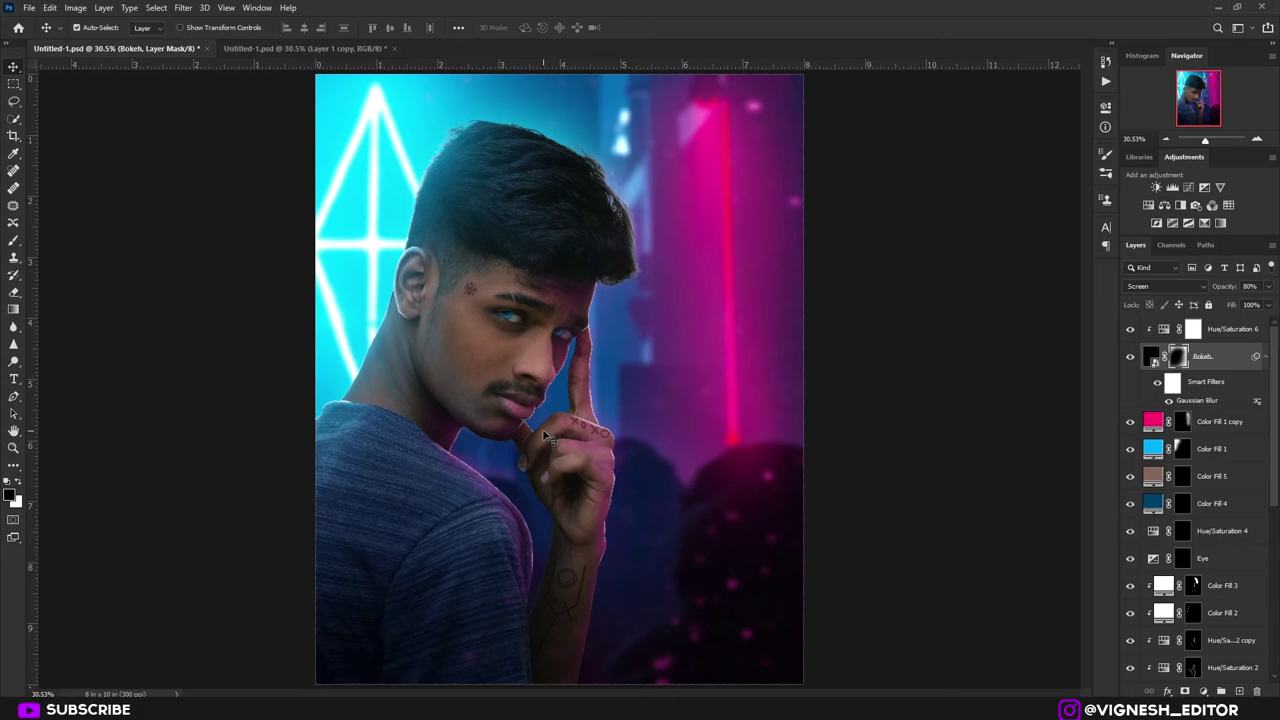
- Save the document and select the Hue/Saturation 6 adjustment above the Bokeh layer
key("ctrl+s")
left_click(1249, 334)
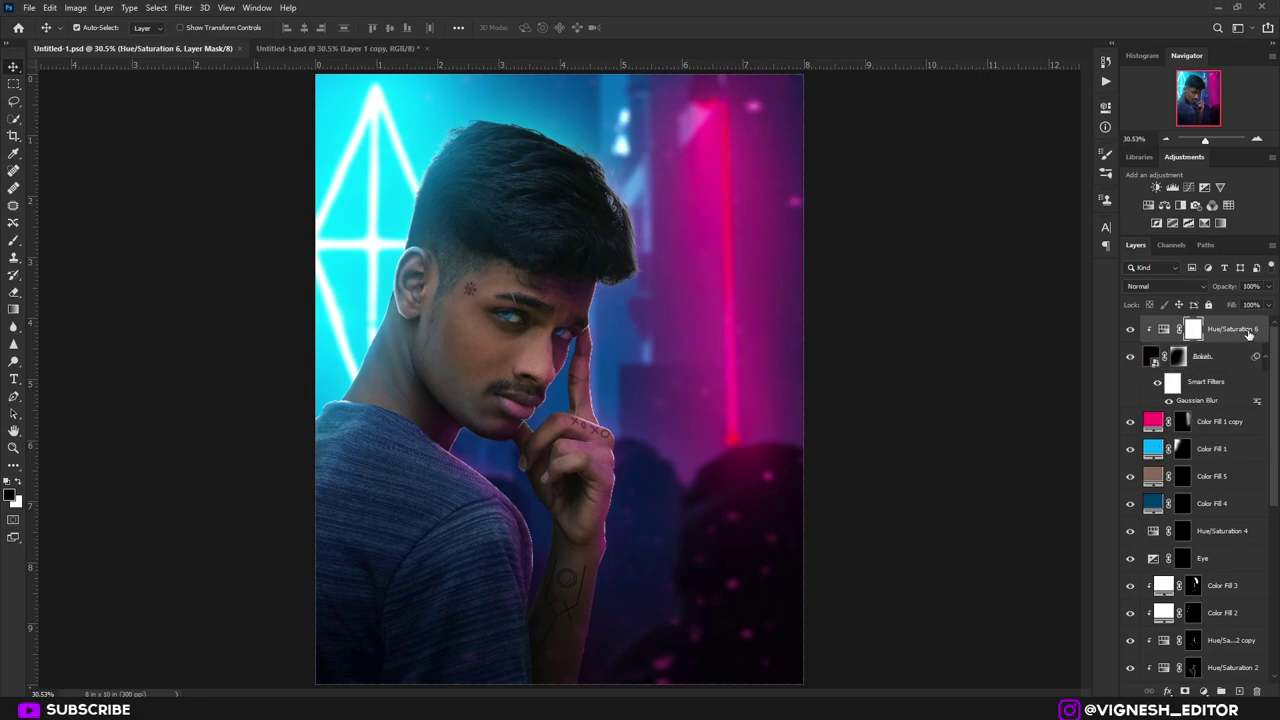
- Stamp all visible layers into a new layer above Hue/Saturation 6 and convert it to a smart object
key("ctrl+shift+alt+e")
right_click(1150, 330)
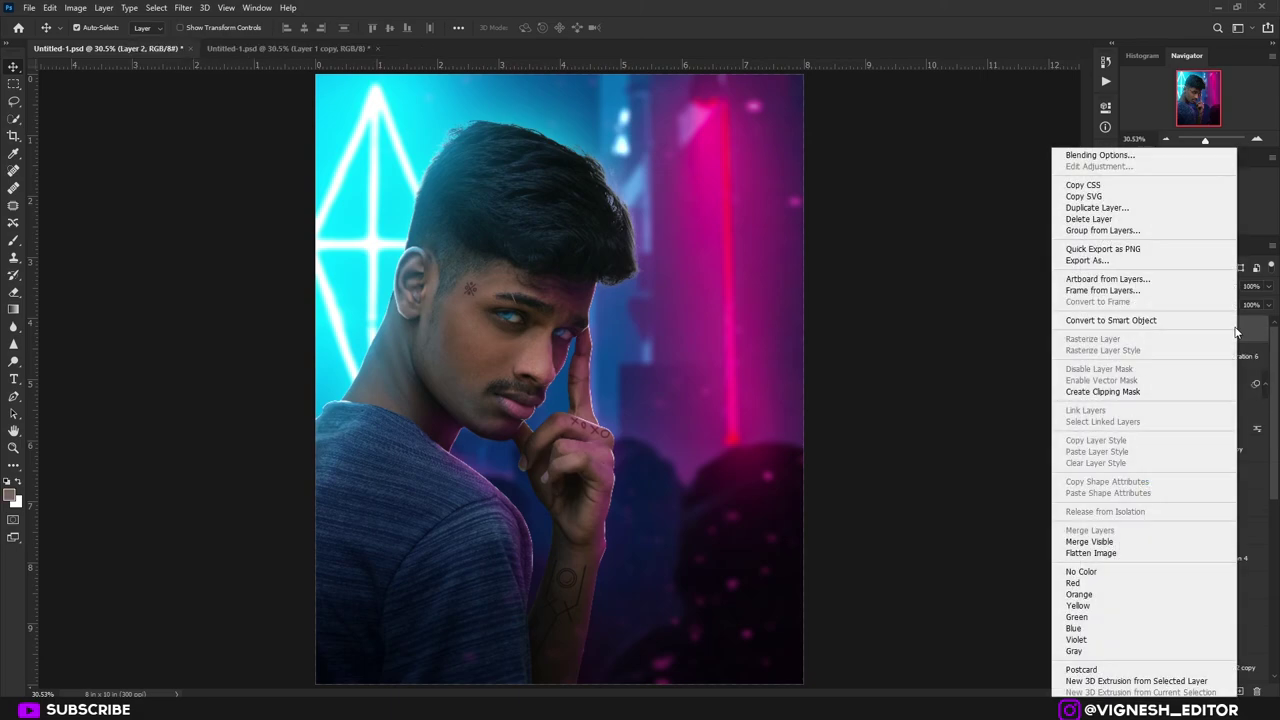
left_click(1141, 321)
- Apply a Camera Raw Filter to the merged layer with Exposure +0.40, Contrast +7, Whites +66 and Blacks +7
left_click(183, 8)
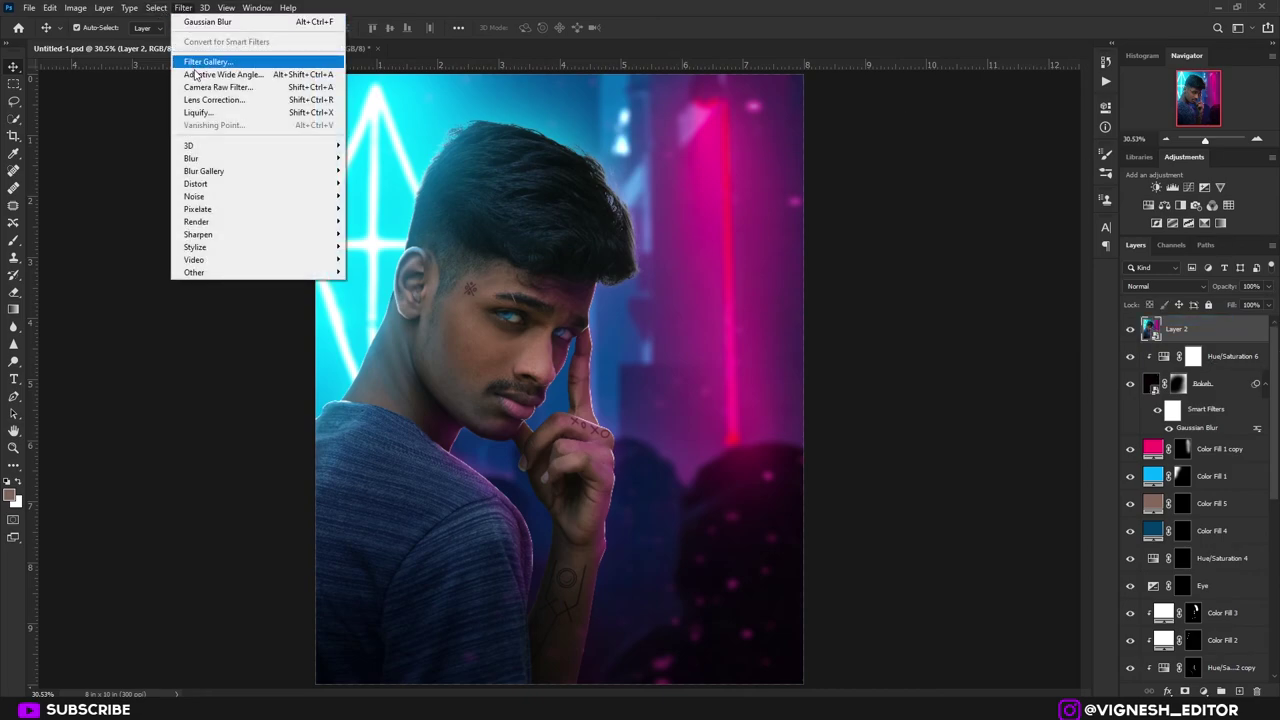
left_click(188, 88)
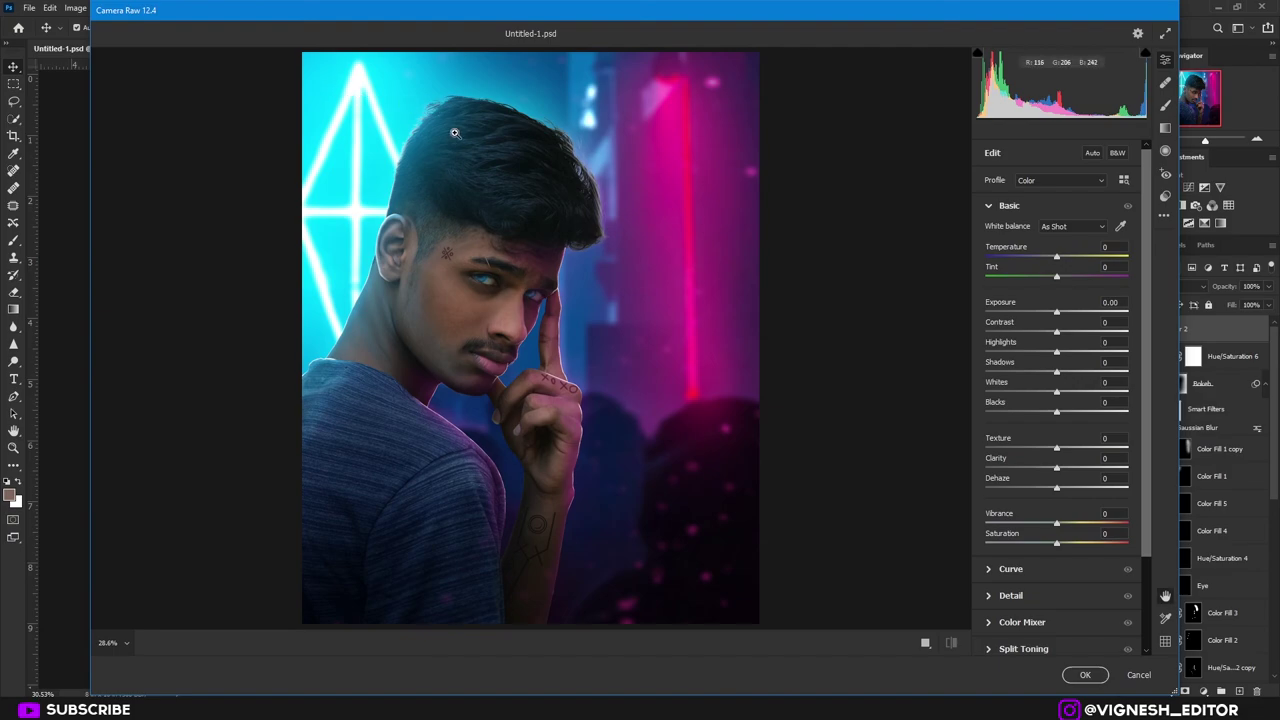
left_click(429, 140)
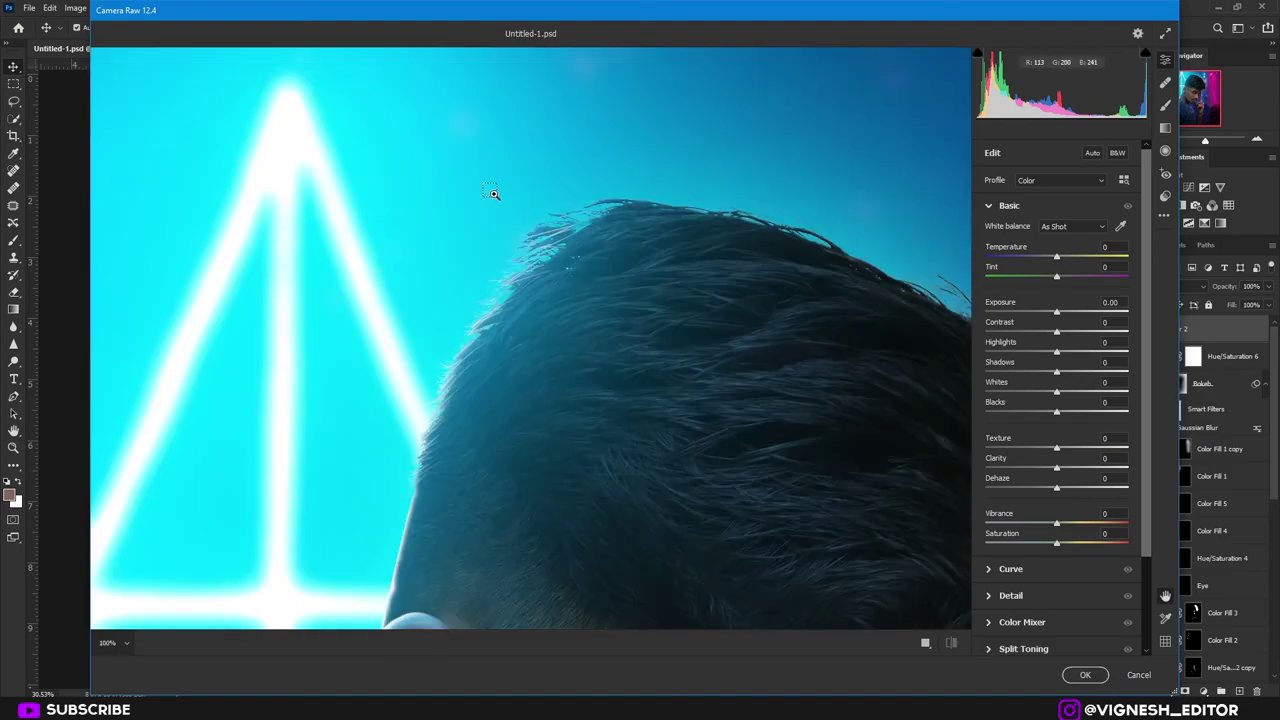
left_click(517, 213)
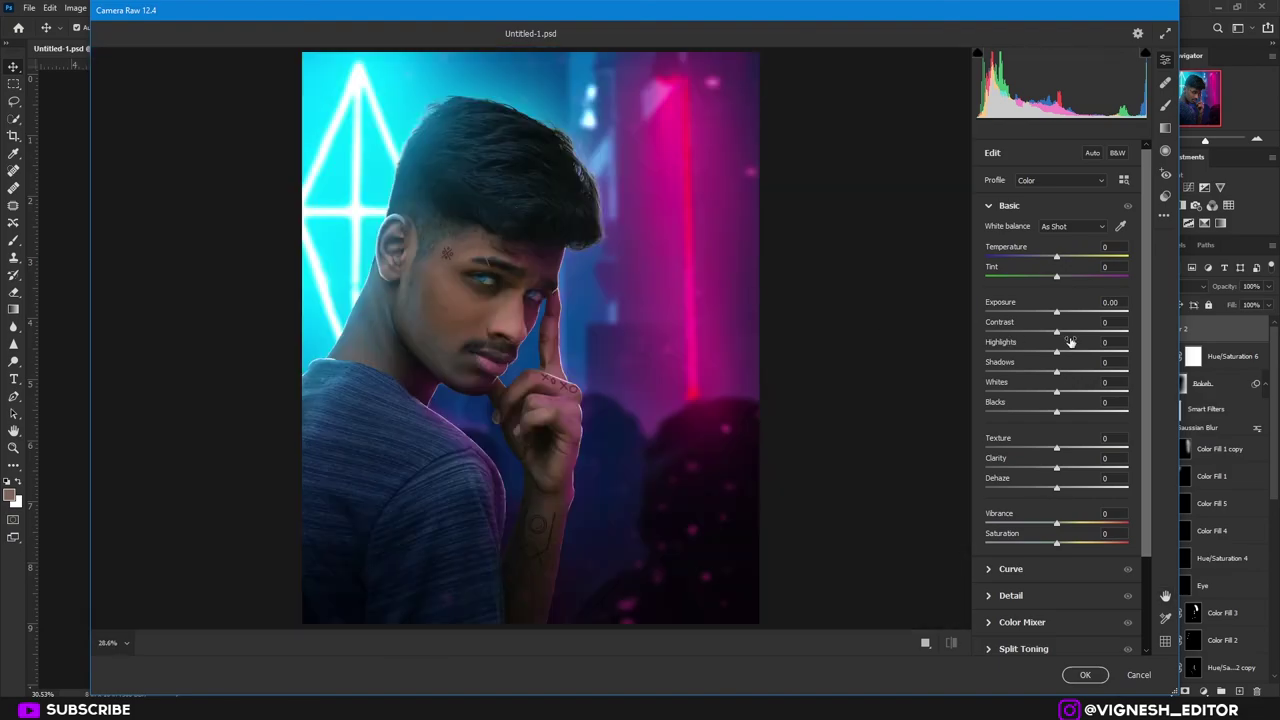
left_click_drag(1057, 313, 1148, 396)
left_click_drag(1057, 413, 1064, 418)
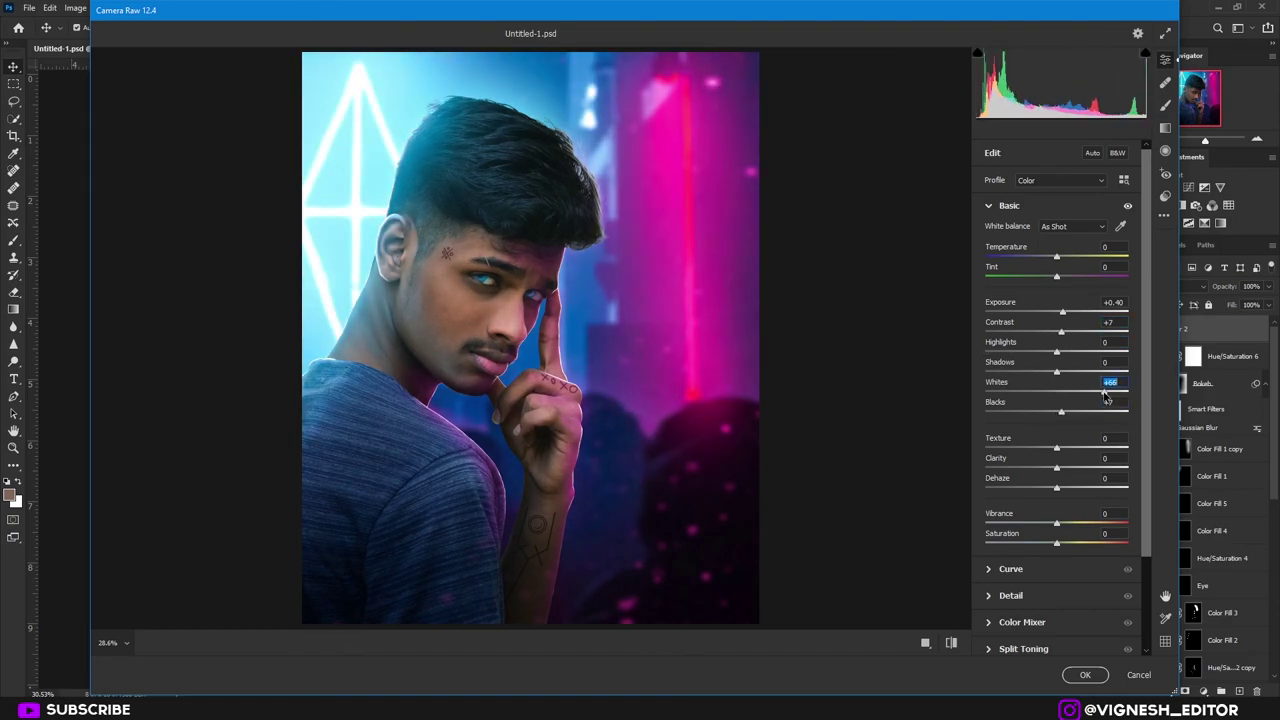